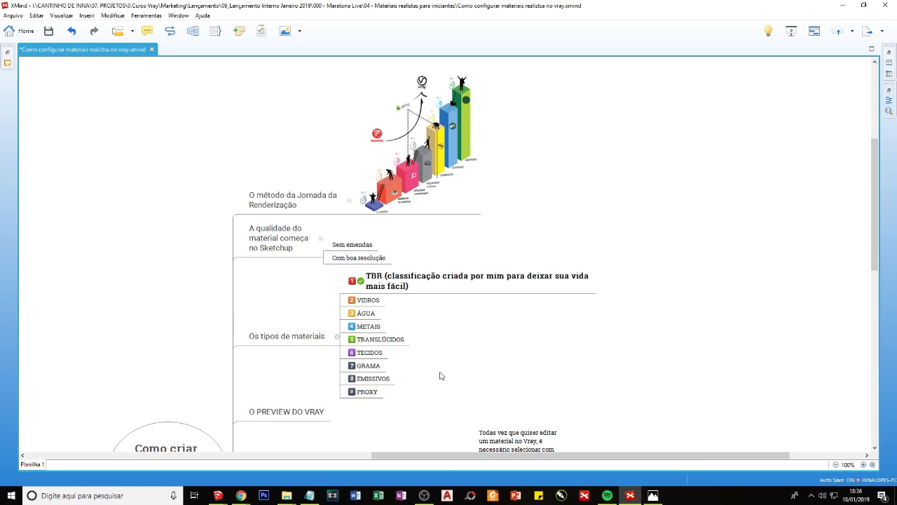
- Review the staircase image in the XMind map at 200%, then switch to original.jpg in Photos
{"action": "scroll", "coordinate": [441, 375], "scroll_direction": "down", "scroll_amount": 3}
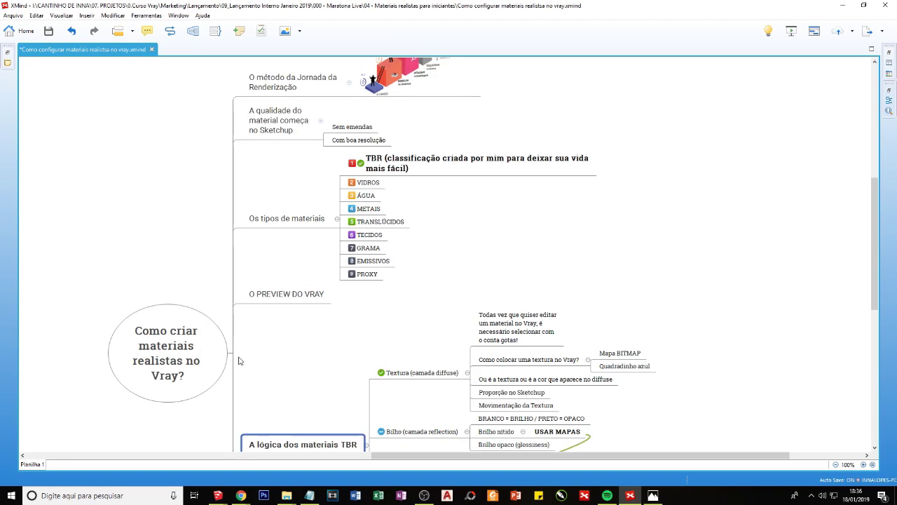
{"action": "left_click", "coordinate": [161, 353]}
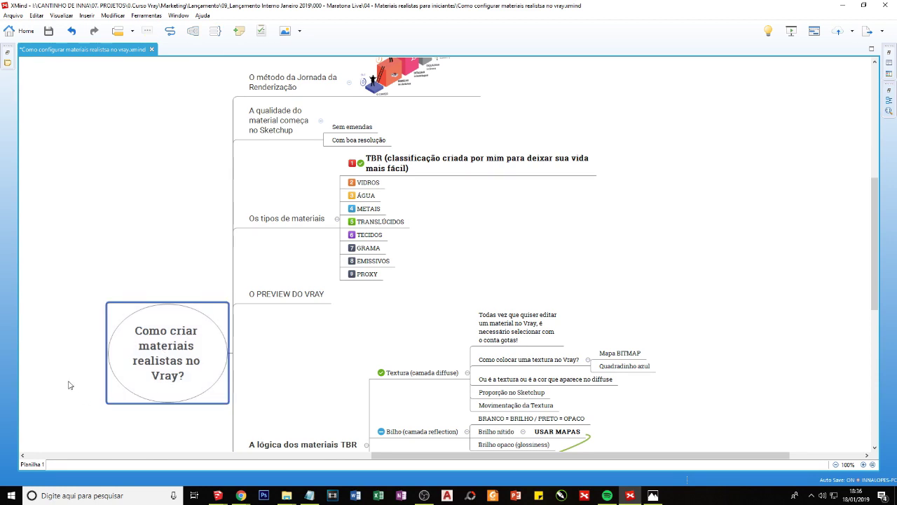
{"action": "scroll", "coordinate": [157, 394], "scroll_direction": "up", "scroll_amount": 5}
{"action": "scroll", "coordinate": [157, 393], "scroll_direction": "down", "scroll_amount": 1}
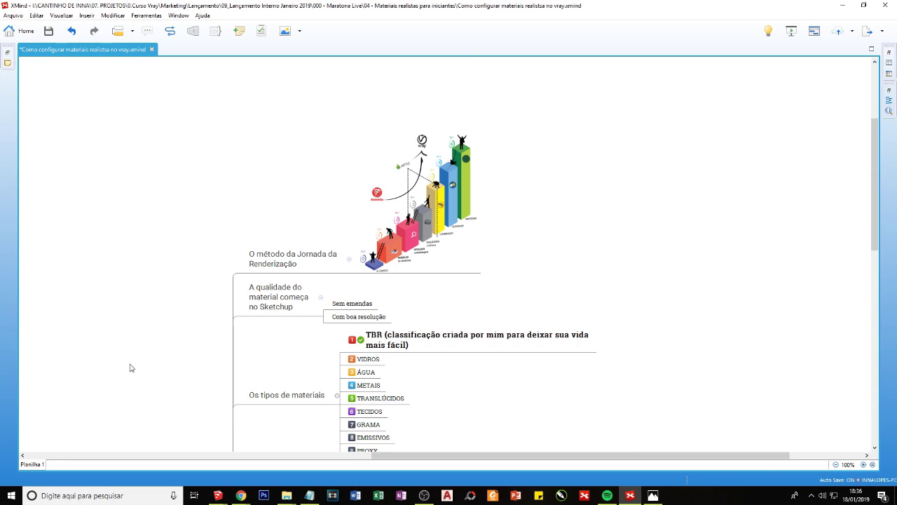
{"action": "scroll", "coordinate": [290, 311], "scroll_direction": "up", "scroll_amount": 4, "text": "ctrl"}
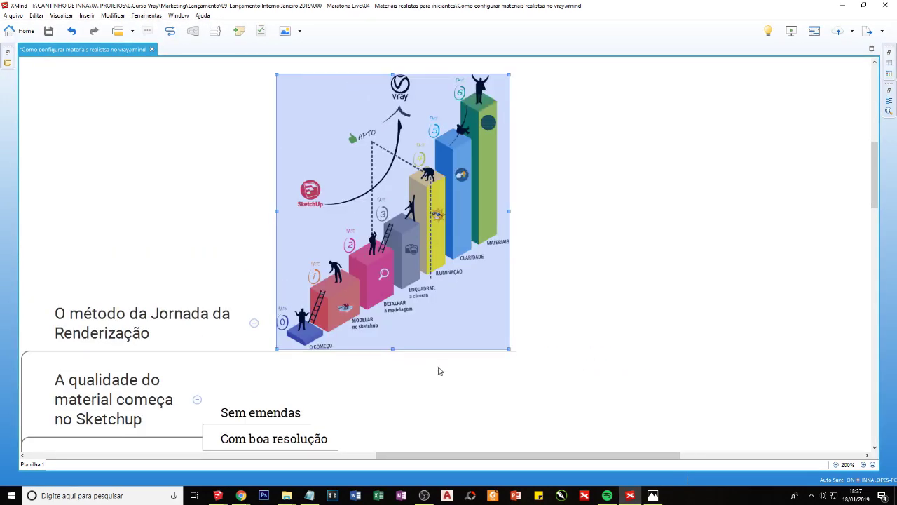
{"action": "left_click", "coordinate": [526, 290]}
{"action": "left_click", "coordinate": [655, 496]}
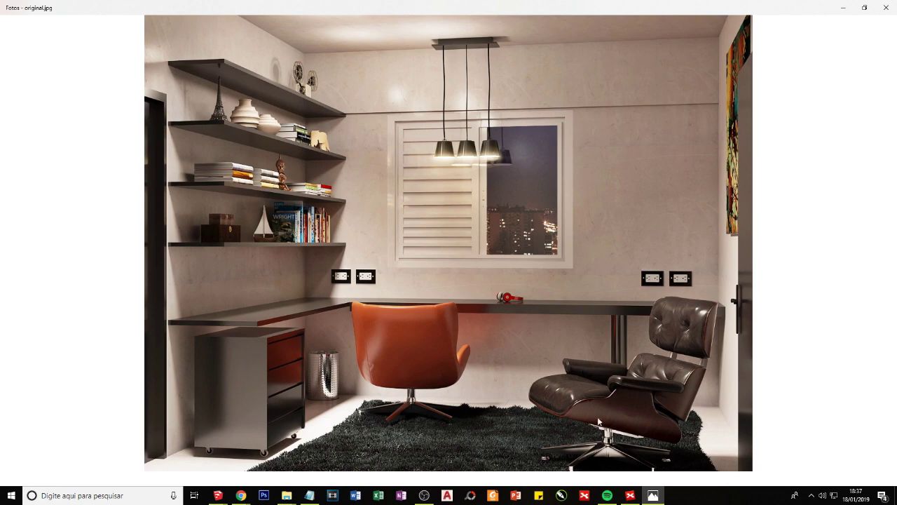
- Switch back to XMind and select the rendering-journey staircase image
{"action": "left_click", "coordinate": [630, 495]}
{"action": "left_click", "coordinate": [437, 306]}
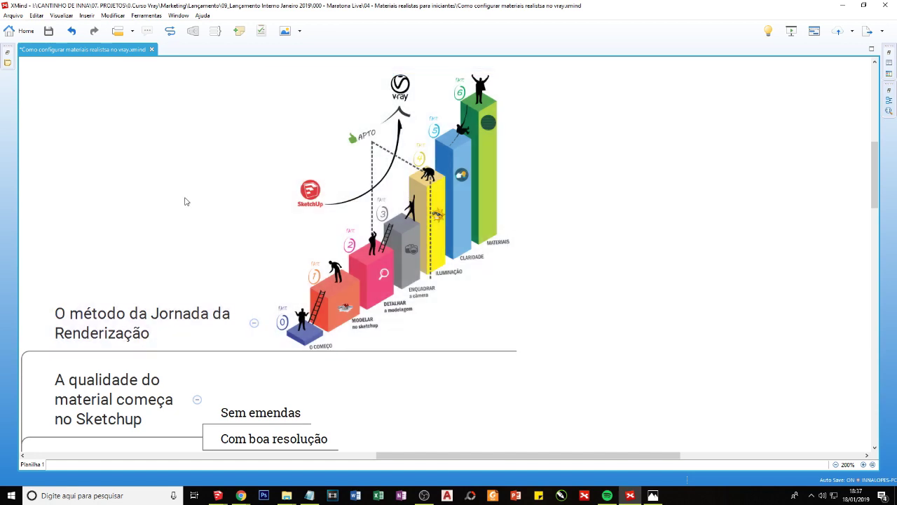
- Hide the staircase image under Jornada da Renderização, zoom to 120%, and reopen original.jpg in Photos
{"action": "left_click", "coordinate": [255, 322]}
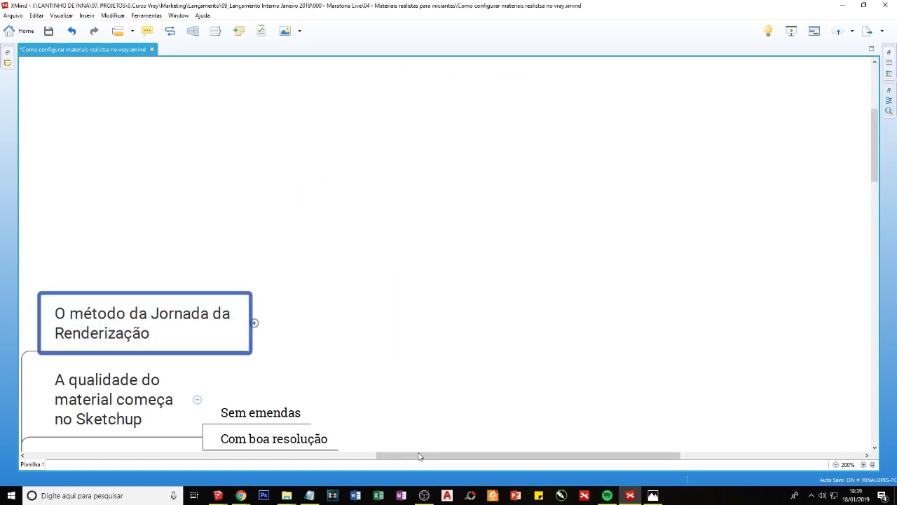
{"action": "left_click_drag", "start_coordinate": [419, 457], "coordinate": [379, 456]}
{"action": "scroll", "coordinate": [287, 410], "scroll_direction": "down", "scroll_amount": 2}
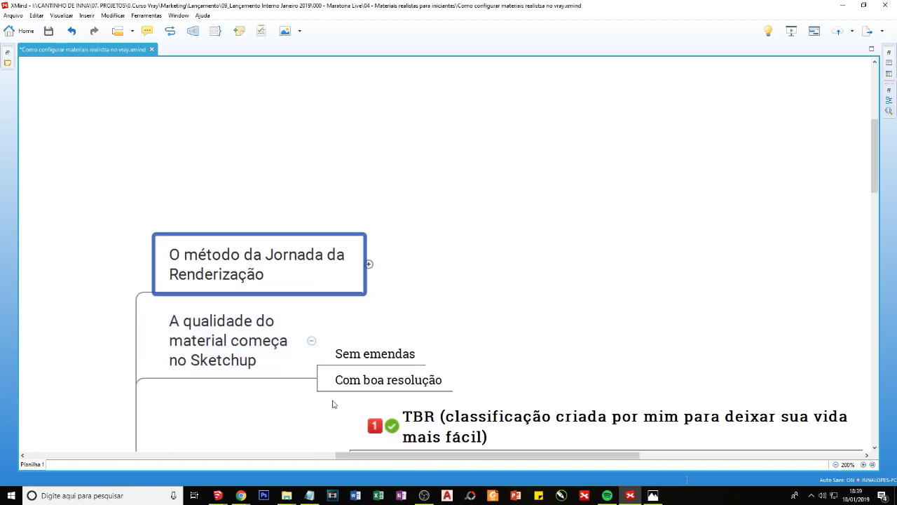
{"action": "scroll", "coordinate": [406, 212], "scroll_direction": "down", "scroll_amount": 1, "text": "ctrl"}
{"action": "scroll", "coordinate": [288, 296], "scroll_direction": "down", "scroll_amount": 1, "text": "ctrl"}
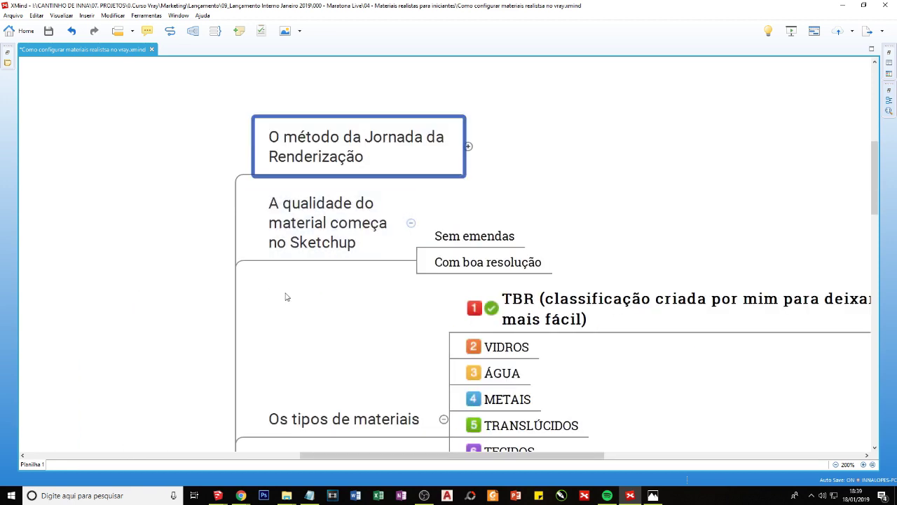
{"action": "scroll", "coordinate": [216, 286], "scroll_direction": "down", "scroll_amount": 1, "text": "ctrl"}
{"action": "scroll", "coordinate": [208, 284], "scroll_direction": "down", "scroll_amount": 1, "text": "ctrl"}
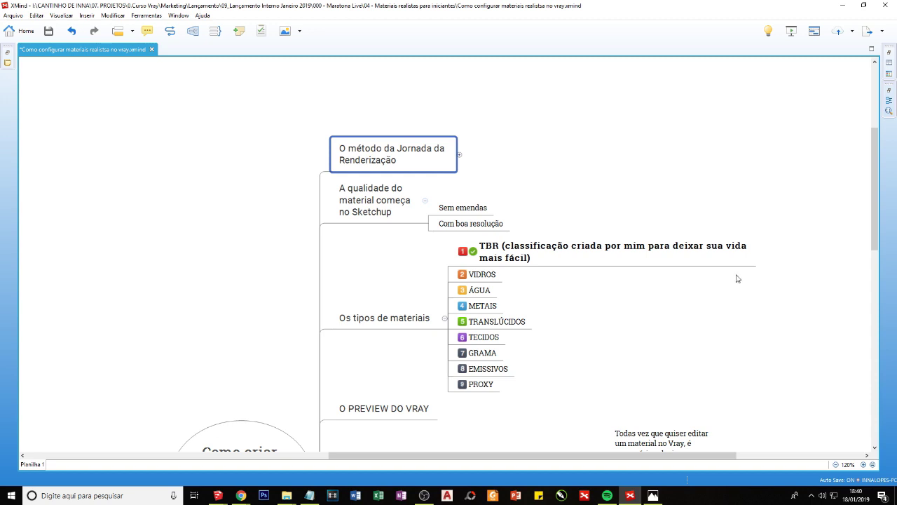
{"action": "left_click", "coordinate": [654, 495]}
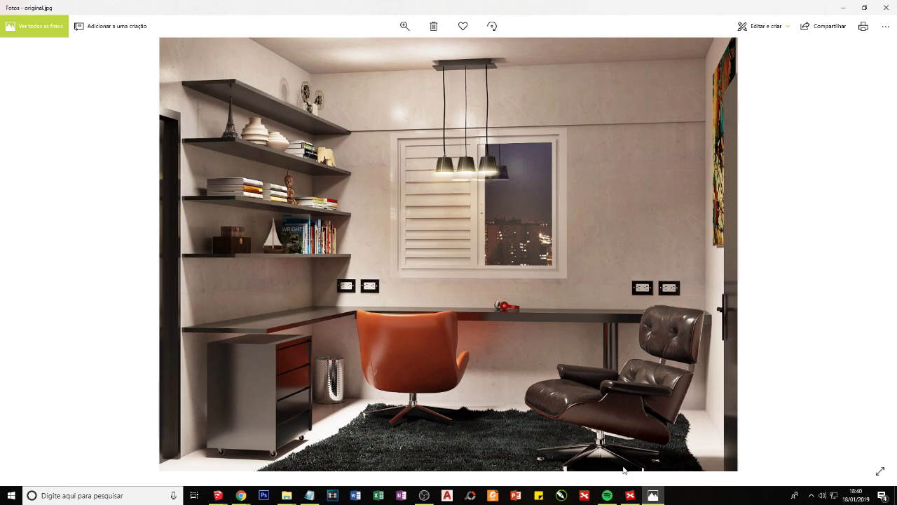
- Return to XMind and select the Sketchup material-quality topic
{"action": "left_click", "coordinate": [630, 495]}
{"action": "left_click", "coordinate": [363, 219]}
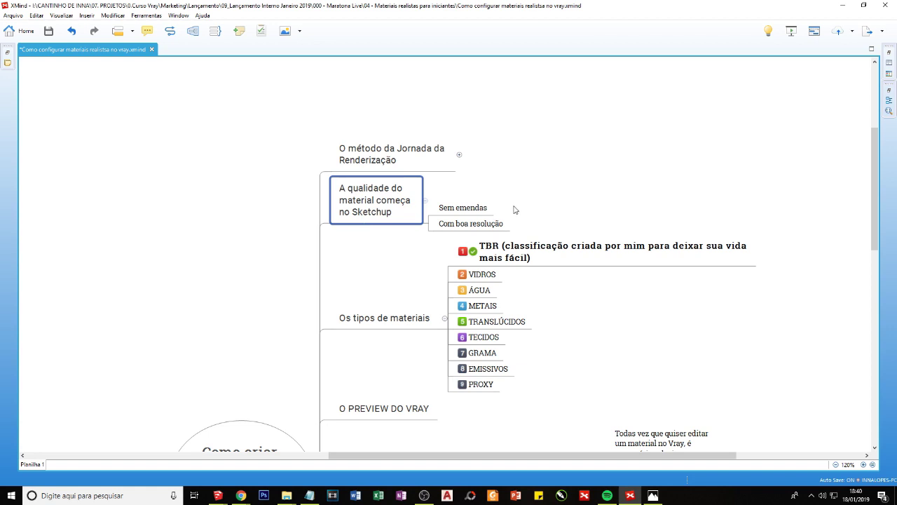
- Move between the Sem emendas and Com boa resolução subtopics, then show SketchUp's open windows
{"action": "left_click", "coordinate": [445, 205]}
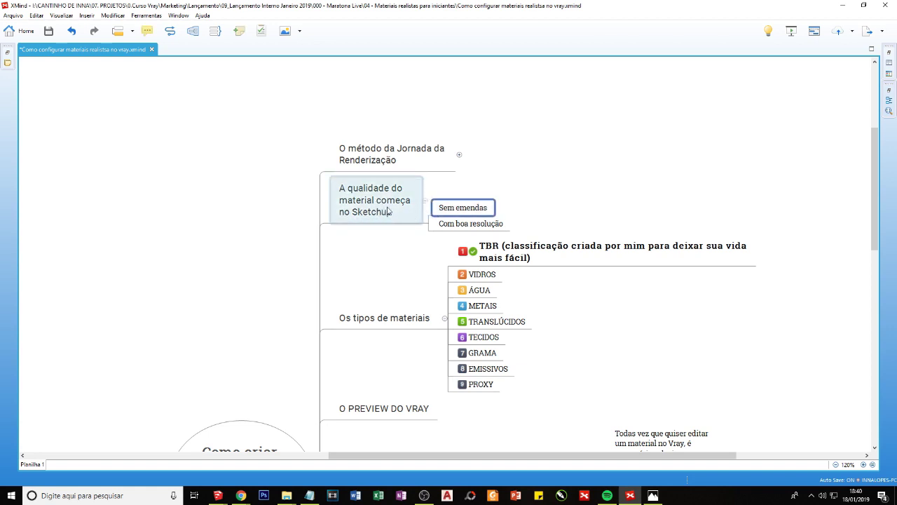
{"action": "key", "text": "Down"}
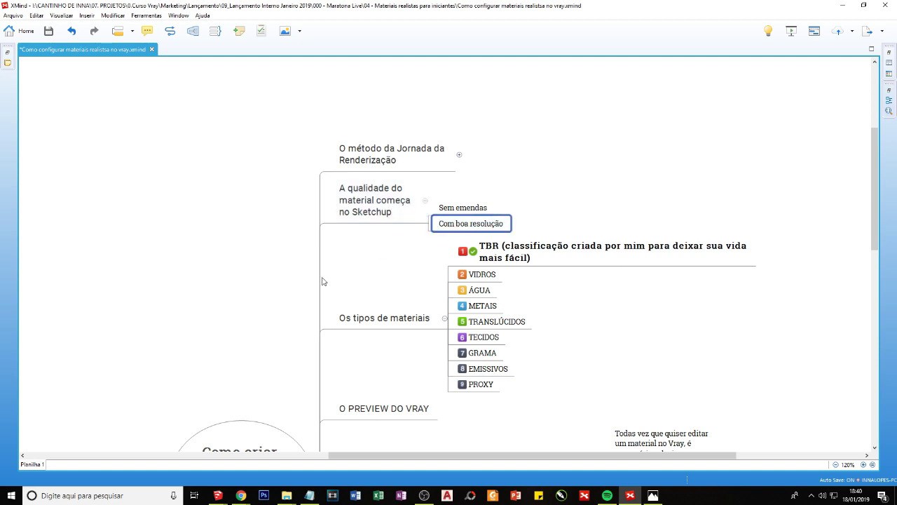
{"action": "left_click", "coordinate": [378, 219]}
{"action": "key", "text": "Right"}
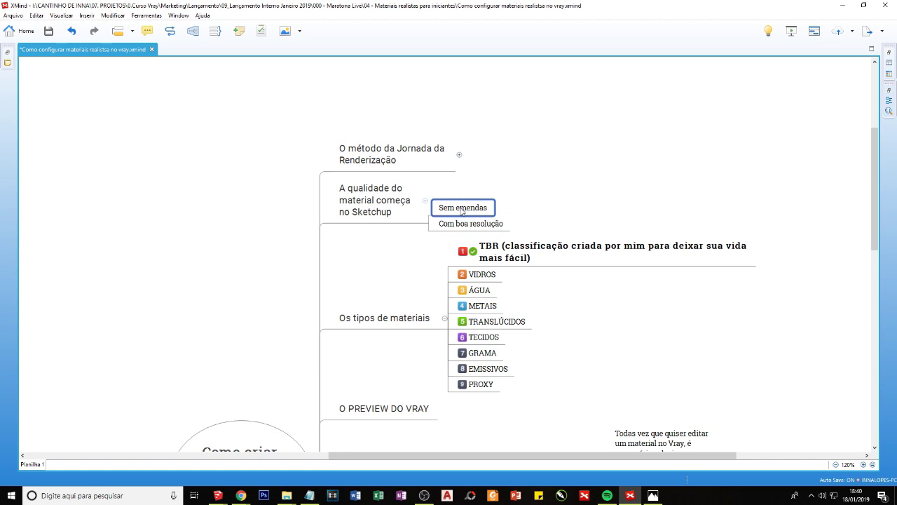
{"action": "left_click", "coordinate": [220, 496]}
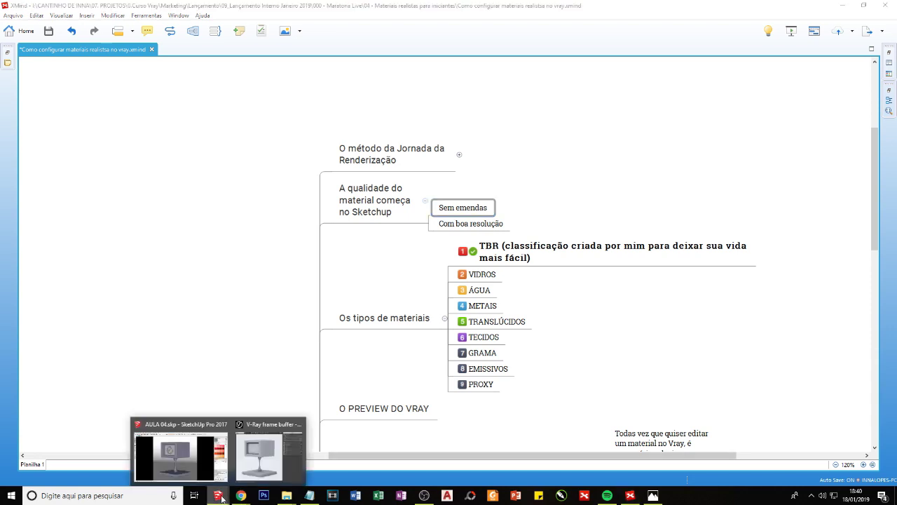
- Switch to the SketchUp model and draw a rectangle on the ground
{"action": "right_click", "coordinate": [220, 496]}
{"action": "left_click", "coordinate": [196, 448]}
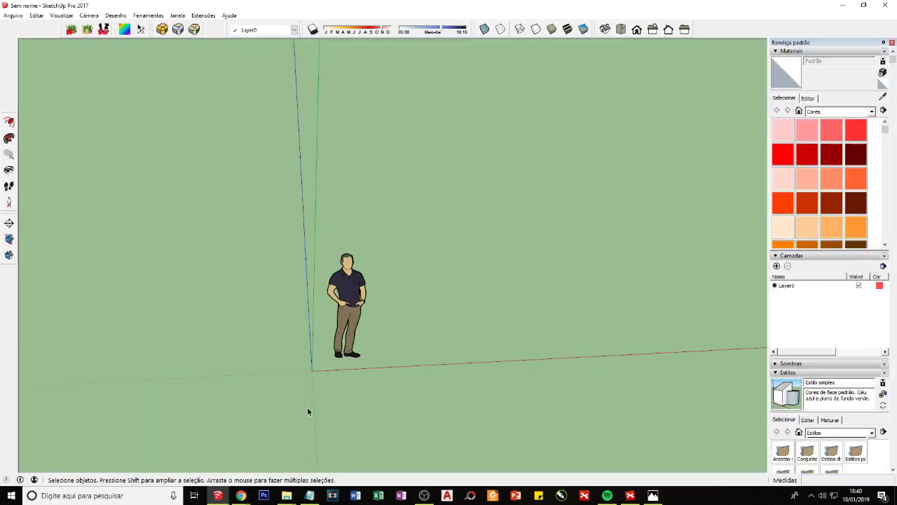
{"action": "key", "text": "r"}
{"action": "left_click", "coordinate": [359, 311]}
{"action": "left_click", "coordinate": [635, 302]}
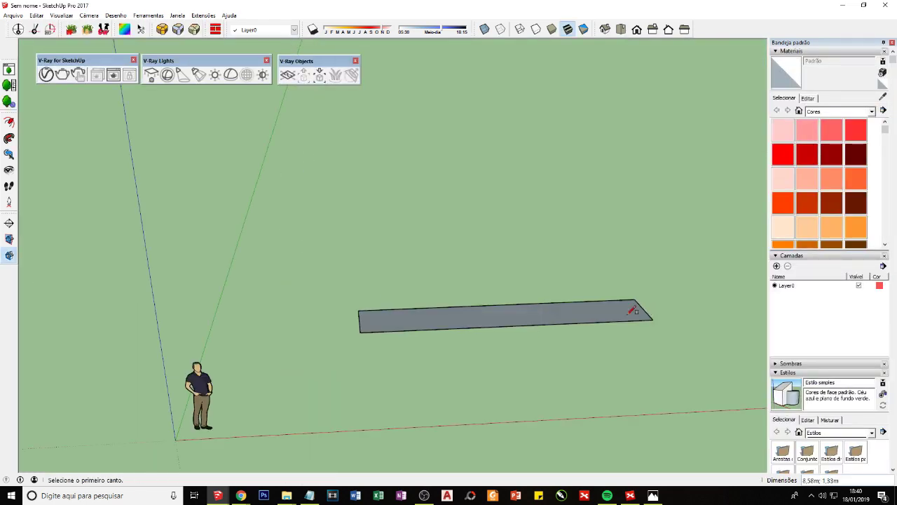
{"action": "key", "text": "space"}
- Push/pull the rectangle upward into a tall wall-like box
{"action": "left_click", "coordinate": [570, 315]}
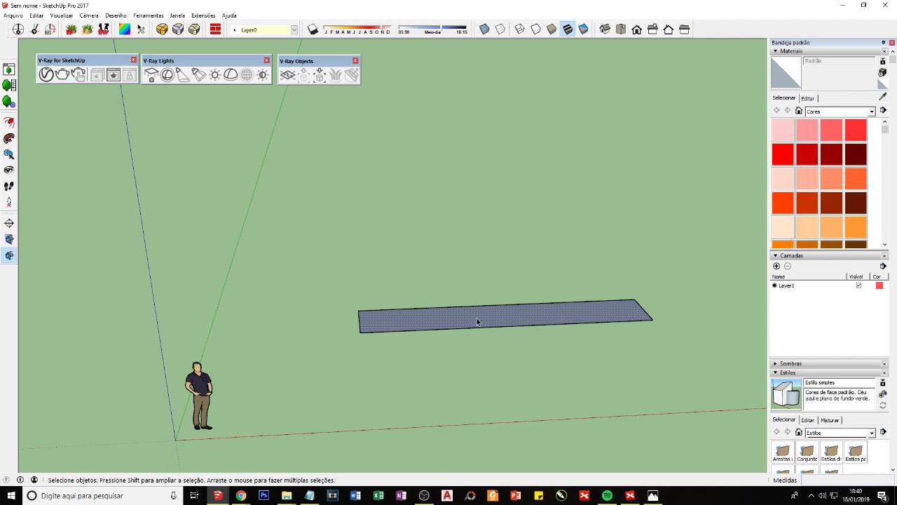
{"action": "key", "text": "p"}
{"action": "left_click_drag", "start_coordinate": [466, 324], "coordinate": [463, 150]}
{"action": "key", "text": "space"}
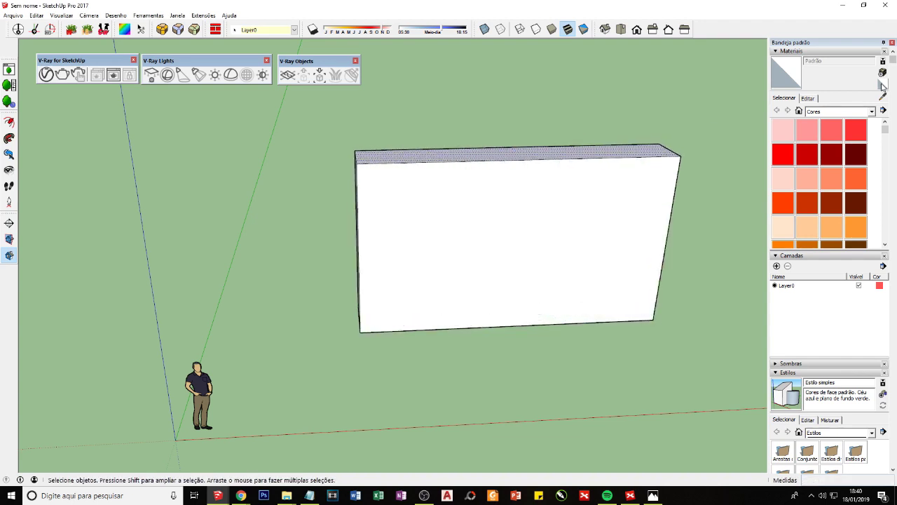
- Create a new material textured with Fabric 03.jpg from the Bônus 2_Materiais fabric folder
{"action": "left_click", "coordinate": [883, 73]}
{"action": "left_click", "coordinate": [497, 278]}
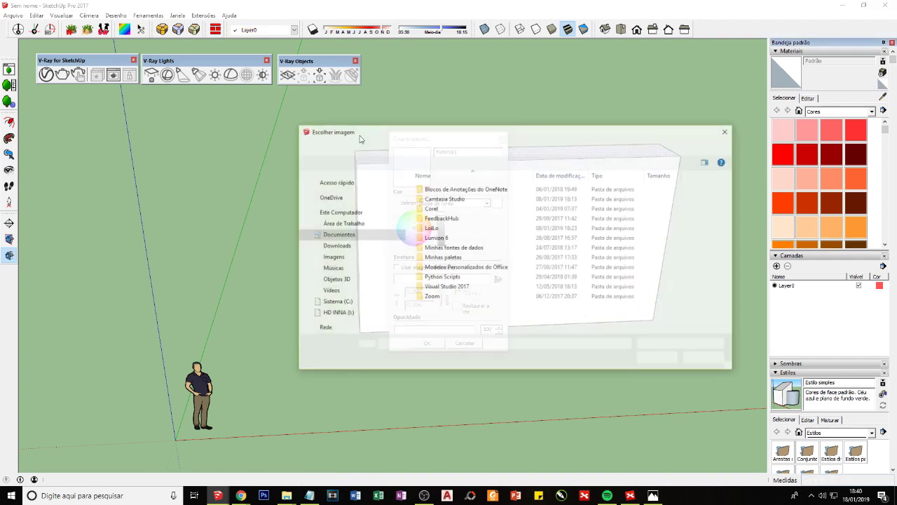
{"action": "left_click", "coordinate": [344, 232]}
{"action": "double_click", "coordinate": [440, 204]}
{"action": "scroll", "coordinate": [444, 281], "scroll_direction": "down", "scroll_amount": 2}
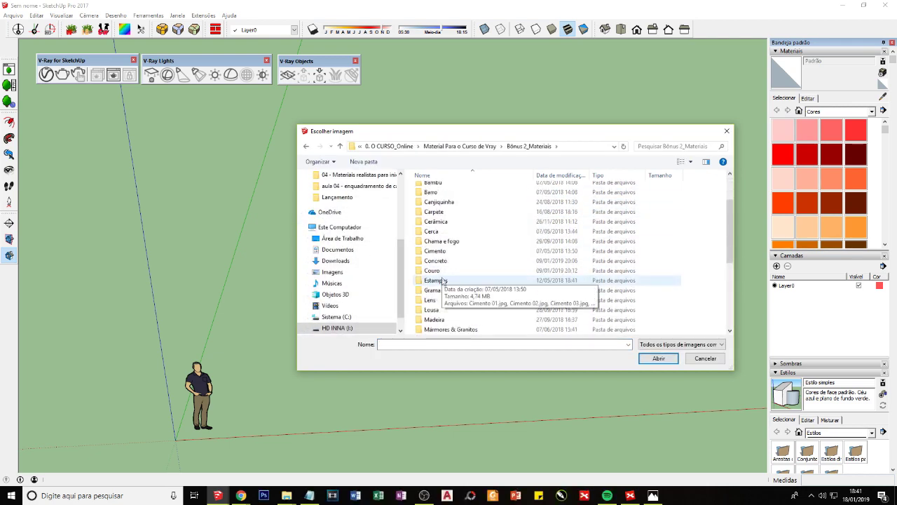
{"action": "scroll", "coordinate": [444, 281], "scroll_direction": "down", "scroll_amount": 3}
{"action": "scroll", "coordinate": [443, 273], "scroll_direction": "down", "scroll_amount": 3}
{"action": "double_click", "coordinate": [438, 262]}
{"action": "scroll", "coordinate": [541, 252], "scroll_direction": "down", "scroll_amount": 1}
{"action": "double_click", "coordinate": [541, 234]}
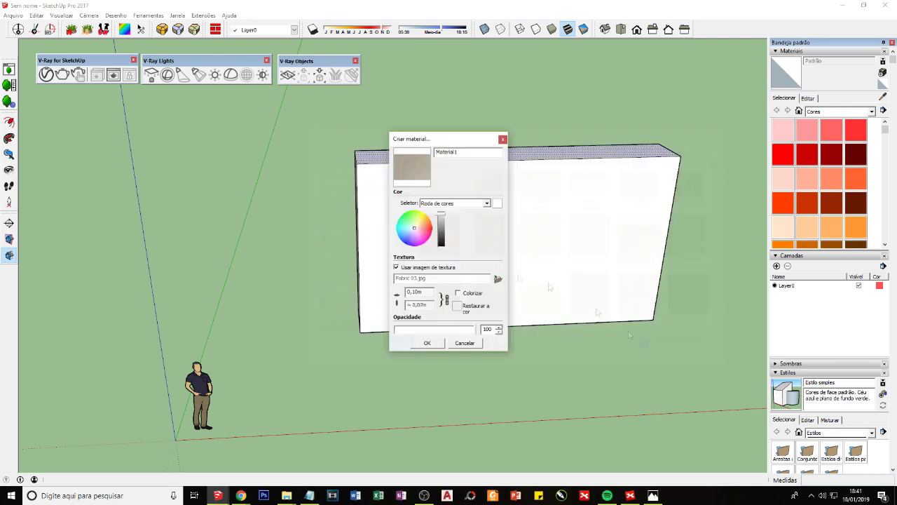
{"action": "left_click", "coordinate": [426, 342]}
- Set the texture width to 1,00m and orbit to a front view of the wall
{"action": "type", "text": "10m"}
{"action": "key", "text": "Return"}
{"action": "mouse_move", "coordinate": [560, 211]}
{"action": "middle_mouse_down"}
{"action": "mouse_move", "coordinate": [460, 197]}
{"action": "mouse_move", "coordinate": [326, 208]}
{"action": "middle_mouse_up"}
{"action": "scroll", "coordinate": [326, 209], "scroll_direction": "up", "scroll_amount": 2}
{"action": "middle_click_drag", "start_coordinate": [393, 190], "coordinate": [429, 244]}
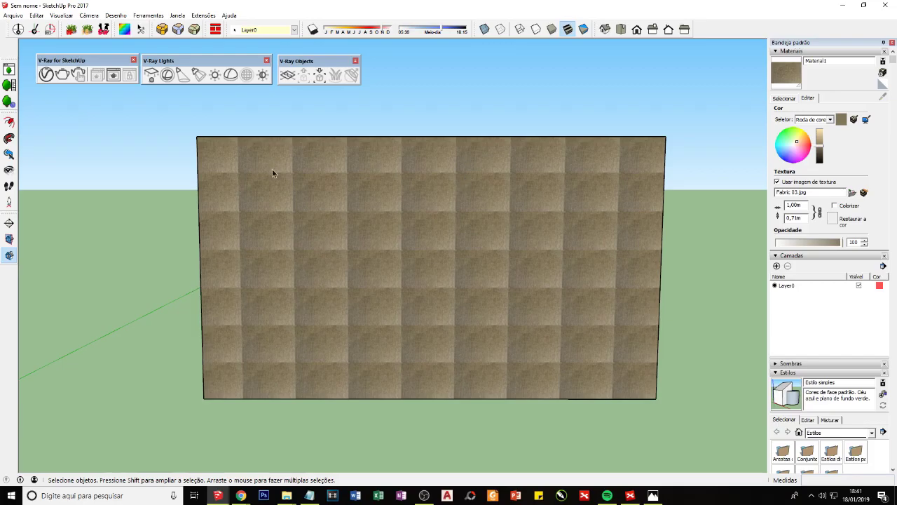
{"action": "scroll", "coordinate": [272, 168], "scroll_direction": "up", "scroll_amount": 2}
{"action": "scroll", "coordinate": [209, 149], "scroll_direction": "up", "scroll_amount": 2}
{"action": "scroll", "coordinate": [169, 142], "scroll_direction": "up", "scroll_amount": 2}
{"action": "scroll", "coordinate": [168, 142], "scroll_direction": "up", "scroll_amount": 3}
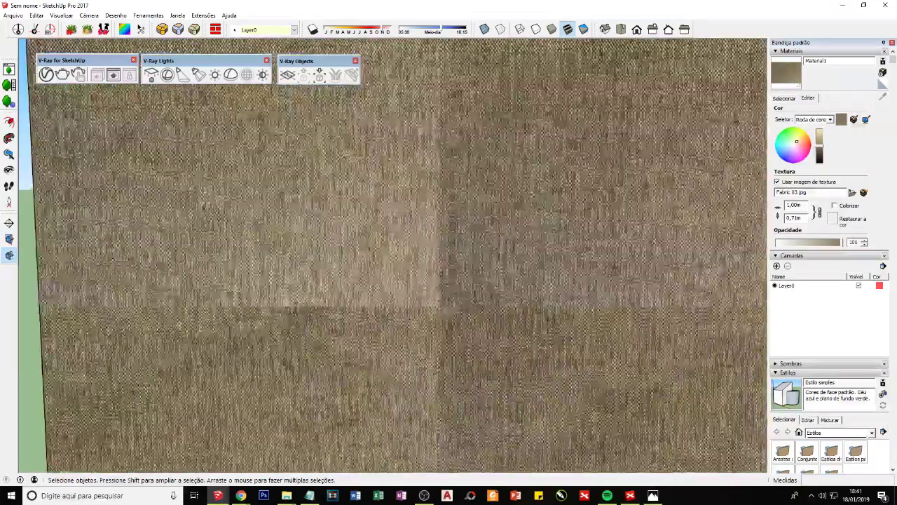
{"action": "scroll", "coordinate": [351, 251], "scroll_direction": "down", "scroll_amount": 1}
{"action": "scroll", "coordinate": [351, 250], "scroll_direction": "down", "scroll_amount": 2}
{"action": "scroll", "coordinate": [352, 258], "scroll_direction": "down", "scroll_amount": 2}
{"action": "scroll", "coordinate": [394, 277], "scroll_direction": "down", "scroll_amount": 2}
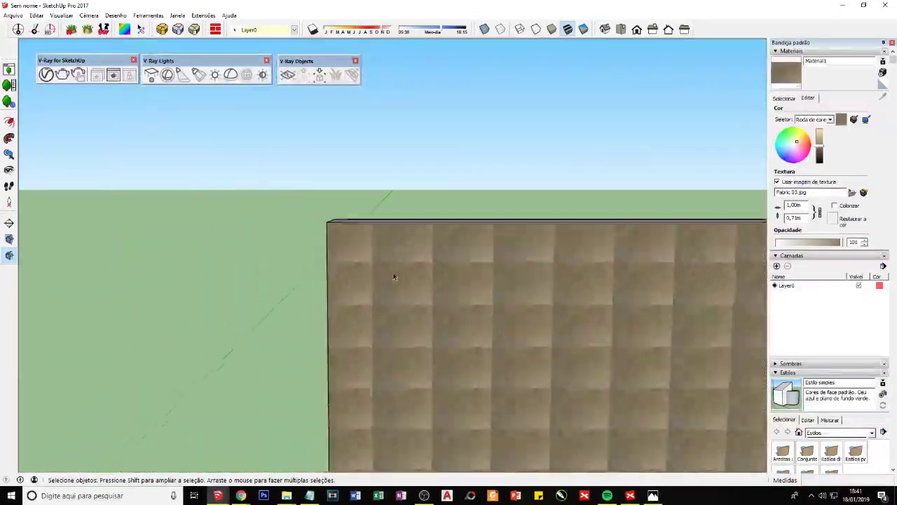
{"action": "scroll", "coordinate": [394, 277], "scroll_direction": "down", "scroll_amount": 3}
{"action": "scroll", "coordinate": [359, 240], "scroll_direction": "down", "scroll_amount": 1}
{"action": "scroll", "coordinate": [329, 222], "scroll_direction": "down", "scroll_amount": 1}
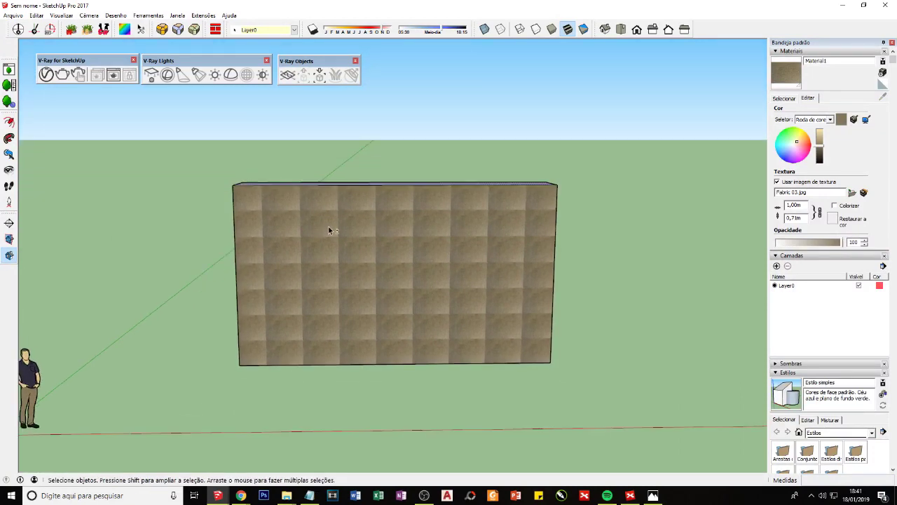
{"action": "mouse_move", "coordinate": [328, 225]}
{"action": "middle_mouse_down"}
{"action": "mouse_move", "coordinate": [338, 208]}
{"action": "mouse_move", "coordinate": [381, 325]}
{"action": "mouse_move", "coordinate": [507, 281]}
{"action": "mouse_move", "coordinate": [308, 280]}
{"action": "mouse_move", "coordinate": [366, 293]}
{"action": "mouse_move", "coordinate": [360, 304]}
{"action": "mouse_move", "coordinate": [374, 320]}
{"action": "mouse_move", "coordinate": [381, 318]}
{"action": "mouse_move", "coordinate": [341, 292]}
{"action": "mouse_move", "coordinate": [402, 316]}
{"action": "mouse_move", "coordinate": [270, 257]}
{"action": "middle_mouse_up"}
{"action": "scroll", "coordinate": [381, 326], "scroll_direction": "up", "scroll_amount": 2}
{"action": "scroll", "coordinate": [366, 293], "scroll_direction": "down", "scroll_amount": 2}
{"action": "scroll", "coordinate": [369, 278], "scroll_direction": "up", "scroll_amount": 1}
{"action": "scroll", "coordinate": [378, 280], "scroll_direction": "up", "scroll_amount": 1}
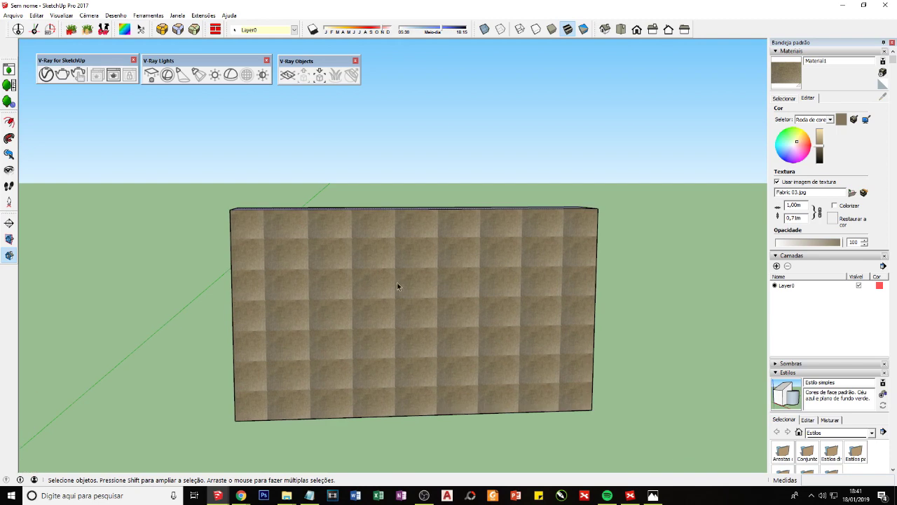
{"action": "middle_click_drag", "start_coordinate": [397, 282], "coordinate": [404, 295]}
{"action": "scroll", "coordinate": [479, 263], "scroll_direction": "down", "scroll_amount": 1}
{"action": "scroll", "coordinate": [476, 272], "scroll_direction": "down", "scroll_amount": 1}
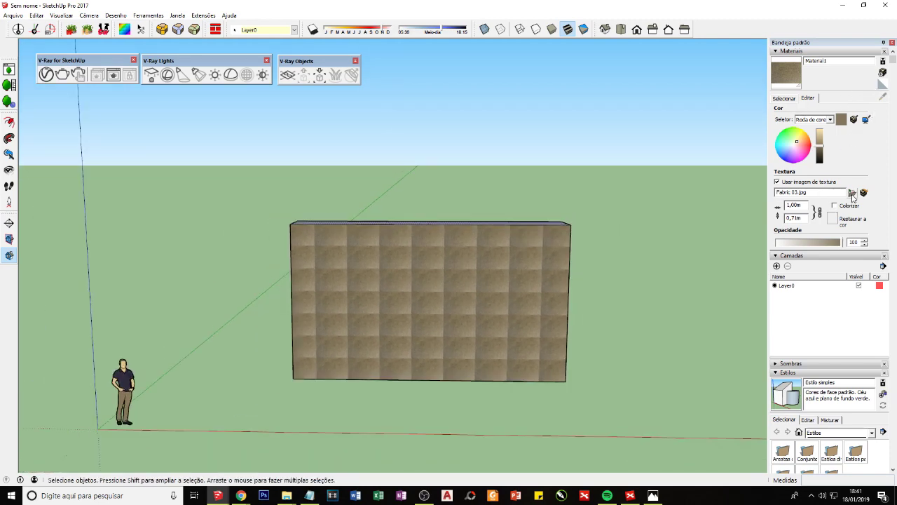
{"action": "left_click", "coordinate": [853, 197]}
{"action": "double_click", "coordinate": [417, 274]}
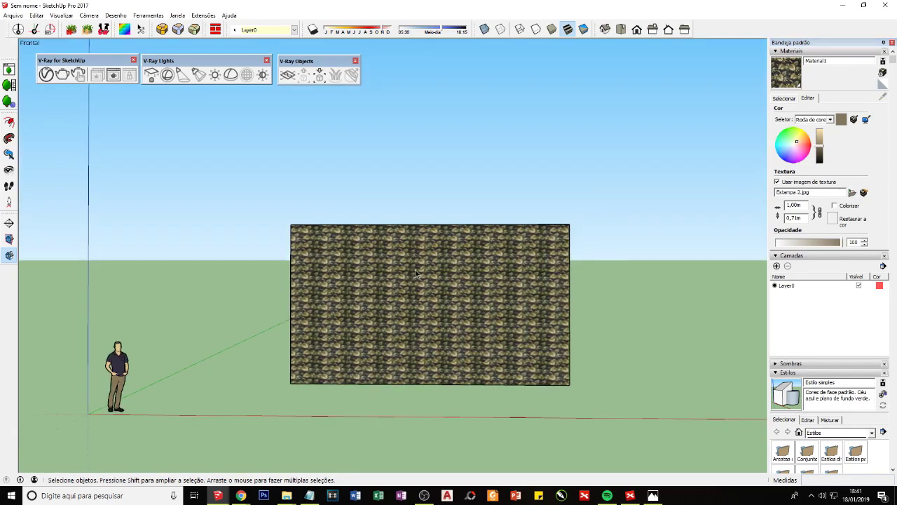
{"action": "scroll", "coordinate": [416, 274], "scroll_direction": "up", "scroll_amount": 3}
{"action": "mouse_move", "coordinate": [217, 214]}
{"action": "middle_mouse_down"}
{"action": "mouse_move", "coordinate": [329, 284]}
{"action": "mouse_move", "coordinate": [303, 183]}
{"action": "middle_mouse_up"}
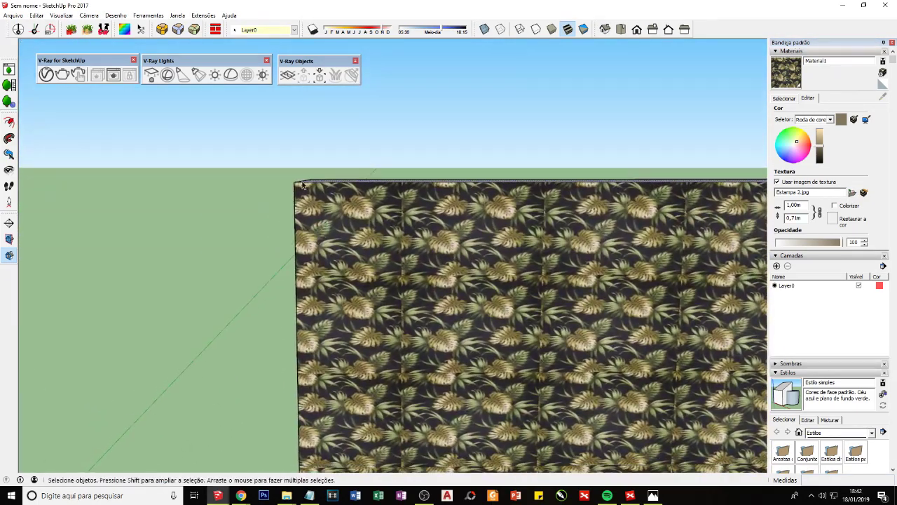
{"action": "scroll", "coordinate": [324, 286], "scroll_direction": "down", "scroll_amount": 2}
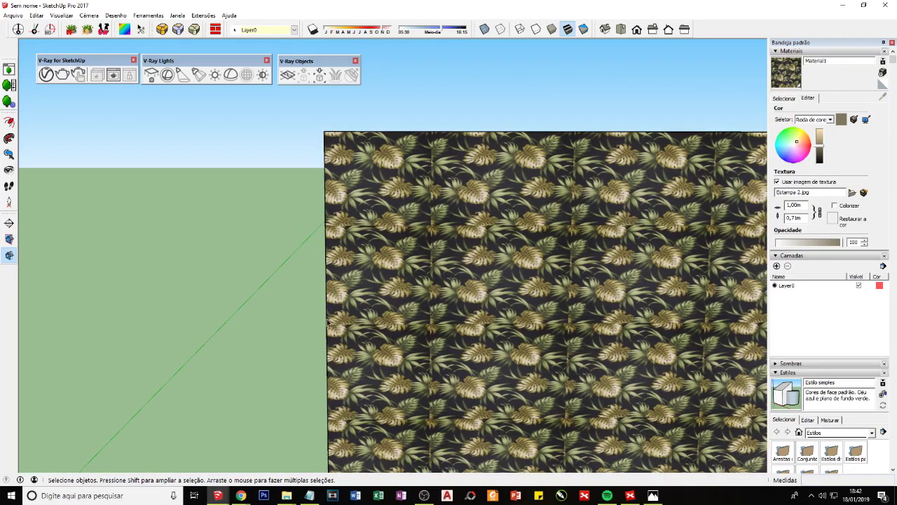
{"action": "scroll", "coordinate": [344, 225], "scroll_direction": "up", "scroll_amount": 3}
{"action": "scroll", "coordinate": [347, 231], "scroll_direction": "up", "scroll_amount": 3}
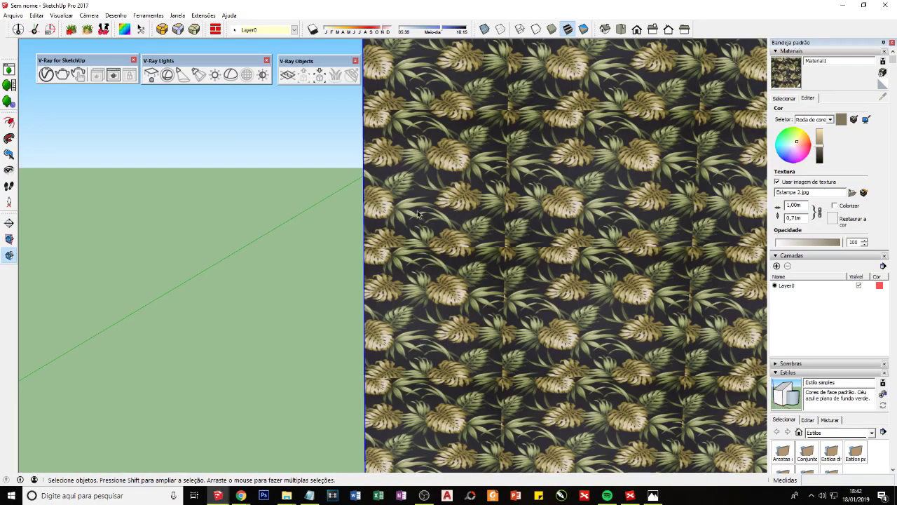
{"action": "scroll", "coordinate": [416, 212], "scroll_direction": "up", "scroll_amount": 2}
{"action": "scroll", "coordinate": [356, 209], "scroll_direction": "down", "scroll_amount": 1}
{"action": "scroll", "coordinate": [356, 208], "scroll_direction": "down", "scroll_amount": 2}
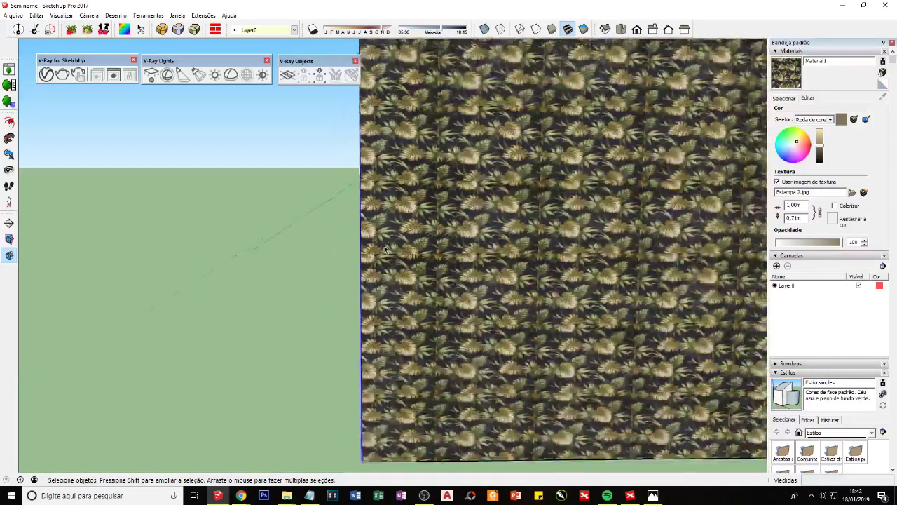
{"action": "scroll", "coordinate": [484, 252], "scroll_direction": "down", "scroll_amount": 2}
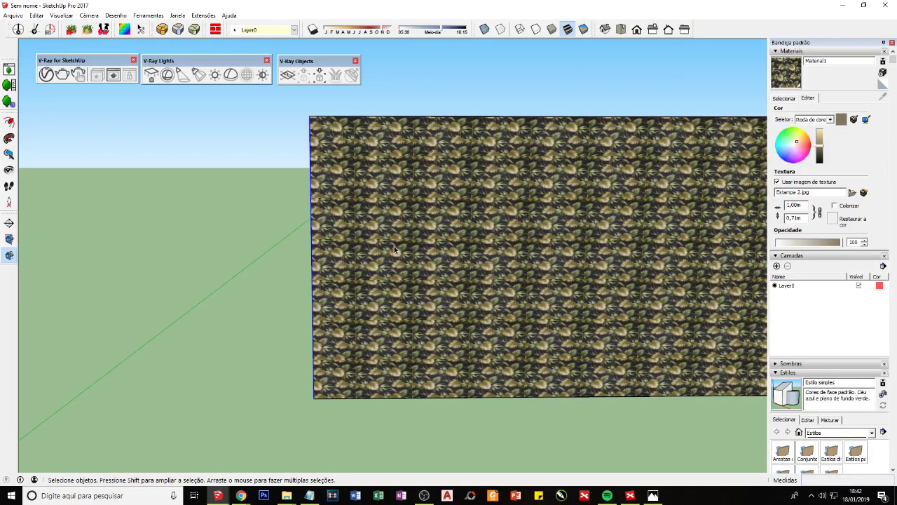
{"action": "mouse_move", "coordinate": [326, 209]}
{"action": "middle_mouse_down"}
{"action": "mouse_move", "coordinate": [381, 249]}
{"action": "mouse_move", "coordinate": [472, 177]}
{"action": "middle_mouse_up"}
{"action": "scroll", "coordinate": [472, 177], "scroll_direction": "down", "scroll_amount": 2}
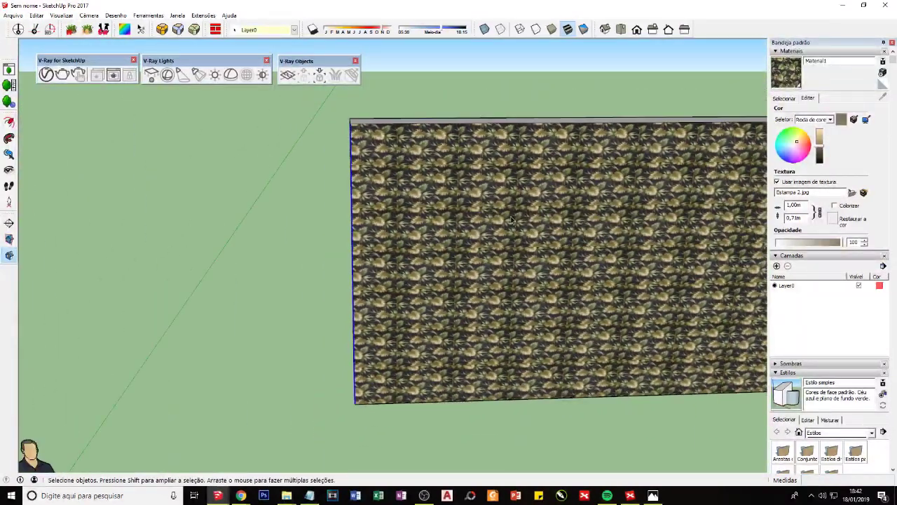
{"action": "scroll", "coordinate": [415, 214], "scroll_direction": "up", "scroll_amount": 1}
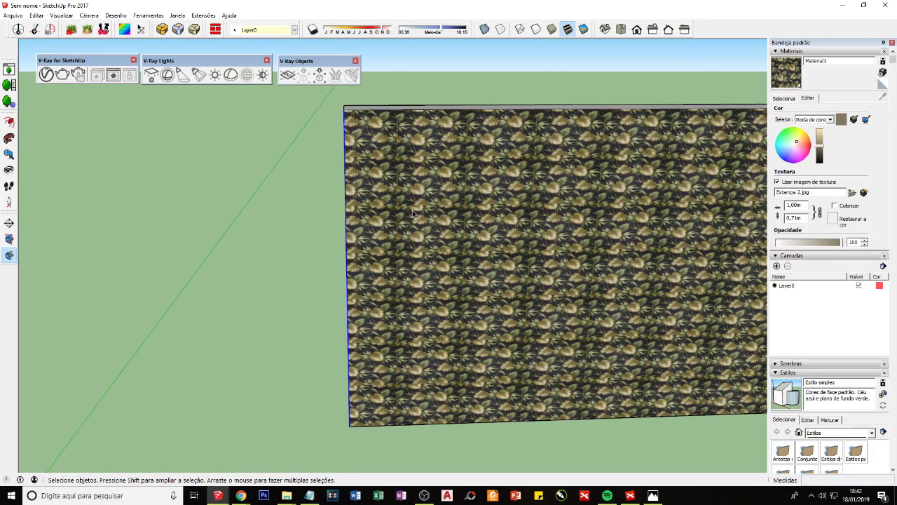
{"action": "scroll", "coordinate": [413, 216], "scroll_direction": "down", "scroll_amount": 2}
{"action": "scroll", "coordinate": [413, 216], "scroll_direction": "down", "scroll_amount": 2}
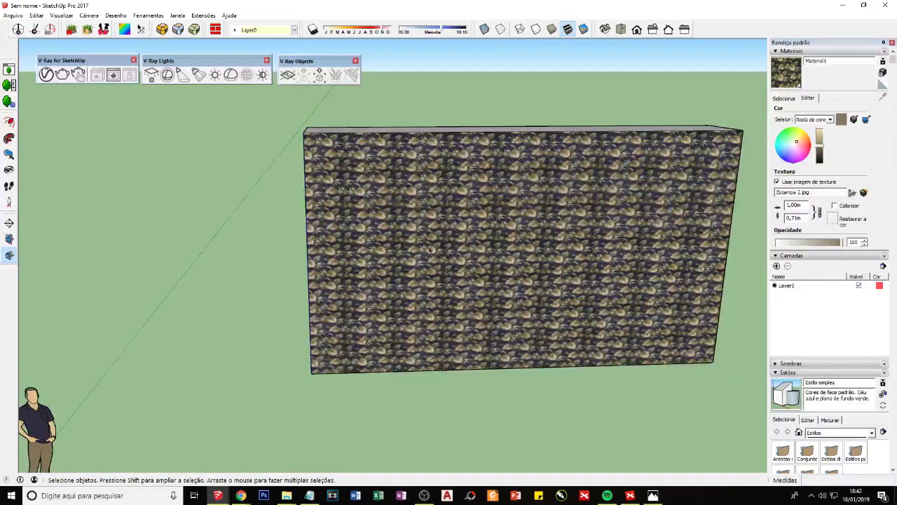
{"action": "scroll", "coordinate": [378, 205], "scroll_direction": "up", "scroll_amount": 3}
{"action": "scroll", "coordinate": [383, 204], "scroll_direction": "down", "scroll_amount": 2}
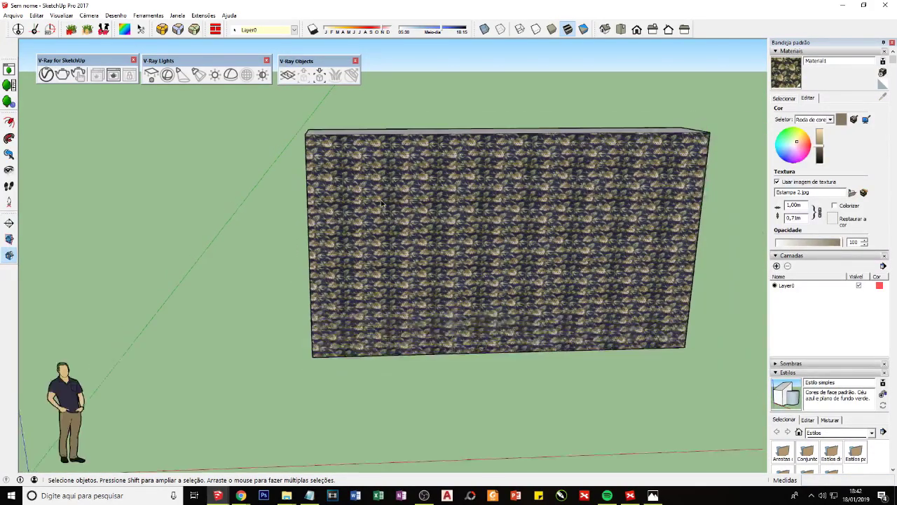
{"action": "middle_click_drag", "start_coordinate": [383, 204], "coordinate": [254, 207]}
{"action": "scroll", "coordinate": [255, 208], "scroll_direction": "up", "scroll_amount": 2}
{"action": "left_click", "coordinate": [420, 231]}
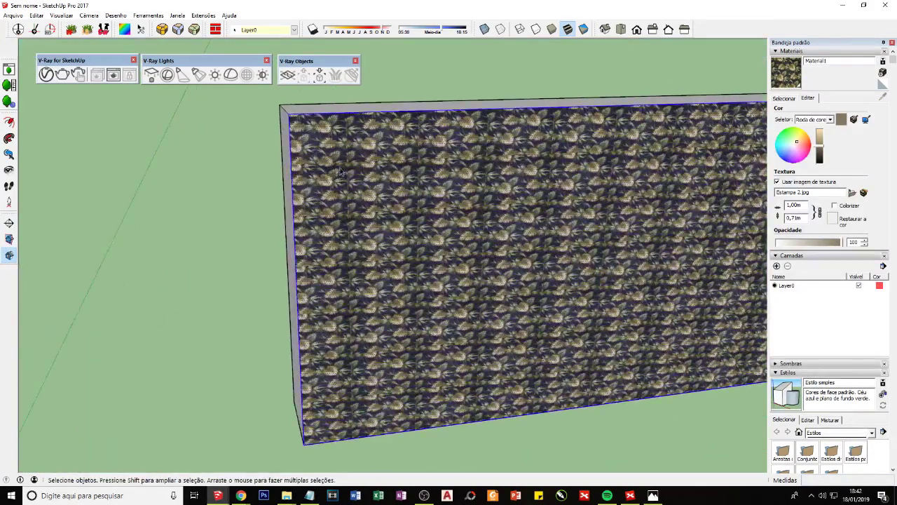
{"action": "mouse_move", "coordinate": [420, 231]}
{"action": "middle_mouse_down"}
{"action": "mouse_move", "coordinate": [443, 224]}
{"action": "mouse_move", "coordinate": [328, 150]}
{"action": "middle_mouse_up"}
{"action": "scroll", "coordinate": [319, 168], "scroll_direction": "up", "scroll_amount": 2}
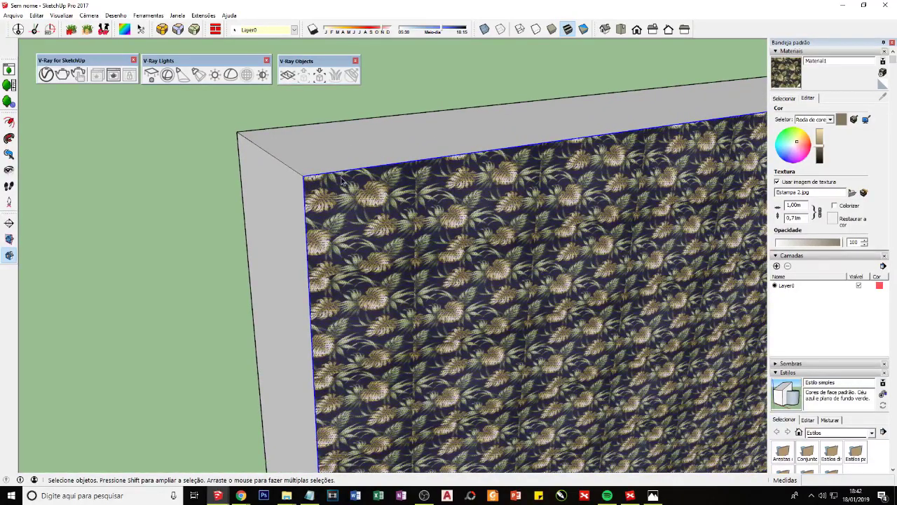
{"action": "mouse_move", "coordinate": [396, 221]}
{"action": "middle_mouse_down"}
{"action": "mouse_move", "coordinate": [294, 218]}
{"action": "mouse_move", "coordinate": [339, 211]}
{"action": "middle_mouse_up"}
{"action": "left_click", "coordinate": [334, 213]}
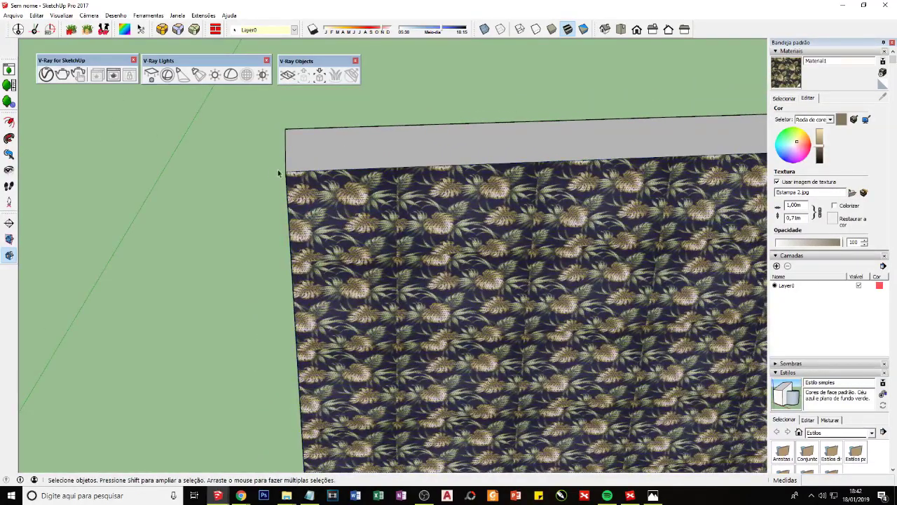
- Start texture positioning (Textura > Posição) on the wall's front face and zoom out
{"action": "right_click", "coordinate": [321, 198]}
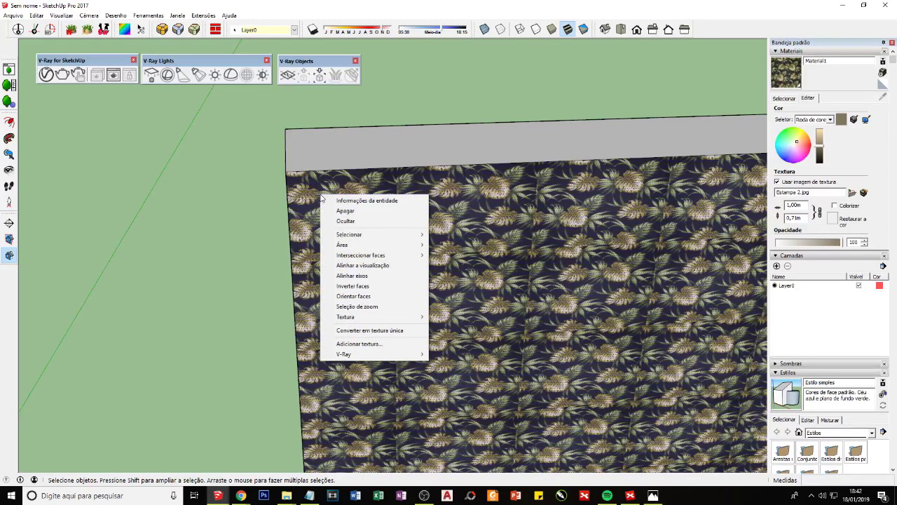
{"action": "mouse_move", "coordinate": [371, 316]}
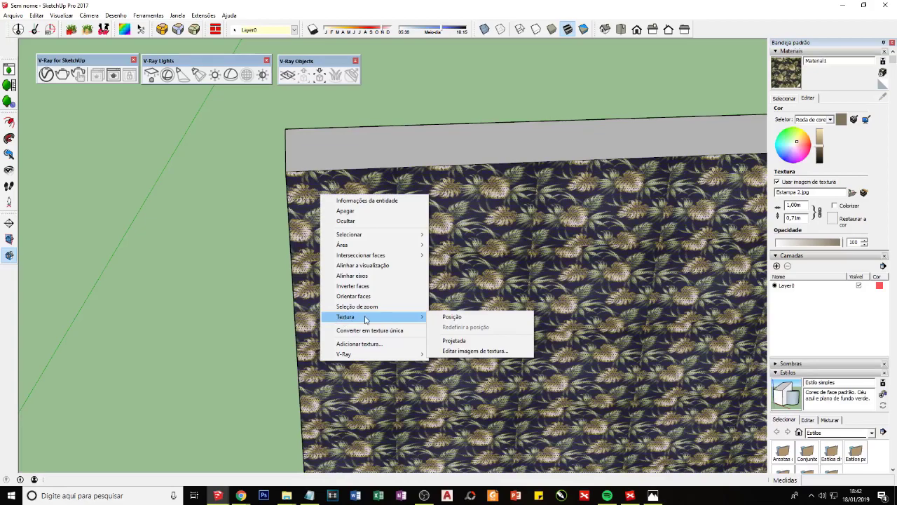
{"action": "left_click", "coordinate": [452, 318]}
{"action": "scroll", "coordinate": [414, 276], "scroll_direction": "down", "scroll_amount": 4}
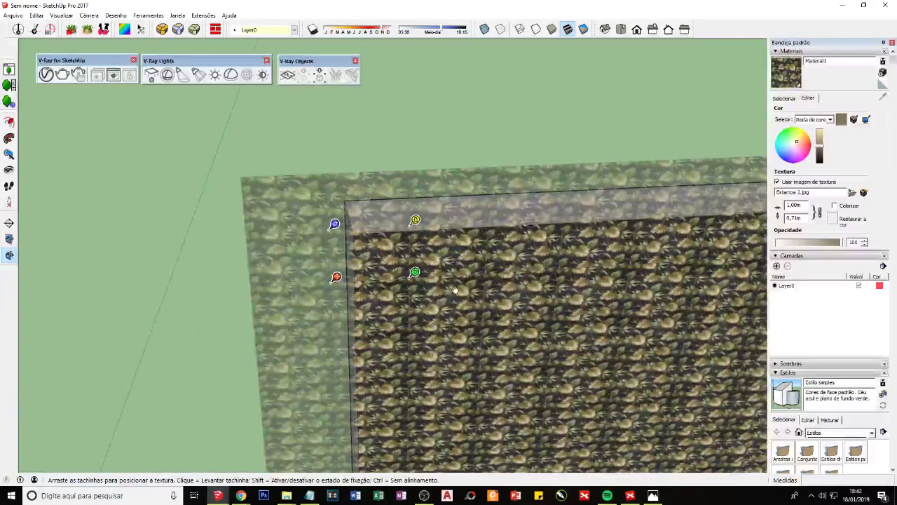
{"action": "scroll", "coordinate": [414, 275], "scroll_direction": "down", "scroll_amount": 2}
{"action": "scroll", "coordinate": [414, 280], "scroll_direction": "down", "scroll_amount": 2}
{"action": "scroll", "coordinate": [420, 284], "scroll_direction": "down", "scroll_amount": 3}
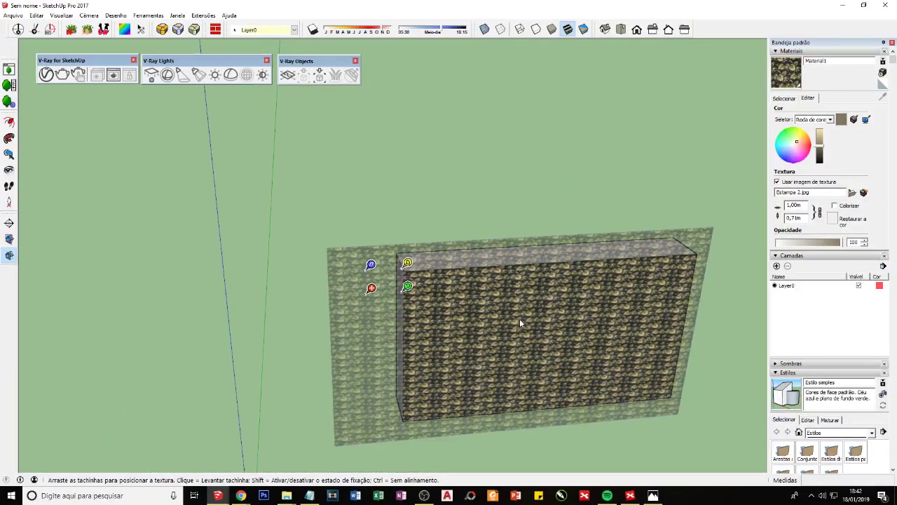
{"action": "scroll", "coordinate": [430, 290], "scroll_direction": "down", "scroll_amount": 2}
- Drag the Estampa 2.jpg texture right-down, then back up-left, and bring up its placement options
{"action": "middle_click_drag", "start_coordinate": [431, 290], "coordinate": [394, 288]}
{"action": "mouse_move", "coordinate": [425, 263]}
{"action": "left_mouse_down"}
{"action": "mouse_move", "coordinate": [495, 302]}
{"action": "mouse_move", "coordinate": [476, 316]}
{"action": "left_mouse_up"}
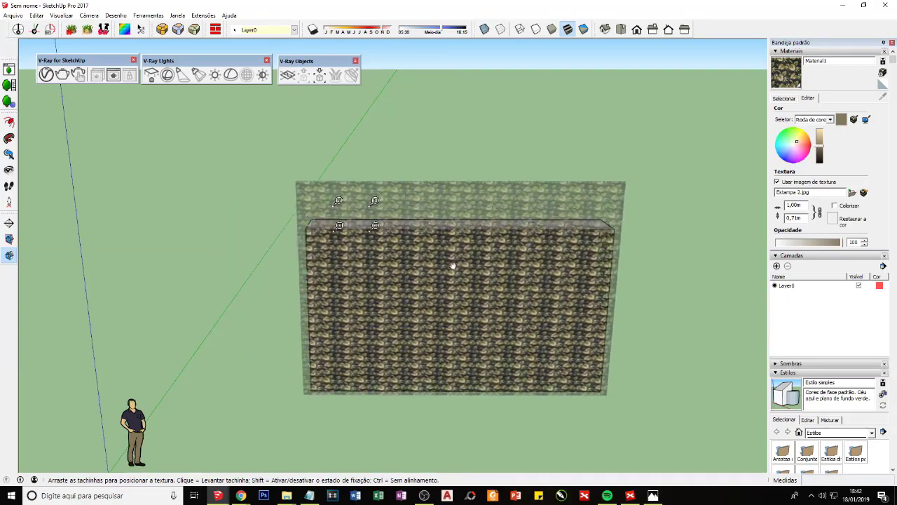
{"action": "left_click_drag", "start_coordinate": [477, 316], "coordinate": [430, 285]}
{"action": "right_click", "coordinate": [430, 286]}
{"action": "left_click", "coordinate": [434, 291]}
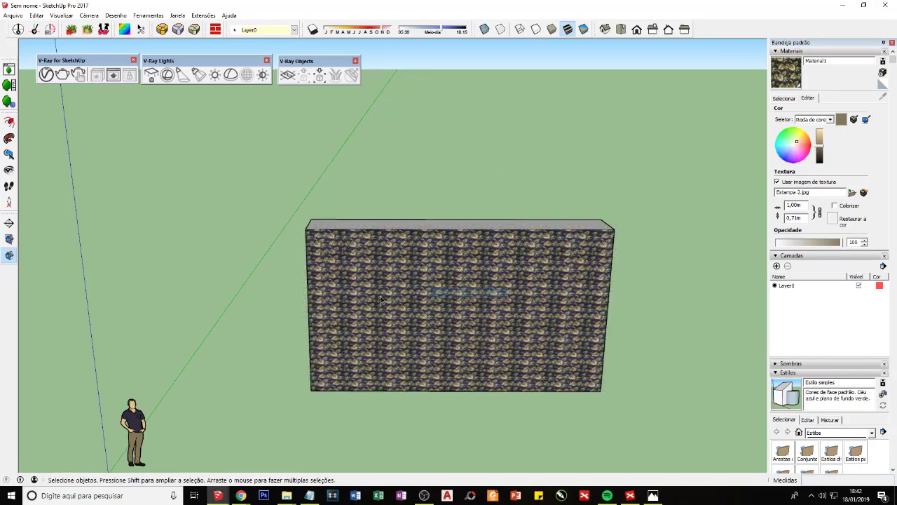
{"action": "scroll", "coordinate": [292, 254], "scroll_direction": "up", "scroll_amount": 1}
{"action": "scroll", "coordinate": [291, 254], "scroll_direction": "up", "scroll_amount": 2}
{"action": "scroll", "coordinate": [292, 255], "scroll_direction": "up", "scroll_amount": 2}
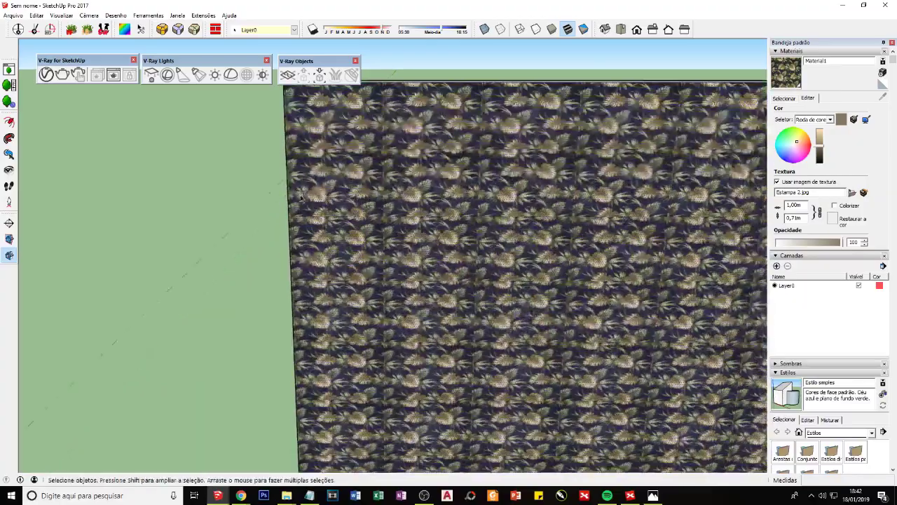
{"action": "scroll", "coordinate": [302, 267], "scroll_direction": "up", "scroll_amount": 1}
{"action": "scroll", "coordinate": [312, 273], "scroll_direction": "up", "scroll_amount": 1}
{"action": "scroll", "coordinate": [316, 273], "scroll_direction": "up", "scroll_amount": 1}
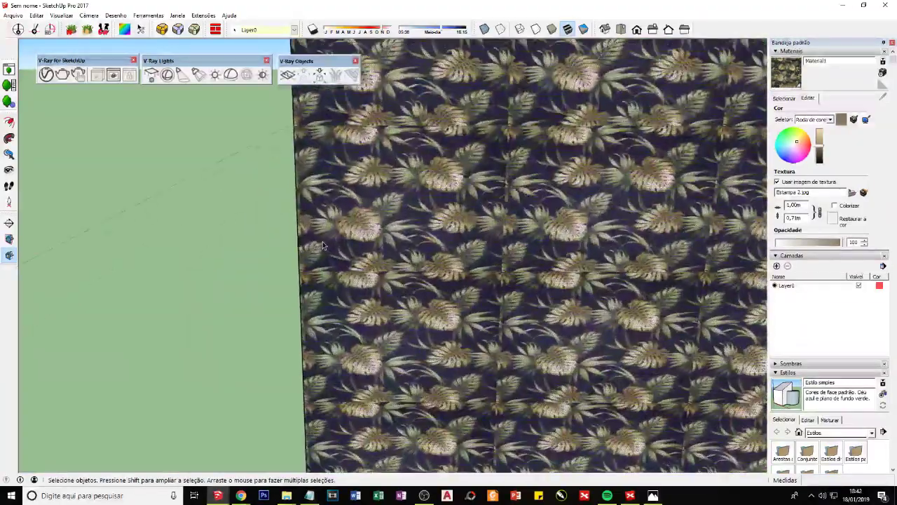
{"action": "scroll", "coordinate": [319, 259], "scroll_direction": "down", "scroll_amount": 2}
{"action": "scroll", "coordinate": [323, 238], "scroll_direction": "down", "scroll_amount": 2}
{"action": "scroll", "coordinate": [331, 199], "scroll_direction": "up", "scroll_amount": 4}
{"action": "scroll", "coordinate": [332, 200], "scroll_direction": "down", "scroll_amount": 2}
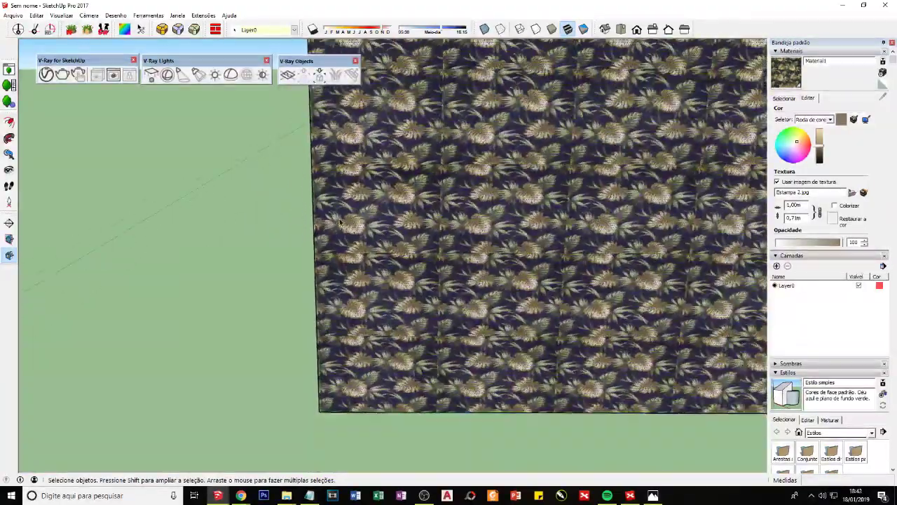
{"action": "scroll", "coordinate": [337, 210], "scroll_direction": "down", "scroll_amount": 2}
{"action": "scroll", "coordinate": [371, 252], "scroll_direction": "down", "scroll_amount": 2}
{"action": "scroll", "coordinate": [404, 273], "scroll_direction": "down", "scroll_amount": 1}
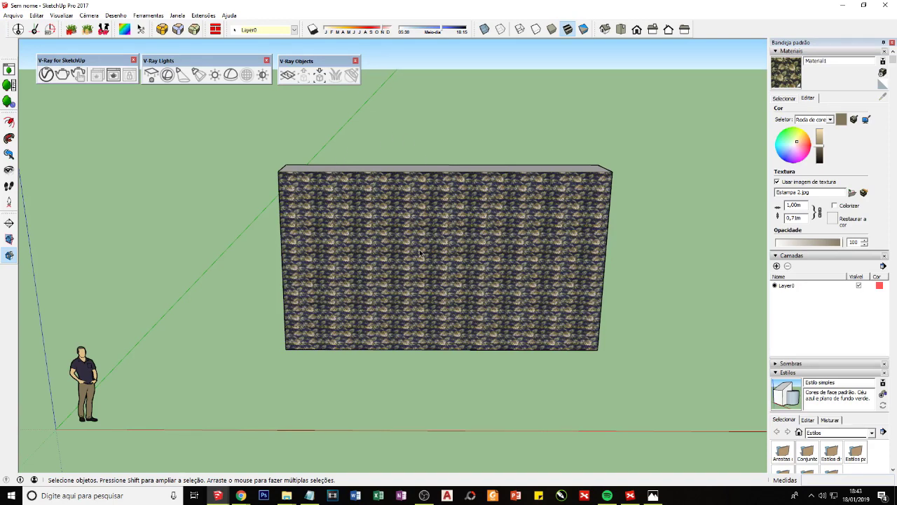
{"action": "mouse_move", "coordinate": [421, 252]}
{"action": "middle_mouse_down"}
{"action": "mouse_move", "coordinate": [474, 243]}
{"action": "mouse_move", "coordinate": [425, 269]}
{"action": "middle_mouse_up"}
{"action": "scroll", "coordinate": [425, 269], "scroll_direction": "up", "scroll_amount": 2}
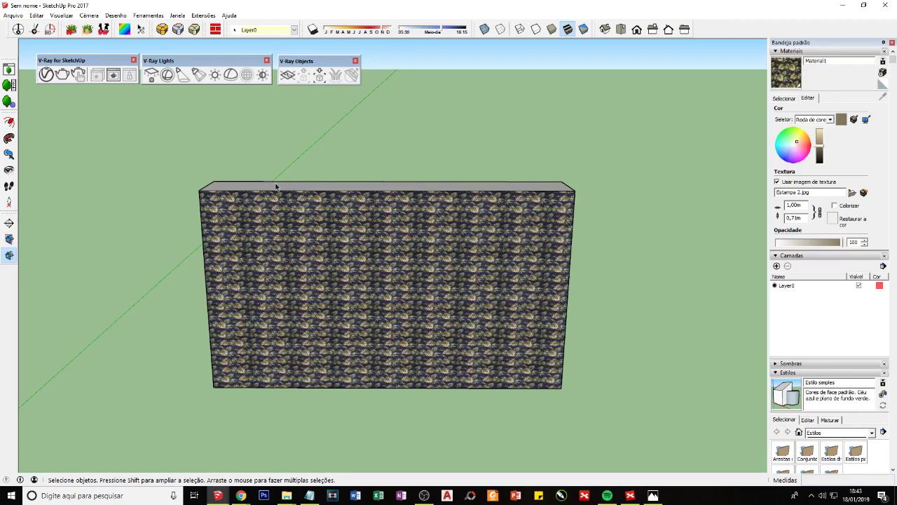
{"action": "scroll", "coordinate": [276, 250], "scroll_direction": "up", "scroll_amount": 1}
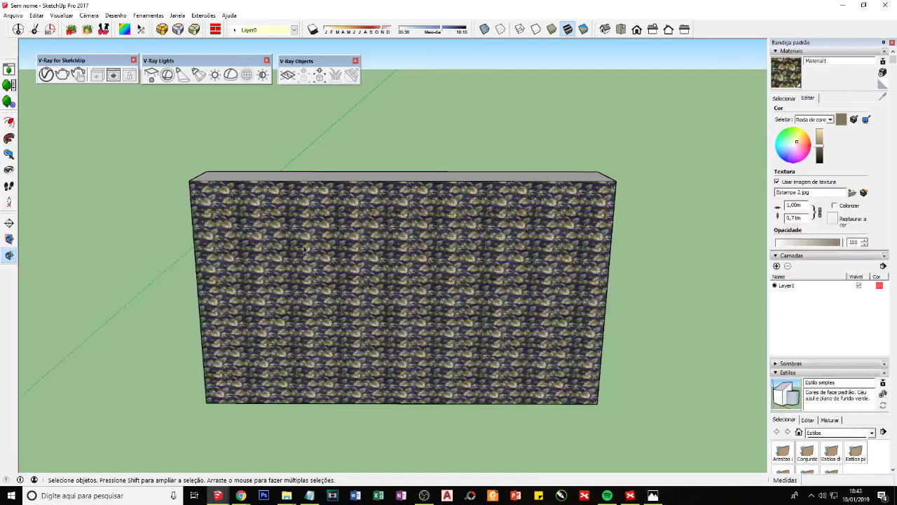
{"action": "scroll", "coordinate": [301, 248], "scroll_direction": "down", "scroll_amount": 1}
{"action": "middle_click_drag", "start_coordinate": [288, 239], "coordinate": [343, 185], "text": "shift"}
{"action": "middle_click_drag", "start_coordinate": [340, 219], "coordinate": [405, 231]}
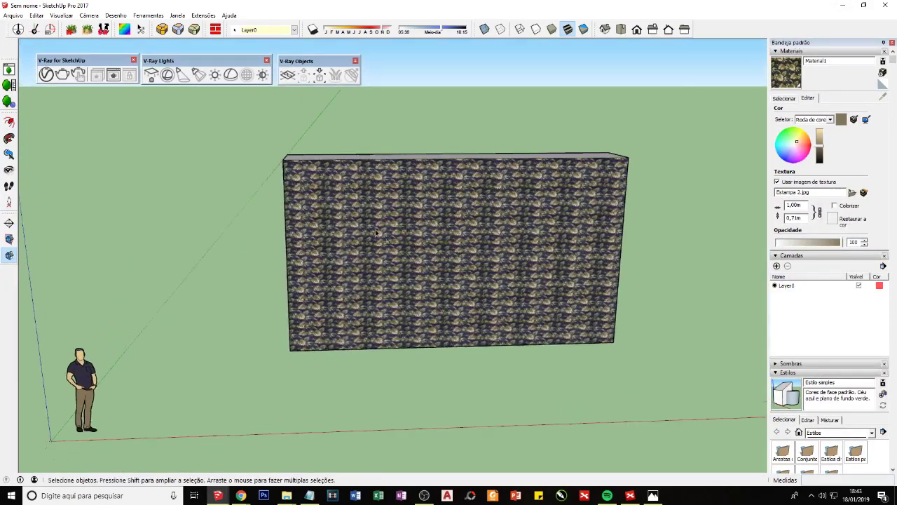
{"action": "middle_click_drag", "start_coordinate": [456, 247], "coordinate": [377, 234]}
{"action": "scroll", "coordinate": [344, 210], "scroll_direction": "up", "scroll_amount": 2}
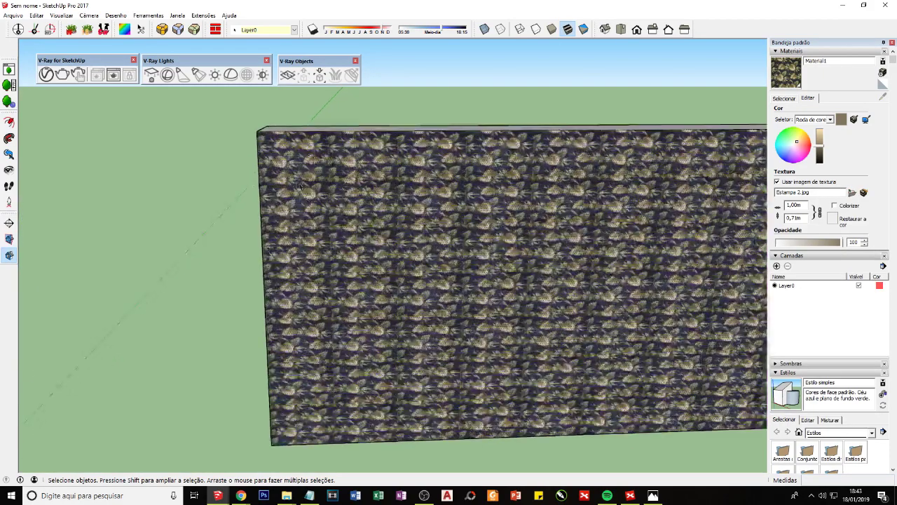
{"action": "scroll", "coordinate": [336, 203], "scroll_direction": "up", "scroll_amount": 1}
{"action": "scroll", "coordinate": [315, 182], "scroll_direction": "up", "scroll_amount": 1}
{"action": "scroll", "coordinate": [265, 137], "scroll_direction": "up", "scroll_amount": 2}
- Enter Textura > Posição on the wall face again, zoom out, then close the SketchUp model
{"action": "scroll", "coordinate": [260, 119], "scroll_direction": "up", "scroll_amount": 1}
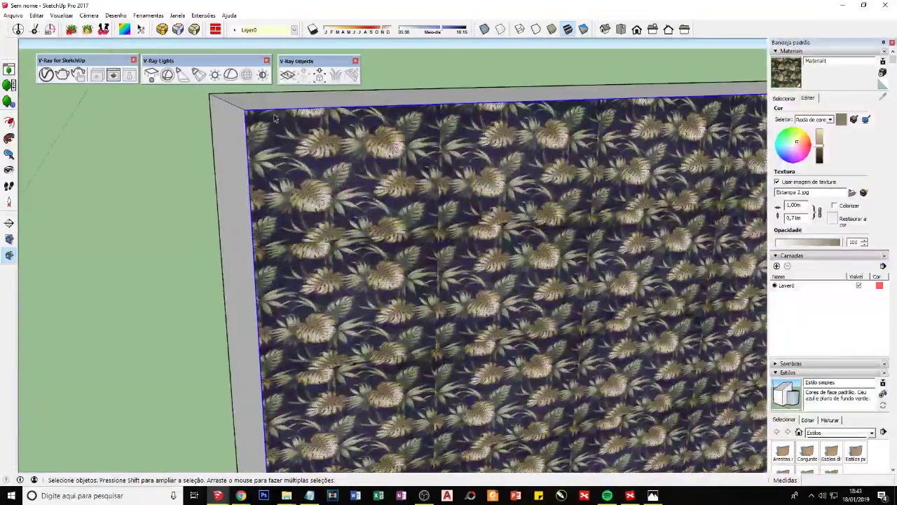
{"action": "right_click", "coordinate": [284, 158]}
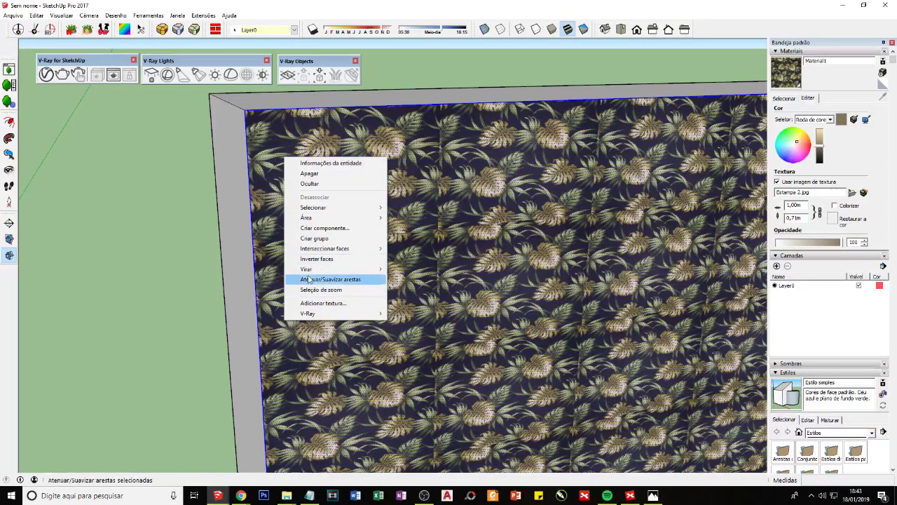
{"action": "left_click", "coordinate": [421, 270]}
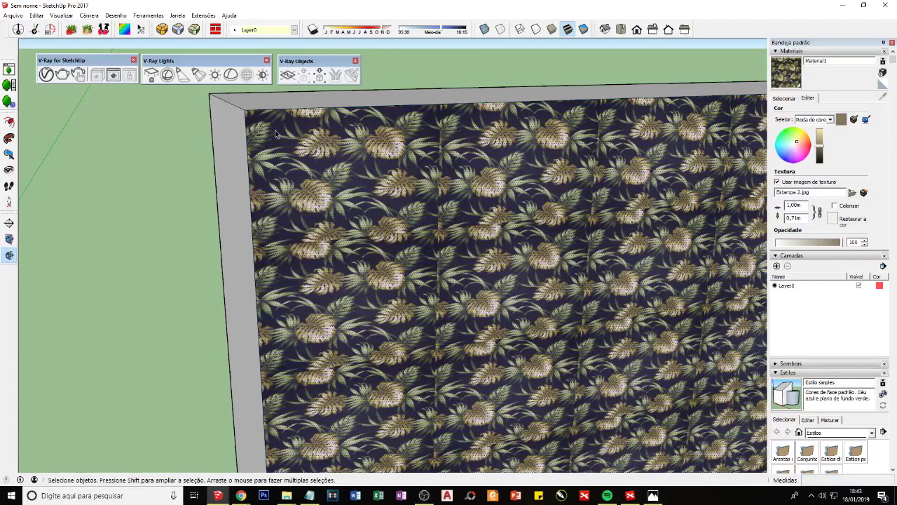
{"action": "right_click", "coordinate": [278, 160]}
{"action": "mouse_move", "coordinate": [330, 281]}
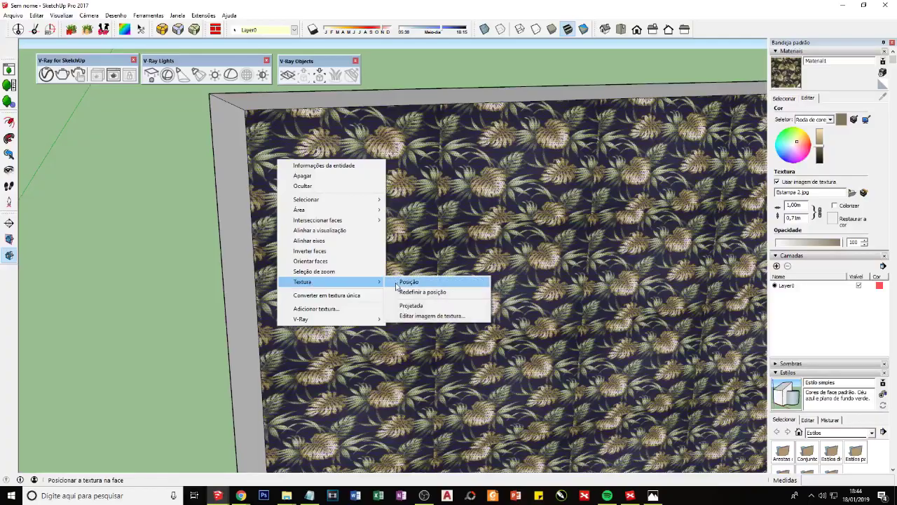
{"action": "left_click", "coordinate": [407, 282]}
{"action": "scroll", "coordinate": [468, 272], "scroll_direction": "down", "scroll_amount": 10}
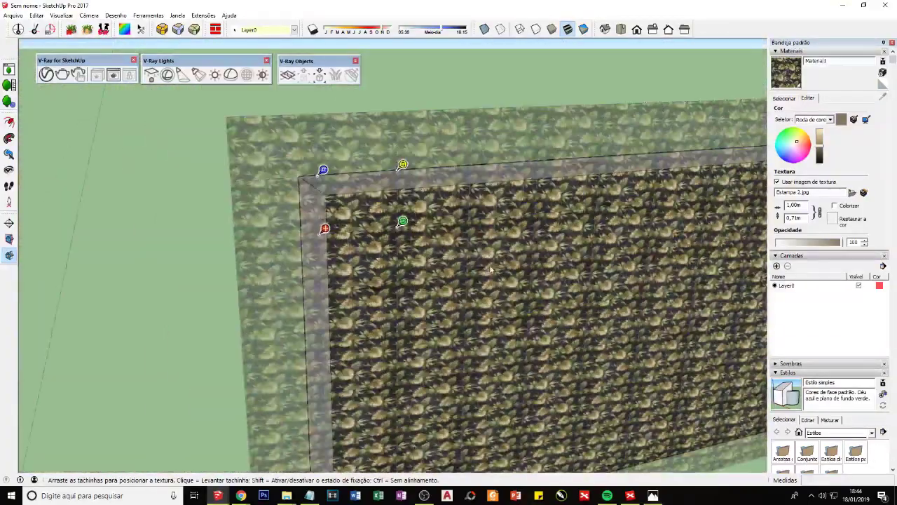
{"action": "left_click", "coordinate": [885, 5]}
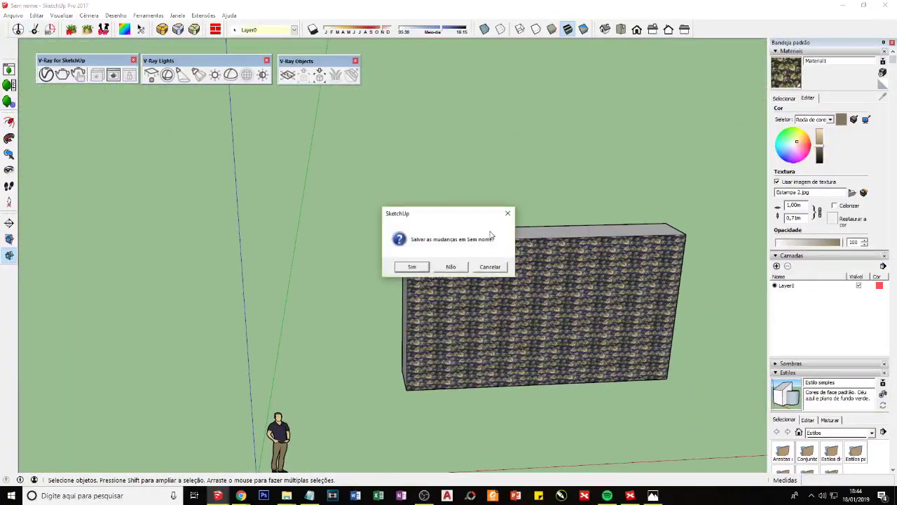
- Answer the save prompt, then in XMind review the Sem emendas and Com boa resolução subtopics
{"action": "left_click", "coordinate": [460, 268]}
{"action": "left_click", "coordinate": [565, 343]}
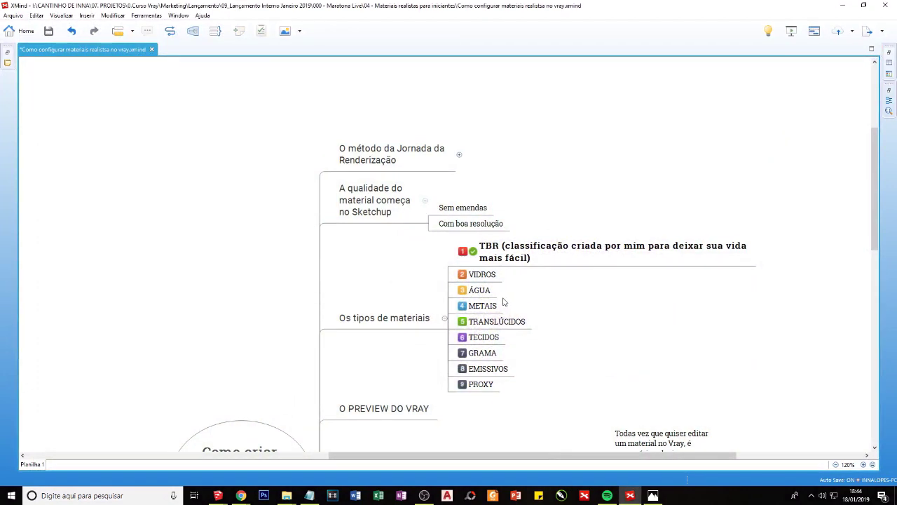
{"action": "scroll", "coordinate": [448, 396], "scroll_direction": "down", "scroll_amount": 2}
{"action": "scroll", "coordinate": [469, 421], "scroll_direction": "up", "scroll_amount": 2}
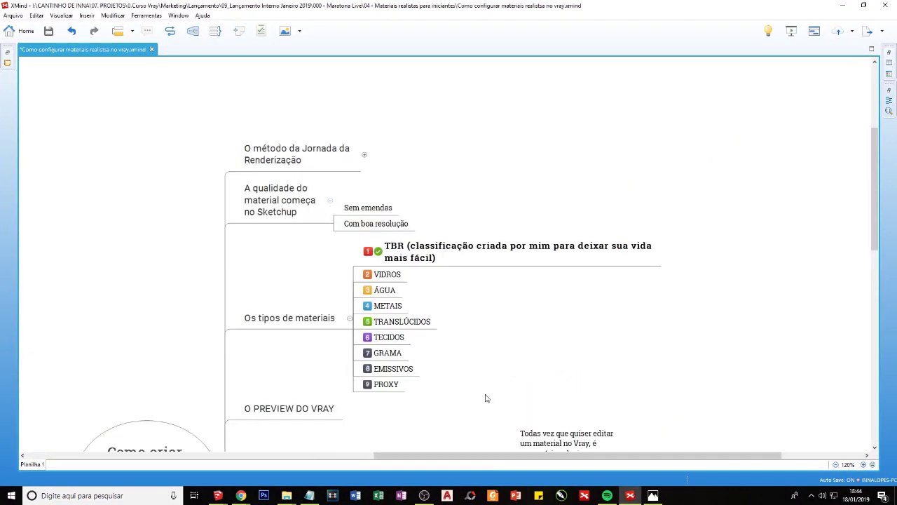
{"action": "left_click", "coordinate": [370, 206]}
{"action": "left_click", "coordinate": [364, 221]}
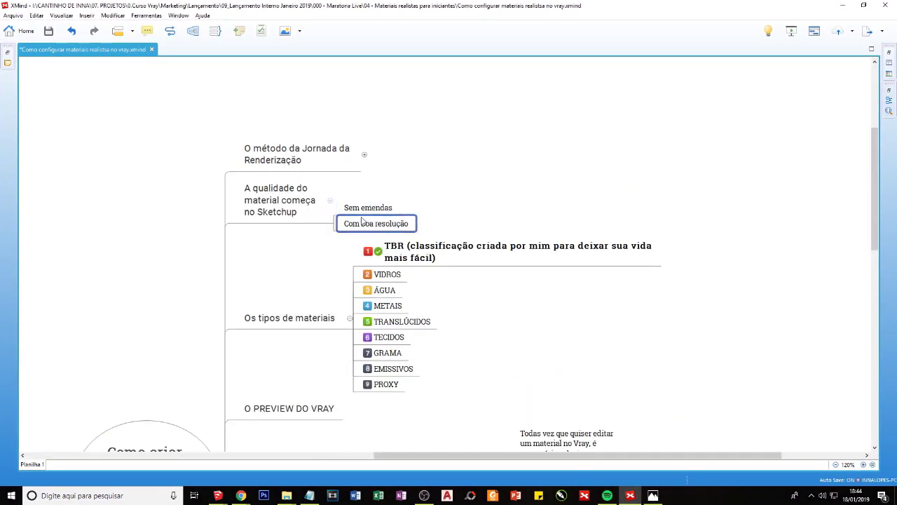
{"action": "left_click", "coordinate": [298, 217]}
- Add a 'DICA* DA TEXTURA' subtopic under the material-quality topic
{"action": "key", "text": "Tab"}
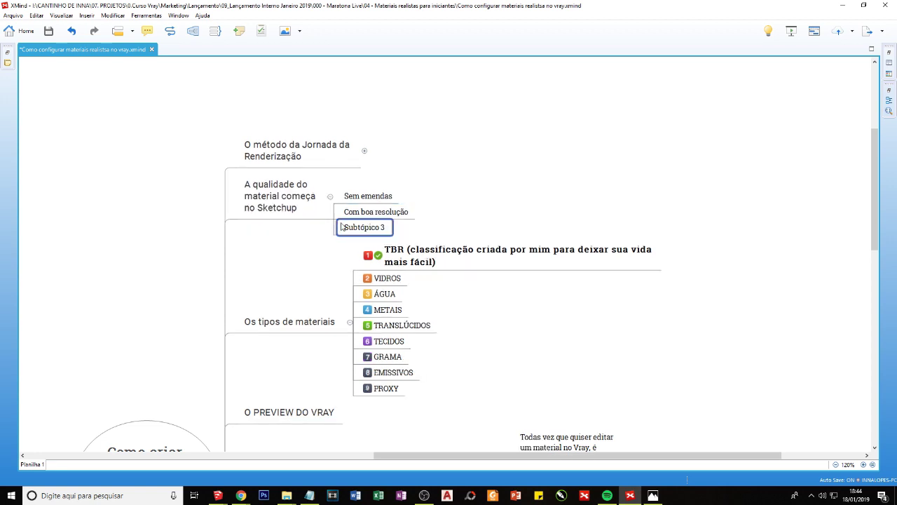
{"action": "type", "text": "DICA"}
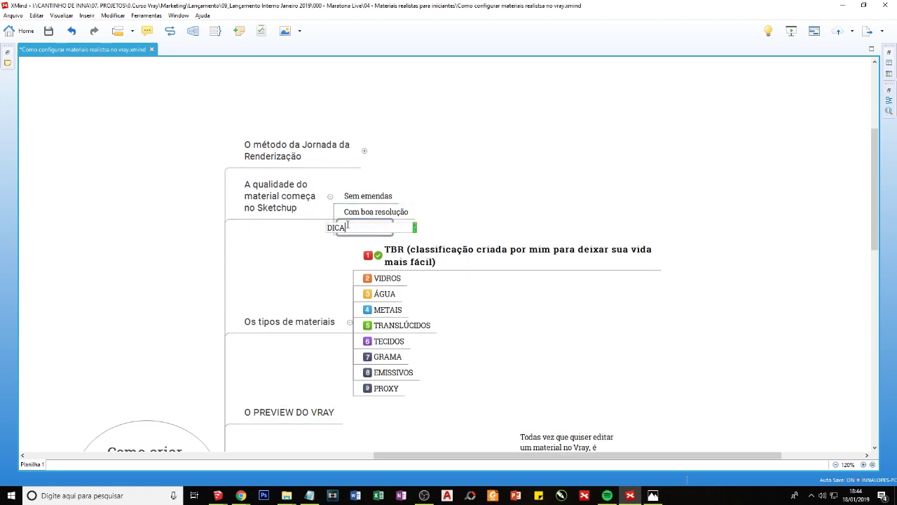
{"action": "type", "text": "* DA TEXTU"}
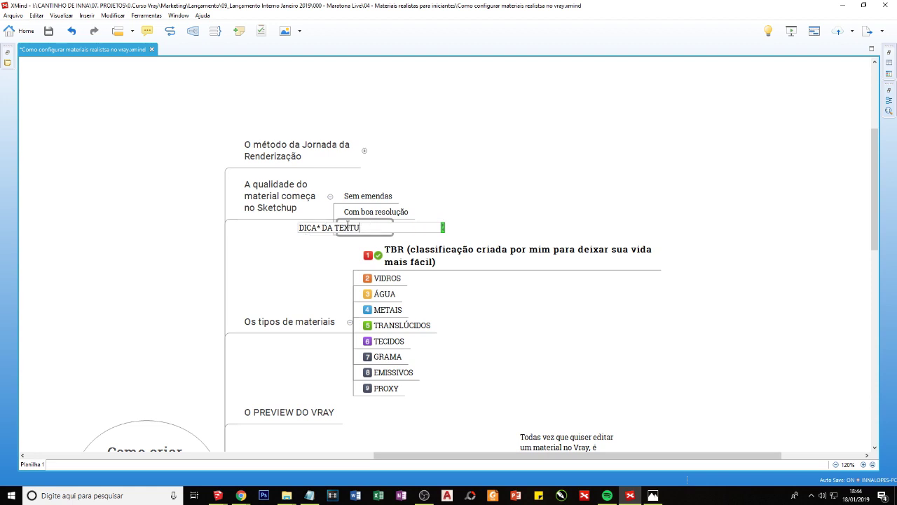
{"action": "type", "text": "RA"}
{"action": "key", "text": "Return"}
{"action": "left_click", "coordinate": [196, 243]}
{"action": "scroll", "coordinate": [196, 243], "scroll_direction": "down", "scroll_amount": 2}
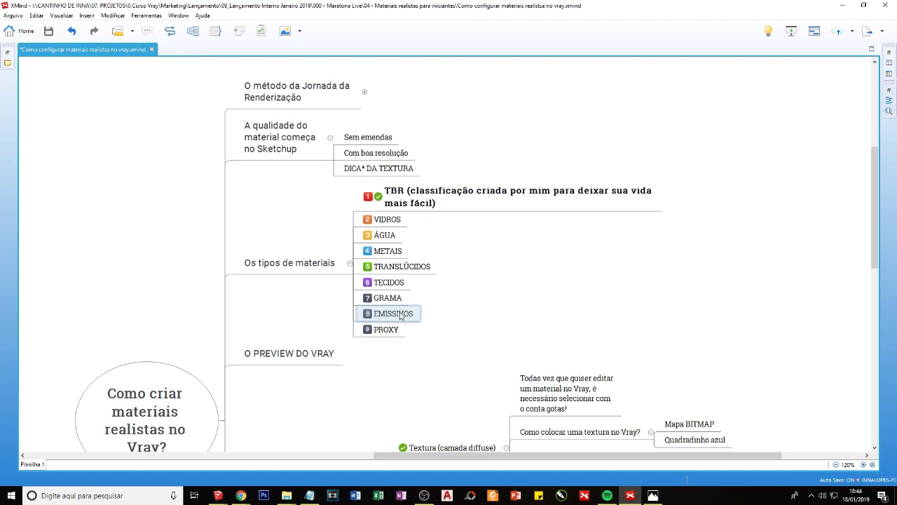
- Select the material-type topics TBR through PROXY, then bring up original.jpg in Photos
{"action": "left_click_drag", "start_coordinate": [423, 378], "coordinate": [393, 195]}
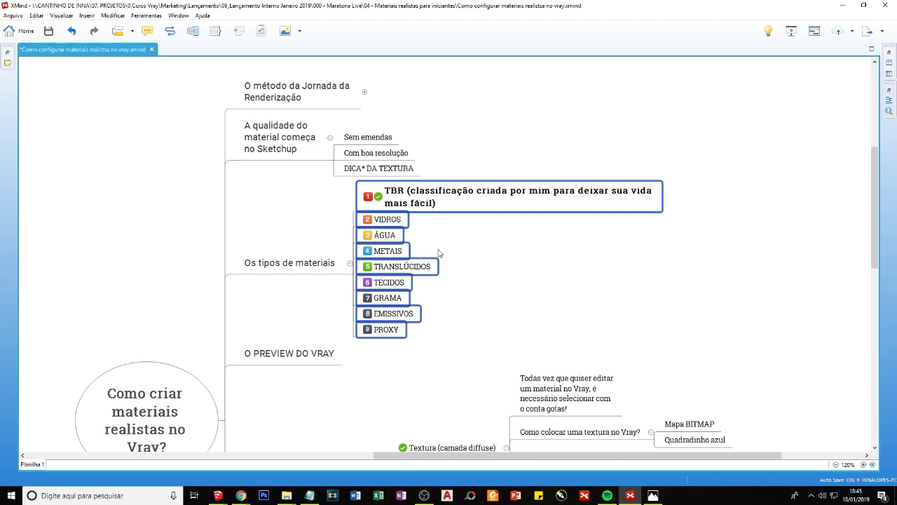
{"action": "key", "text": "alt+Tab"}
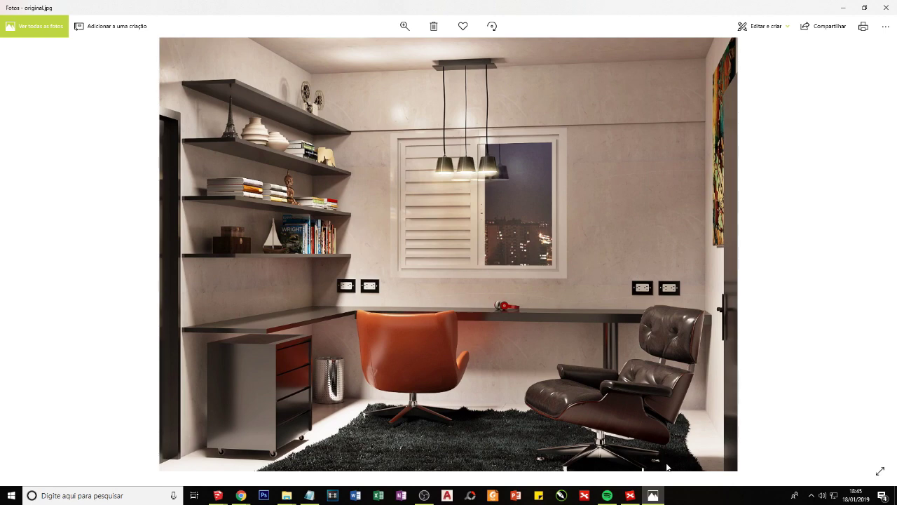
- Close the original.jpg image in Photos to return to the XMind map
{"action": "left_click", "coordinate": [652, 495]}
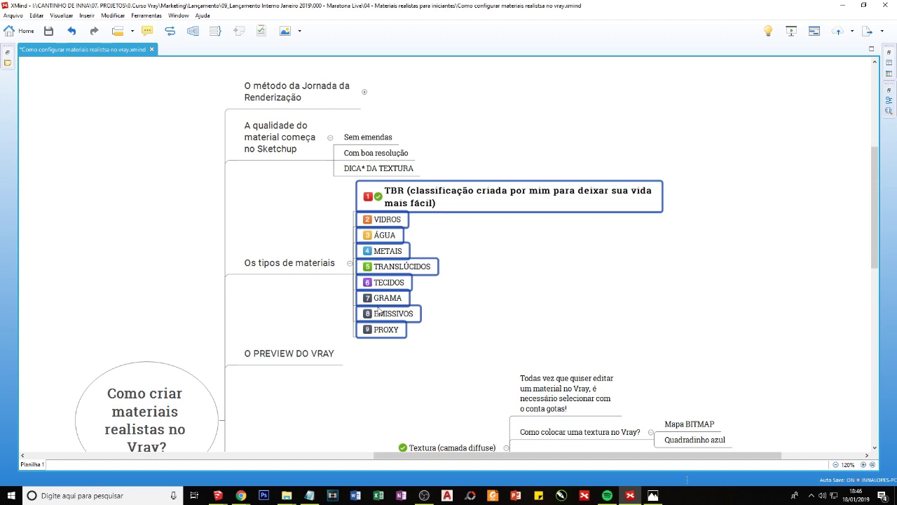
{"action": "left_click_drag", "start_coordinate": [397, 345], "coordinate": [366, 208]}
{"action": "left_click", "coordinate": [332, 194]}
{"action": "left_click", "coordinate": [426, 209]}
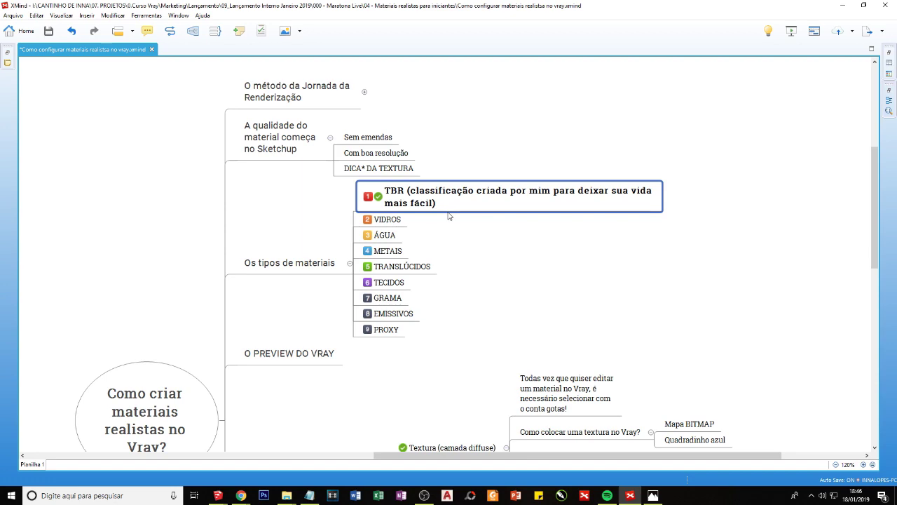
{"action": "scroll", "coordinate": [446, 219], "scroll_direction": "down", "scroll_amount": 3}
{"action": "scroll", "coordinate": [435, 222], "scroll_direction": "down", "scroll_amount": 1}
{"action": "left_click", "coordinate": [419, 214]}
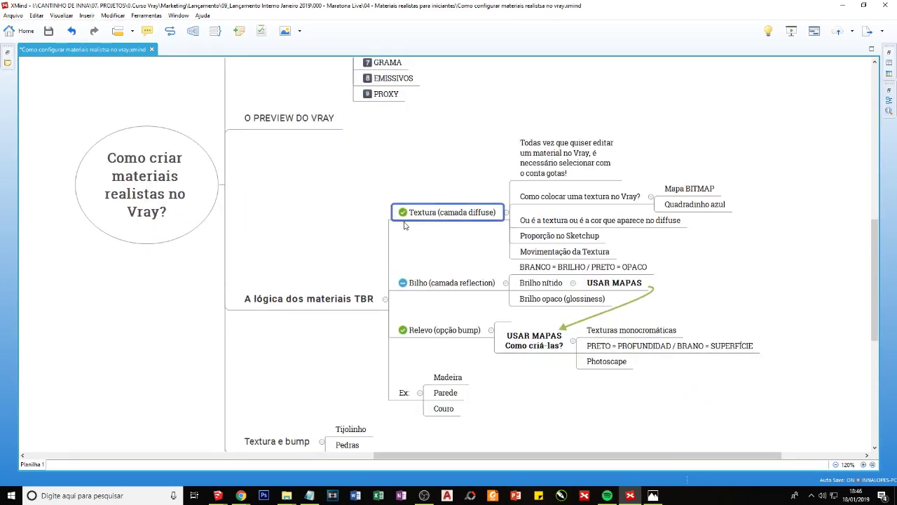
{"action": "left_click", "coordinate": [425, 282]}
{"action": "scroll", "coordinate": [419, 269], "scroll_direction": "up", "scroll_amount": 1, "text": "ctrl"}
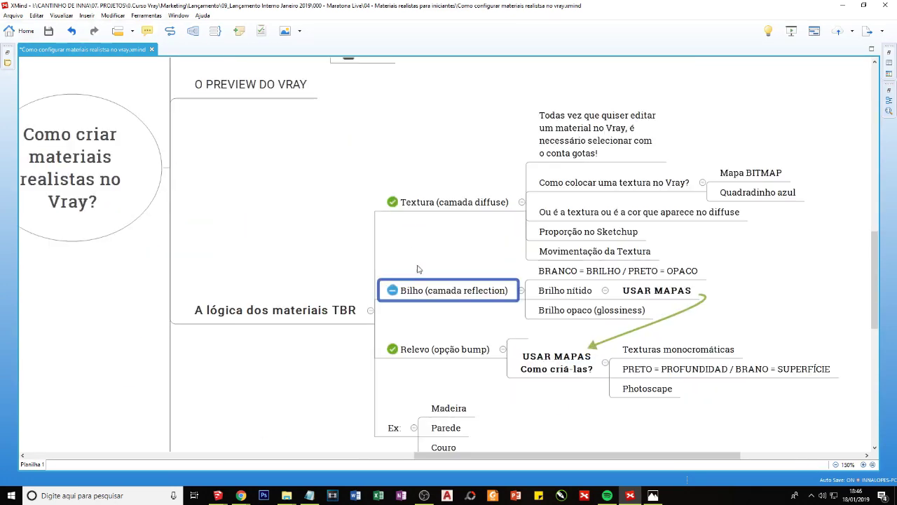
{"action": "scroll", "coordinate": [418, 268], "scroll_direction": "up", "scroll_amount": 5, "text": "ctrl"}
{"action": "scroll", "coordinate": [394, 178], "scroll_direction": "down", "scroll_amount": 1}
{"action": "left_click", "coordinate": [396, 103]}
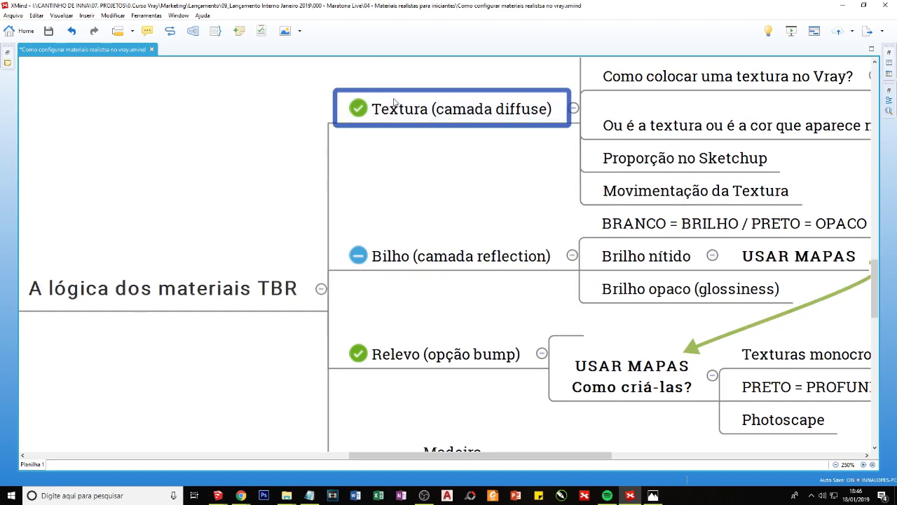
{"action": "left_click", "coordinate": [376, 269]}
{"action": "left_click", "coordinate": [386, 346]}
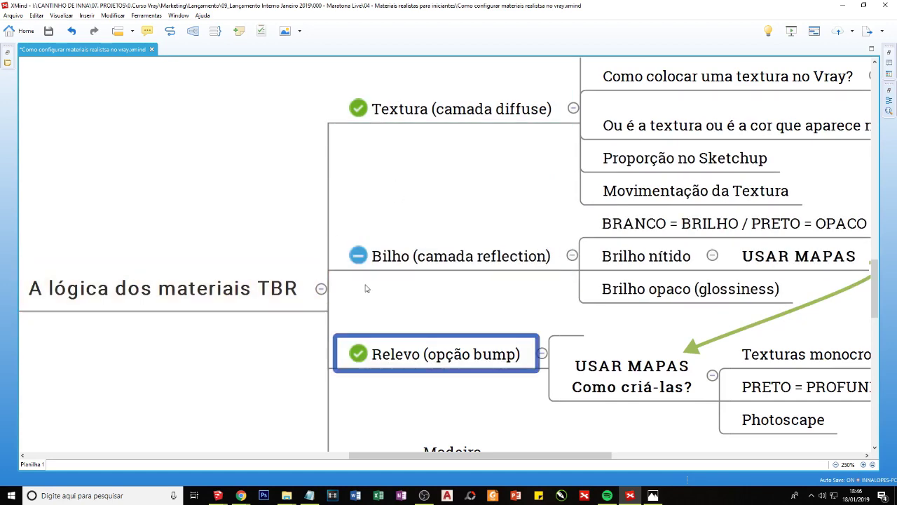
{"action": "scroll", "coordinate": [366, 288], "scroll_direction": "up", "scroll_amount": 2}
{"action": "left_click", "coordinate": [381, 227]}
{"action": "scroll", "coordinate": [382, 258], "scroll_direction": "down", "scroll_amount": 1}
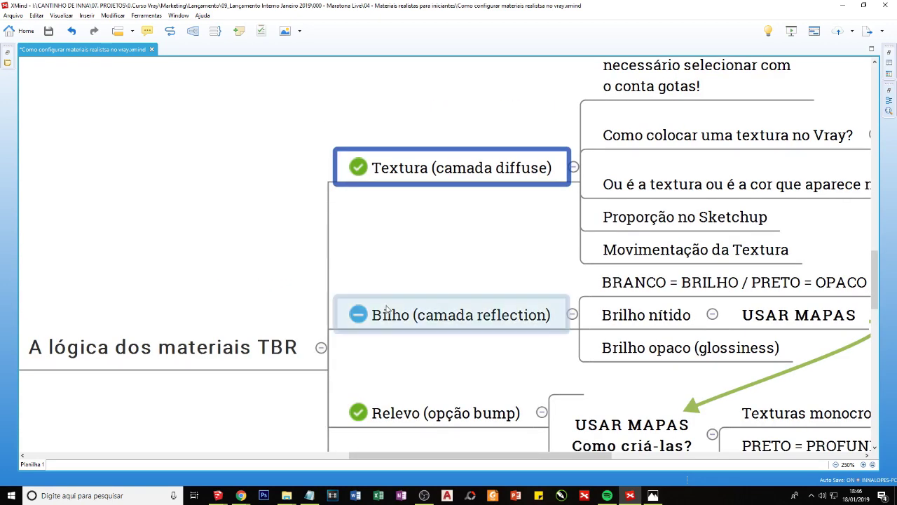
{"action": "left_click", "coordinate": [386, 308]}
{"action": "scroll", "coordinate": [387, 312], "scroll_direction": "down", "scroll_amount": 2}
{"action": "left_click", "coordinate": [388, 303]}
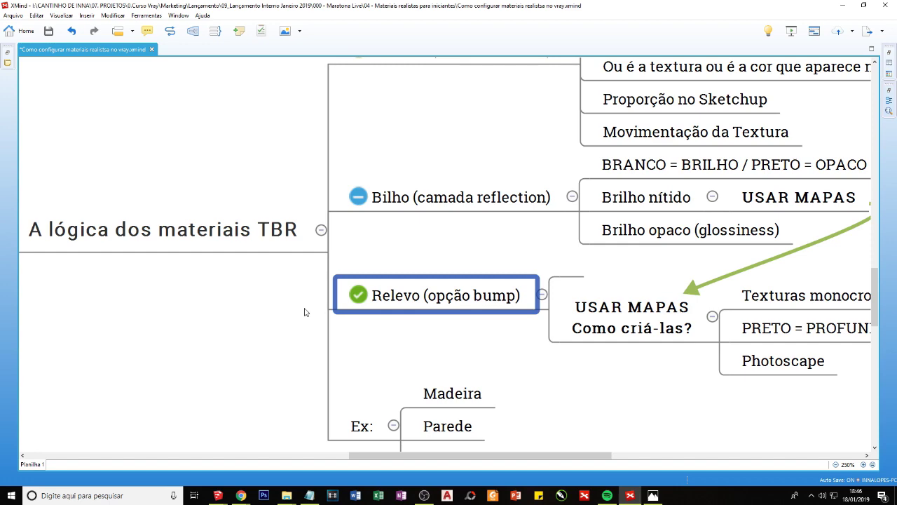
{"action": "scroll", "coordinate": [305, 312], "scroll_direction": "up", "scroll_amount": 2}
{"action": "left_click", "coordinate": [368, 167]}
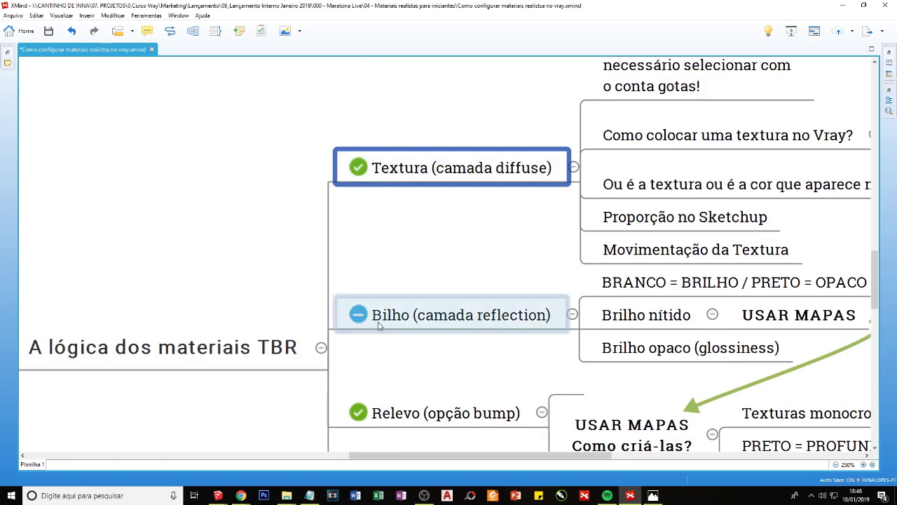
{"action": "left_click", "coordinate": [377, 319]}
{"action": "left_click", "coordinate": [392, 394]}
{"action": "left_click", "coordinate": [392, 394]}
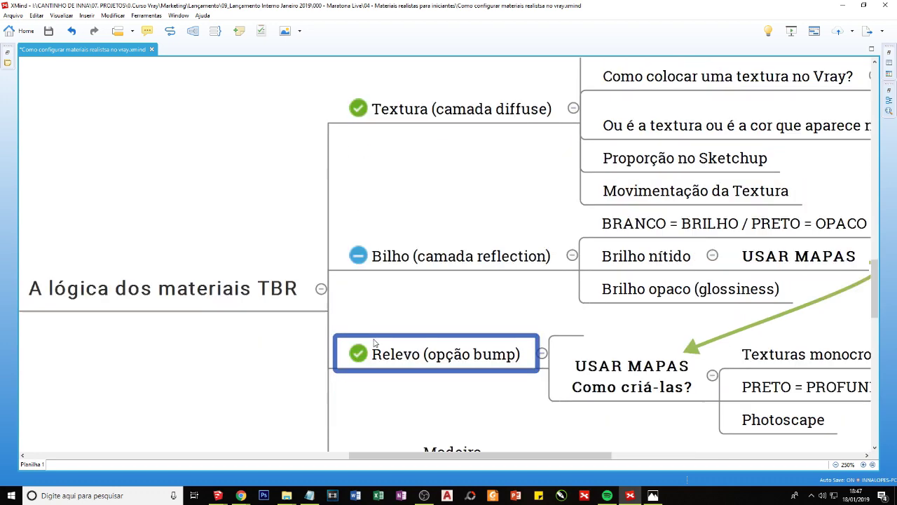
{"action": "scroll", "coordinate": [375, 323], "scroll_direction": "down", "scroll_amount": 1}
{"action": "left_click", "coordinate": [397, 272]}
{"action": "scroll", "coordinate": [394, 297], "scroll_direction": "down", "scroll_amount": 1}
{"action": "scroll", "coordinate": [395, 296], "scroll_direction": "up", "scroll_amount": 1}
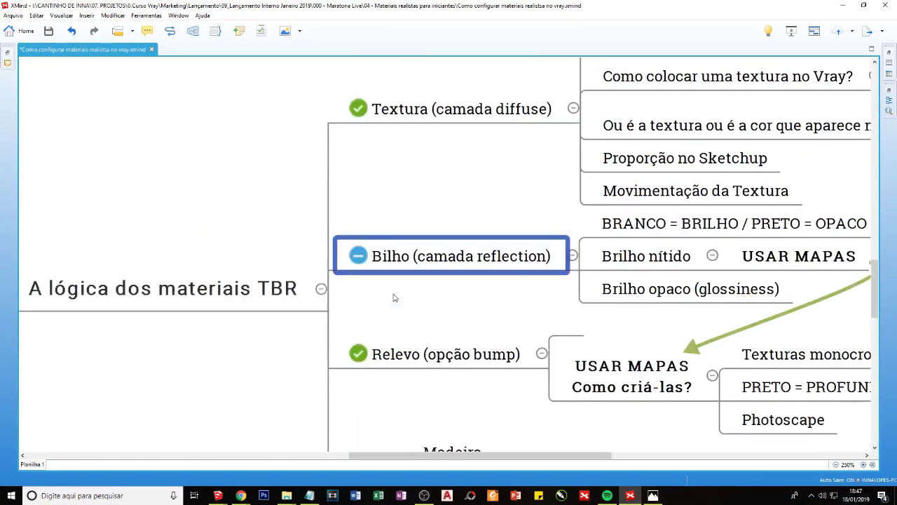
{"action": "scroll", "coordinate": [391, 312], "scroll_direction": "down", "scroll_amount": 1, "text": "ctrl"}
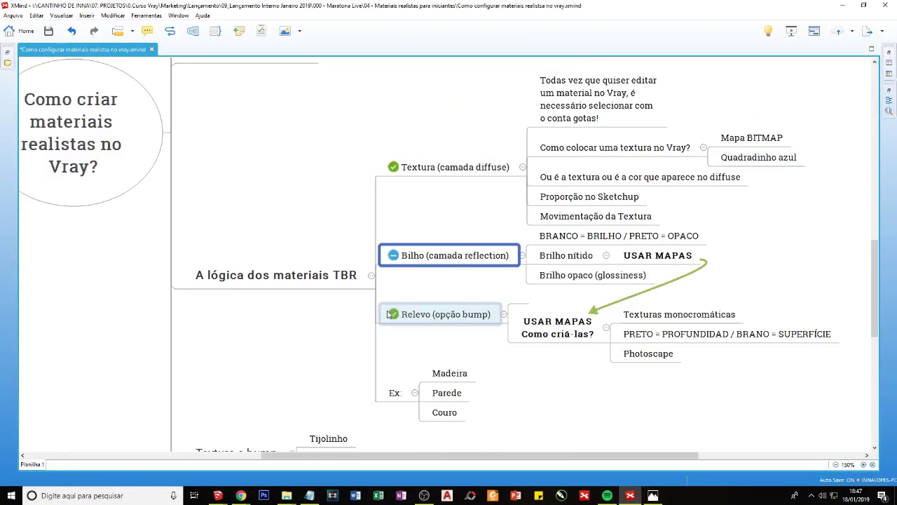
{"action": "scroll", "coordinate": [390, 313], "scroll_direction": "down", "scroll_amount": 1, "text": "ctrl"}
{"action": "scroll", "coordinate": [386, 315], "scroll_direction": "down", "scroll_amount": 1, "text": "ctrl"}
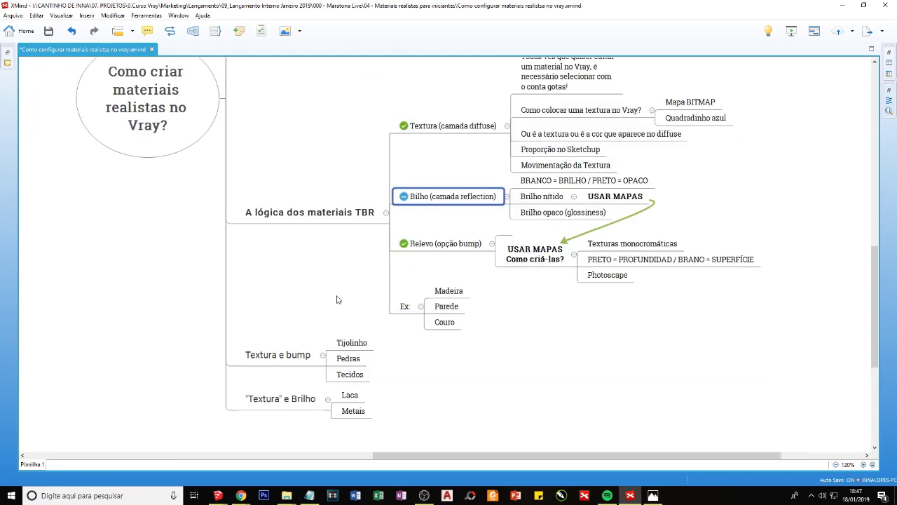
{"action": "scroll", "coordinate": [352, 286], "scroll_direction": "up", "scroll_amount": 1}
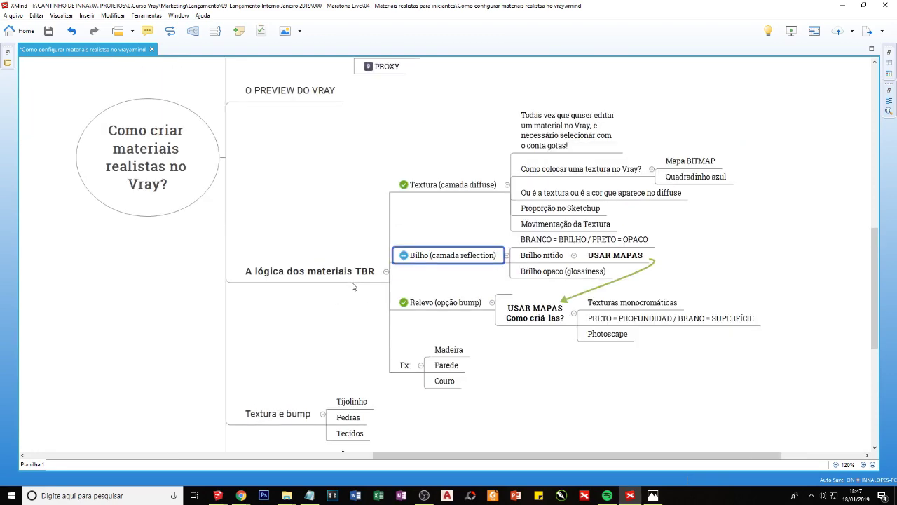
{"action": "scroll", "coordinate": [352, 289], "scroll_direction": "down", "scroll_amount": 2}
{"action": "left_click", "coordinate": [278, 300]}
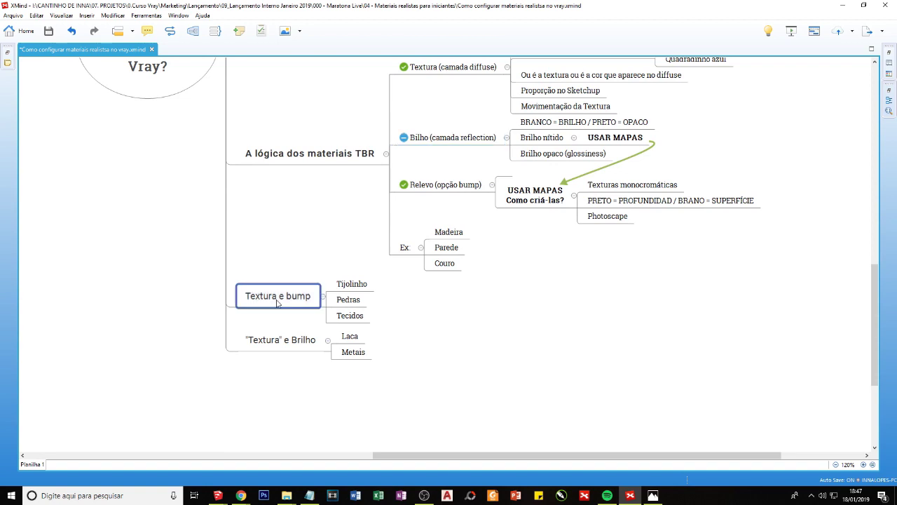
{"action": "scroll", "coordinate": [278, 301], "scroll_direction": "up", "scroll_amount": 1}
{"action": "left_click", "coordinate": [432, 125]}
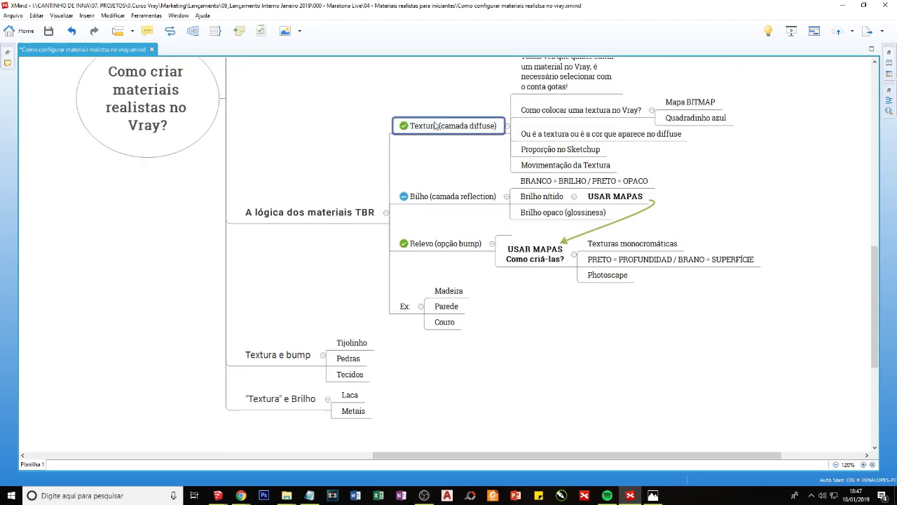
{"action": "left_click", "coordinate": [431, 244]}
- Replace 'bump' with 'Relevo' so the topic reads 'Textura e Relevo', then reselect it
{"action": "double_click", "coordinate": [288, 353]}
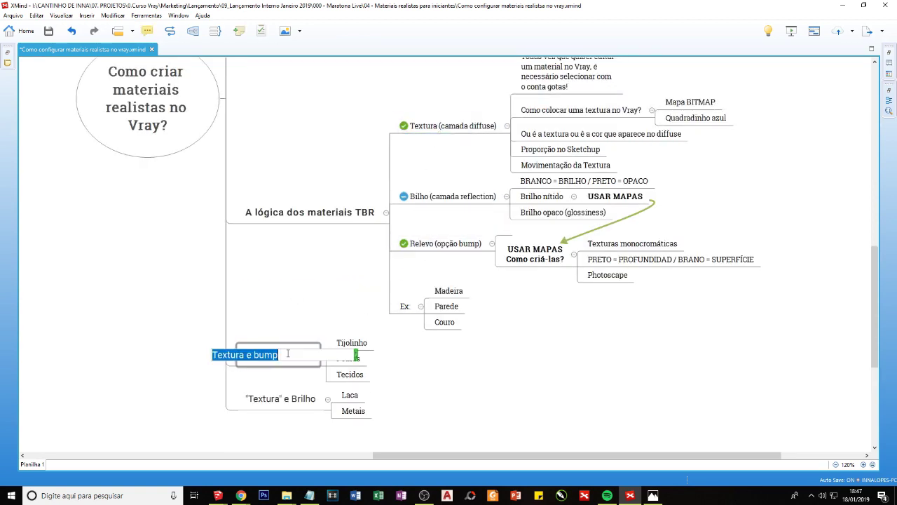
{"action": "left_click", "coordinate": [303, 355]}
{"action": "double_click", "coordinate": [303, 356]}
{"action": "type", "text": "r"}
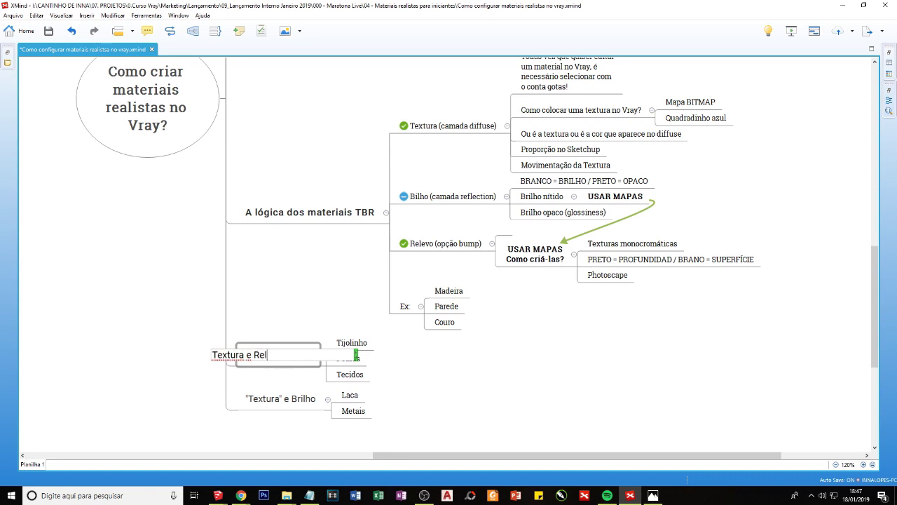
{"action": "type", "text": "evo"}
{"action": "key", "text": "Return"}
{"action": "left_click", "coordinate": [281, 398]}
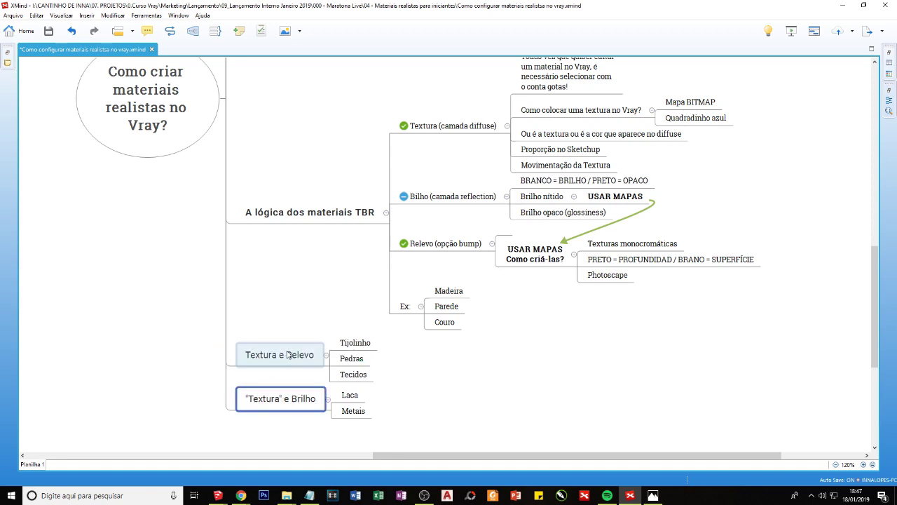
{"action": "left_click", "coordinate": [288, 355]}
{"action": "left_click", "coordinate": [284, 398]}
{"action": "left_click", "coordinate": [291, 359]}
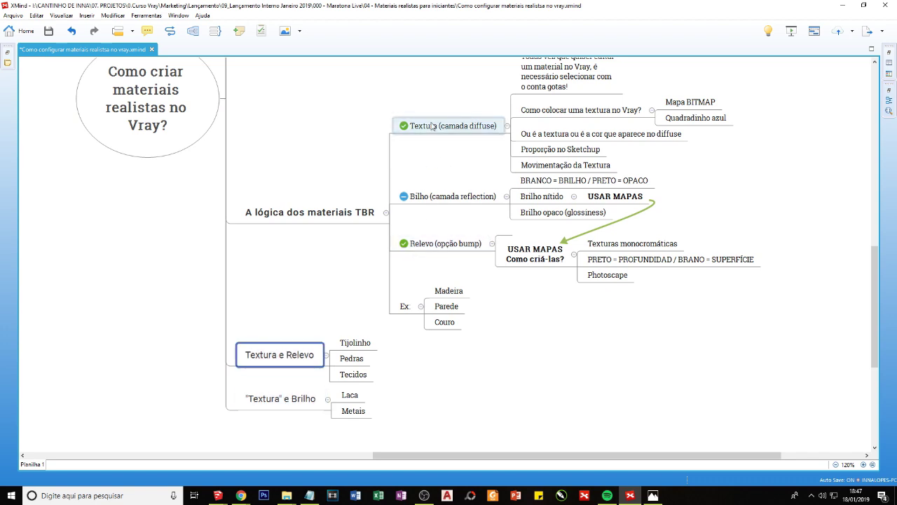
{"action": "left_click_drag", "start_coordinate": [496, 363], "coordinate": [426, 279]}
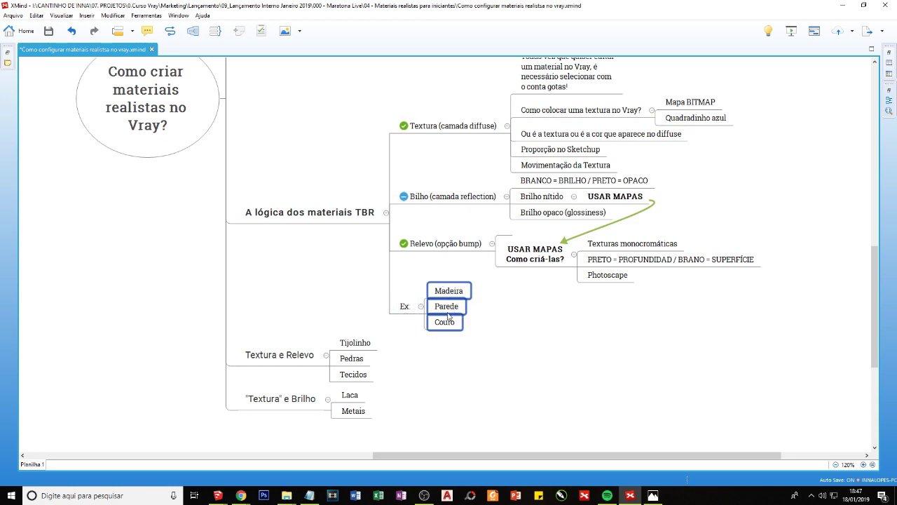
{"action": "left_click", "coordinate": [484, 323]}
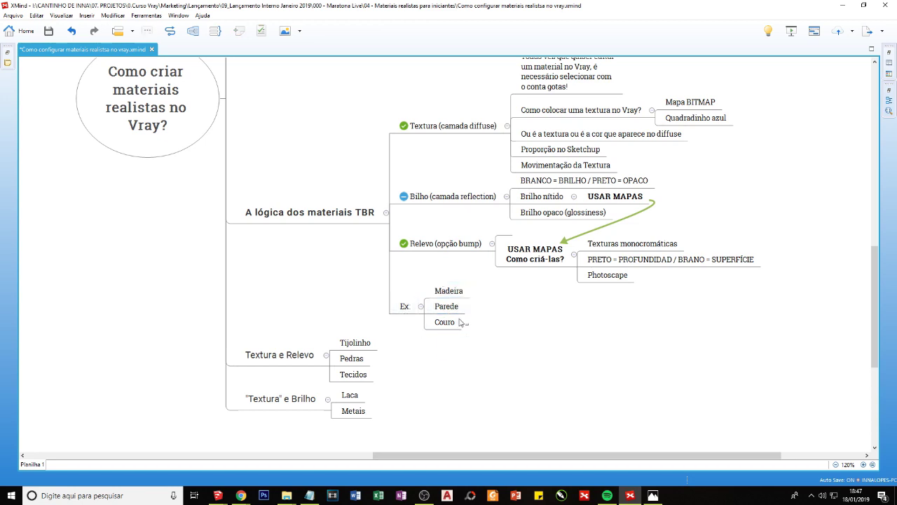
{"action": "left_click_drag", "start_coordinate": [466, 324], "coordinate": [445, 279]}
{"action": "scroll", "coordinate": [461, 300], "scroll_direction": "up", "scroll_amount": 5, "text": "ctrl"}
{"action": "left_click", "coordinate": [484, 270]}
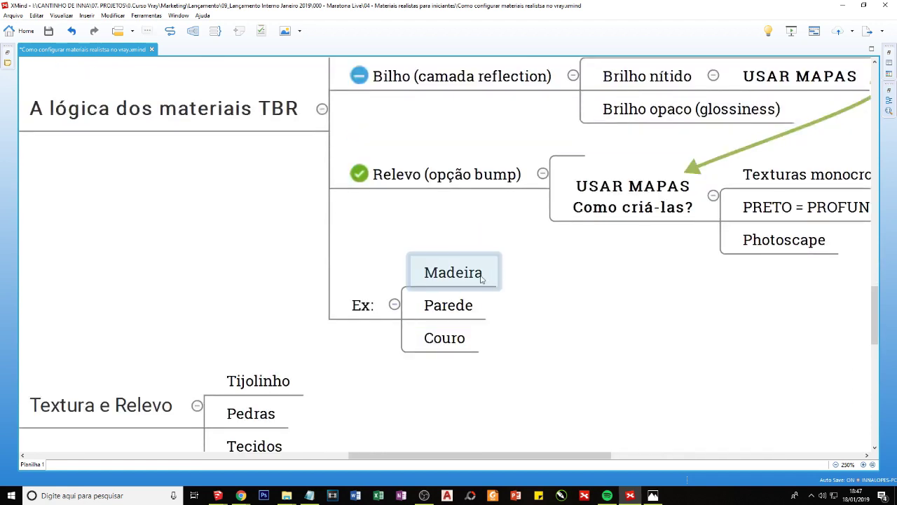
{"action": "left_click", "coordinate": [463, 307]}
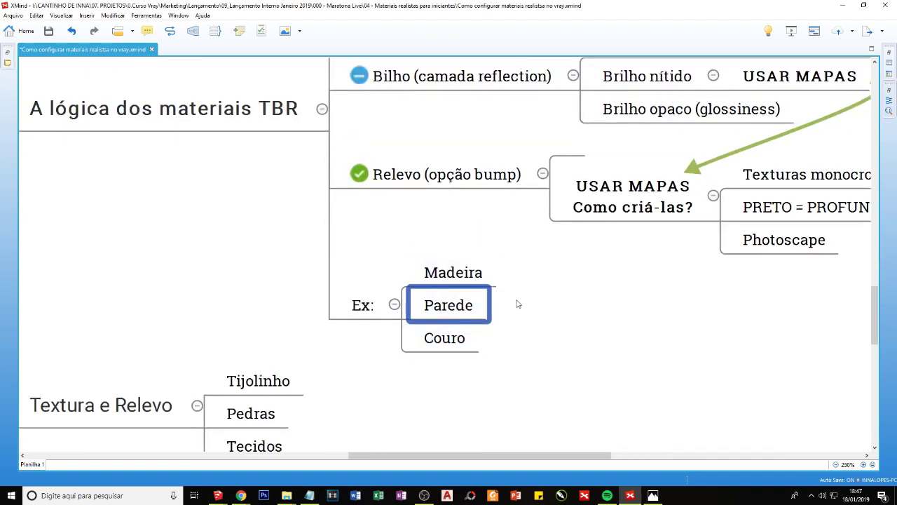
{"action": "left_click", "coordinate": [477, 339]}
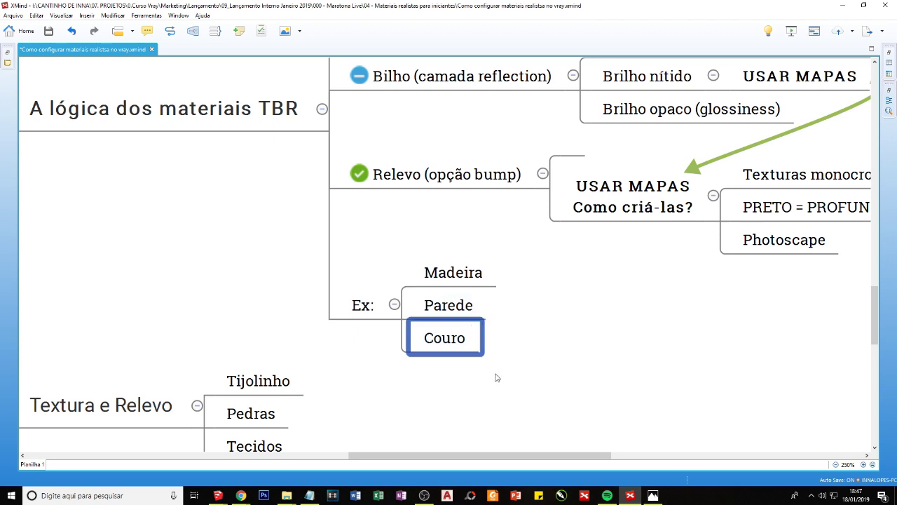
{"action": "left_click_drag", "start_coordinate": [495, 377], "coordinate": [434, 302]}
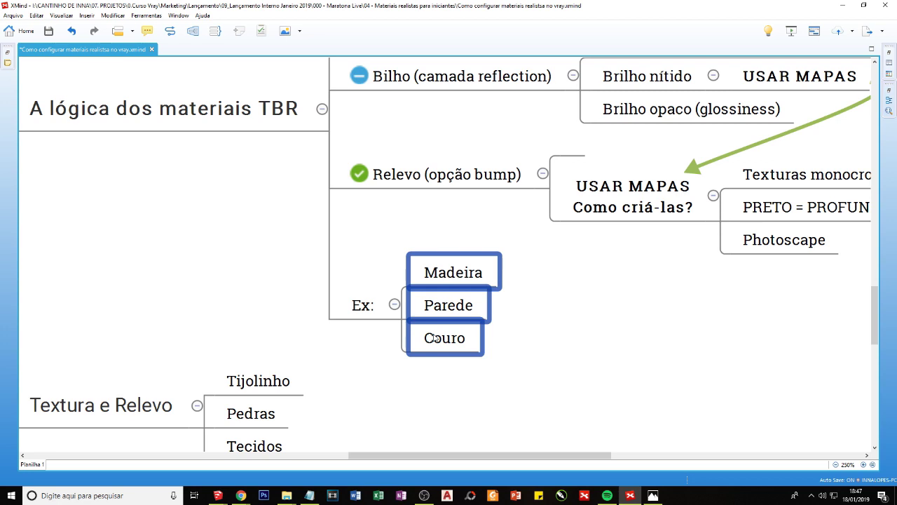
{"action": "left_click", "coordinate": [436, 249]}
{"action": "left_click_drag", "start_coordinate": [482, 366], "coordinate": [421, 255]}
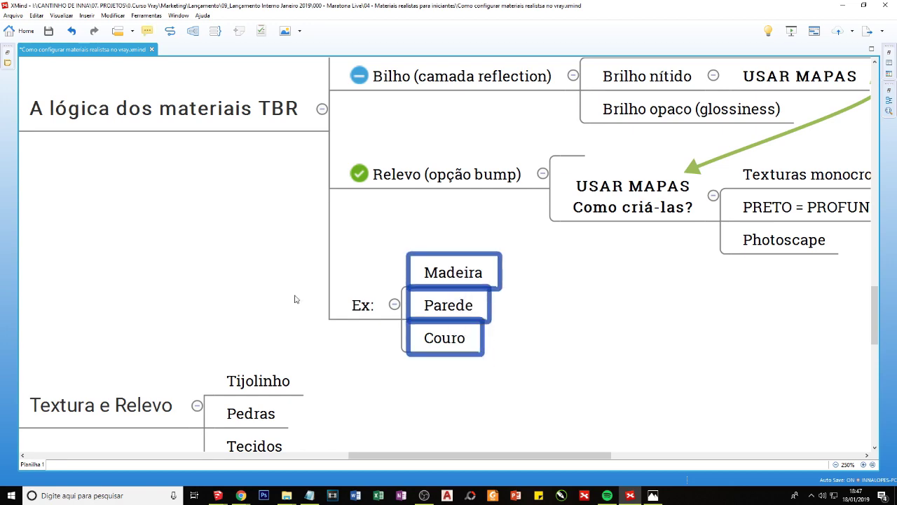
{"action": "left_click", "coordinate": [410, 249]}
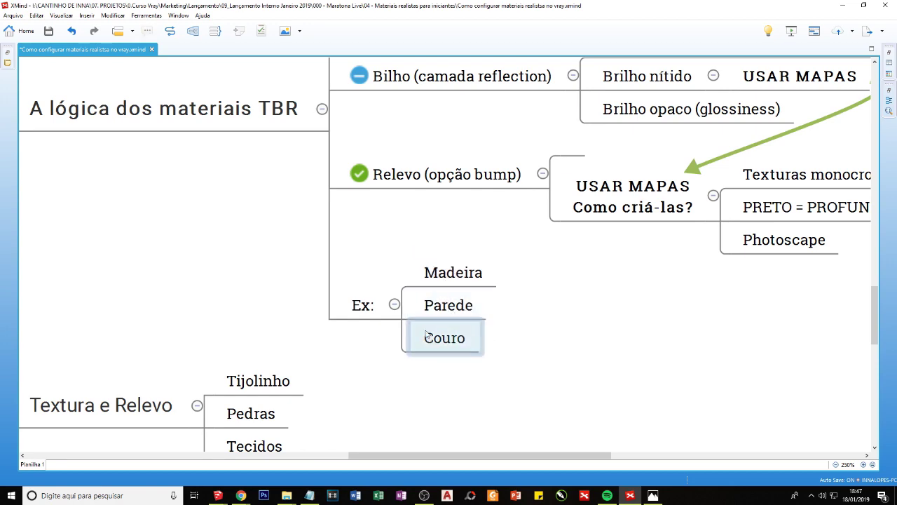
- Scroll to the material types, select O PREVIEW DO VRAY, then switch to the SketchUp model
{"action": "scroll", "coordinate": [424, 308], "scroll_direction": "up", "scroll_amount": 3}
{"action": "scroll", "coordinate": [425, 294], "scroll_direction": "up", "scroll_amount": 4}
{"action": "scroll", "coordinate": [420, 291], "scroll_direction": "up", "scroll_amount": 2}
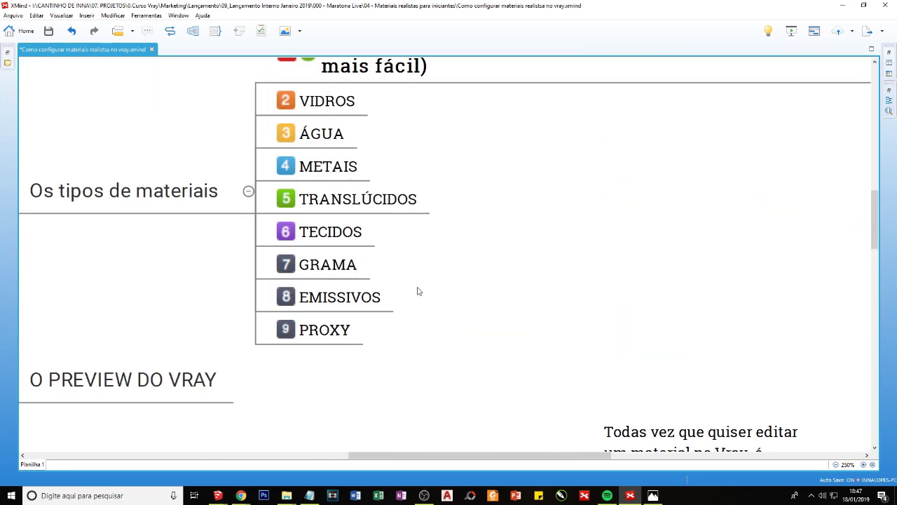
{"action": "scroll", "coordinate": [418, 292], "scroll_direction": "down", "scroll_amount": 2, "text": "ctrl"}
{"action": "scroll", "coordinate": [364, 231], "scroll_direction": "up", "scroll_amount": 1}
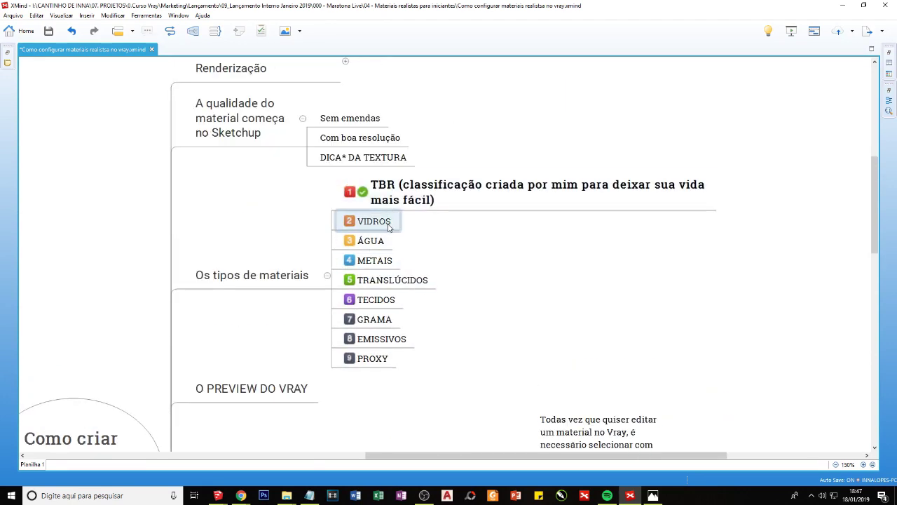
{"action": "scroll", "coordinate": [316, 259], "scroll_direction": "down", "scroll_amount": 1}
{"action": "scroll", "coordinate": [279, 289], "scroll_direction": "down", "scroll_amount": 1}
{"action": "left_click", "coordinate": [257, 271]}
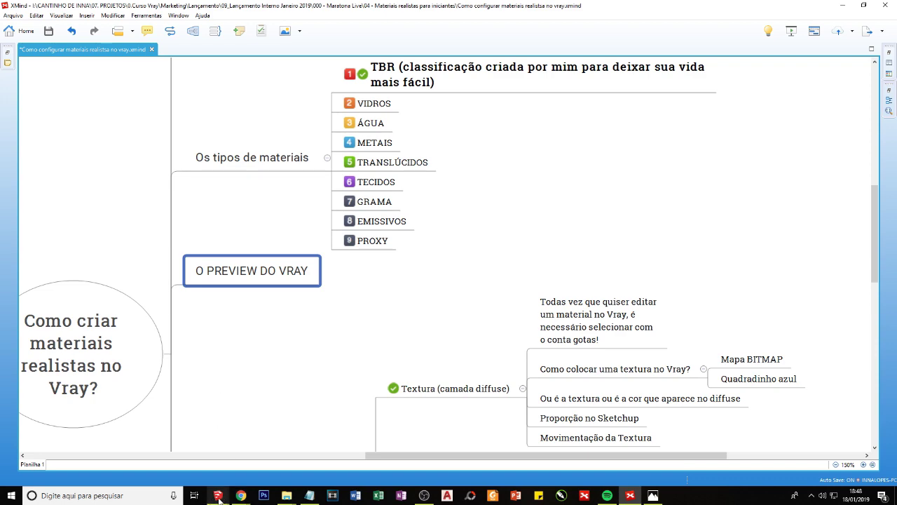
{"action": "mouse_move", "coordinate": [218, 496]}
{"action": "left_click", "coordinate": [170, 448]}
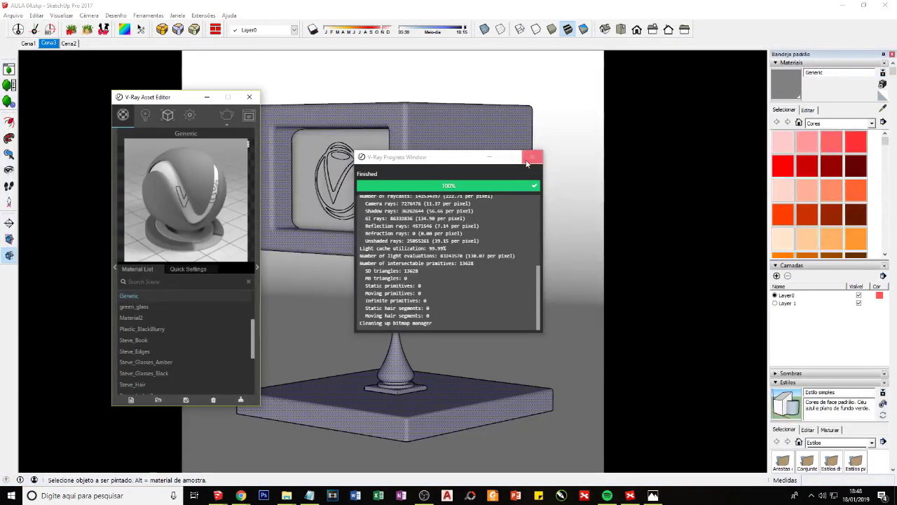
- Close the V-Ray progress window and Asset Editor, then reopen the editor with its material library
{"action": "left_click", "coordinate": [532, 156]}
{"action": "left_click", "coordinate": [249, 97]}
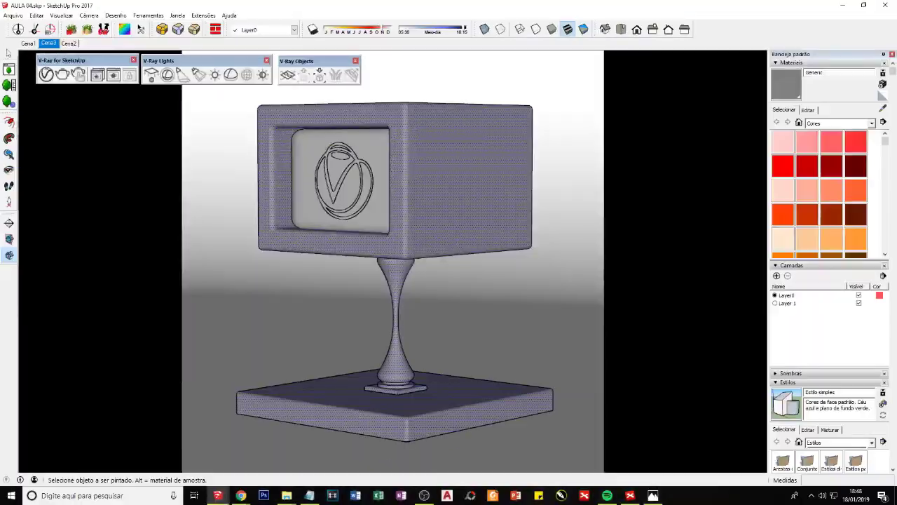
{"action": "left_click", "coordinate": [40, 78]}
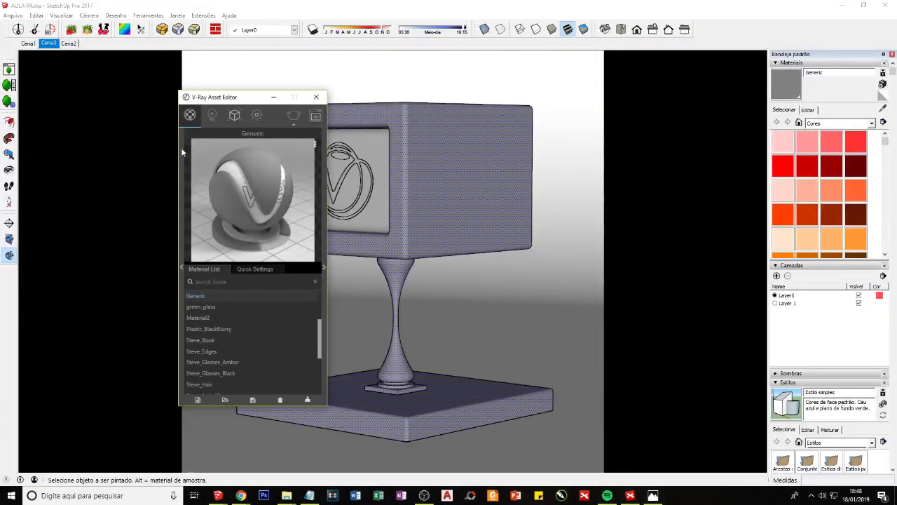
{"action": "left_click", "coordinate": [181, 151]}
{"action": "left_click_drag", "start_coordinate": [47, 100], "coordinate": [154, 105]}
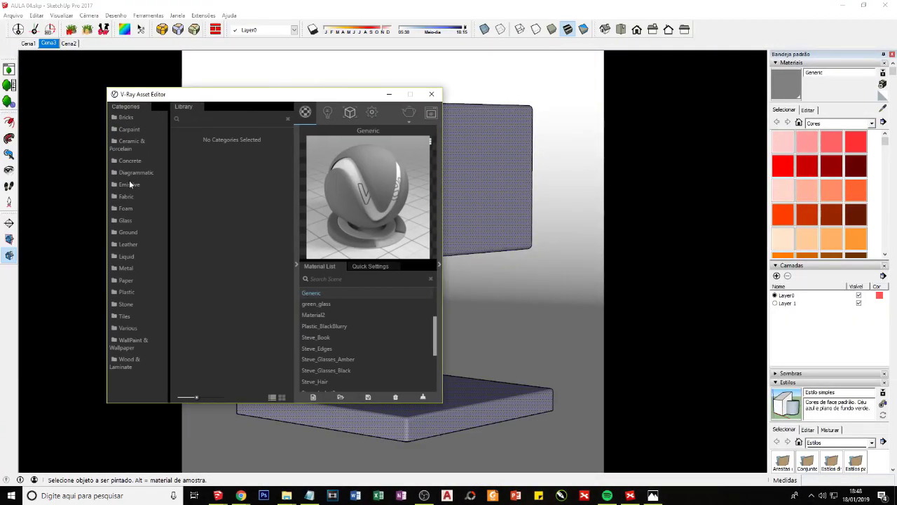
{"action": "left_click", "coordinate": [126, 207]}
{"action": "left_click", "coordinate": [218, 397]}
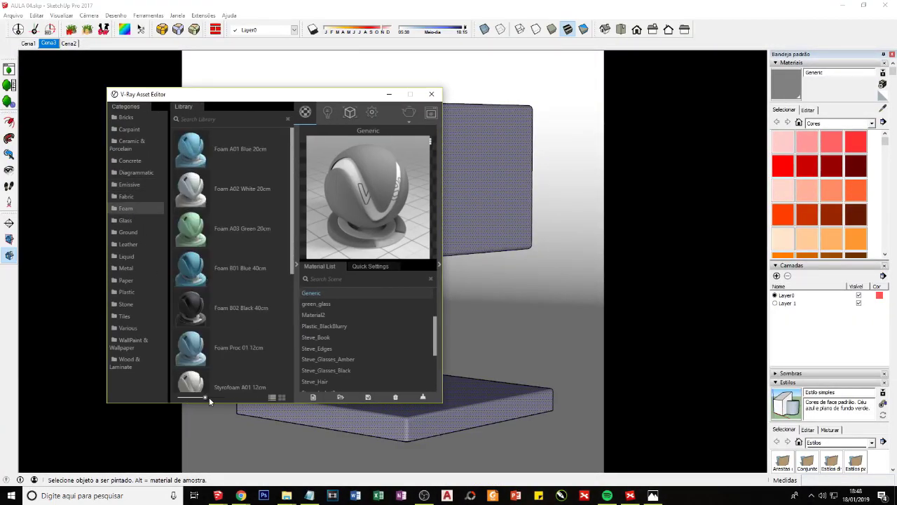
{"action": "left_click", "coordinate": [128, 244]}
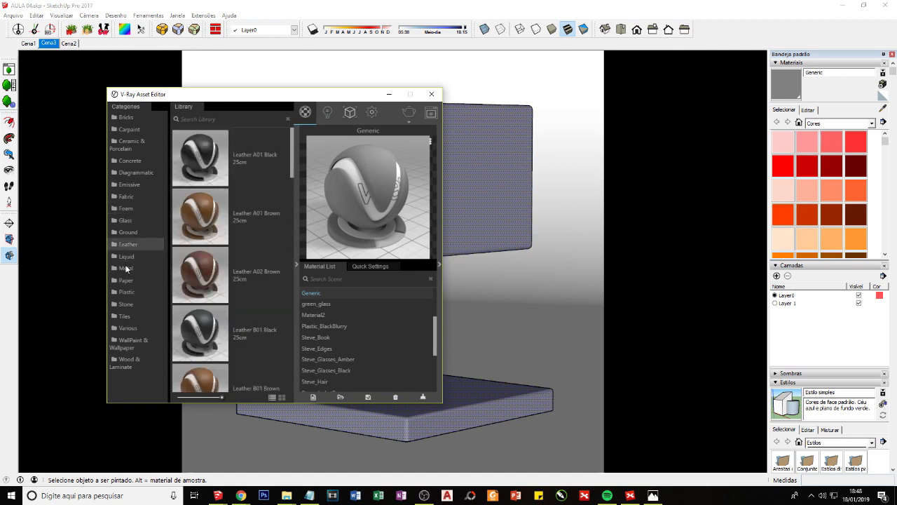
{"action": "left_click", "coordinate": [127, 268]}
{"action": "left_click", "coordinate": [127, 292]}
{"action": "left_click", "coordinate": [130, 257]}
{"action": "left_click", "coordinate": [132, 196]}
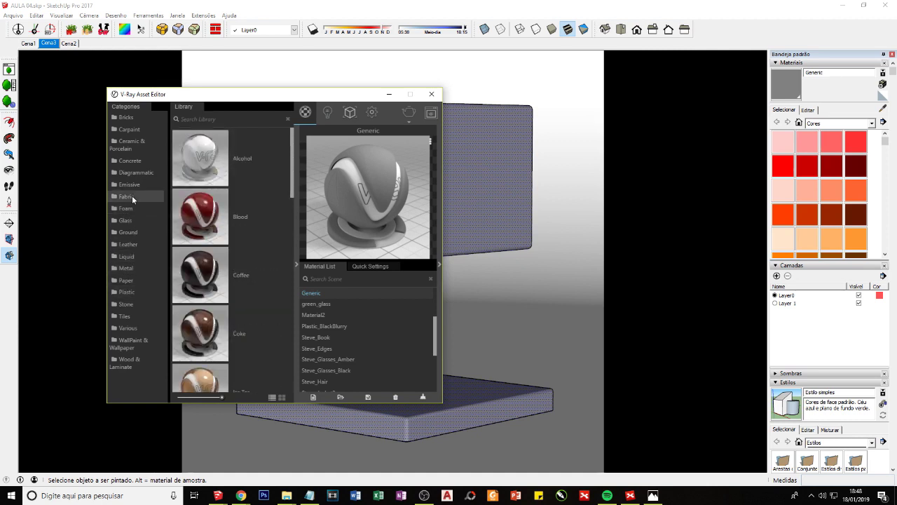
{"action": "left_click", "coordinate": [140, 147]}
{"action": "left_click", "coordinate": [132, 197]}
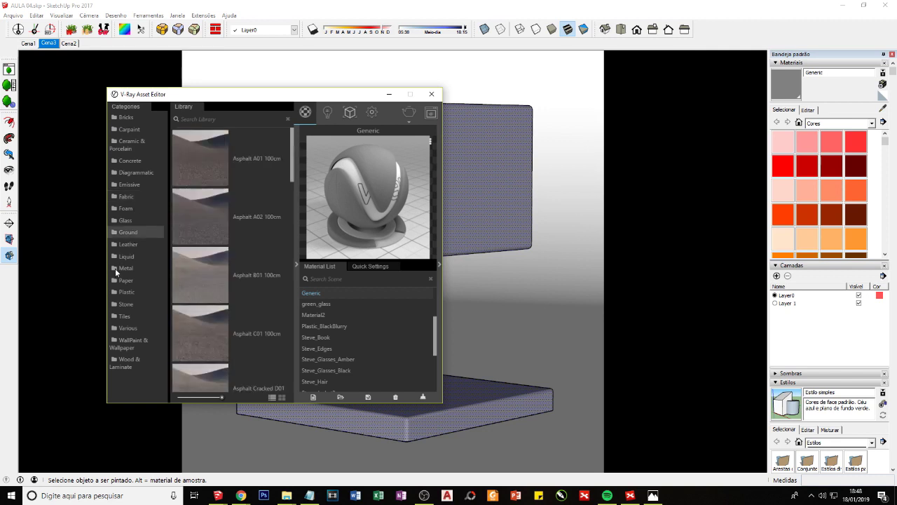
{"action": "left_click", "coordinate": [115, 268]}
{"action": "left_click", "coordinate": [129, 221]}
{"action": "left_click", "coordinate": [126, 257]}
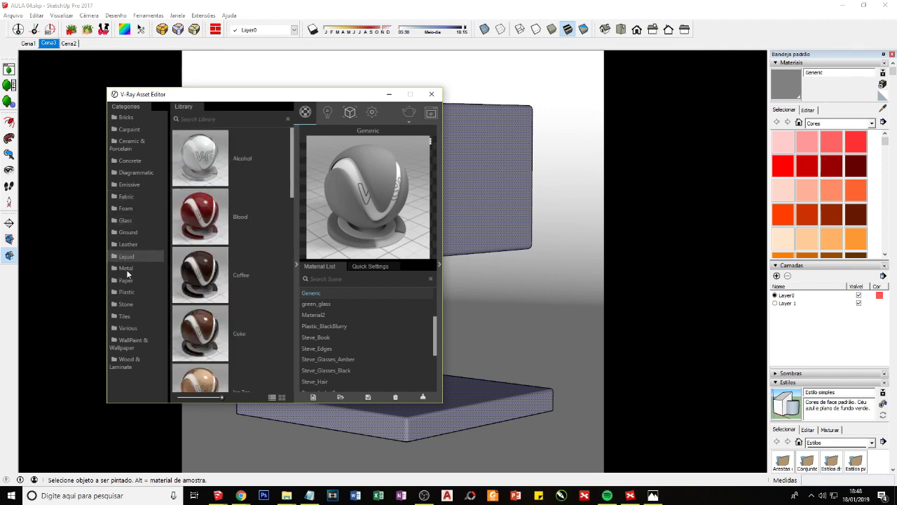
{"action": "left_click", "coordinate": [127, 269]}
{"action": "left_click", "coordinate": [129, 291]}
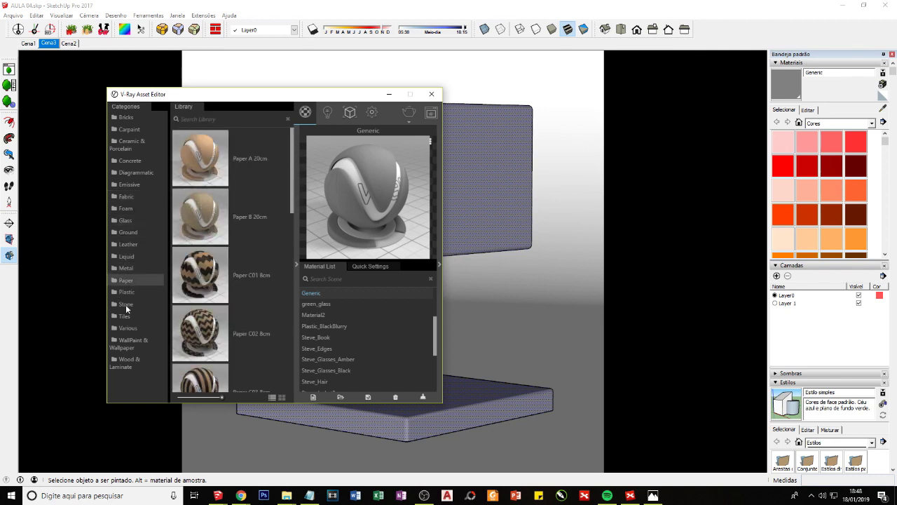
{"action": "left_click", "coordinate": [126, 304]}
{"action": "left_click", "coordinate": [137, 244]}
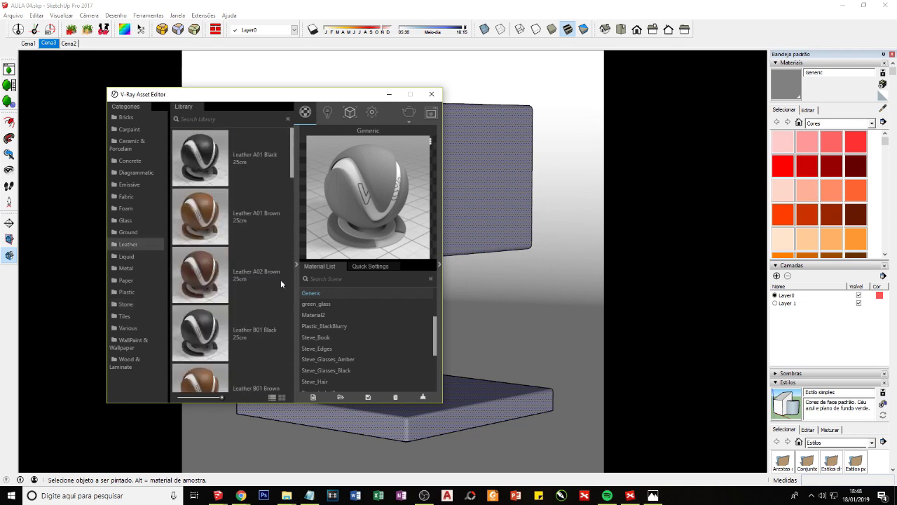
{"action": "left_click", "coordinate": [295, 264]}
{"action": "left_click_drag", "start_coordinate": [349, 102], "coordinate": [203, 104]}
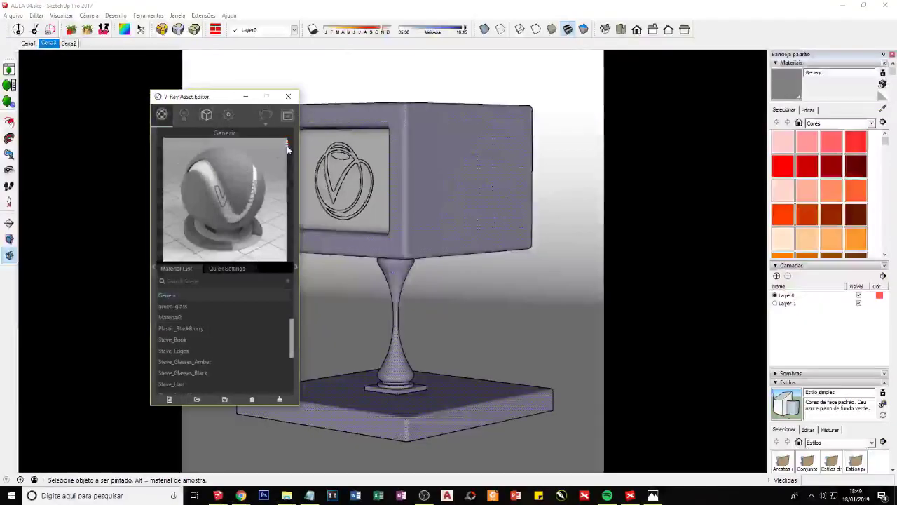
- Preview the Generic material on the Fabric, Ground and another scene, then return to the shader ball
{"action": "left_click", "coordinate": [287, 145]}
{"action": "left_click", "coordinate": [245, 168]}
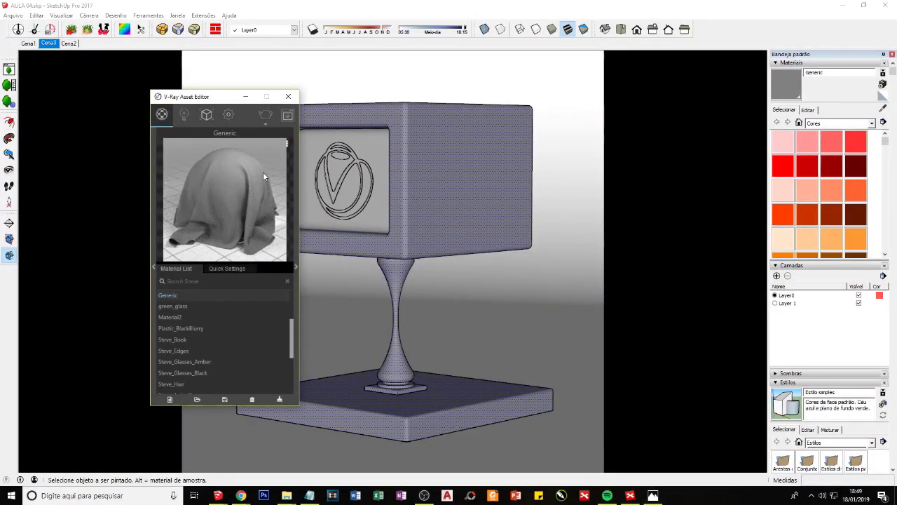
{"action": "left_click", "coordinate": [288, 145]}
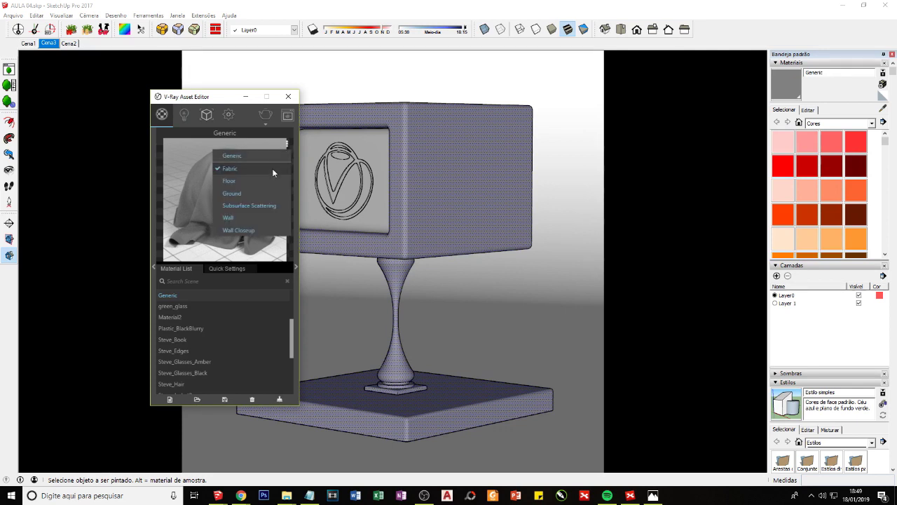
{"action": "left_click", "coordinate": [246, 185]}
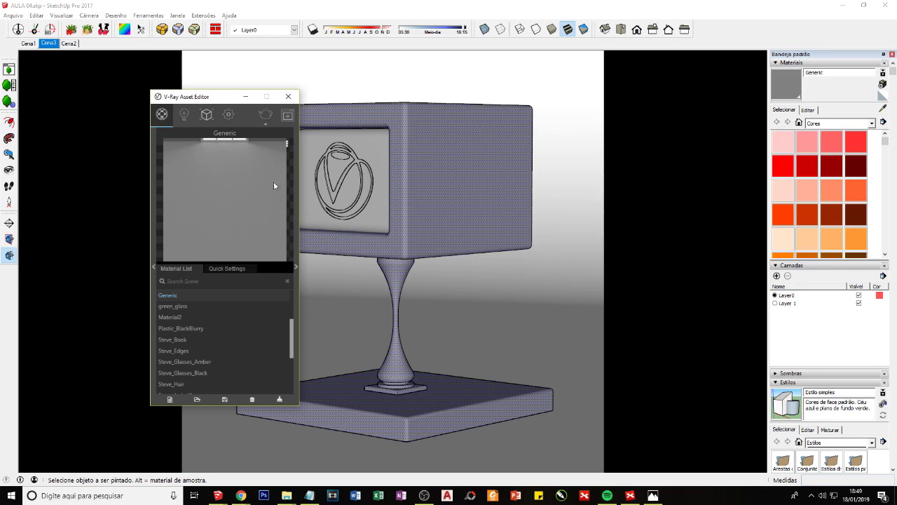
{"action": "left_click", "coordinate": [287, 145]}
{"action": "left_click", "coordinate": [235, 195]}
{"action": "left_click", "coordinate": [285, 143]}
{"action": "left_click", "coordinate": [255, 165]}
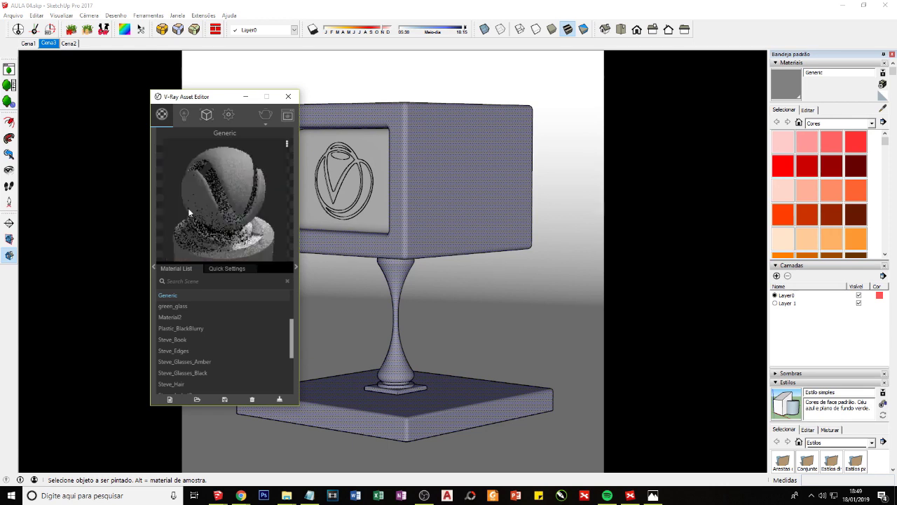
- Preview it on Wall and Wall Closeup, restore the Generic sphere, and return to XMind
{"action": "left_click", "coordinate": [287, 143]}
{"action": "left_click", "coordinate": [235, 215]}
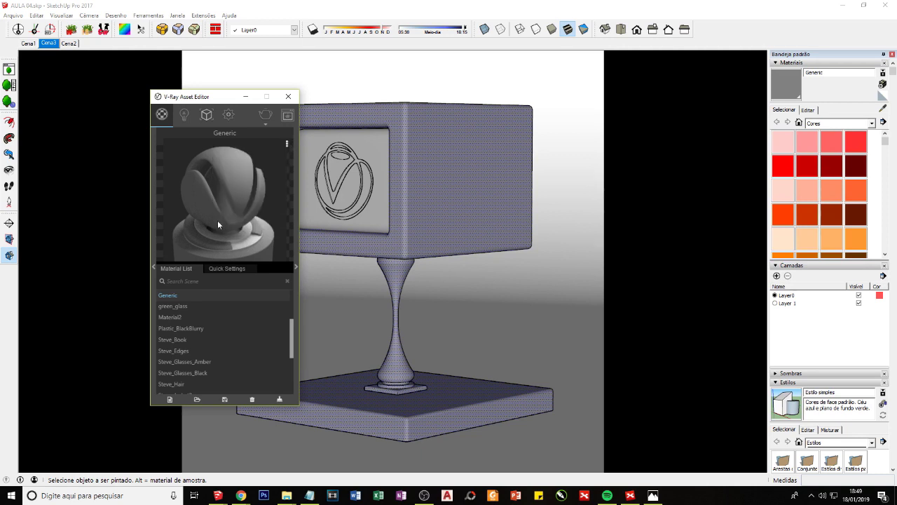
{"action": "left_click", "coordinate": [287, 143]}
{"action": "left_click", "coordinate": [248, 230]}
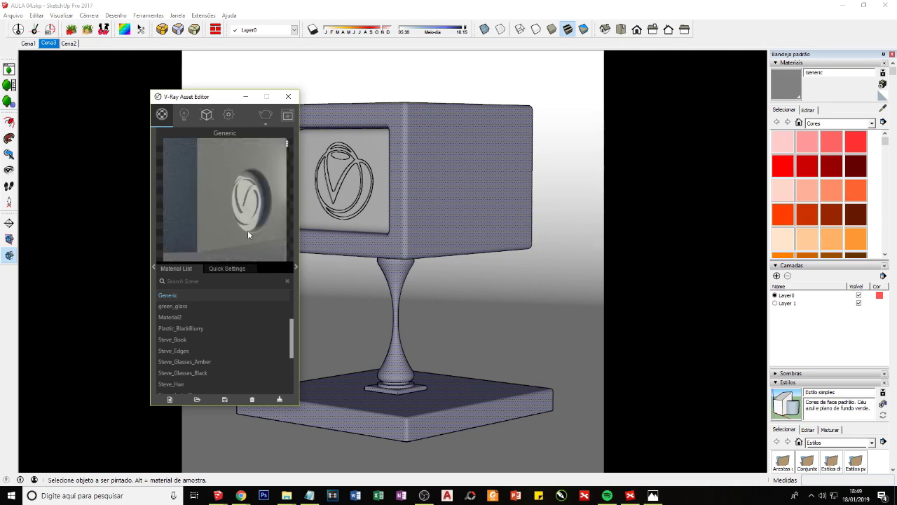
{"action": "left_click", "coordinate": [287, 143]}
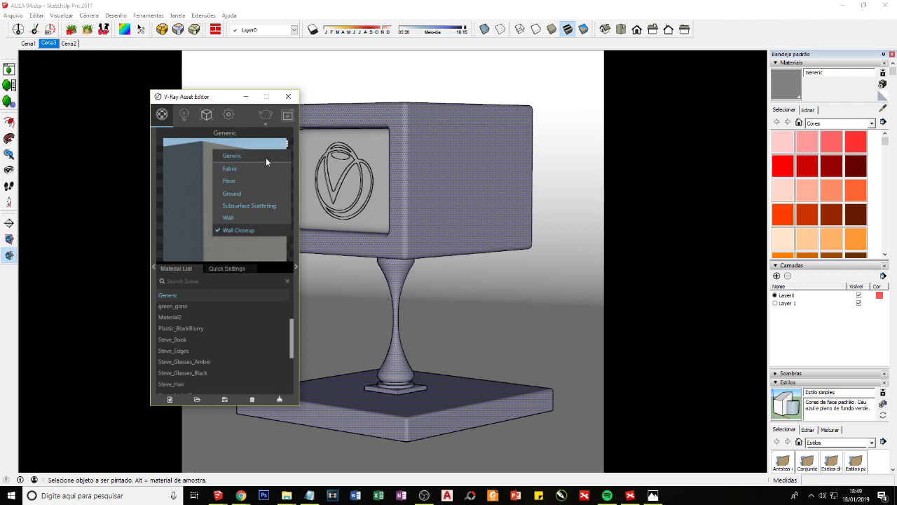
{"action": "left_click", "coordinate": [243, 157]}
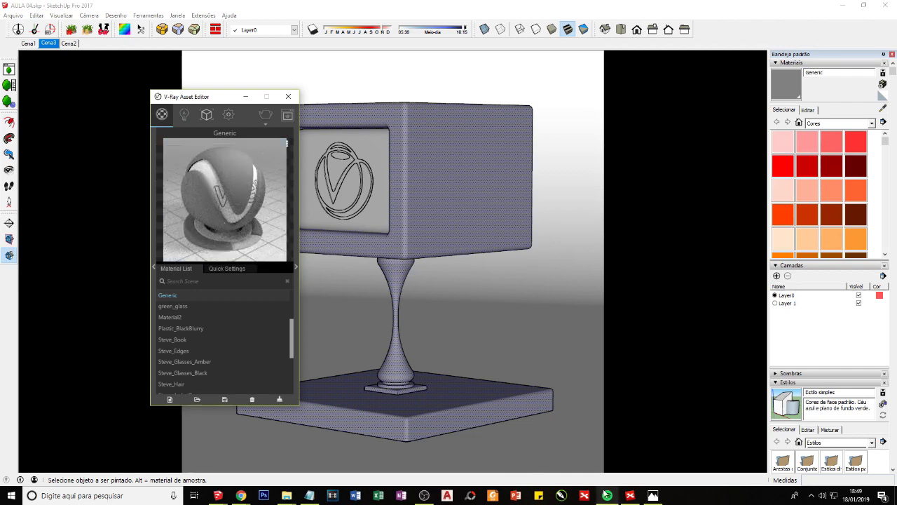
{"action": "left_click", "coordinate": [631, 495]}
{"action": "scroll", "coordinate": [444, 306], "scroll_direction": "up", "scroll_amount": 2}
{"action": "scroll", "coordinate": [444, 307], "scroll_direction": "up", "scroll_amount": 2}
- Add a Cortinas subtopic under TRANSLÚCIDOS
{"action": "scroll", "coordinate": [445, 306], "scroll_direction": "down", "scroll_amount": 2}
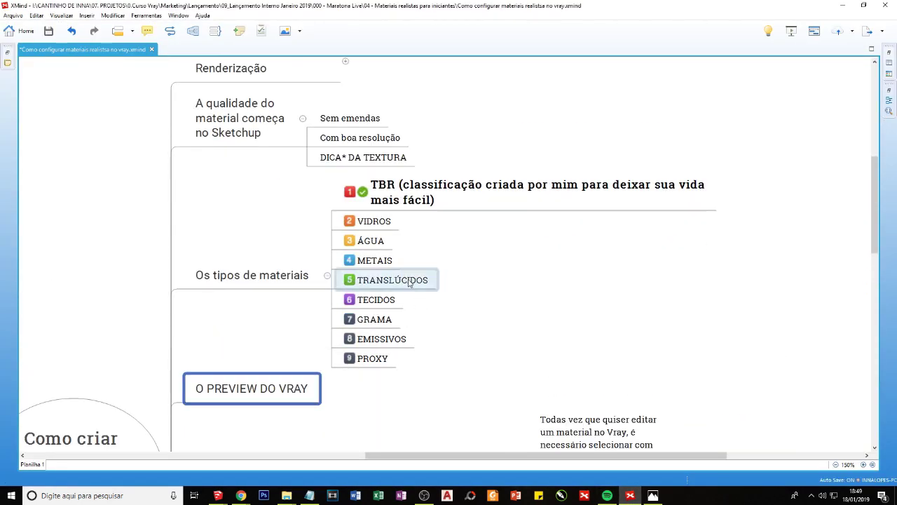
{"action": "left_click", "coordinate": [397, 283]}
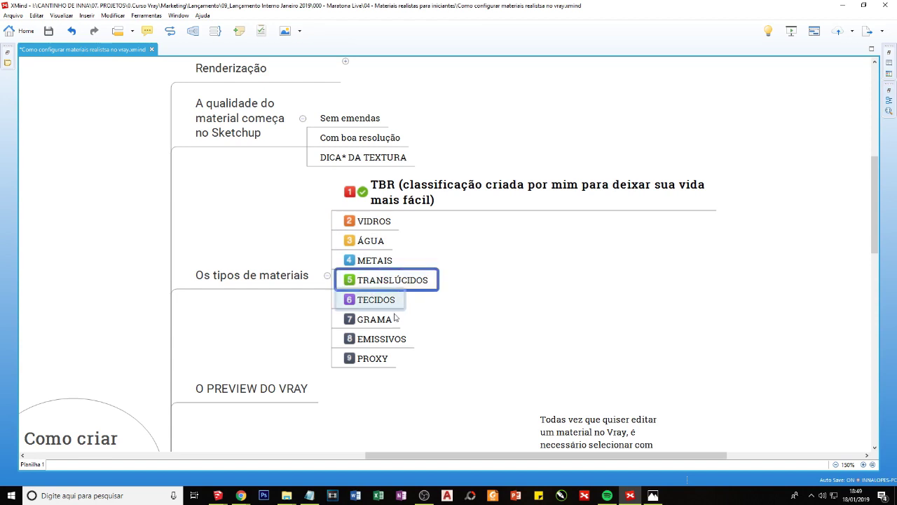
{"action": "left_click", "coordinate": [393, 340]}
{"action": "left_click", "coordinate": [389, 295], "text": "ctrl"}
{"action": "left_click", "coordinate": [390, 284]}
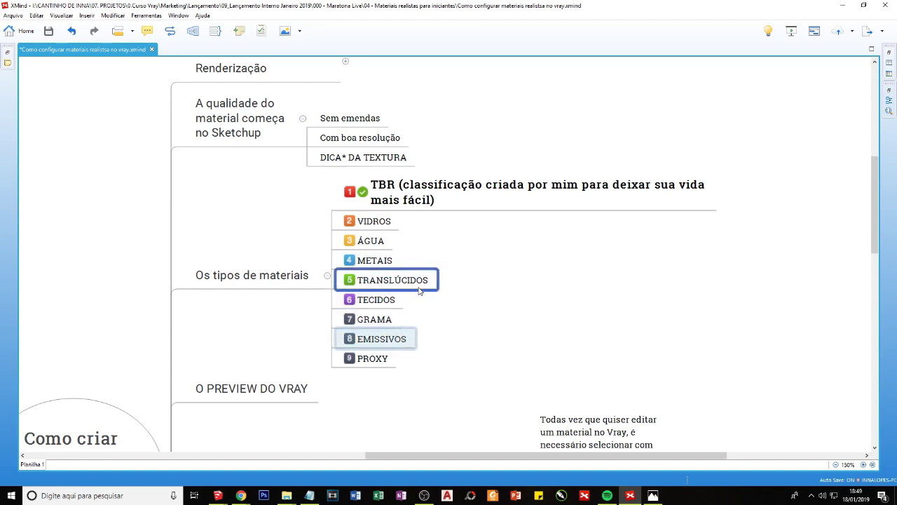
{"action": "key", "text": "Tab"}
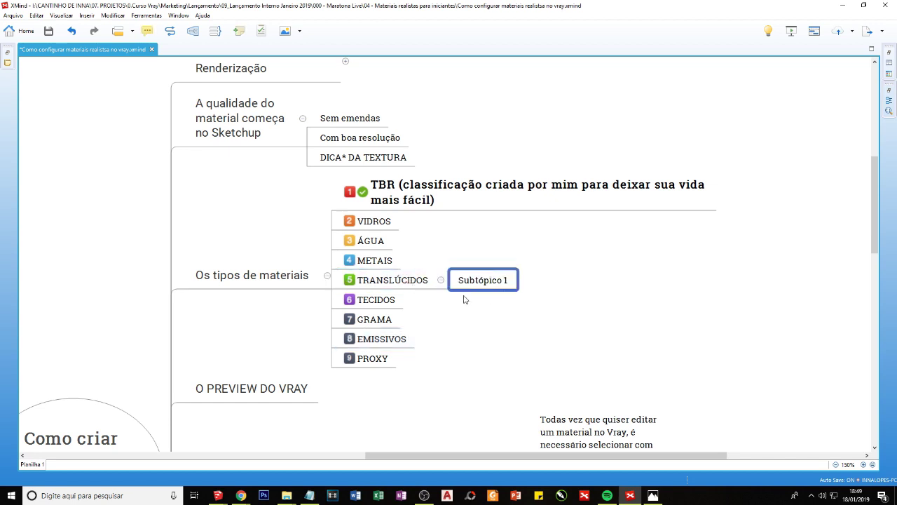
{"action": "type", "text": "Cortinas"}
{"action": "key", "text": "Return"}
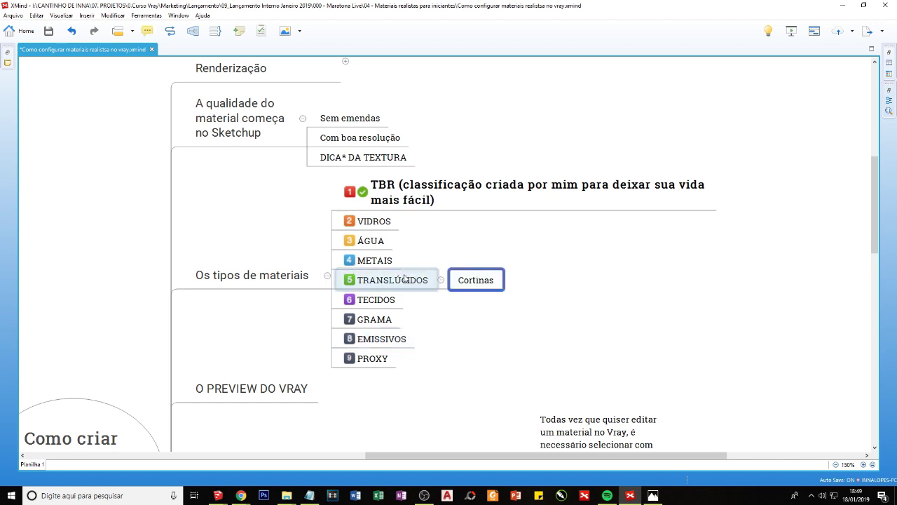
- Add Letreiros and Lâmpadas as subtopics under EMISSIVOS
{"action": "left_click", "coordinate": [406, 279]}
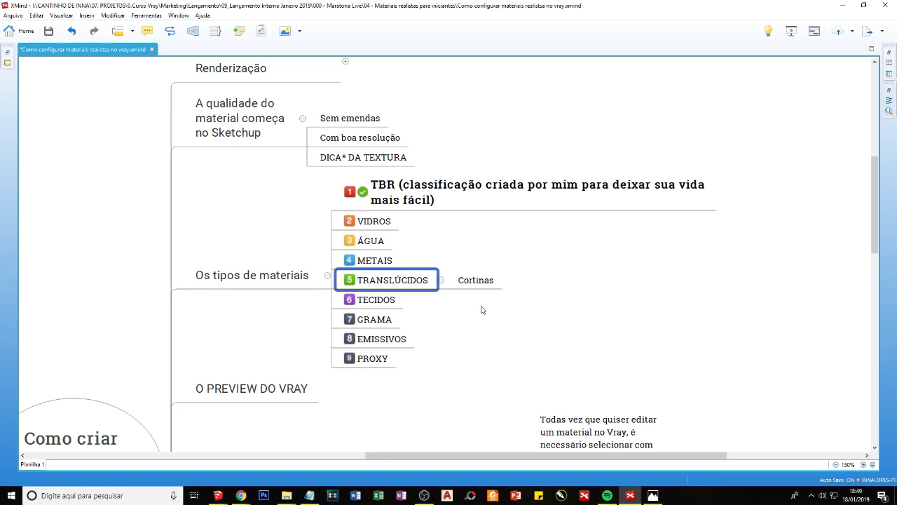
{"action": "left_click", "coordinate": [402, 340]}
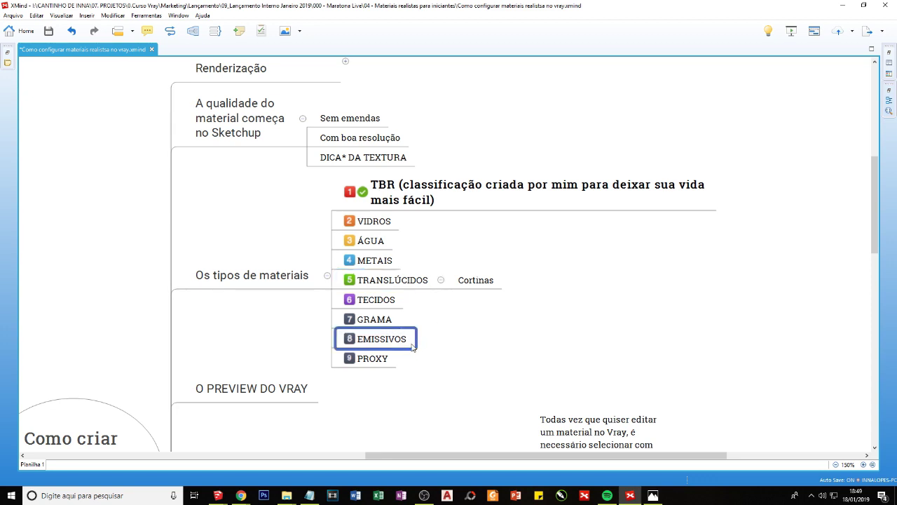
{"action": "key", "text": "Tab"}
{"action": "type", "text": "Let"}
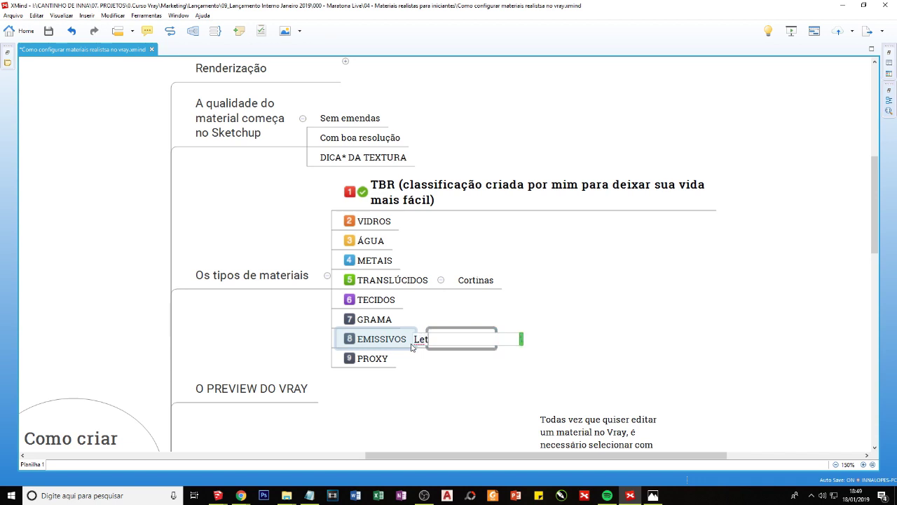
{"action": "type", "text": "reiros"}
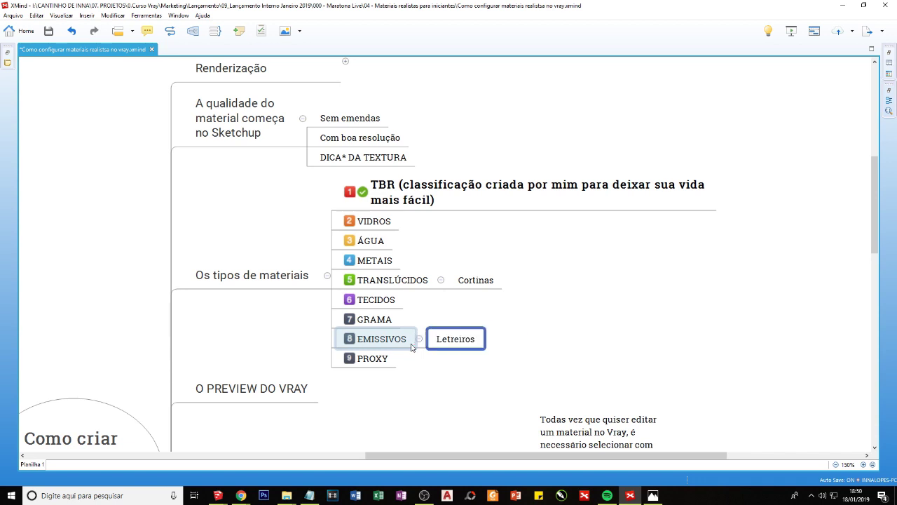
{"action": "left_click", "coordinate": [394, 343]}
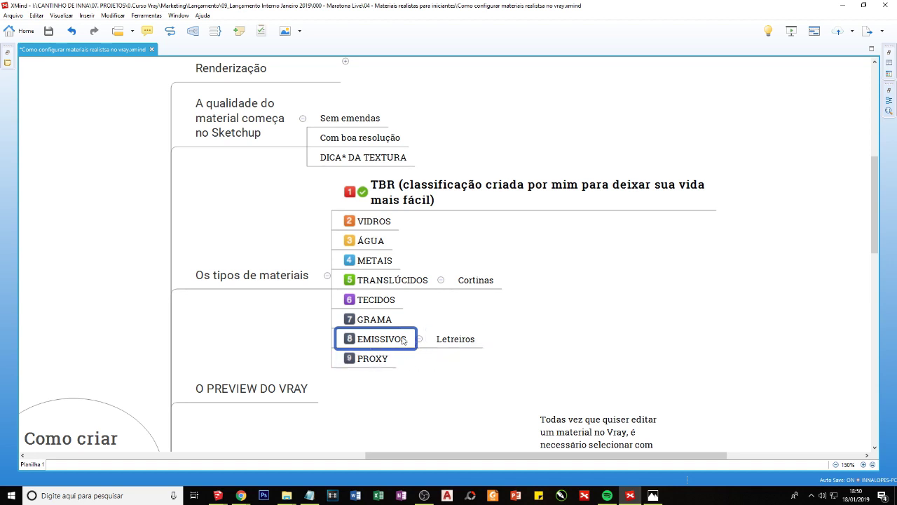
{"action": "key", "text": "Tab"}
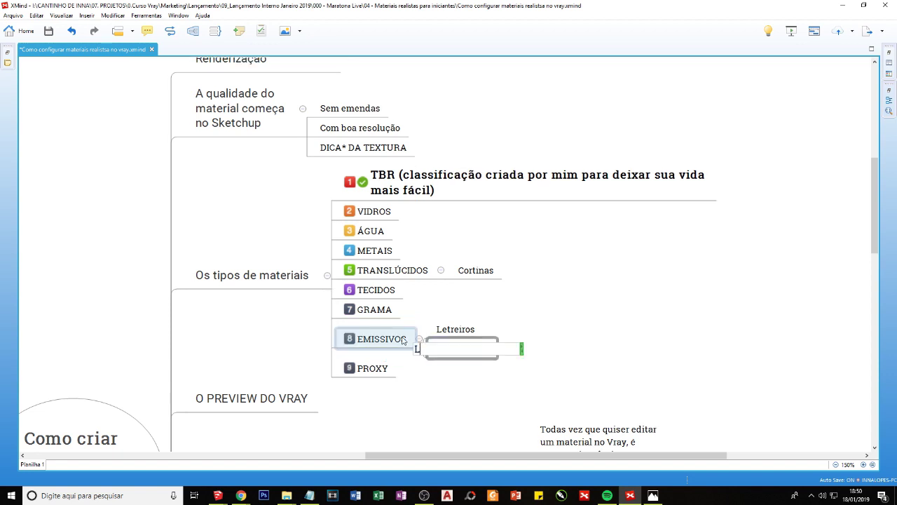
{"action": "type", "text": "Lâmpadas"}
{"action": "key", "text": "Return"}
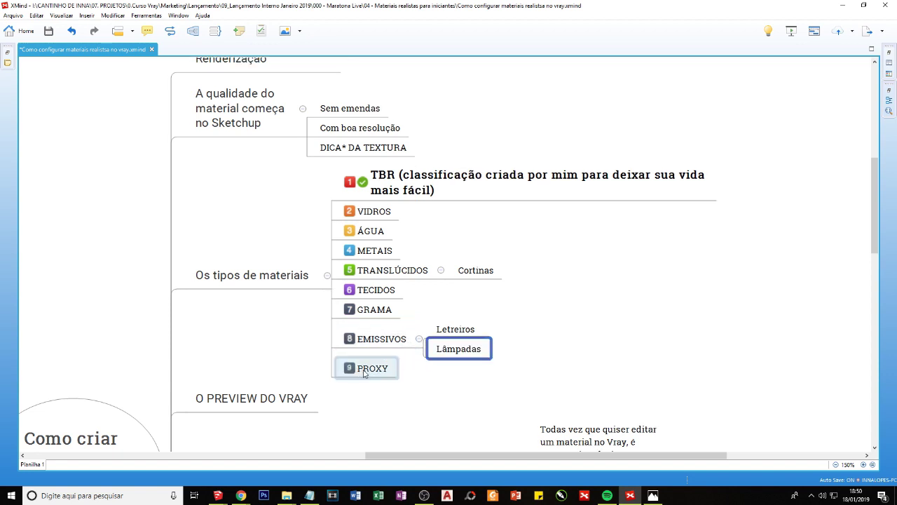
- Add and then delete a subtopic under PROXY, leaving it without children, and clear the selection
{"action": "left_click", "coordinate": [366, 371]}
{"action": "key", "text": "Tab"}
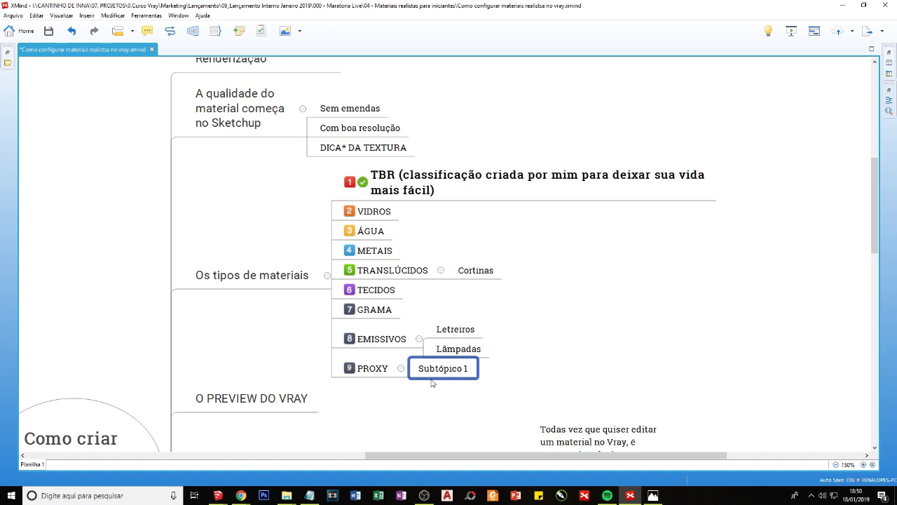
{"action": "key", "text": "Delete"}
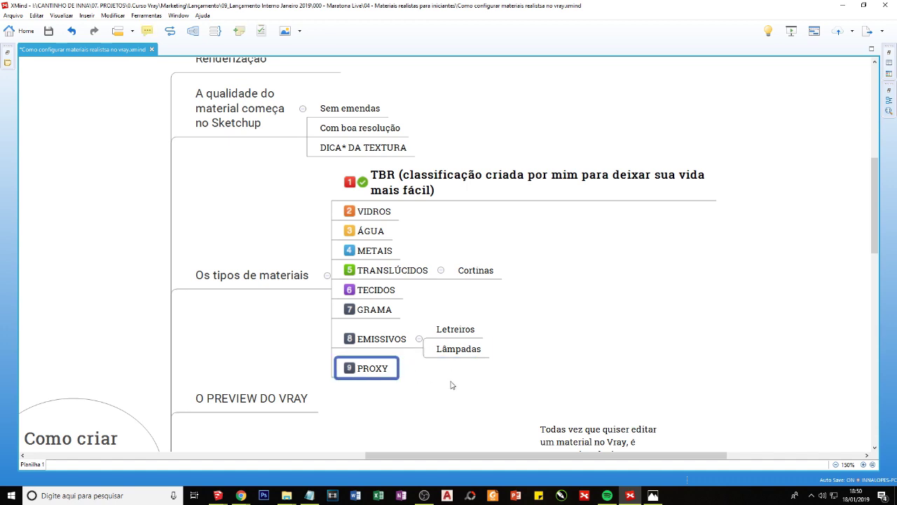
{"action": "left_click", "coordinate": [451, 385]}
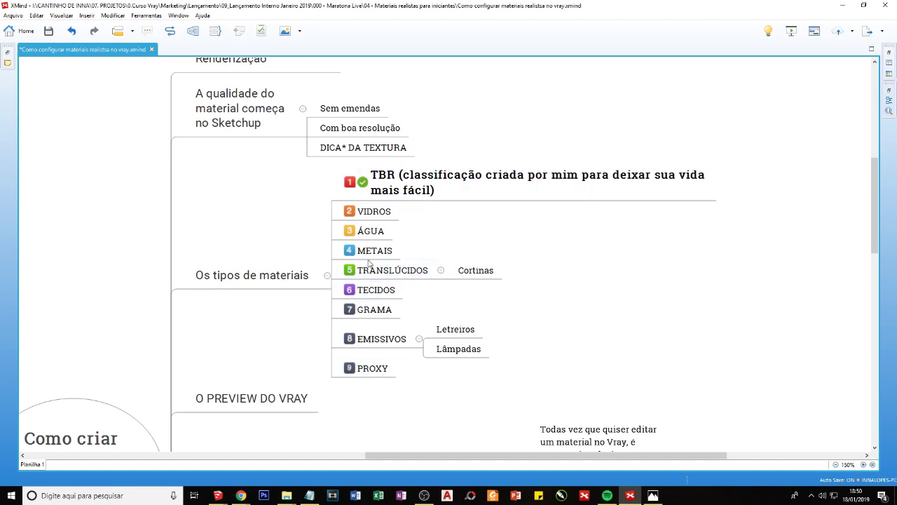
{"action": "left_click", "coordinate": [382, 272]}
{"action": "left_click", "coordinate": [382, 339]}
{"action": "left_click", "coordinate": [384, 276]}
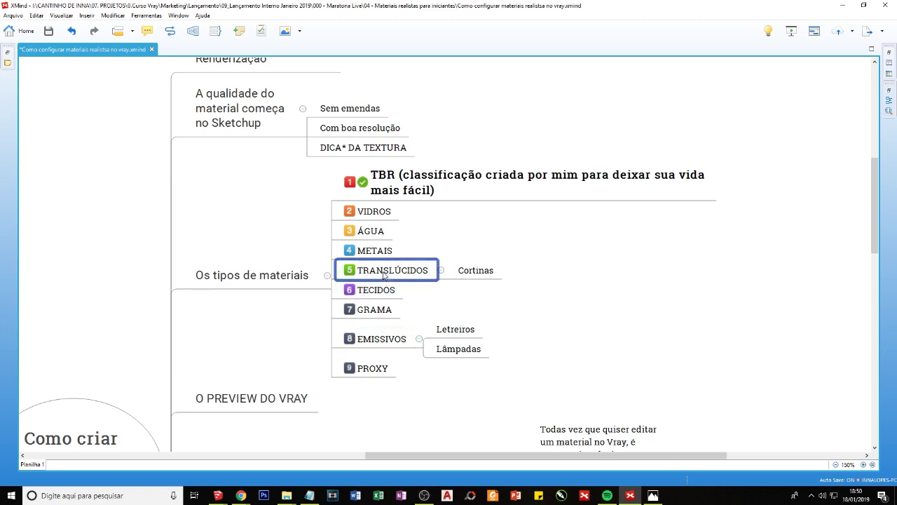
{"action": "left_click", "coordinate": [382, 340]}
{"action": "left_click", "coordinate": [491, 362]}
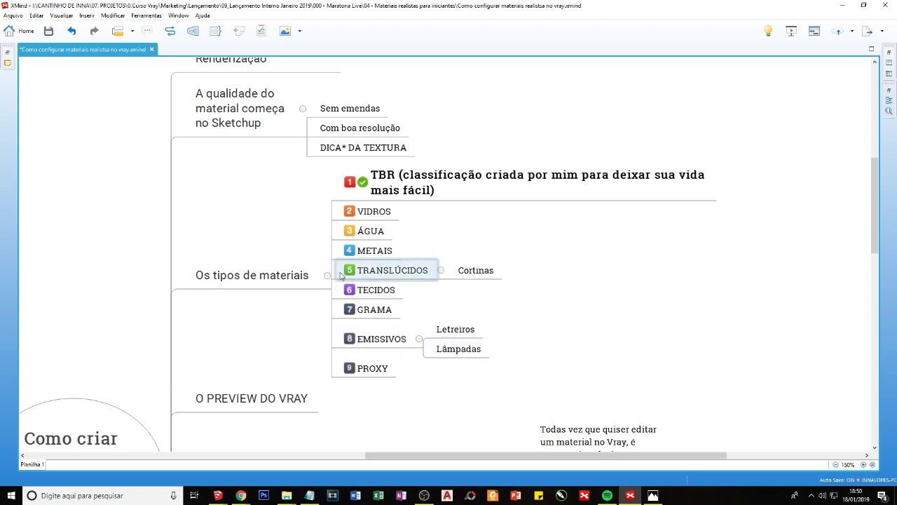
- Select the O PREVIEW DO VRAY topic, scroll through the map, and check the taskbar windows
{"action": "scroll", "coordinate": [283, 290], "scroll_direction": "down", "scroll_amount": 2}
{"action": "left_click", "coordinate": [268, 287]}
{"action": "scroll", "coordinate": [264, 335], "scroll_direction": "down", "scroll_amount": 1}
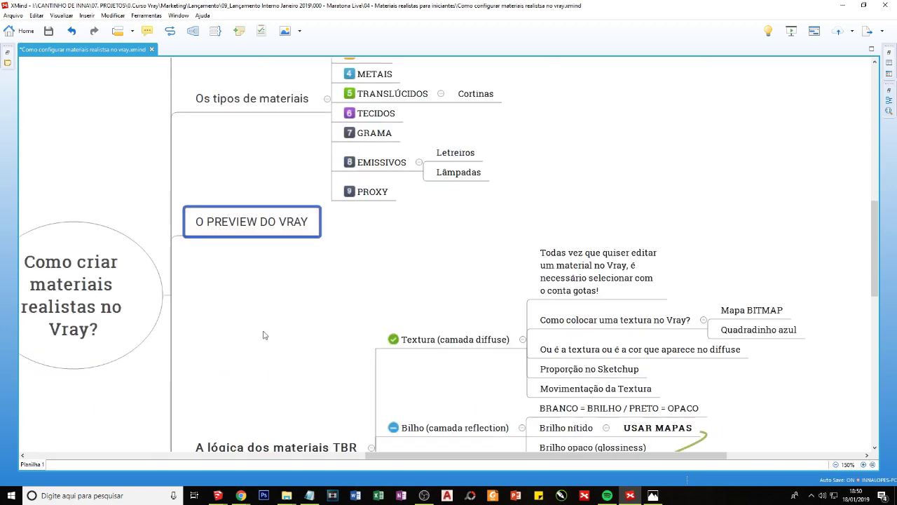
{"action": "scroll", "coordinate": [264, 332], "scroll_direction": "up", "scroll_amount": 1}
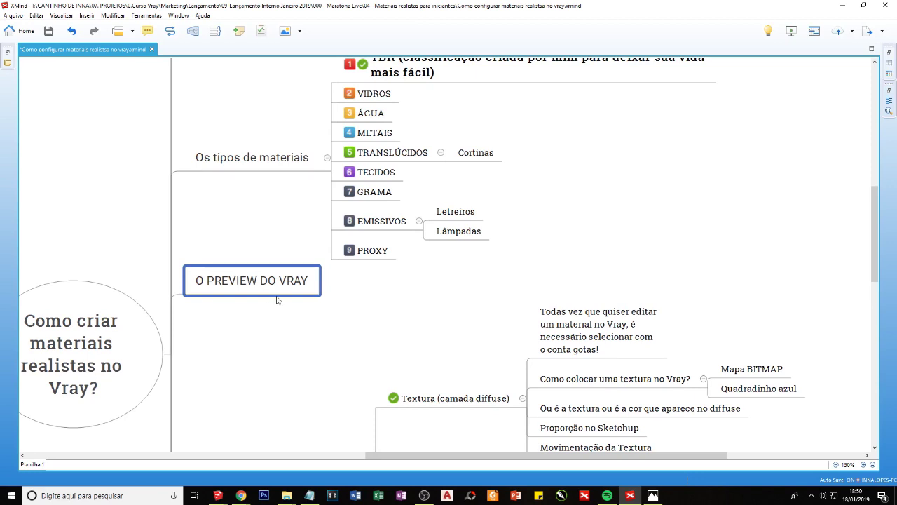
{"action": "scroll", "coordinate": [258, 297], "scroll_direction": "down", "scroll_amount": 1}
{"action": "scroll", "coordinate": [259, 298], "scroll_direction": "down", "scroll_amount": 1}
{"action": "scroll", "coordinate": [281, 336], "scroll_direction": "down", "scroll_amount": 1}
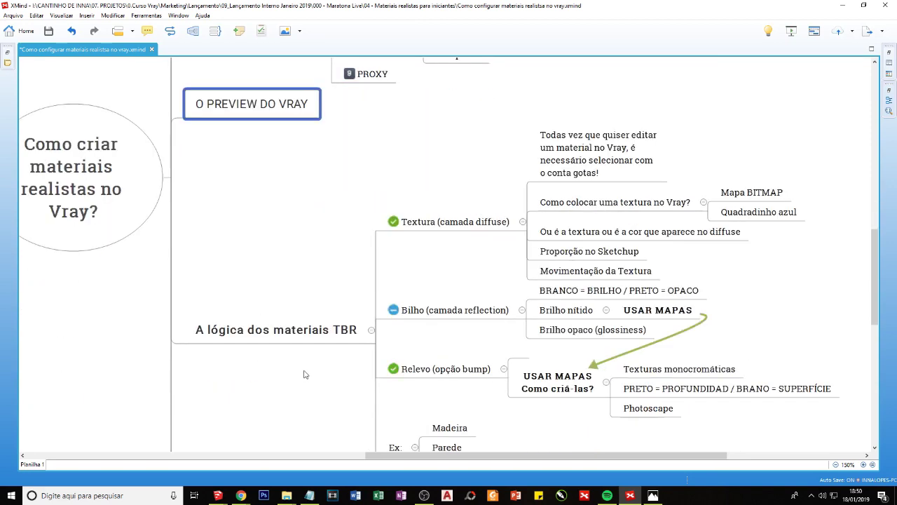
{"action": "left_click", "coordinate": [239, 495]}
{"action": "mouse_move", "coordinate": [240, 496]}
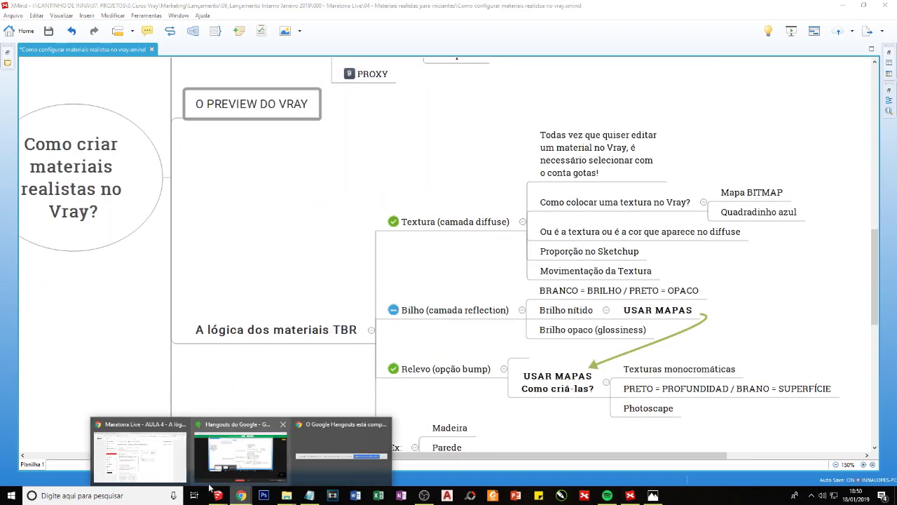
- In SketchUp, preview the Generic material on Fabric, restore the sphere, then return to XMind
{"action": "left_click", "coordinate": [201, 459]}
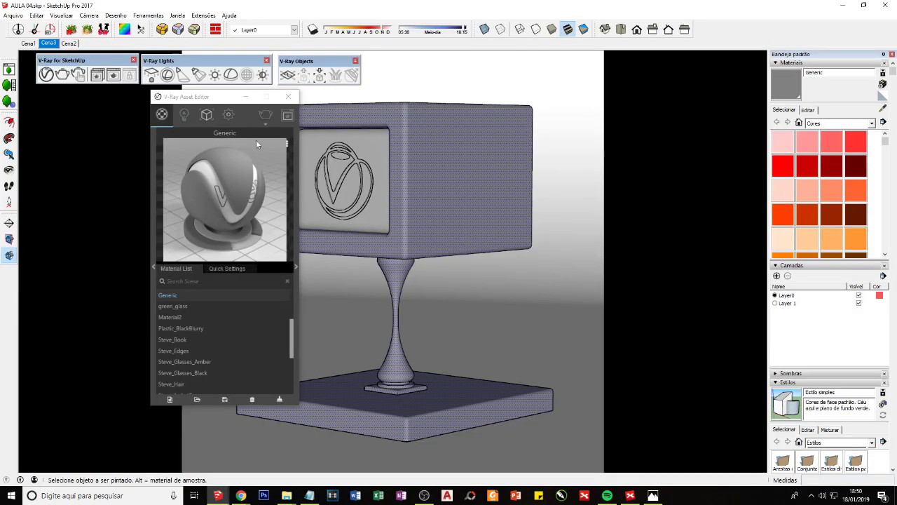
{"action": "left_click", "coordinate": [257, 145]}
{"action": "left_click", "coordinate": [287, 144]}
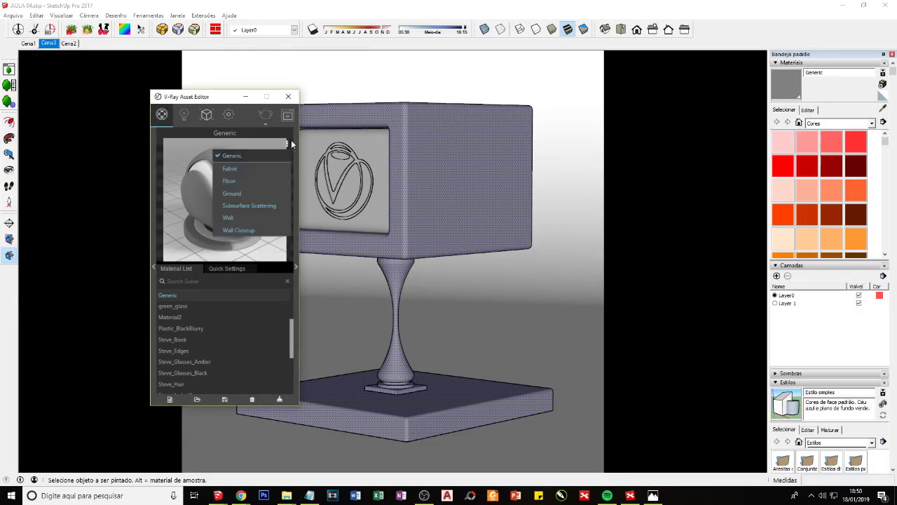
{"action": "left_click", "coordinate": [235, 169]}
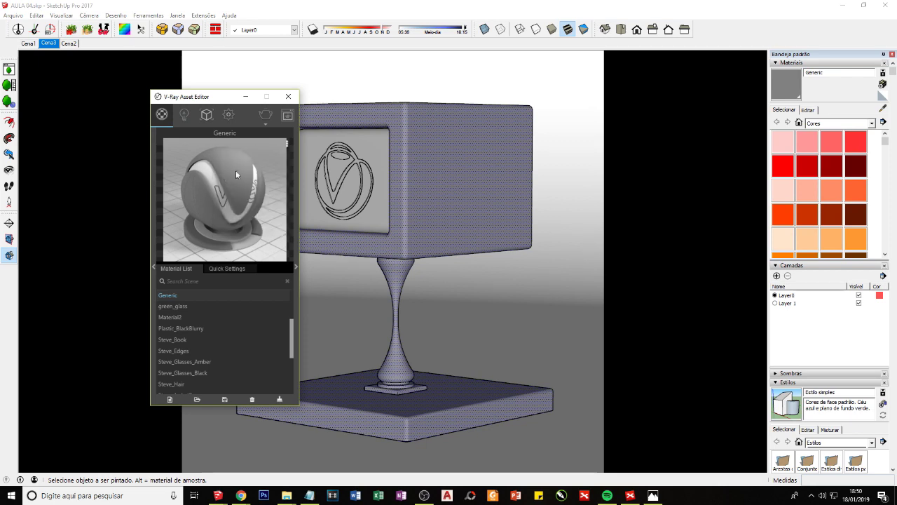
{"action": "left_click", "coordinate": [287, 143]}
{"action": "left_click", "coordinate": [275, 153]}
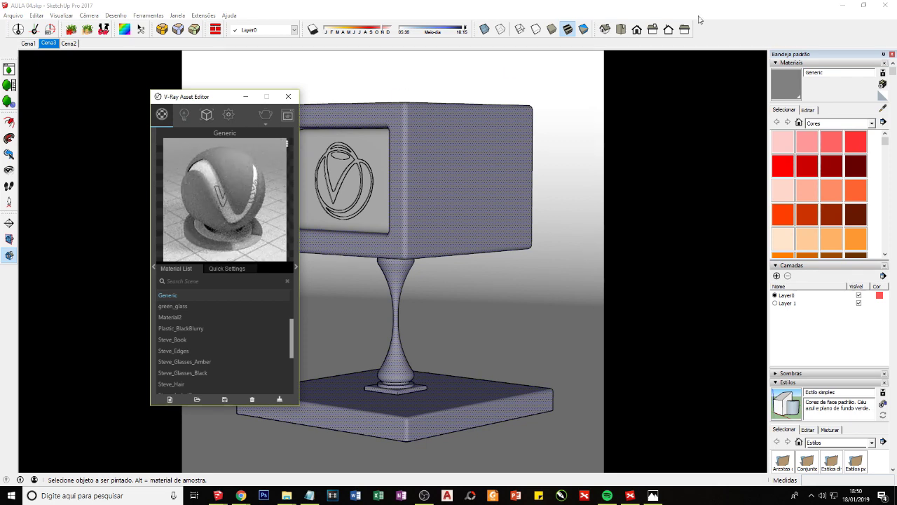
{"action": "left_click", "coordinate": [842, 5]}
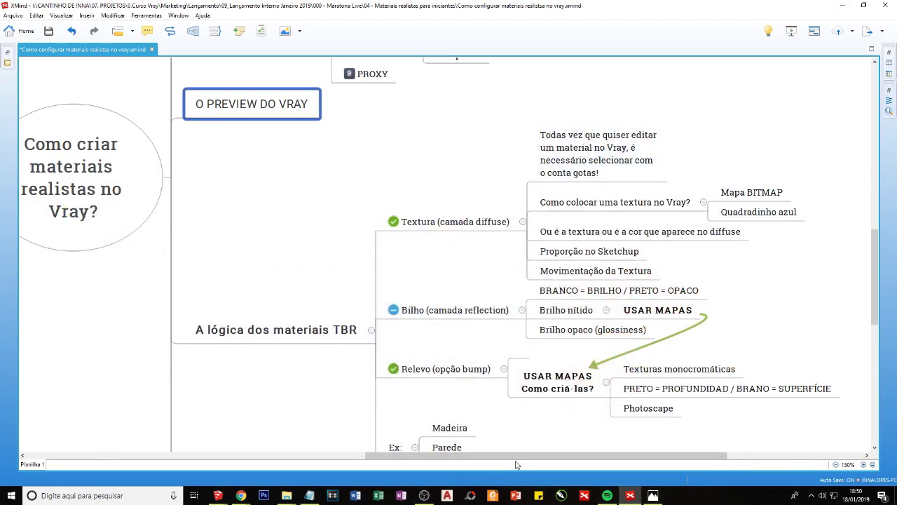
- Scroll the map to the 'A lógica dos materiais TBR' branch, then bring YouTube Studio forward
{"action": "scroll", "coordinate": [516, 461], "scroll_direction": "right", "scroll_amount": 2}
{"action": "scroll", "coordinate": [477, 406], "scroll_direction": "down", "scroll_amount": 2}
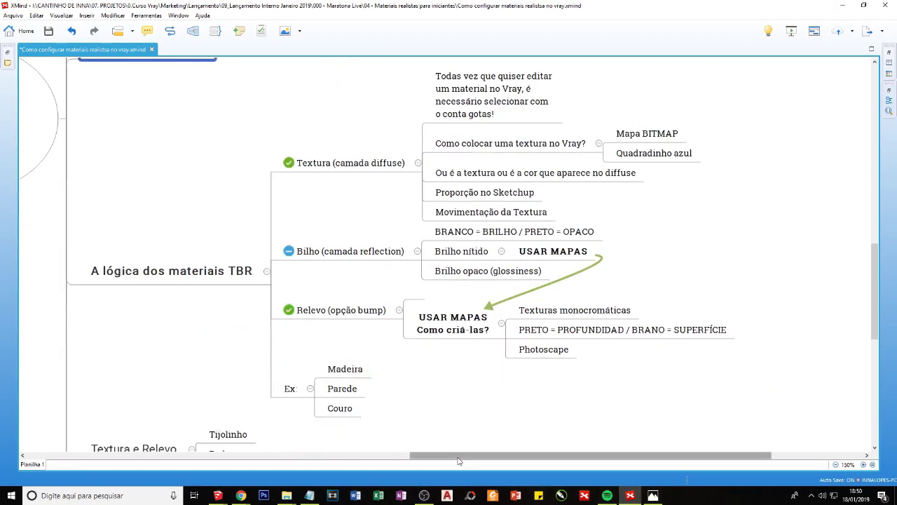
{"action": "left_click_drag", "start_coordinate": [459, 460], "coordinate": [467, 454]}
{"action": "scroll", "coordinate": [447, 424], "scroll_direction": "up", "scroll_amount": 2}
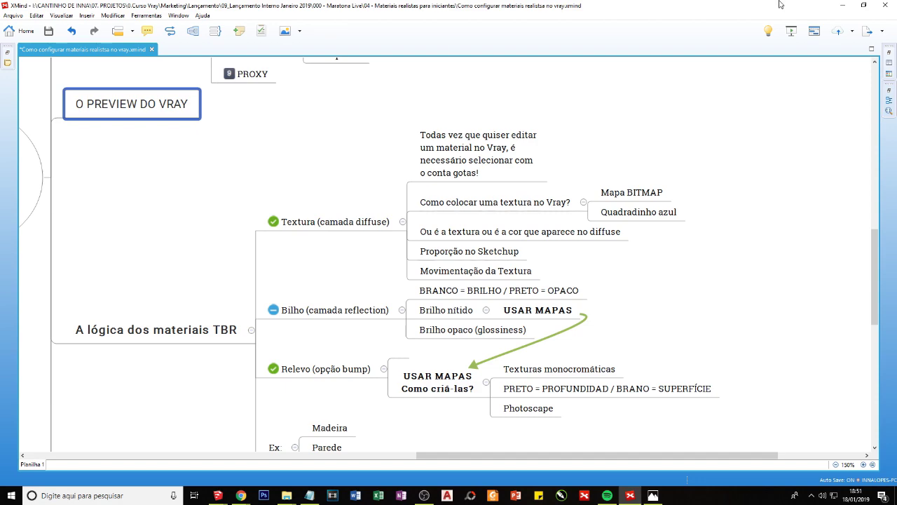
{"action": "left_click", "coordinate": [843, 5]}
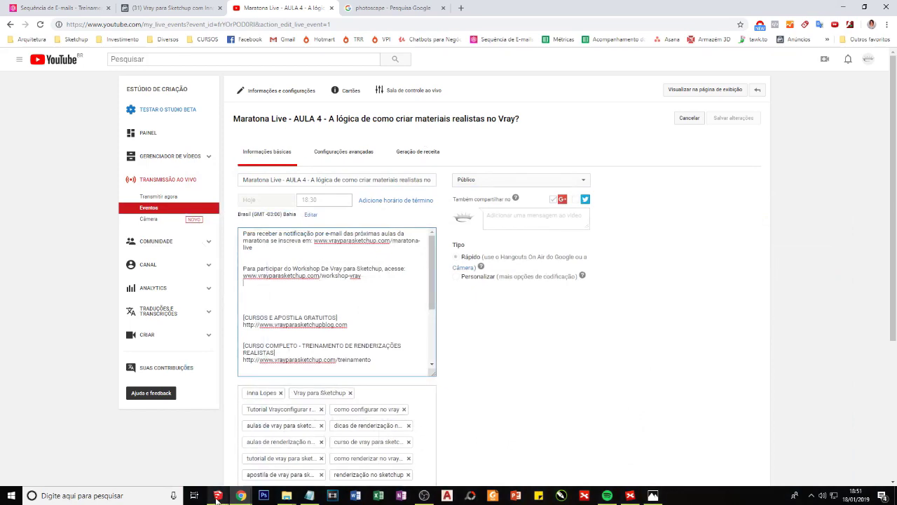
- Switch from YouTube Studio to the SketchUp trophy model window
{"action": "mouse_move", "coordinate": [218, 495]}
{"action": "left_click", "coordinate": [180, 452]}
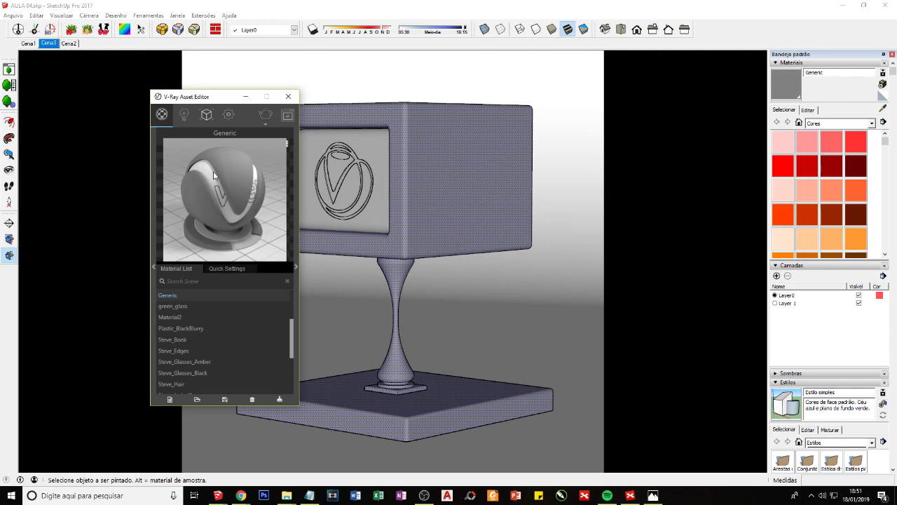
- Check XMind's eyedropper topic, then drag SketchUp's V-Ray Asset Editor down-left, off the trophy
{"action": "key", "text": "alt+Tab"}
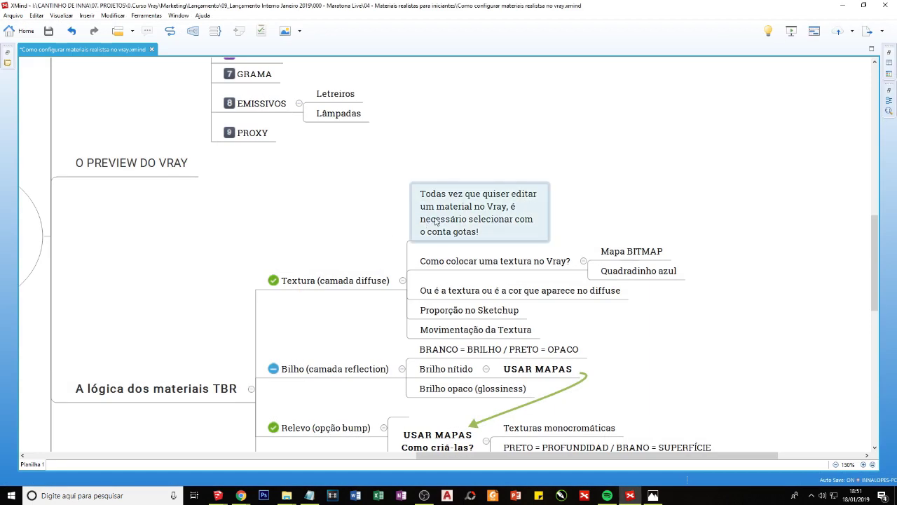
{"action": "left_click", "coordinate": [430, 235]}
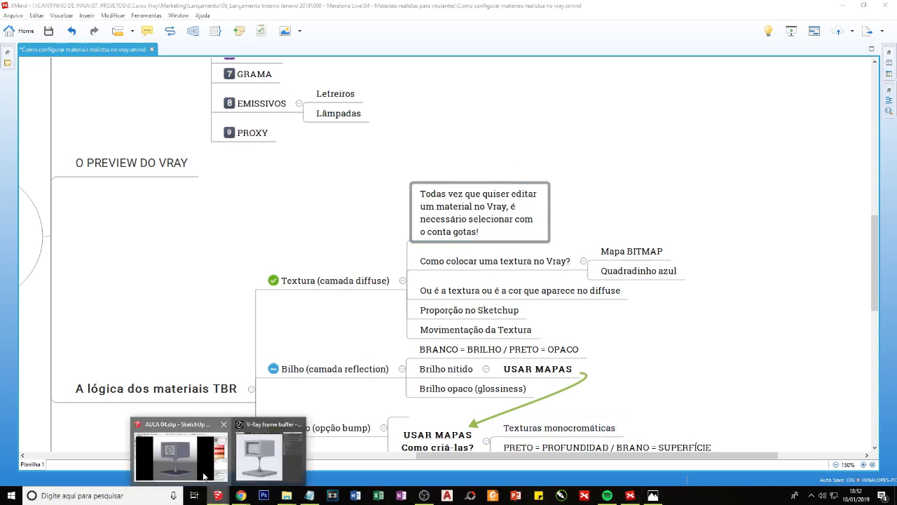
{"action": "left_click", "coordinate": [176, 456]}
{"action": "left_click_drag", "start_coordinate": [202, 97], "coordinate": [140, 124]}
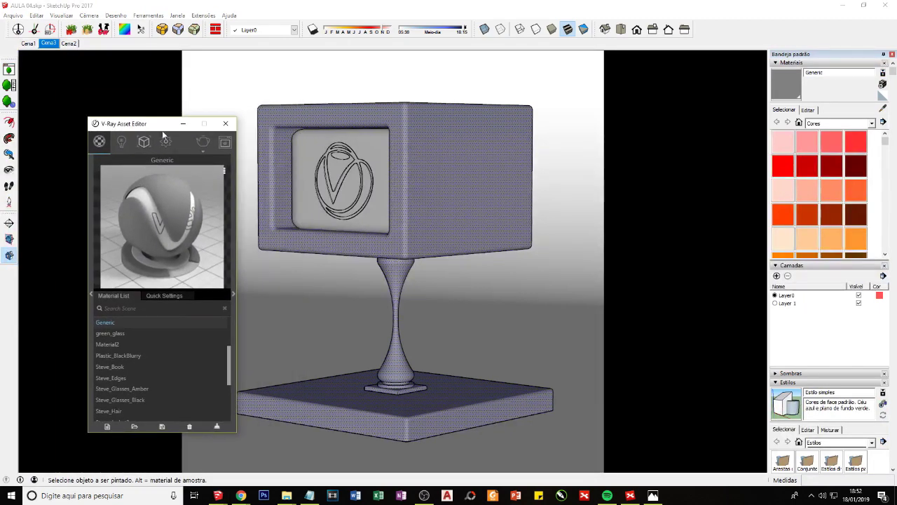
- Close the V-Ray editor, then draw a rectangle on the ground and extrude it into a box
{"action": "left_click", "coordinate": [225, 123]}
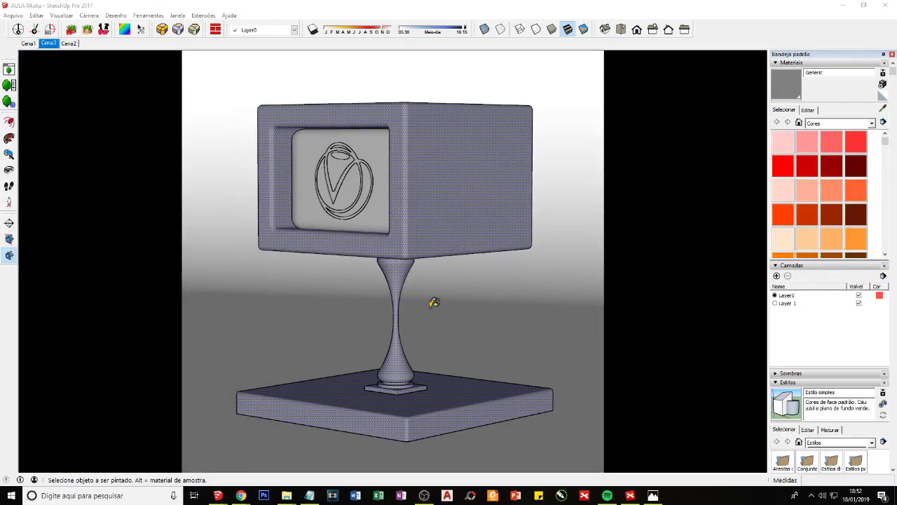
{"action": "scroll", "coordinate": [473, 268], "scroll_direction": "down", "scroll_amount": 5}
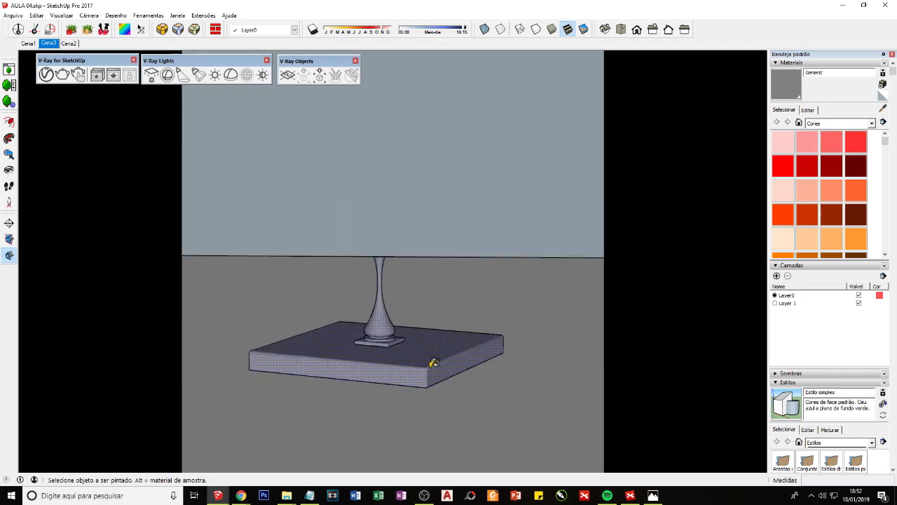
{"action": "scroll", "coordinate": [392, 285], "scroll_direction": "down", "scroll_amount": 5}
{"action": "scroll", "coordinate": [521, 194], "scroll_direction": "up", "scroll_amount": 5}
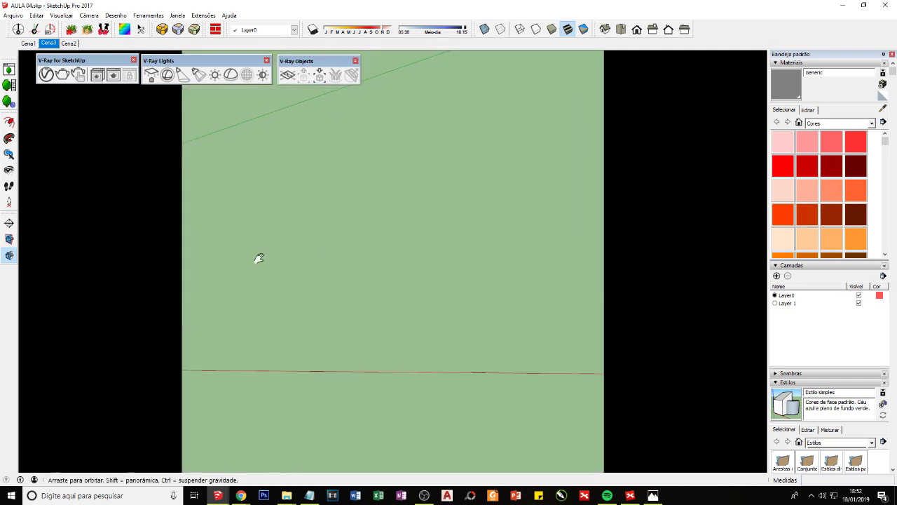
{"action": "scroll", "coordinate": [257, 256], "scroll_direction": "down", "scroll_amount": 5}
{"action": "key", "text": "r"}
{"action": "left_click_drag", "start_coordinate": [485, 309], "coordinate": [552, 327]}
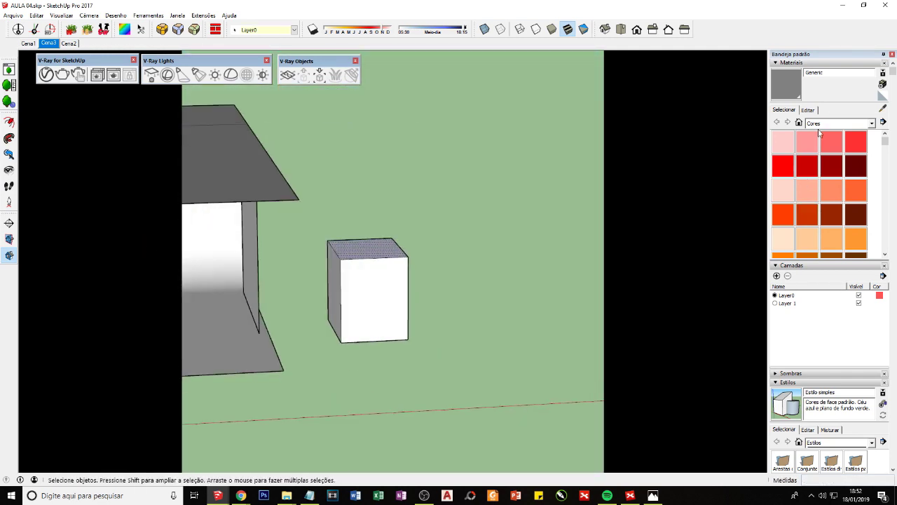
{"action": "left_click", "coordinate": [808, 110]}
- Load the Madeiras library and paint Piso de Madeira onto the cube's side face
{"action": "left_click", "coordinate": [785, 110]}
{"action": "left_click", "coordinate": [820, 124]}
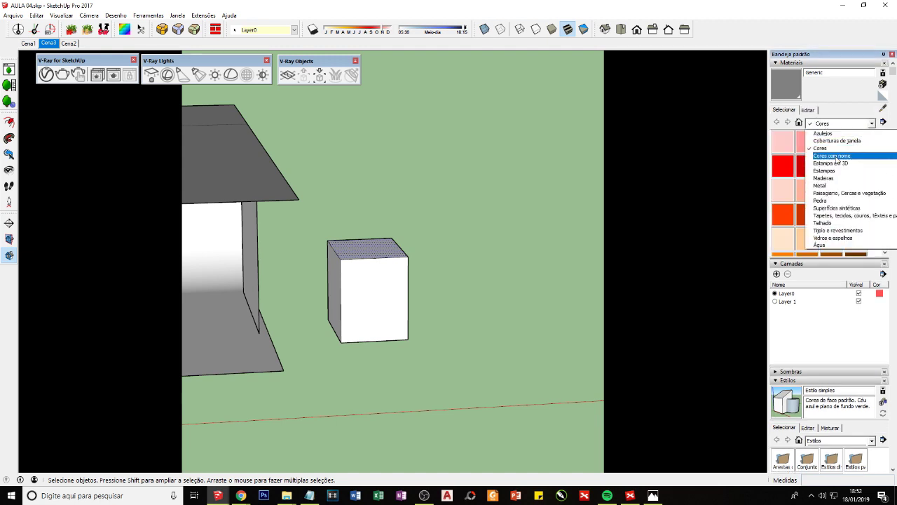
{"action": "left_click", "coordinate": [805, 166]}
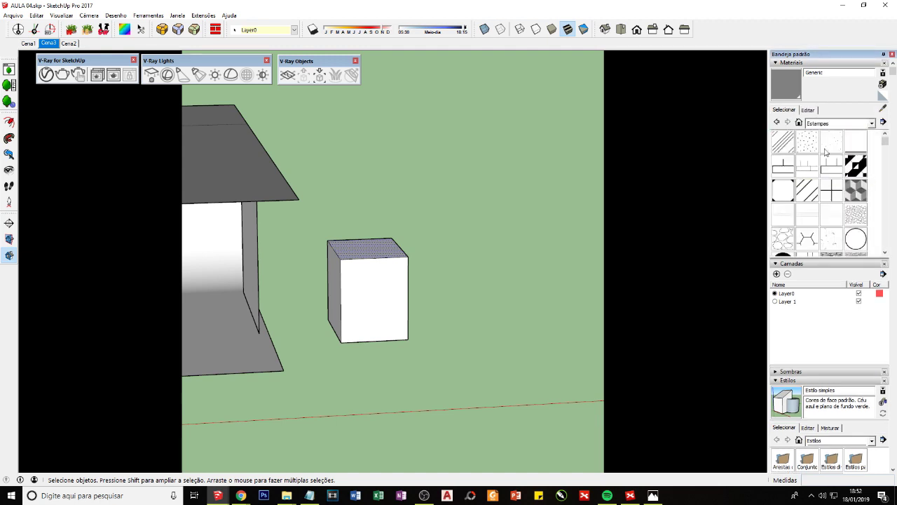
{"action": "left_click", "coordinate": [838, 123]}
{"action": "left_click", "coordinate": [824, 178]}
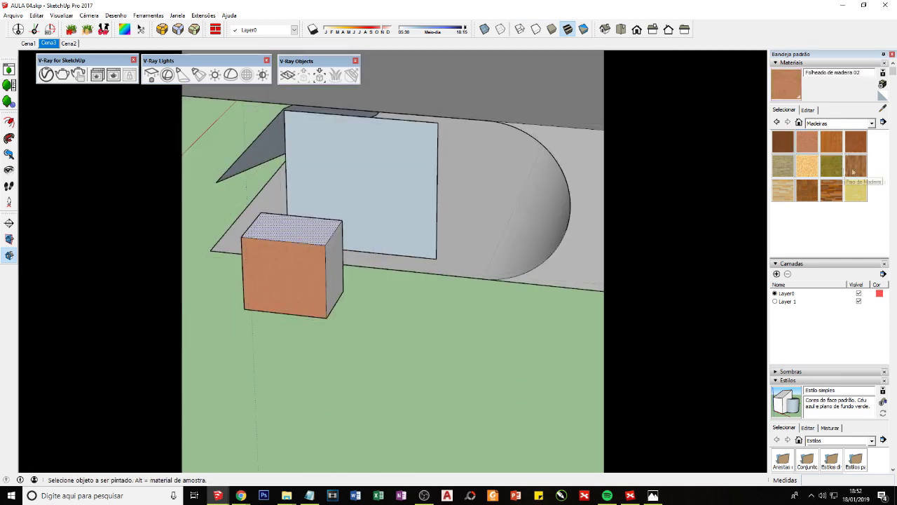
{"action": "left_click", "coordinate": [853, 171]}
{"action": "left_click", "coordinate": [335, 270]}
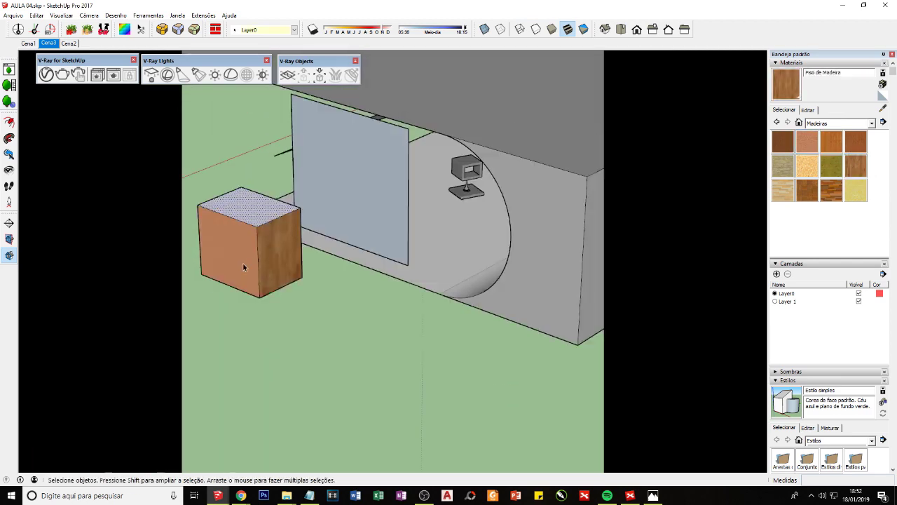
- Orbit to inspect the painted cube, briefly opening and closing the V-Ray material editor
{"action": "mouse_move", "coordinate": [242, 262]}
{"action": "middle_mouse_down"}
{"action": "mouse_move", "coordinate": [215, 294]}
{"action": "mouse_move", "coordinate": [397, 289]}
{"action": "mouse_move", "coordinate": [396, 300]}
{"action": "mouse_move", "coordinate": [310, 327]}
{"action": "mouse_move", "coordinate": [395, 279]}
{"action": "mouse_move", "coordinate": [288, 292]}
{"action": "mouse_move", "coordinate": [545, 264]}
{"action": "mouse_move", "coordinate": [360, 293]}
{"action": "mouse_move", "coordinate": [416, 297]}
{"action": "mouse_move", "coordinate": [315, 202]}
{"action": "middle_mouse_up"}
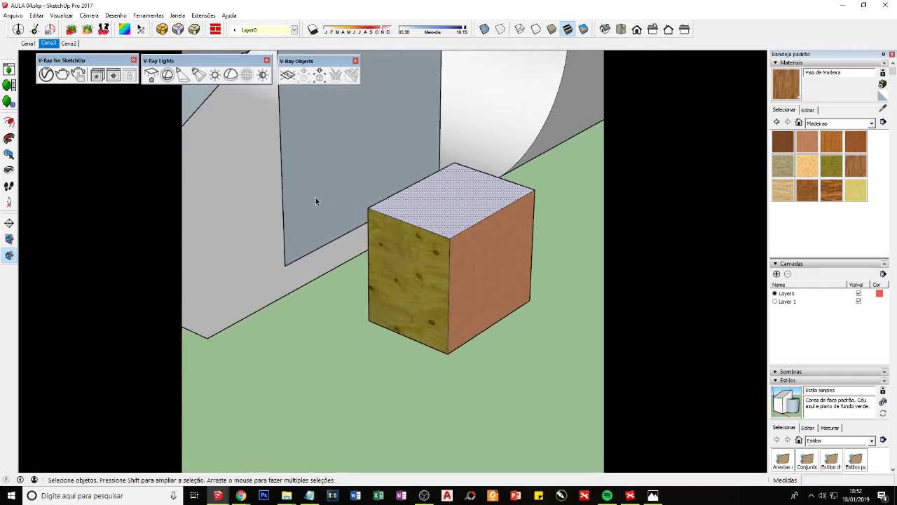
{"action": "left_click", "coordinate": [46, 74]}
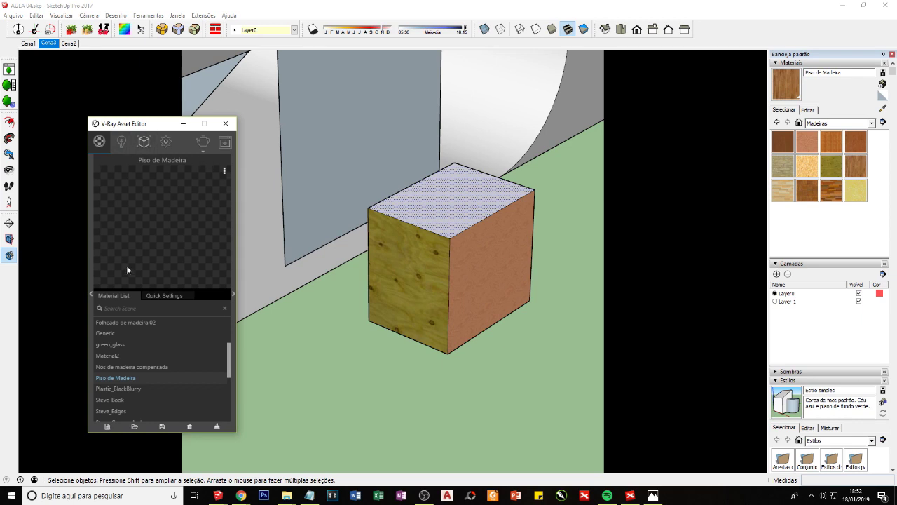
{"action": "left_click", "coordinate": [226, 123]}
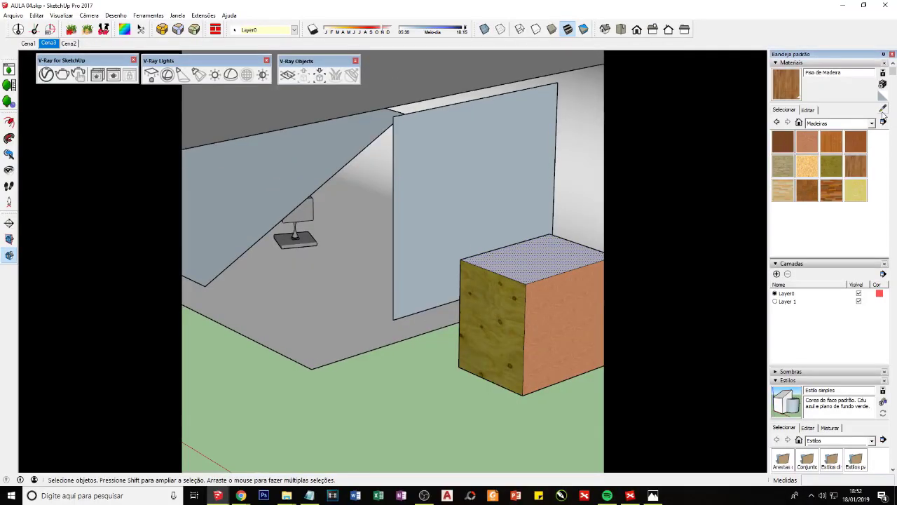
- Sample the box's Folheado de madeira 02, Nós de madeira compensada and Piso de Madeira faces
{"action": "left_click", "coordinate": [882, 110]}
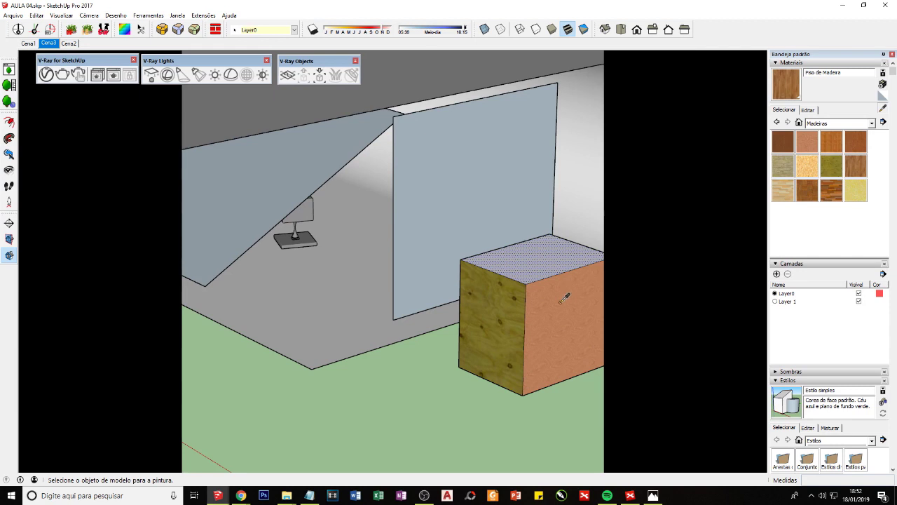
{"action": "left_click", "coordinate": [568, 294]}
{"action": "middle_click_drag", "start_coordinate": [532, 278], "coordinate": [231, 202]}
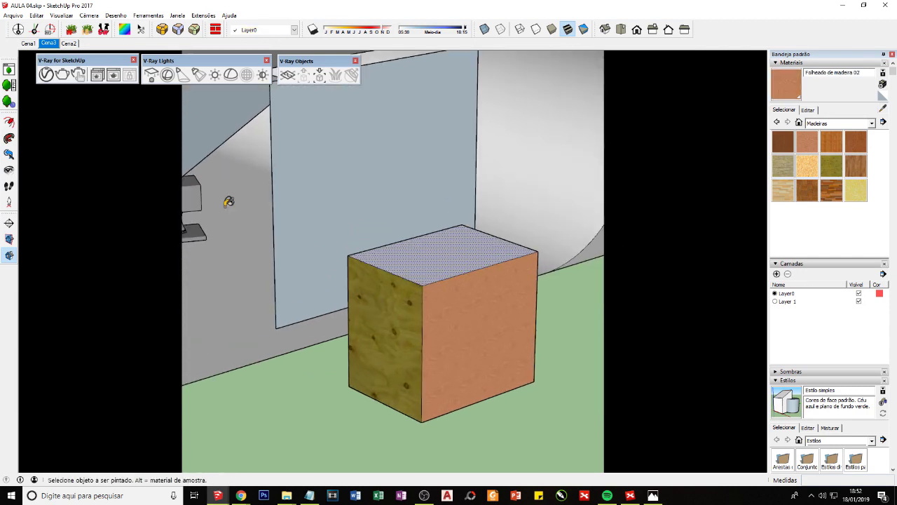
{"action": "left_click", "coordinate": [46, 75]}
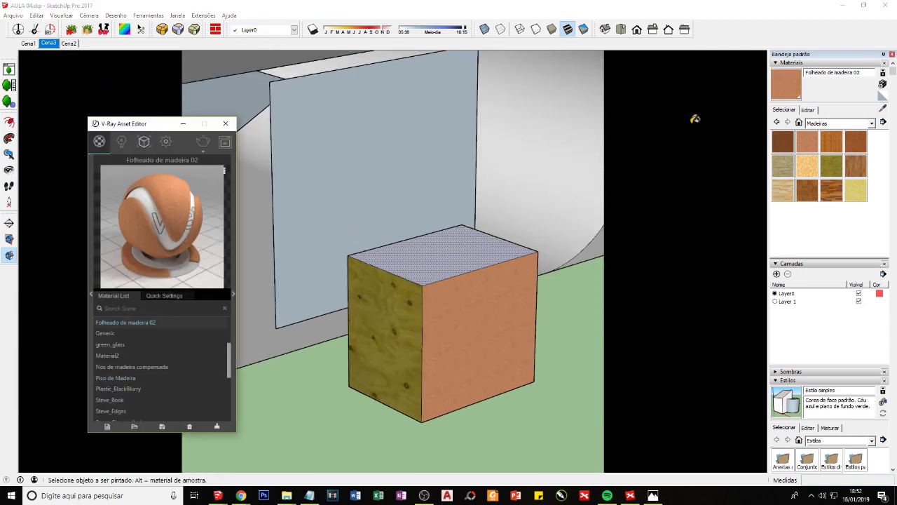
{"action": "left_click", "coordinate": [401, 307]}
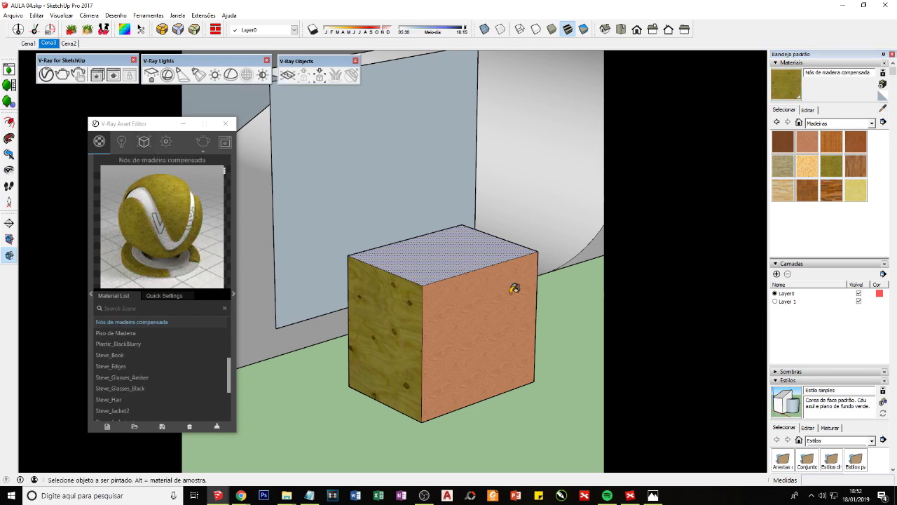
{"action": "middle_click_drag", "start_coordinate": [512, 287], "coordinate": [386, 257]}
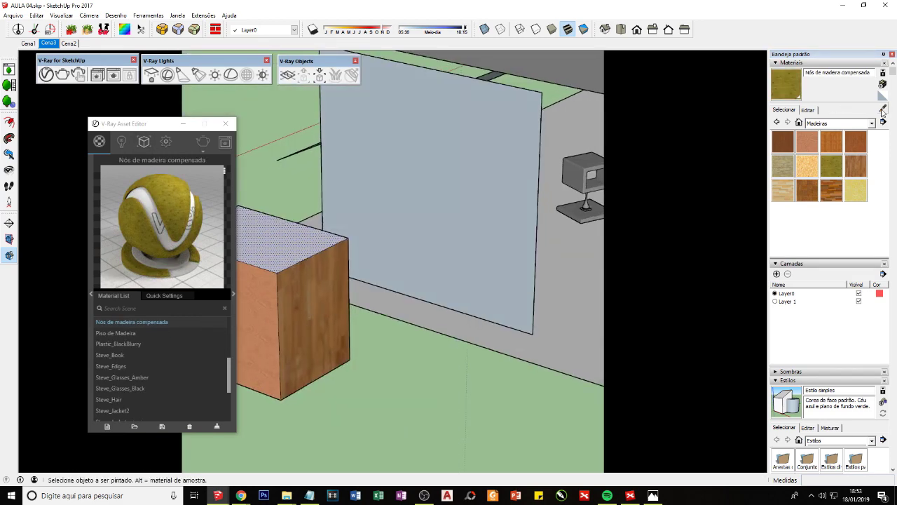
{"action": "left_click", "coordinate": [326, 280], "text": "alt"}
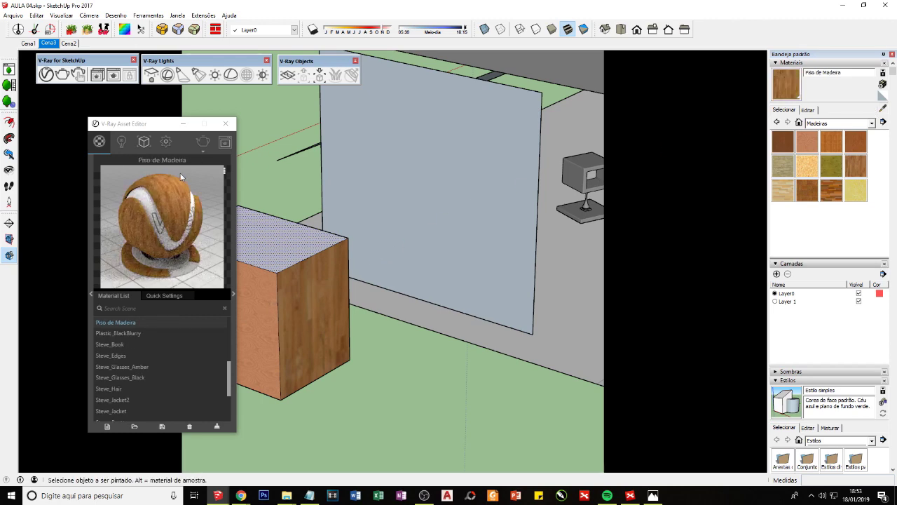
{"action": "mouse_move", "coordinate": [303, 278]}
{"action": "middle_mouse_down"}
{"action": "mouse_move", "coordinate": [535, 288]}
{"action": "mouse_move", "coordinate": [356, 287]}
{"action": "mouse_move", "coordinate": [467, 237]}
{"action": "middle_mouse_up"}
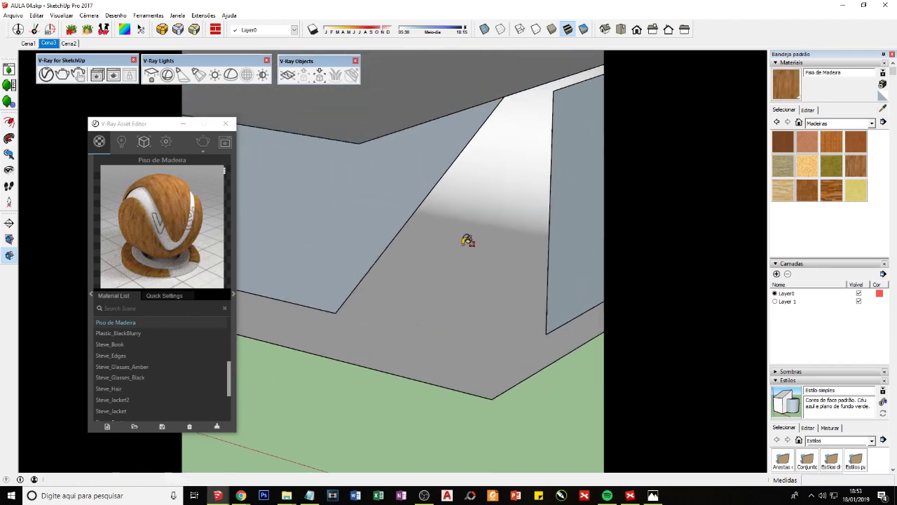
- Go to the Cena3 scene, sample the trophy's Generic material, then switch to XMind
{"action": "left_click", "coordinate": [51, 47]}
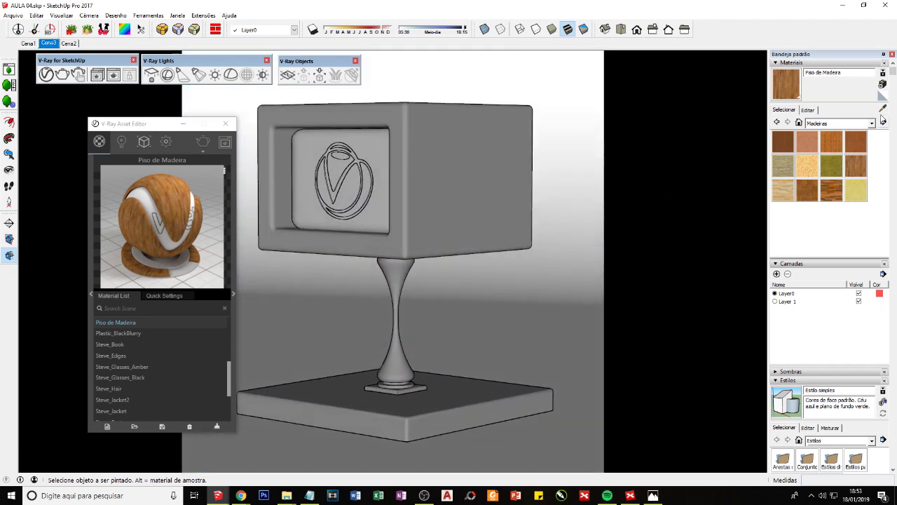
{"action": "left_click", "coordinate": [795, 110]}
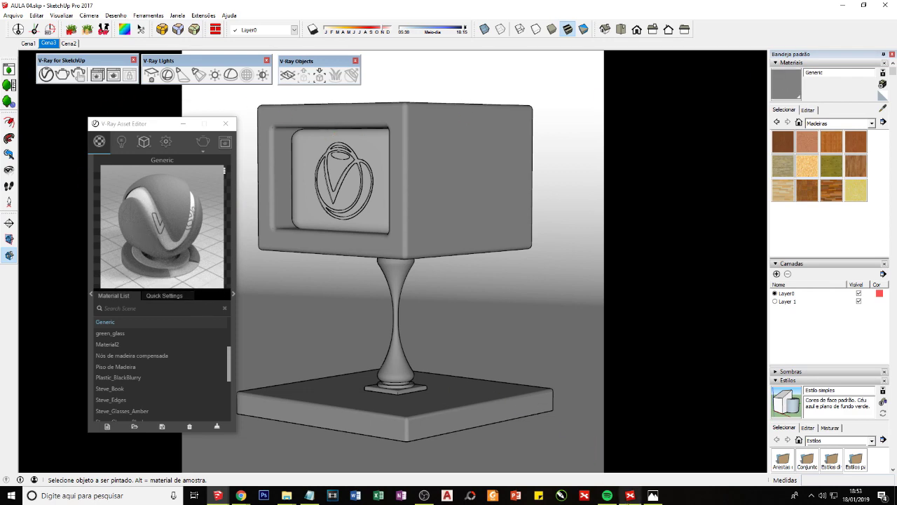
{"action": "left_click", "coordinate": [631, 495]}
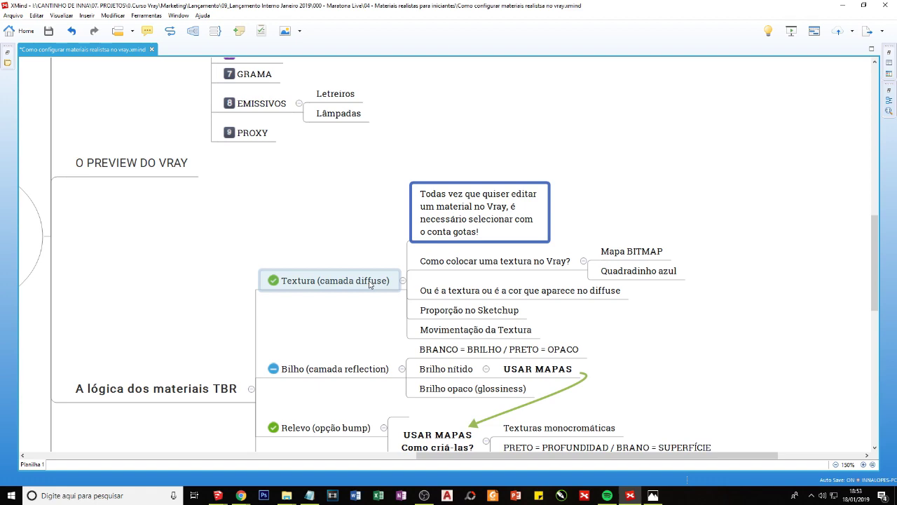
- Return from XMind's Textura (camada diffuse) branch to SketchUp's V-Ray Generic material settings
{"action": "left_click", "coordinate": [653, 495]}
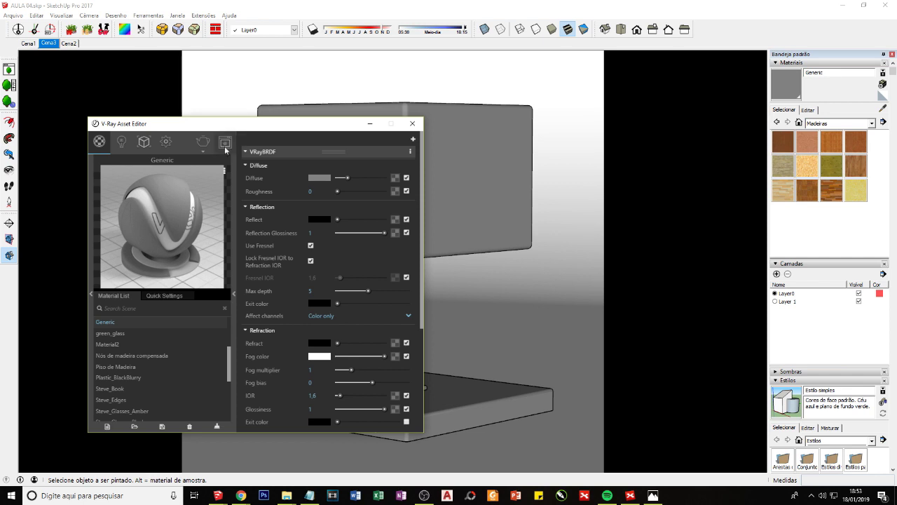
- Pick dark red for the Generic material on the Editar colour wheel and refresh V-Ray's Diffuse
{"action": "left_click_drag", "start_coordinate": [239, 124], "coordinate": [223, 149]}
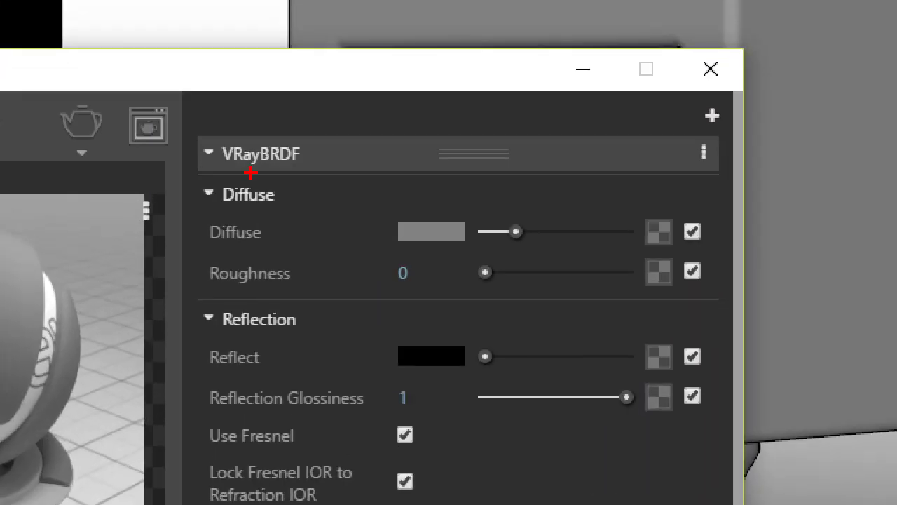
{"action": "mouse_move", "coordinate": [199, 215]}
{"action": "left_mouse_down"}
{"action": "mouse_move", "coordinate": [293, 217]}
{"action": "mouse_move", "coordinate": [190, 216]}
{"action": "left_mouse_up"}
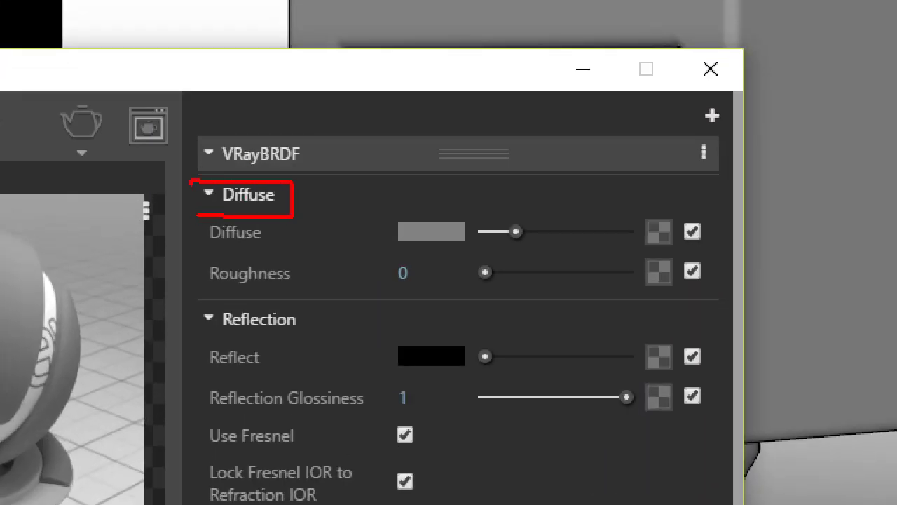
{"action": "mouse_move", "coordinate": [306, 130]}
{"action": "left_mouse_down"}
{"action": "mouse_move", "coordinate": [318, 159]}
{"action": "mouse_move", "coordinate": [332, 124]}
{"action": "left_mouse_up"}
{"action": "left_click_drag", "start_coordinate": [341, 184], "coordinate": [341, 210]}
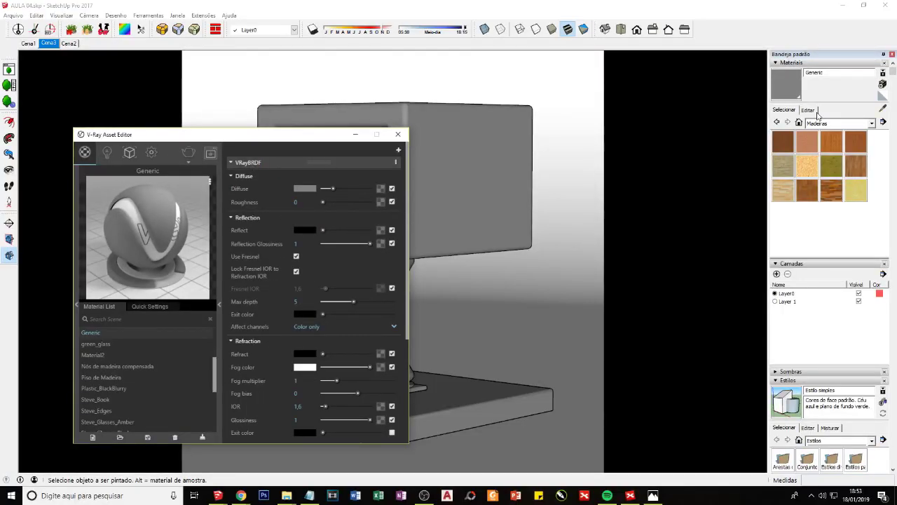
{"action": "left_click", "coordinate": [816, 113]}
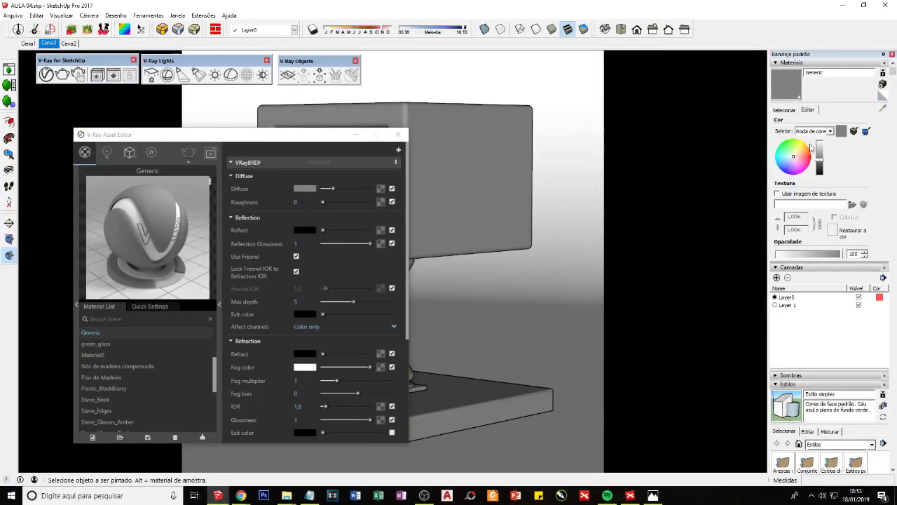
{"action": "left_click_drag", "start_coordinate": [811, 147], "coordinate": [802, 156]}
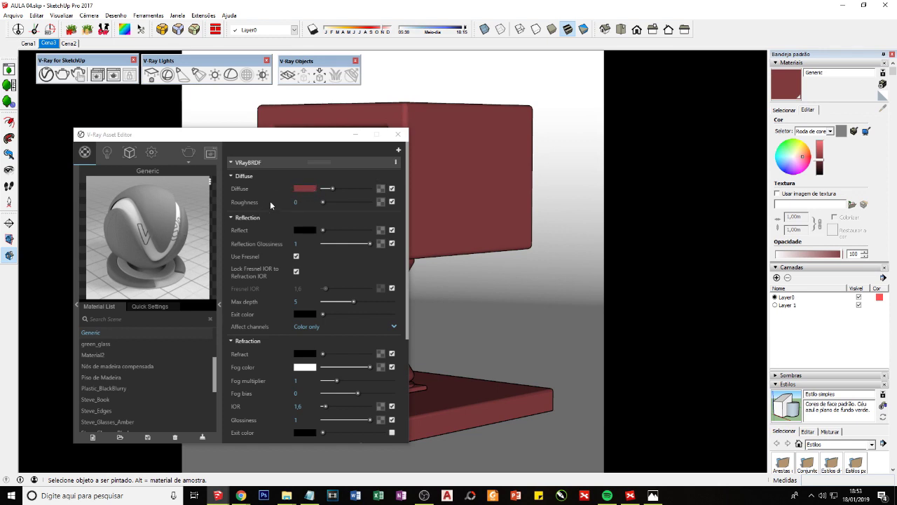
{"action": "left_click_drag", "start_coordinate": [333, 190], "coordinate": [333, 188]}
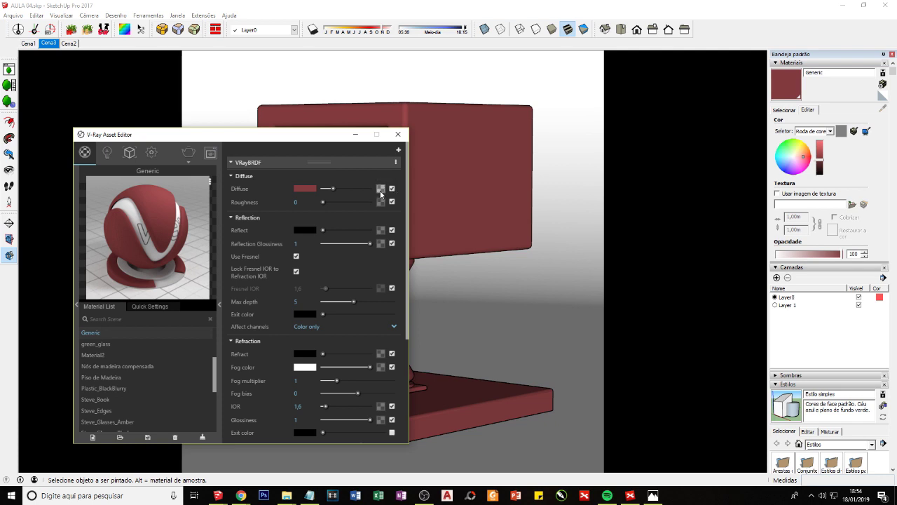
- Open the Diffuse slot's texture list showing Angle Blend, Bitmap, Texture Blend and others
{"action": "left_click", "coordinate": [380, 189]}
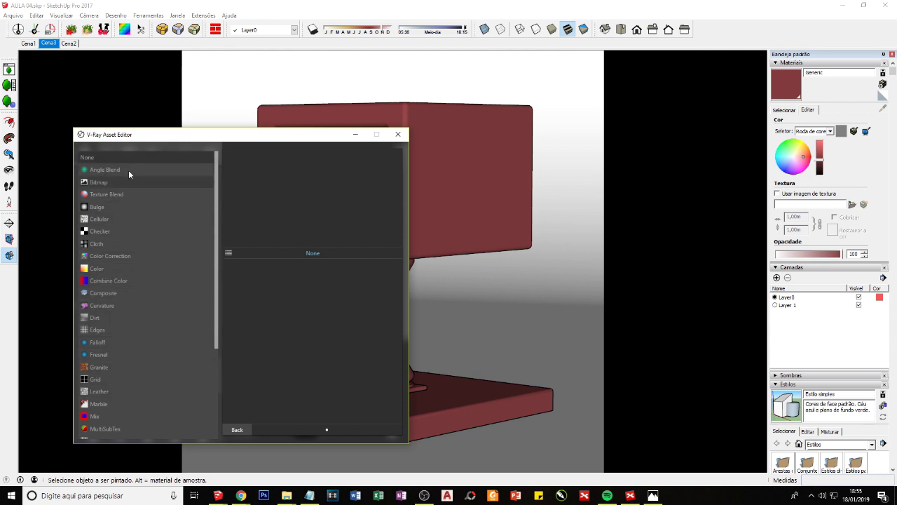
{"action": "scroll", "coordinate": [100, 367], "scroll_direction": "down", "scroll_amount": 1}
{"action": "scroll", "coordinate": [104, 368], "scroll_direction": "up", "scroll_amount": 1}
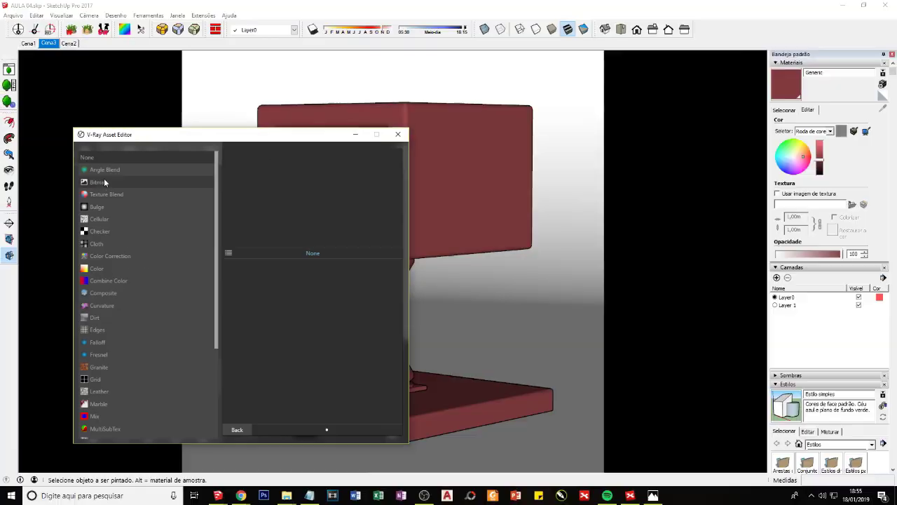
- Set Diffuse to a Bitmap of Bônus 2_Materiais > Madeira > Favoritos > Madeira 04.1.jpg
{"action": "left_click", "coordinate": [104, 181]}
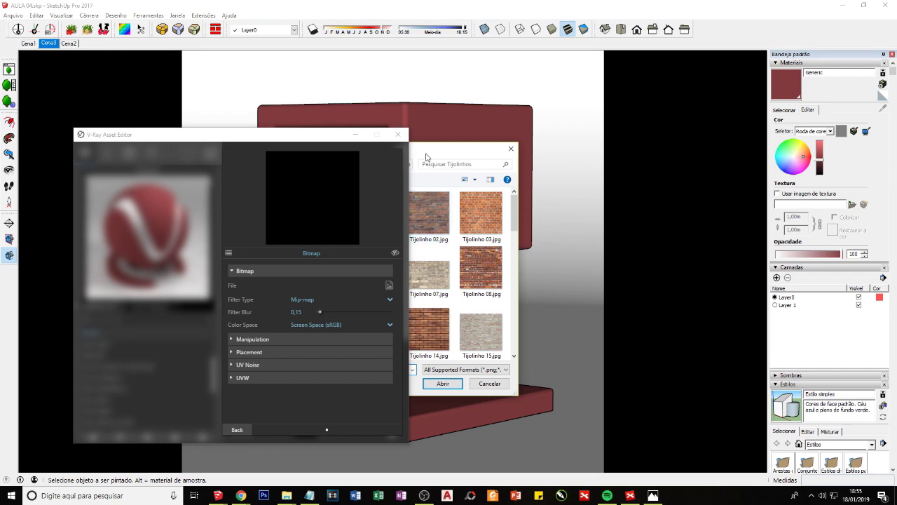
{"action": "left_click_drag", "start_coordinate": [427, 157], "coordinate": [750, 136]}
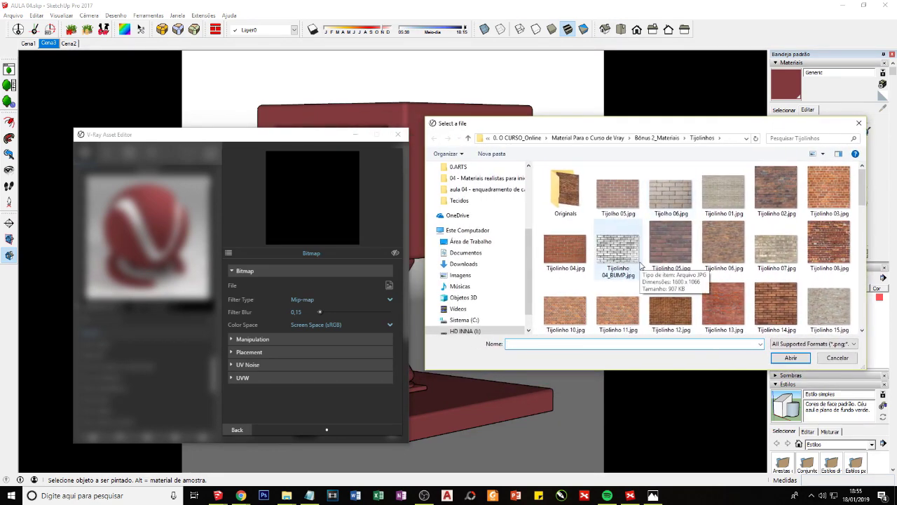
{"action": "scroll", "coordinate": [617, 270], "scroll_direction": "down", "scroll_amount": 1}
{"action": "scroll", "coordinate": [652, 281], "scroll_direction": "up", "scroll_amount": 1}
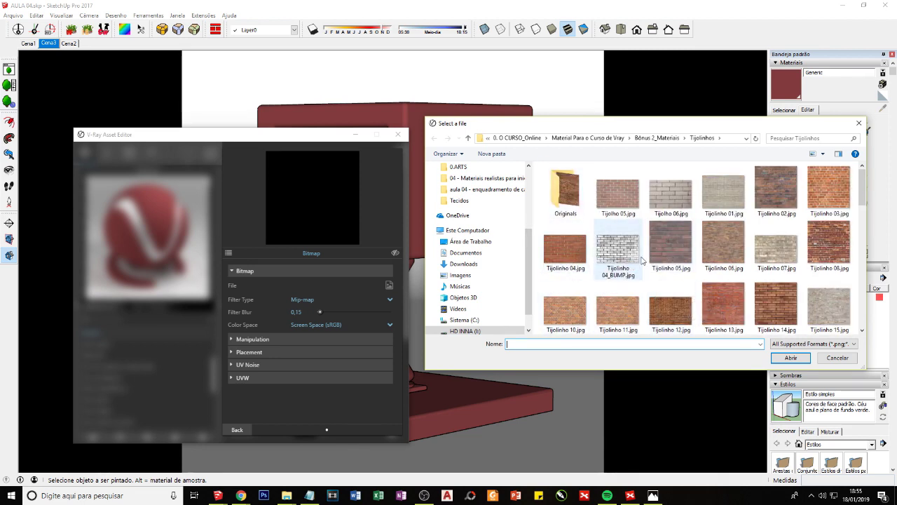
{"action": "left_click", "coordinate": [658, 138]}
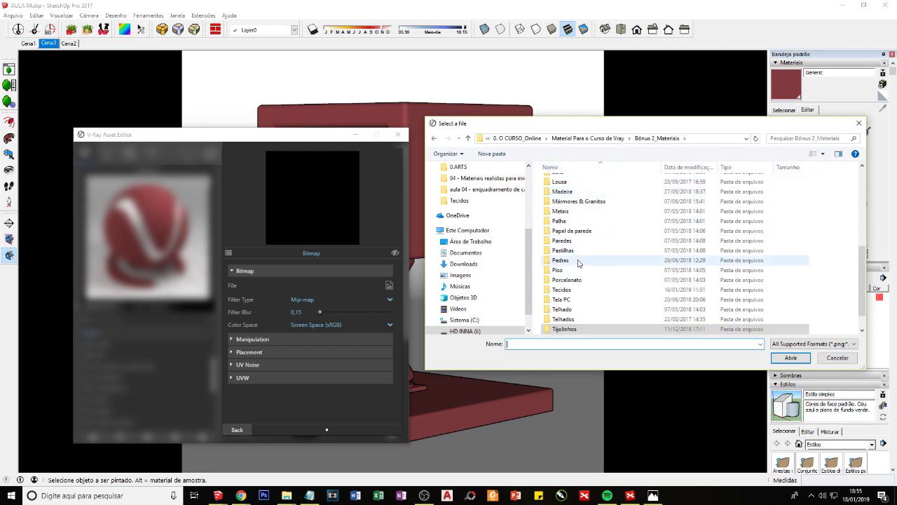
{"action": "double_click", "coordinate": [561, 191]}
{"action": "double_click", "coordinate": [615, 189]}
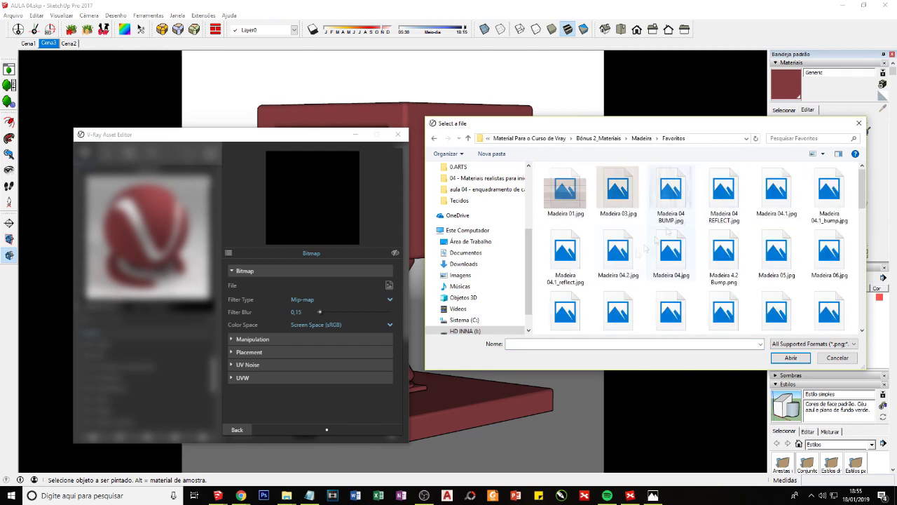
{"action": "left_click", "coordinate": [776, 188]}
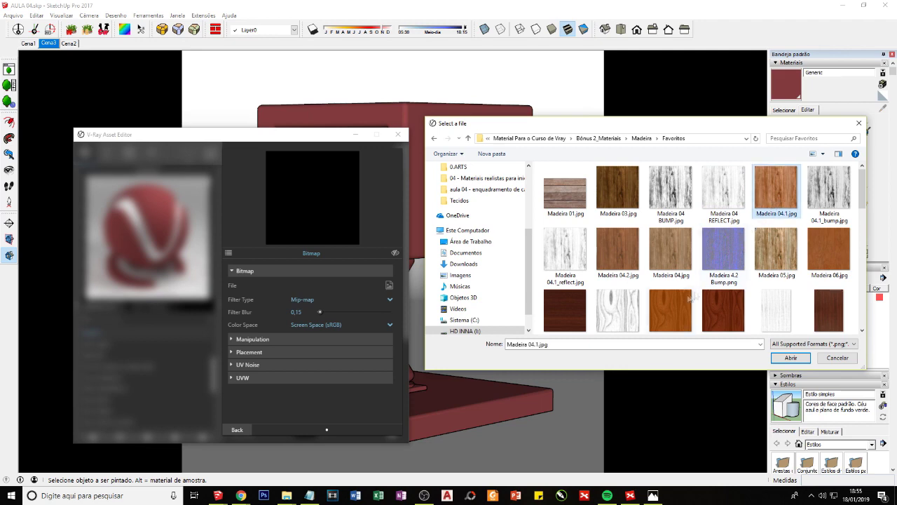
{"action": "left_click", "coordinate": [791, 357]}
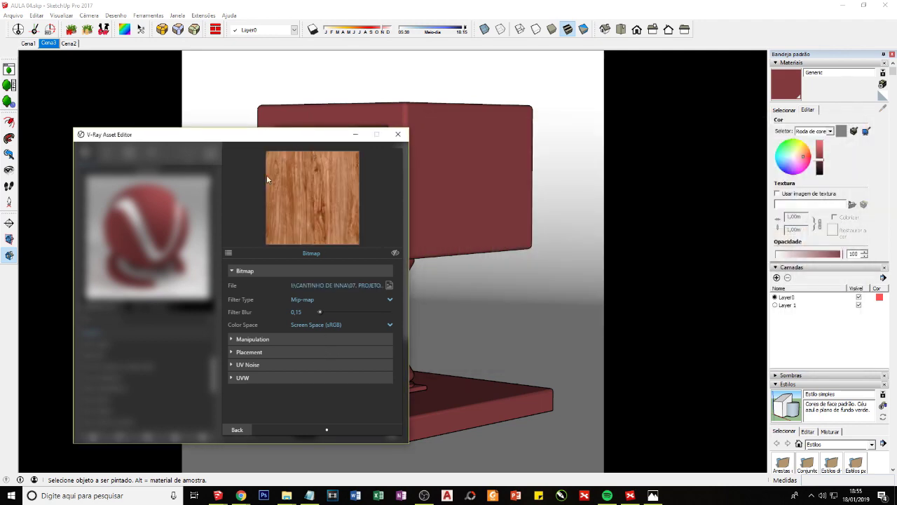
{"action": "left_click", "coordinate": [246, 429]}
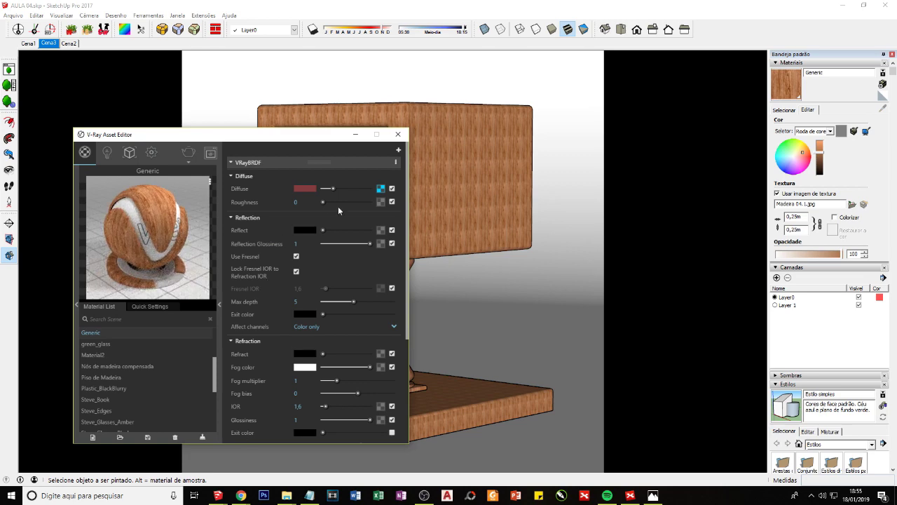
- Clear the wood texture from the Diffuse slot so the trophy turns dark red
{"action": "left_click_drag", "start_coordinate": [250, 143], "coordinate": [189, 113]}
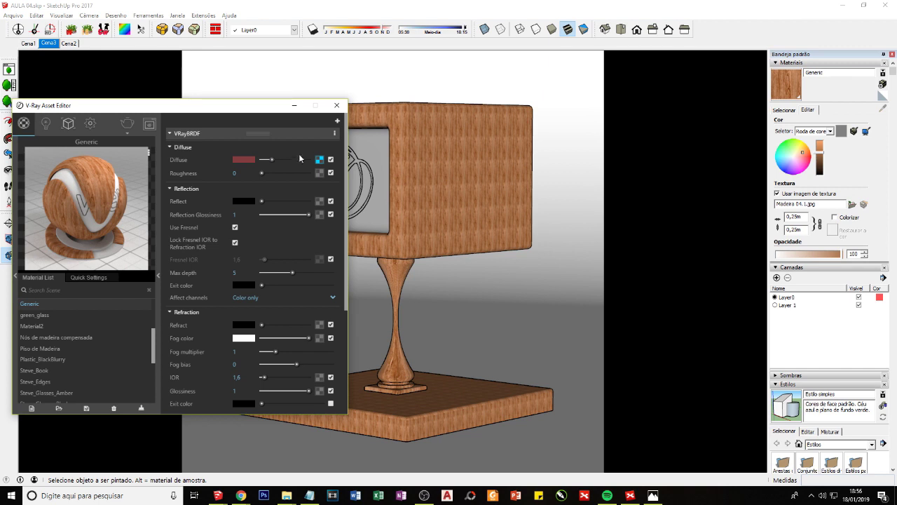
{"action": "right_click", "coordinate": [320, 160]}
{"action": "left_click", "coordinate": [327, 188]}
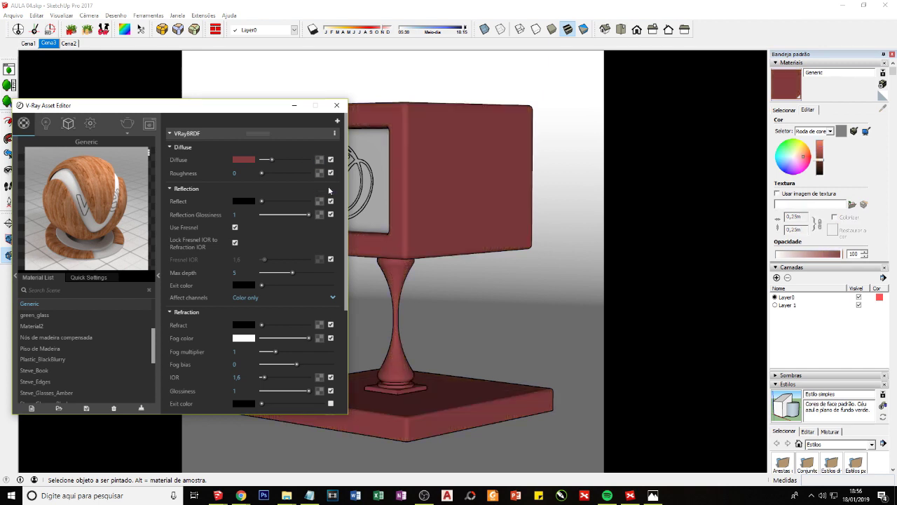
{"action": "left_click", "coordinate": [337, 105]}
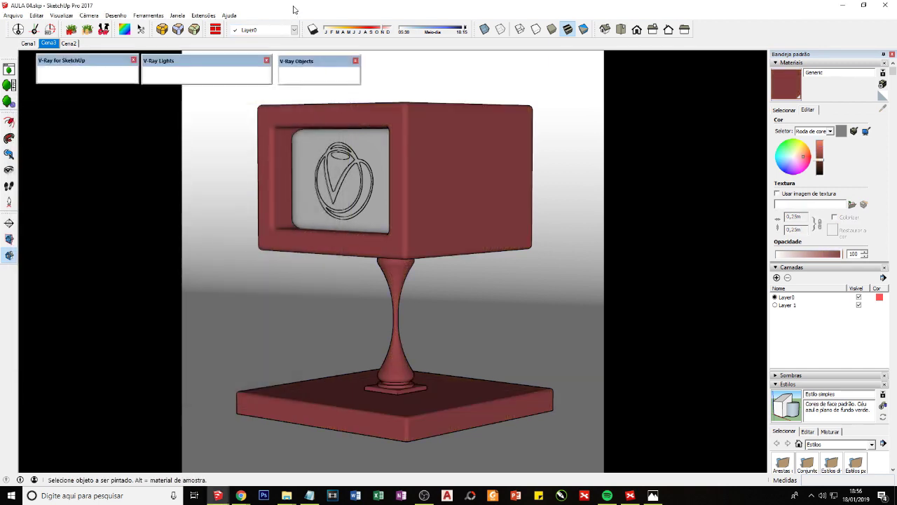
- Reopen the V-Ray Asset Editor on Generic and show the Diffuse texture-type list
{"action": "left_click", "coordinate": [47, 75]}
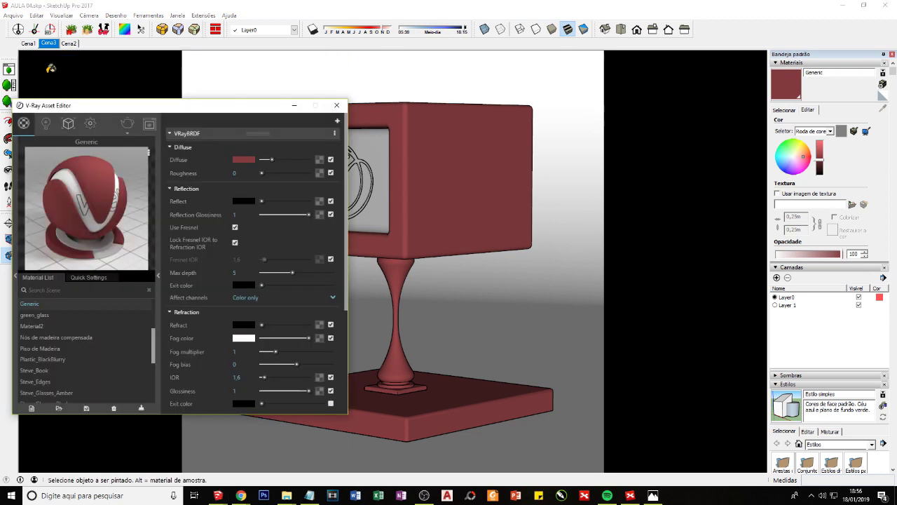
{"action": "left_click", "coordinate": [158, 233]}
{"action": "left_click", "coordinate": [160, 233]}
{"action": "left_click", "coordinate": [320, 160]}
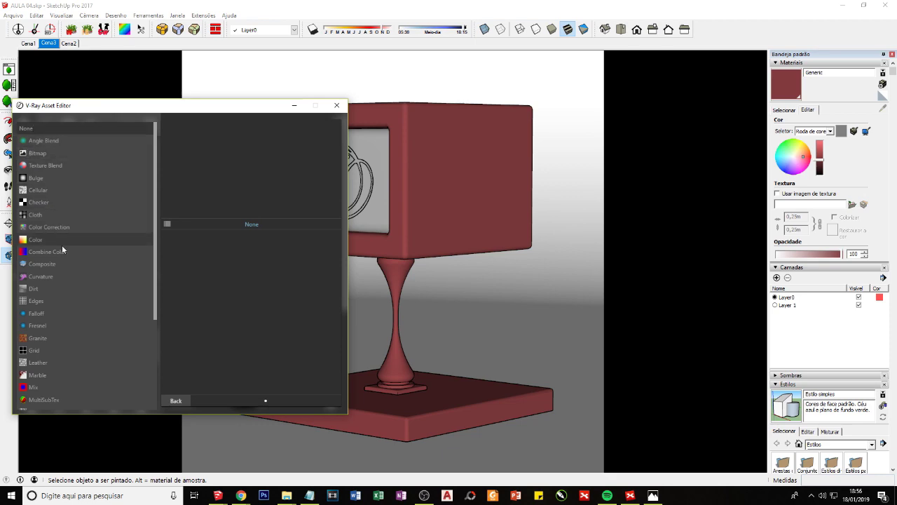
- Apply Madeira 04.1.jpg as the Diffuse Bitmap and return to the main parameters
{"action": "left_click", "coordinate": [33, 155]}
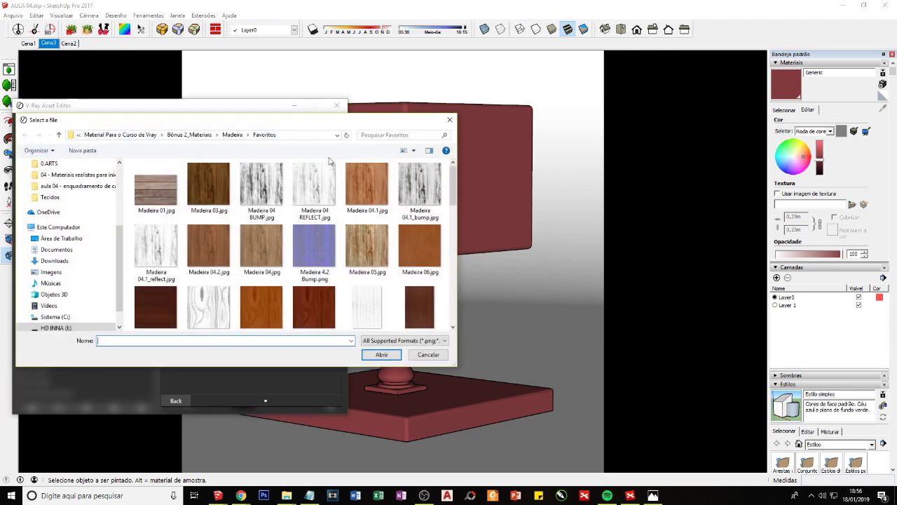
{"action": "left_click", "coordinate": [366, 182]}
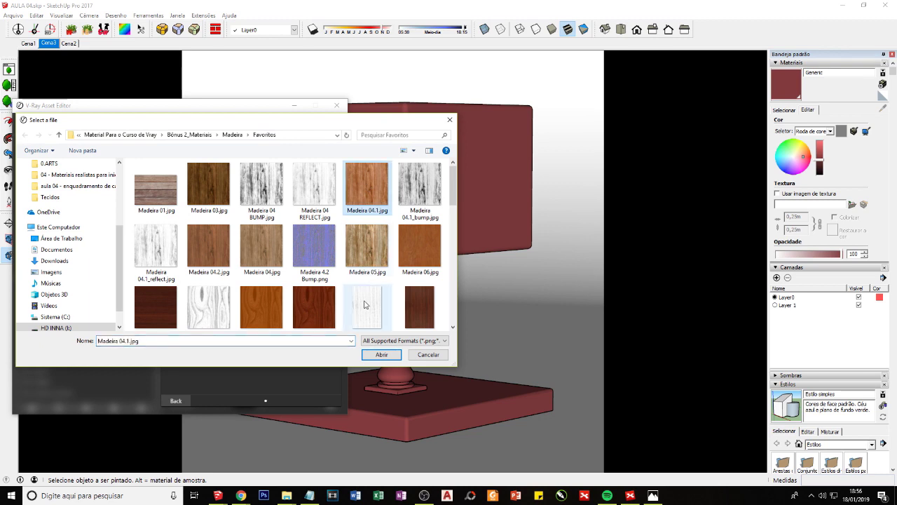
{"action": "left_click", "coordinate": [379, 354]}
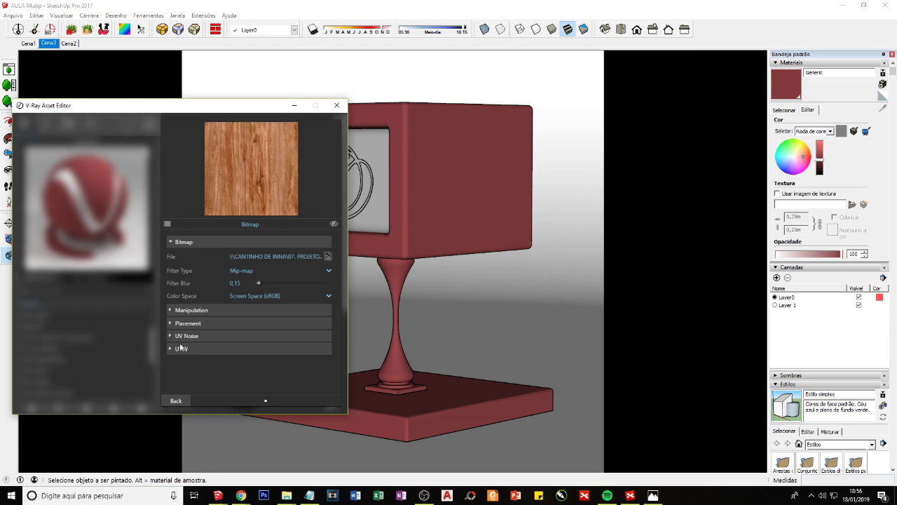
{"action": "left_click", "coordinate": [180, 399]}
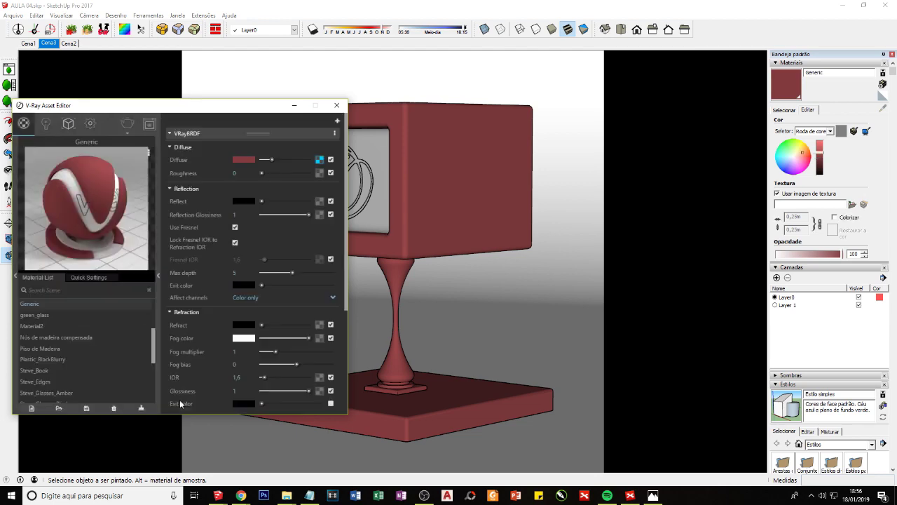
- Lighten the Diffuse base colour, then close the V-Ray material editor
{"action": "left_click_drag", "start_coordinate": [140, 106], "coordinate": [249, 122]}
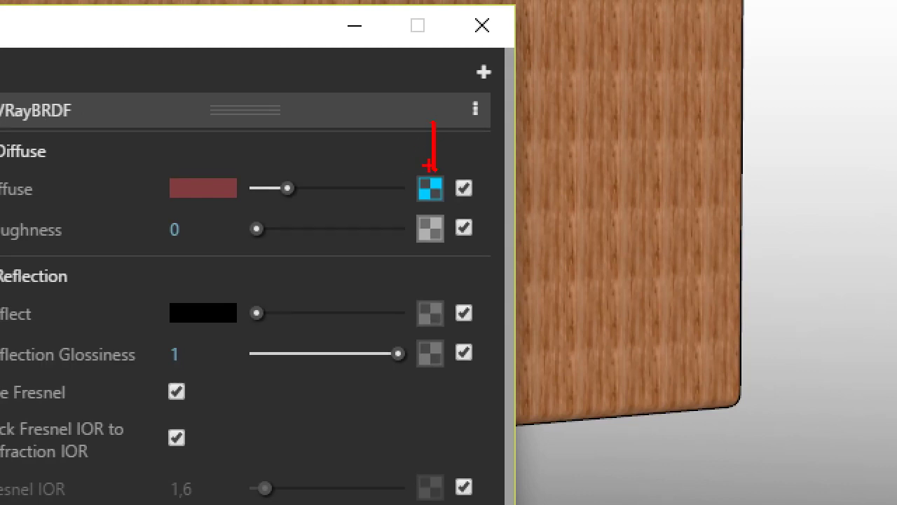
{"action": "left_click_drag", "start_coordinate": [427, 166], "coordinate": [456, 166]}
{"action": "mouse_move", "coordinate": [224, 149]}
{"action": "left_mouse_down"}
{"action": "mouse_move", "coordinate": [254, 146]}
{"action": "mouse_move", "coordinate": [169, 124]}
{"action": "left_mouse_up"}
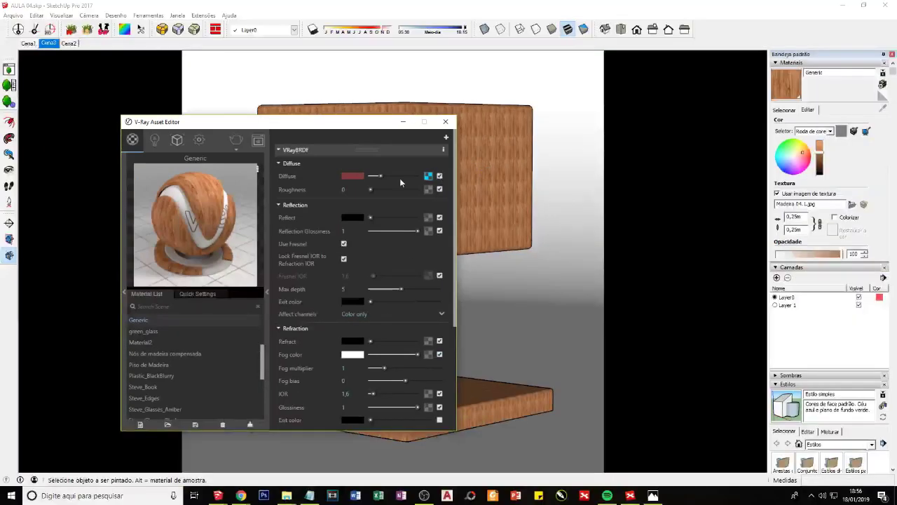
{"action": "mouse_move", "coordinate": [400, 178]}
{"action": "left_mouse_down"}
{"action": "mouse_move", "coordinate": [417, 176]}
{"action": "mouse_move", "coordinate": [366, 176]}
{"action": "mouse_move", "coordinate": [407, 176]}
{"action": "mouse_move", "coordinate": [394, 178]}
{"action": "left_mouse_up"}
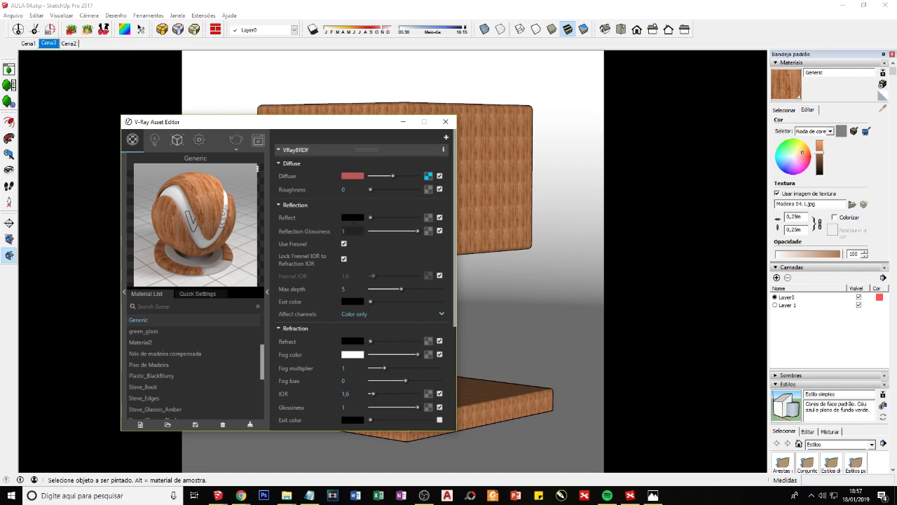
{"action": "left_click_drag", "start_coordinate": [394, 124], "coordinate": [266, 114]}
{"action": "left_click", "coordinate": [267, 112]}
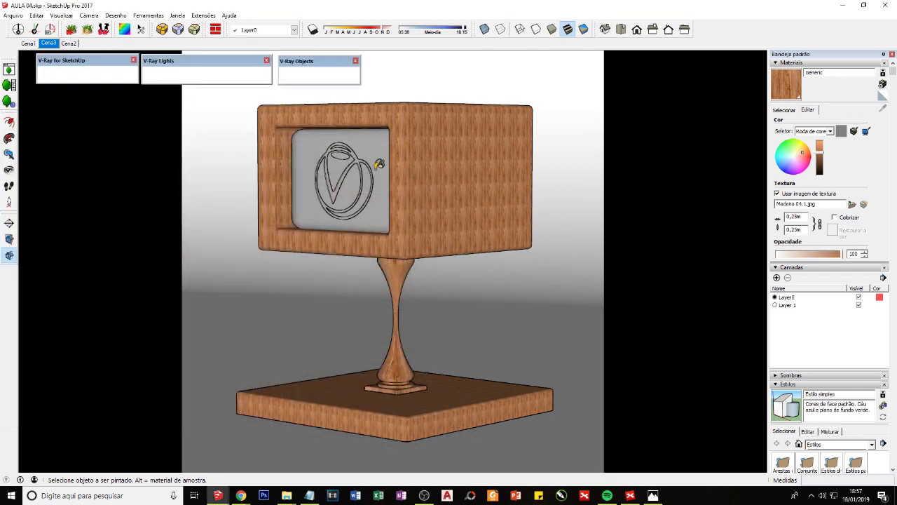
- Review the Como colocar uma textura no Vray?, Mapa BITMAP and Quadradinho azul topics, then reopen SketchUp's material editor
{"action": "left_click", "coordinate": [630, 495]}
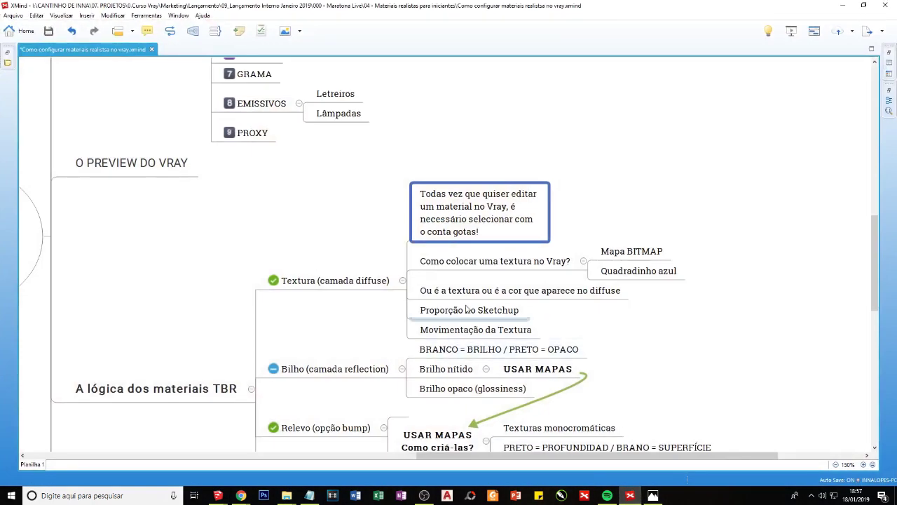
{"action": "left_click", "coordinate": [495, 265]}
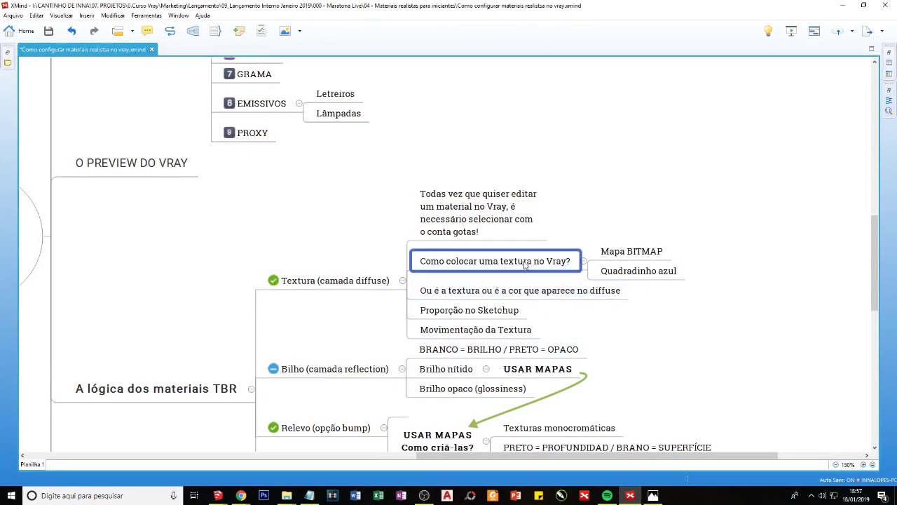
{"action": "left_click", "coordinate": [623, 254]}
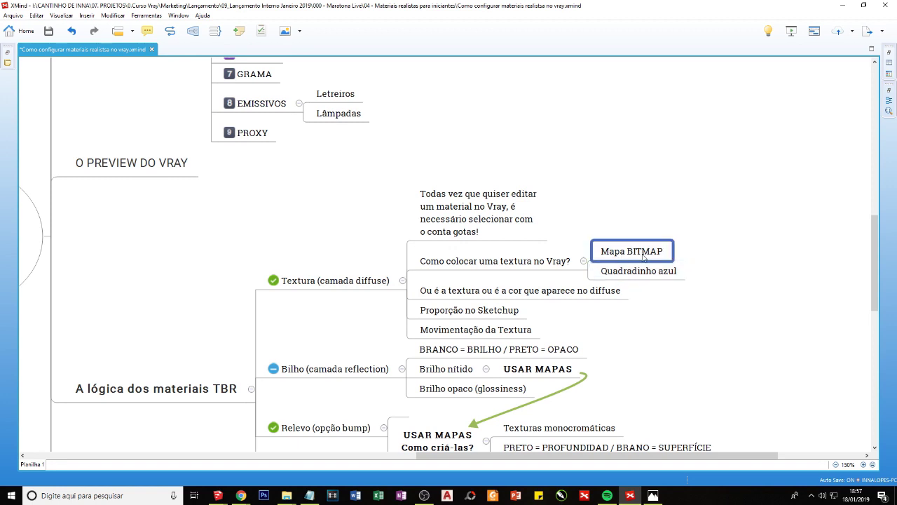
{"action": "left_click", "coordinate": [642, 271]}
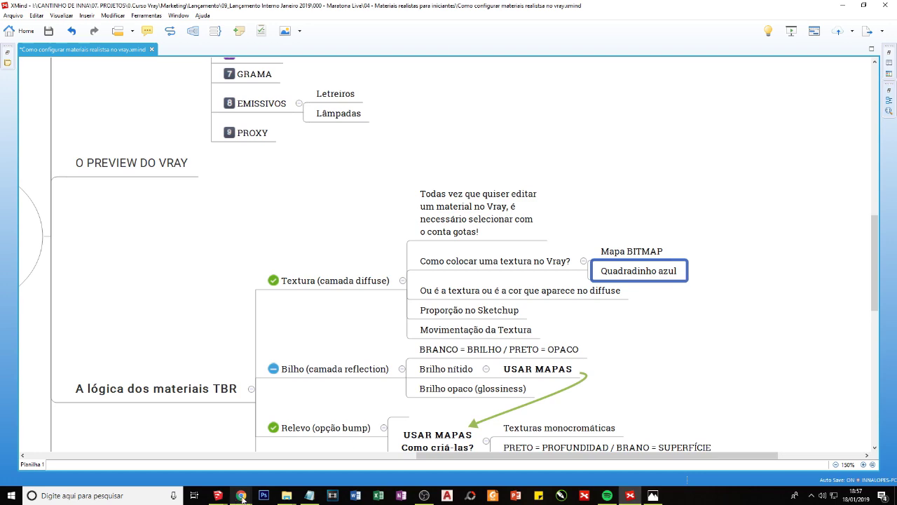
{"action": "left_click", "coordinate": [182, 456]}
{"action": "left_click", "coordinate": [39, 62]}
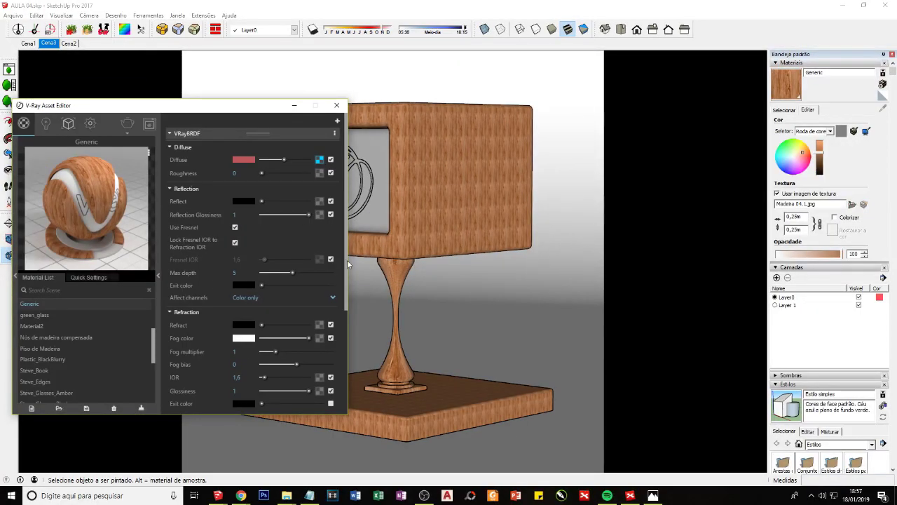
- Read the Ou é a textura ou é a cor que aparece no diffuse topic, then adjust Diffuse brightness
{"action": "left_click", "coordinate": [631, 495]}
{"action": "scroll", "coordinate": [428, 235], "scroll_direction": "down", "scroll_amount": 2}
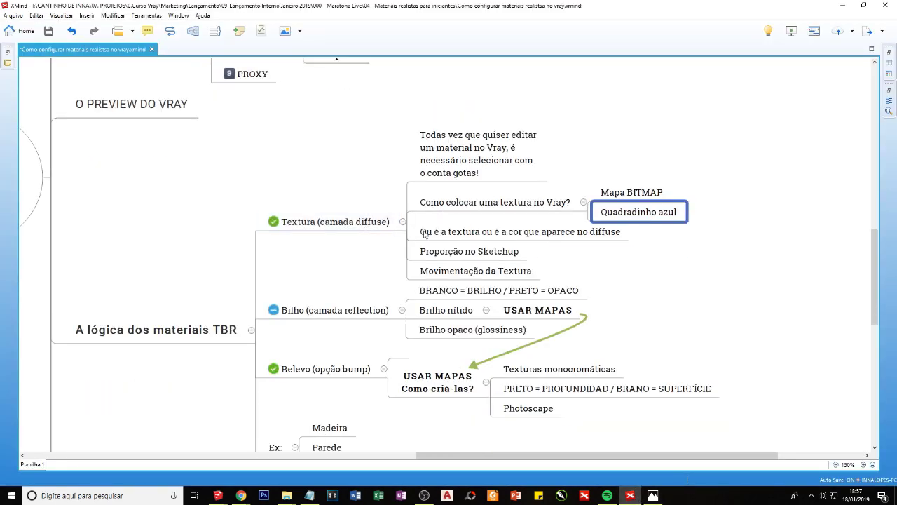
{"action": "left_click", "coordinate": [438, 235]}
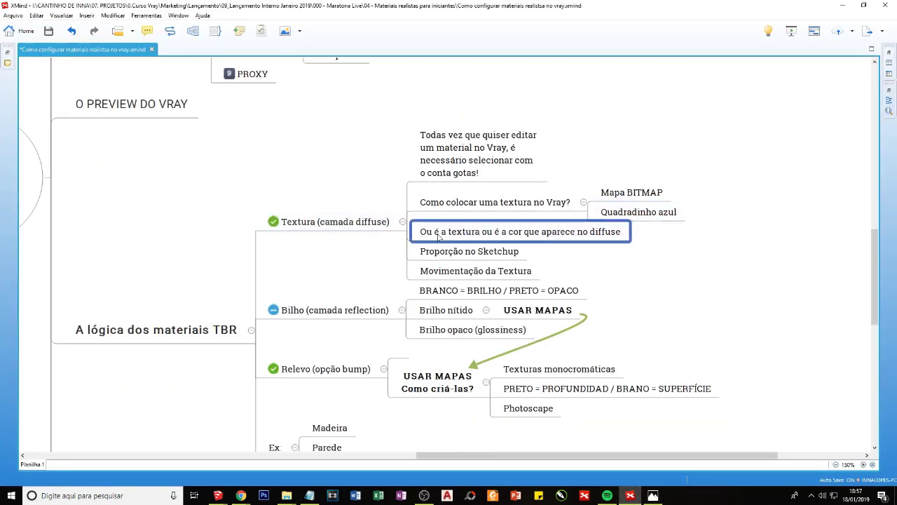
{"action": "left_click", "coordinate": [630, 494]}
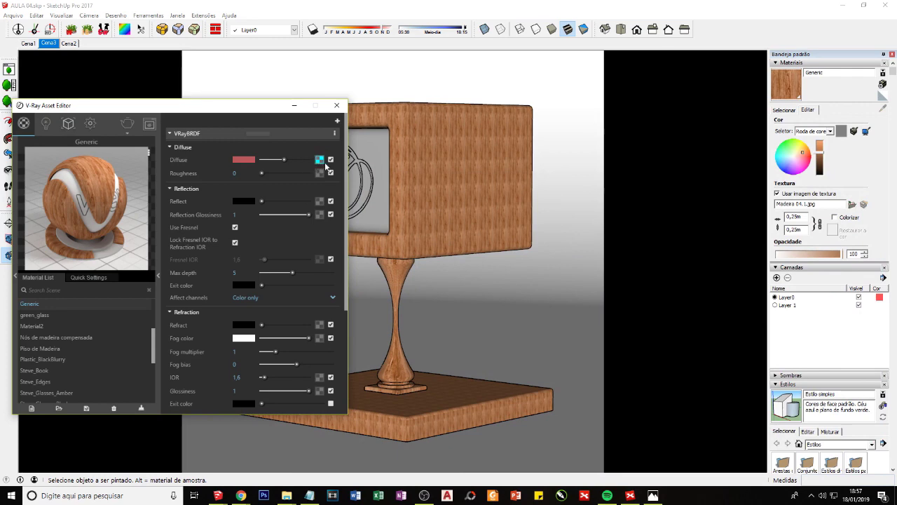
{"action": "mouse_move", "coordinate": [284, 159]}
{"action": "left_mouse_down"}
{"action": "mouse_move", "coordinate": [266, 159]}
{"action": "mouse_move", "coordinate": [288, 160]}
{"action": "left_mouse_up"}
- Review the Proporção no Sketchup and Movimentação da Textura topics in XMind
{"action": "left_click", "coordinate": [630, 495]}
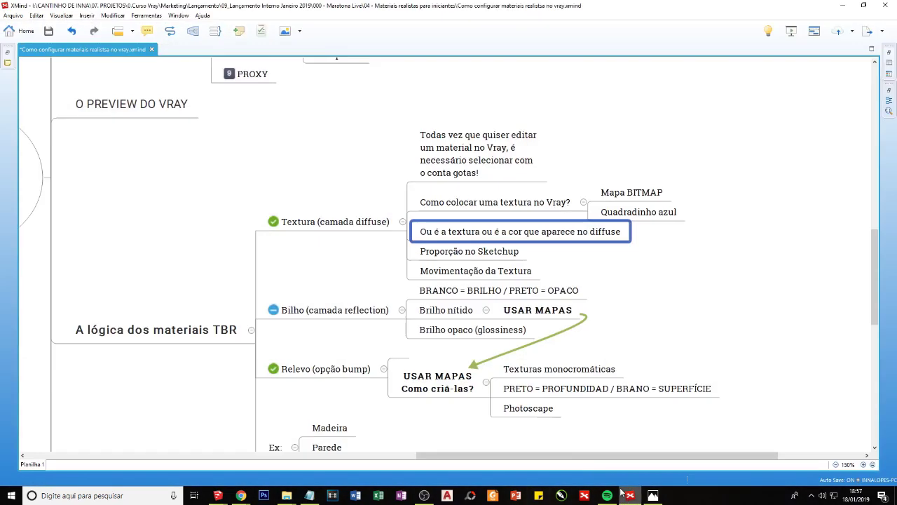
{"action": "left_click", "coordinate": [428, 254]}
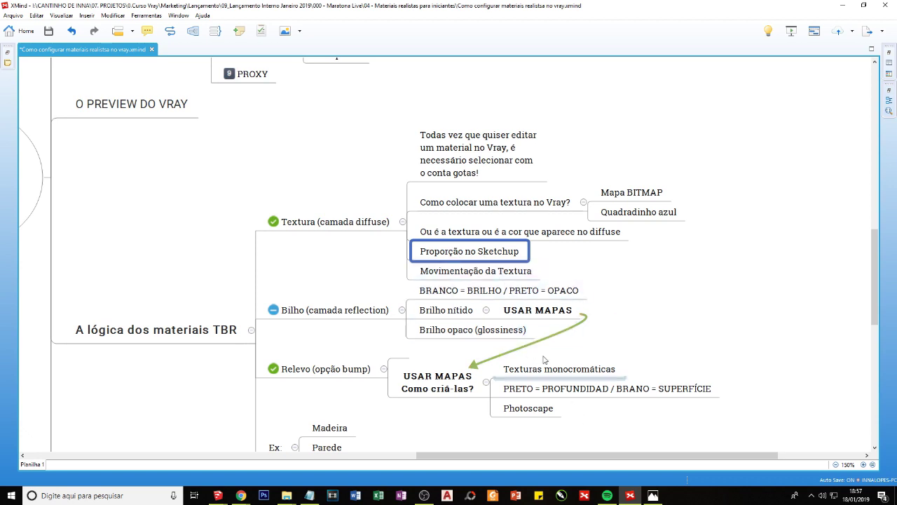
{"action": "left_click", "coordinate": [442, 275]}
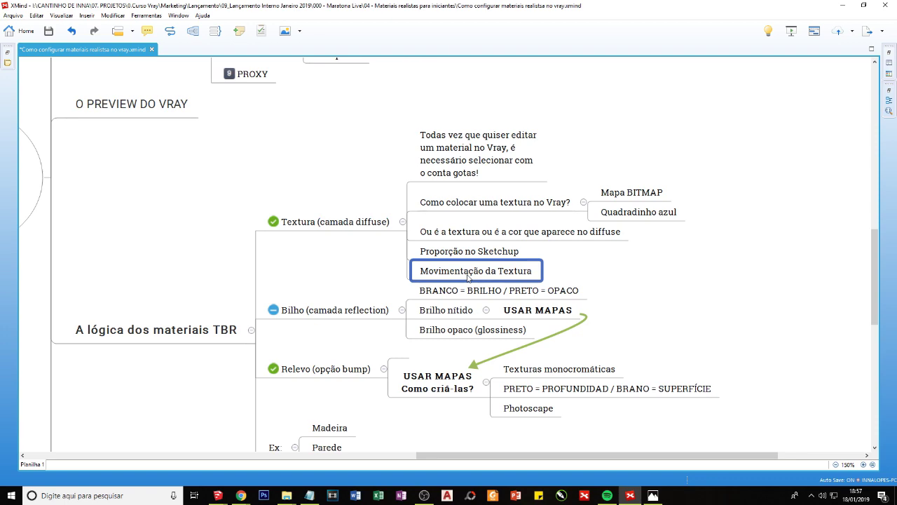
{"action": "scroll", "coordinate": [467, 277], "scroll_direction": "up", "scroll_amount": 2}
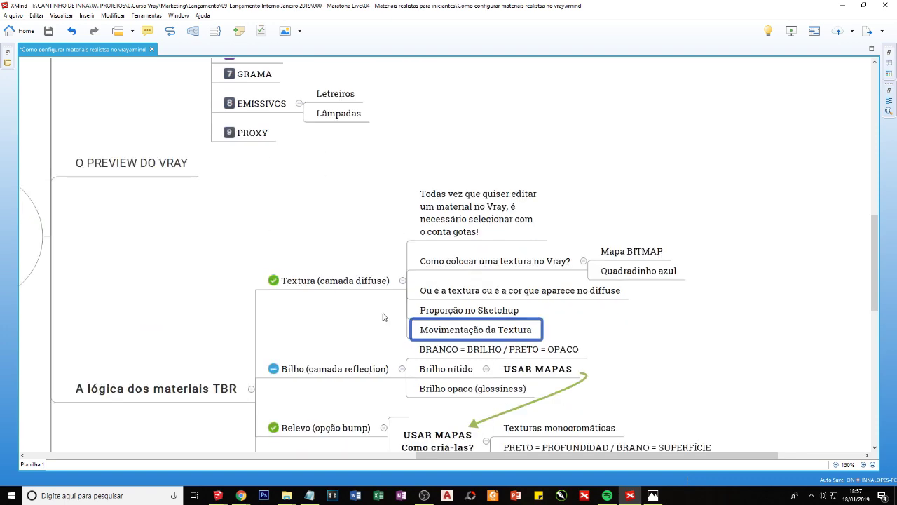
{"action": "scroll", "coordinate": [371, 294], "scroll_direction": "up", "scroll_amount": 2}
{"action": "scroll", "coordinate": [396, 319], "scroll_direction": "down", "scroll_amount": 4}
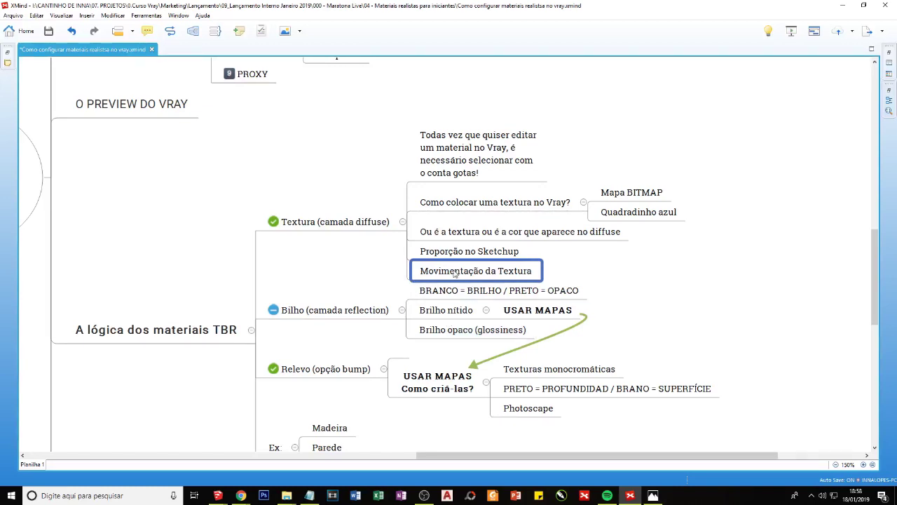
{"action": "left_click", "coordinate": [456, 250]}
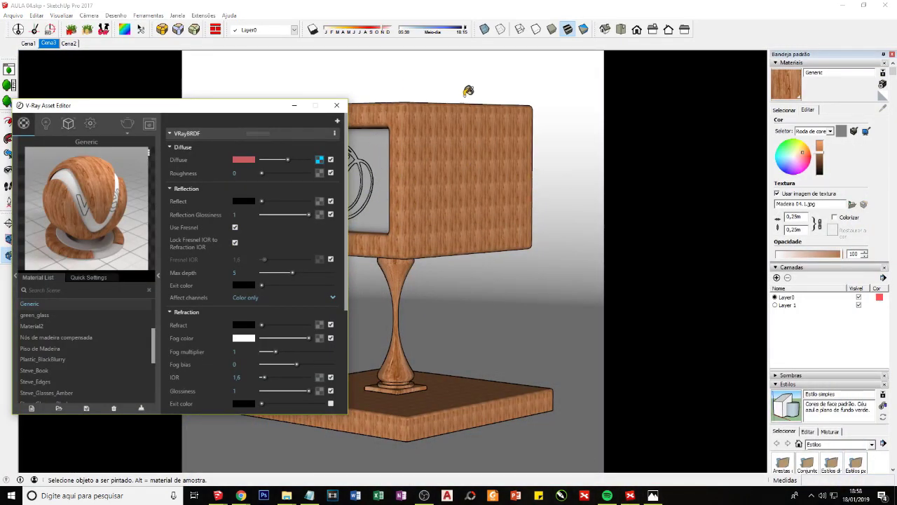
- Hide the V-Ray Asset Editor, examine the box's Madeira wood texture up close, then return to scene Cena3
{"action": "left_click", "coordinate": [294, 107]}
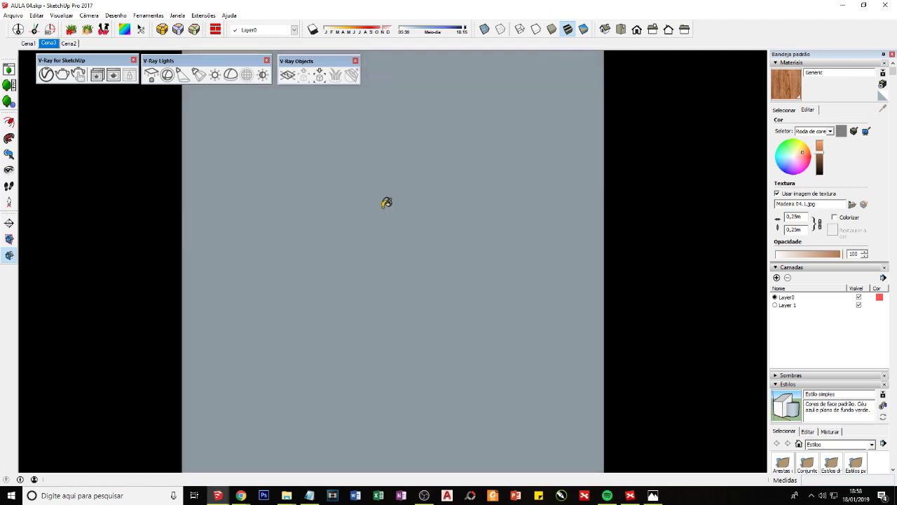
{"action": "left_click", "coordinate": [8, 153]}
{"action": "scroll", "coordinate": [388, 202], "scroll_direction": "up", "scroll_amount": 3}
{"action": "scroll", "coordinate": [421, 176], "scroll_direction": "up", "scroll_amount": 2}
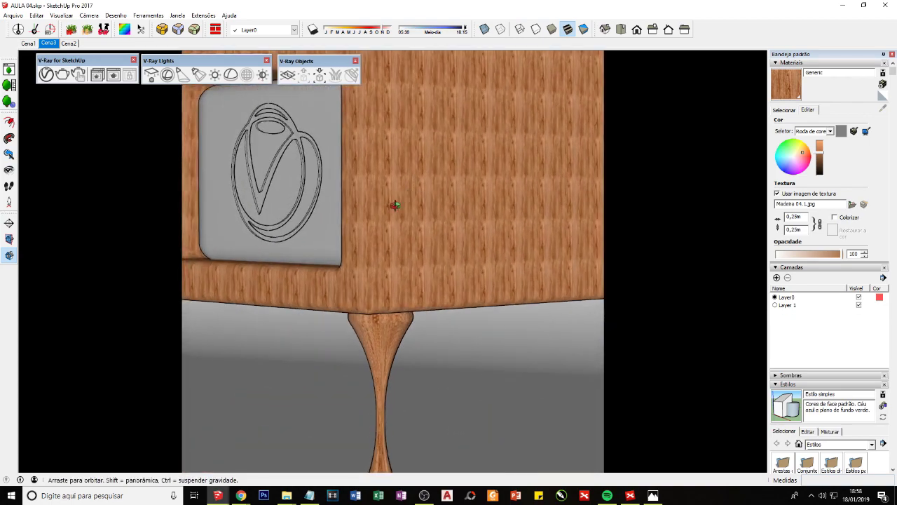
{"action": "mouse_move", "coordinate": [395, 206]}
{"action": "middle_mouse_down"}
{"action": "mouse_move", "coordinate": [301, 242]}
{"action": "mouse_move", "coordinate": [359, 258]}
{"action": "mouse_move", "coordinate": [432, 248]}
{"action": "mouse_move", "coordinate": [454, 198]}
{"action": "mouse_move", "coordinate": [357, 255]}
{"action": "mouse_move", "coordinate": [425, 210]}
{"action": "mouse_move", "coordinate": [278, 427]}
{"action": "mouse_move", "coordinate": [320, 370]}
{"action": "mouse_move", "coordinate": [640, 296]}
{"action": "mouse_move", "coordinate": [414, 278]}
{"action": "mouse_move", "coordinate": [469, 326]}
{"action": "mouse_move", "coordinate": [465, 202]}
{"action": "mouse_move", "coordinate": [456, 210]}
{"action": "mouse_move", "coordinate": [473, 269]}
{"action": "mouse_move", "coordinate": [435, 315]}
{"action": "middle_mouse_up"}
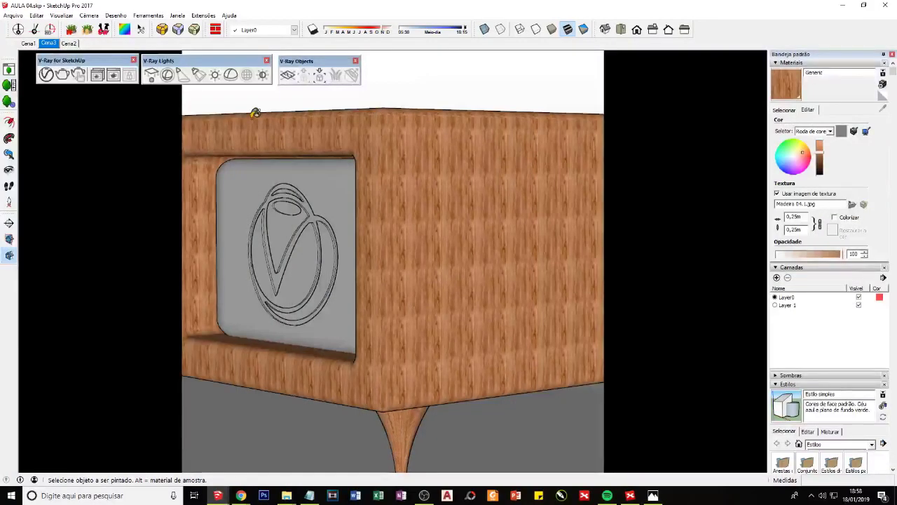
{"action": "left_click", "coordinate": [49, 44]}
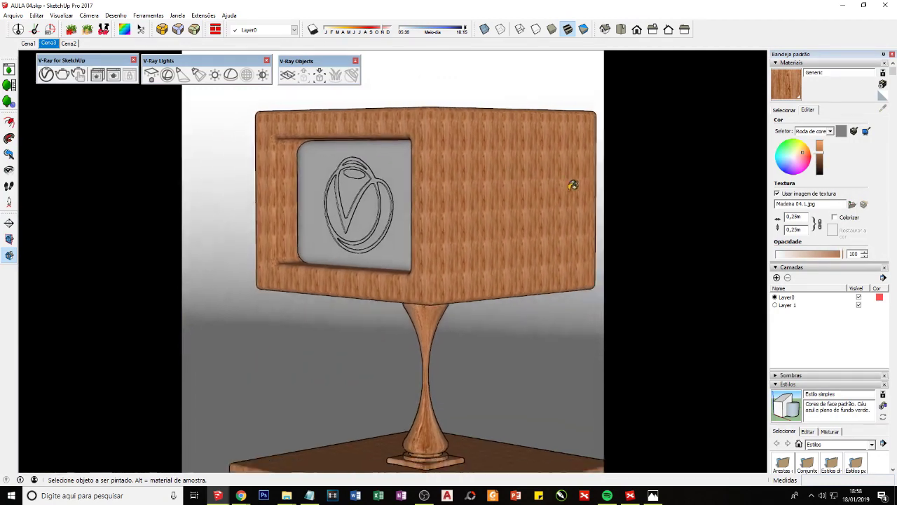
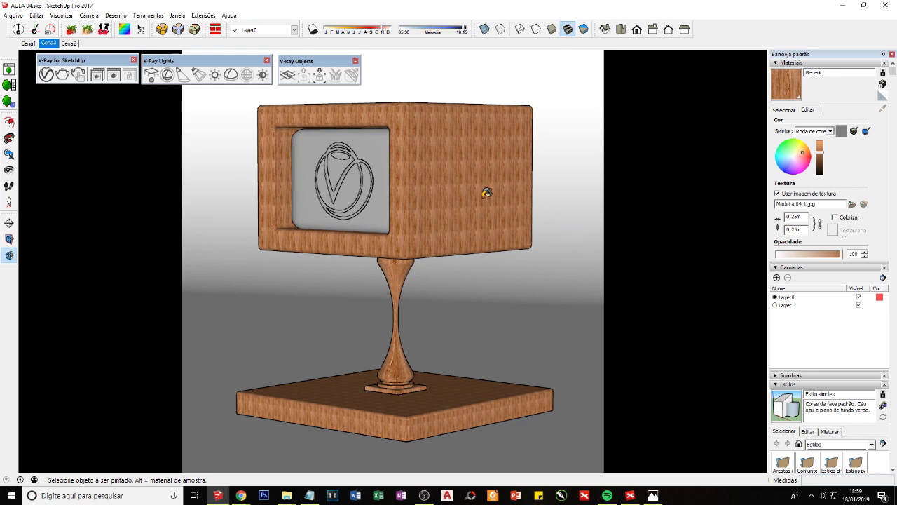
- Set the wood texture width to 2 m and open the V-Ray Asset Editor
{"action": "double_click", "coordinate": [803, 217]}
{"action": "type", "text": "2"}
{"action": "key", "text": "Return"}
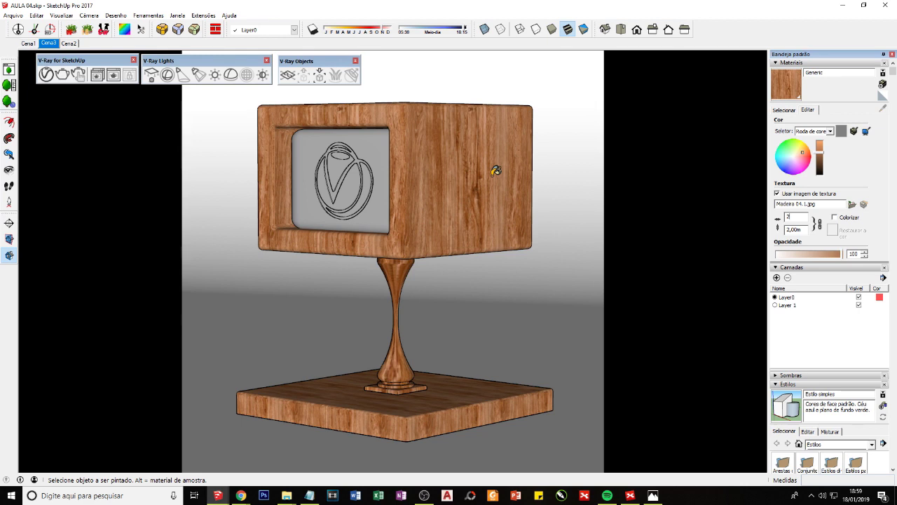
{"action": "left_click", "coordinate": [45, 75]}
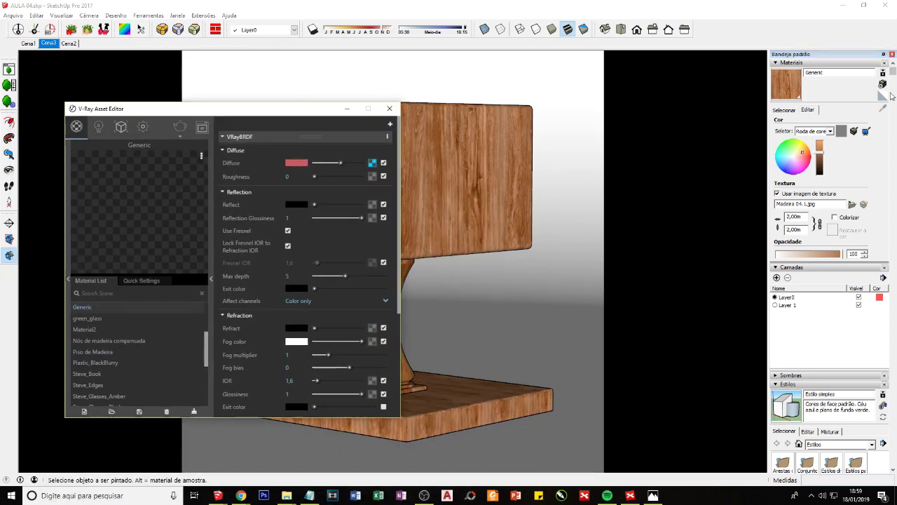
{"action": "left_click", "coordinate": [784, 110]}
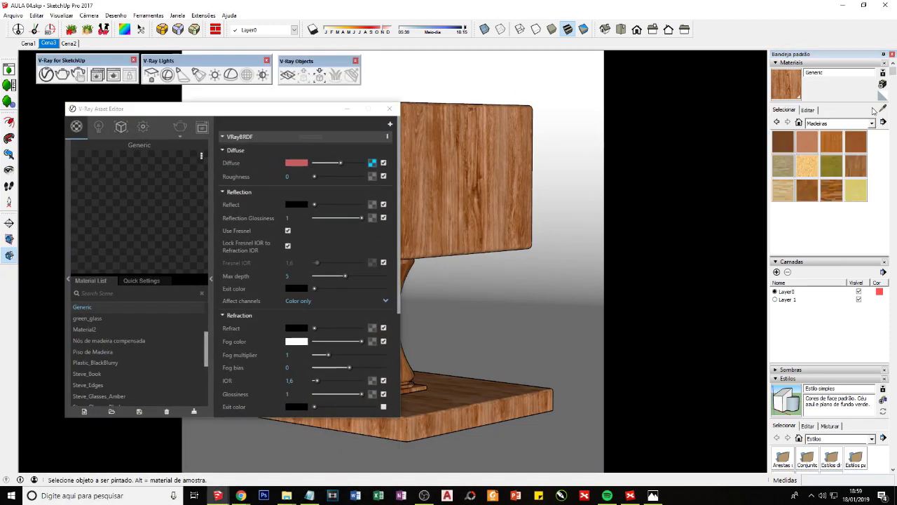
{"action": "left_click", "coordinate": [346, 109]}
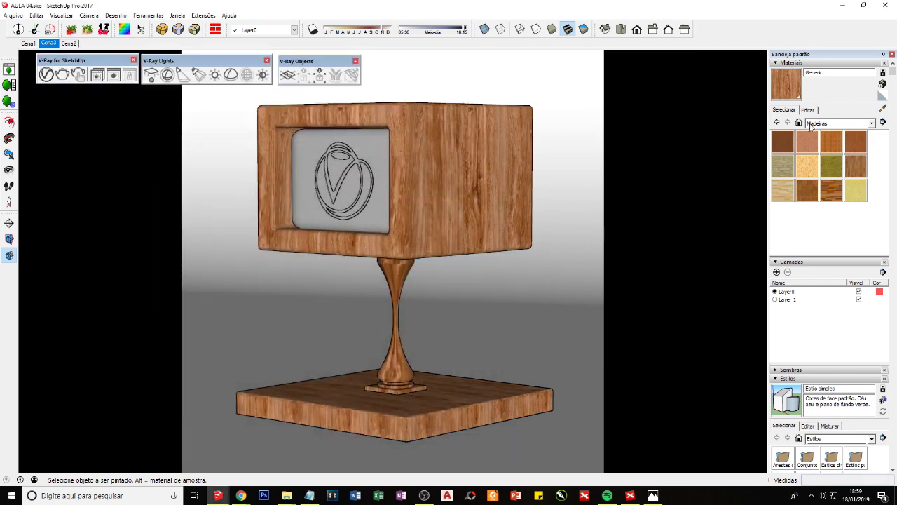
{"action": "mouse_move", "coordinate": [414, 194]}
{"action": "middle_mouse_down"}
{"action": "mouse_move", "coordinate": [427, 210]}
{"action": "mouse_move", "coordinate": [287, 258]}
{"action": "middle_mouse_up"}
{"action": "scroll", "coordinate": [431, 221], "scroll_direction": "down", "scroll_amount": 3}
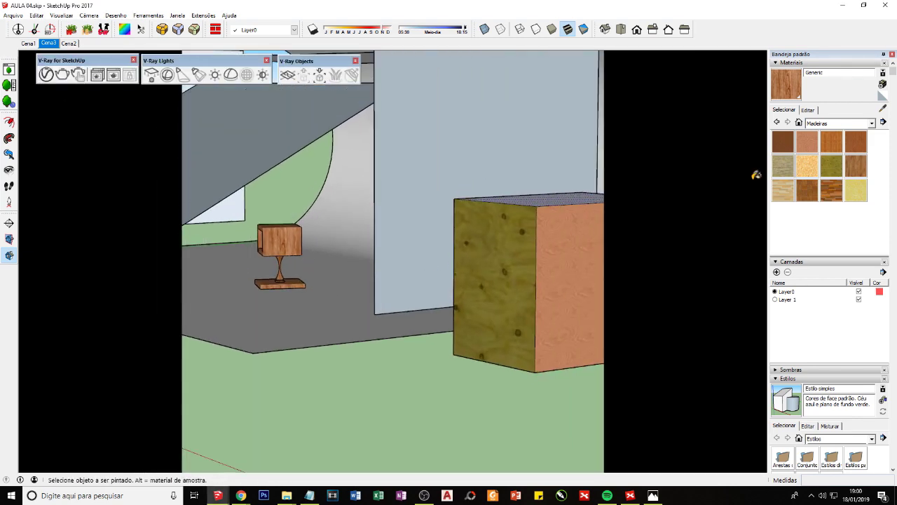
{"action": "left_click", "coordinate": [883, 109]}
{"action": "left_click", "coordinate": [522, 242]}
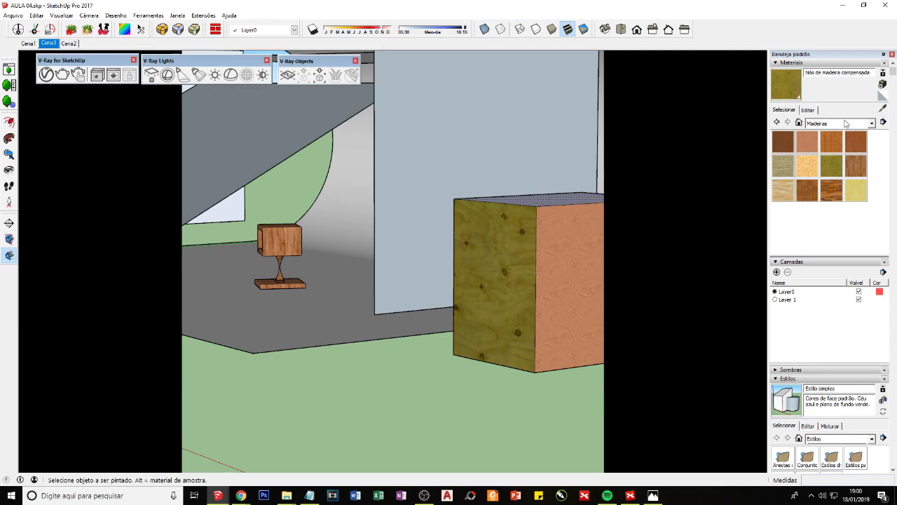
{"action": "left_click", "coordinate": [45, 75]}
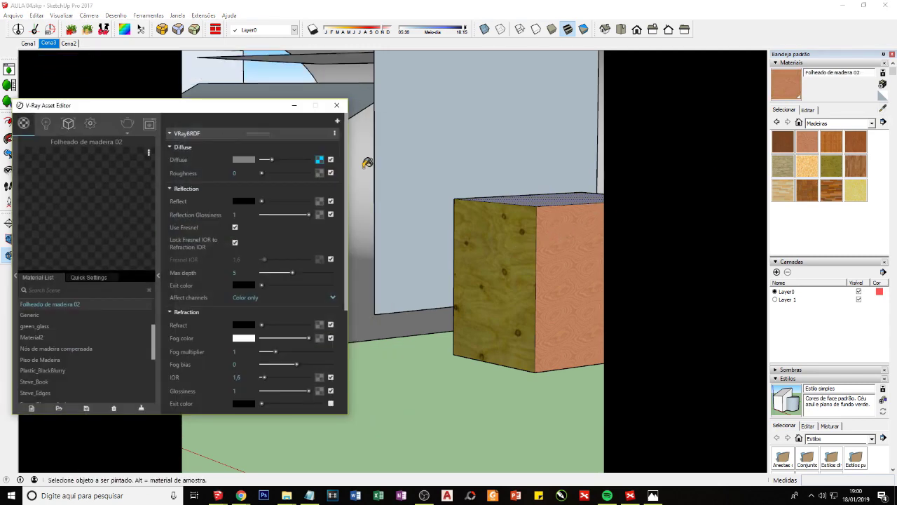
{"action": "left_click_drag", "start_coordinate": [112, 105], "coordinate": [183, 111]}
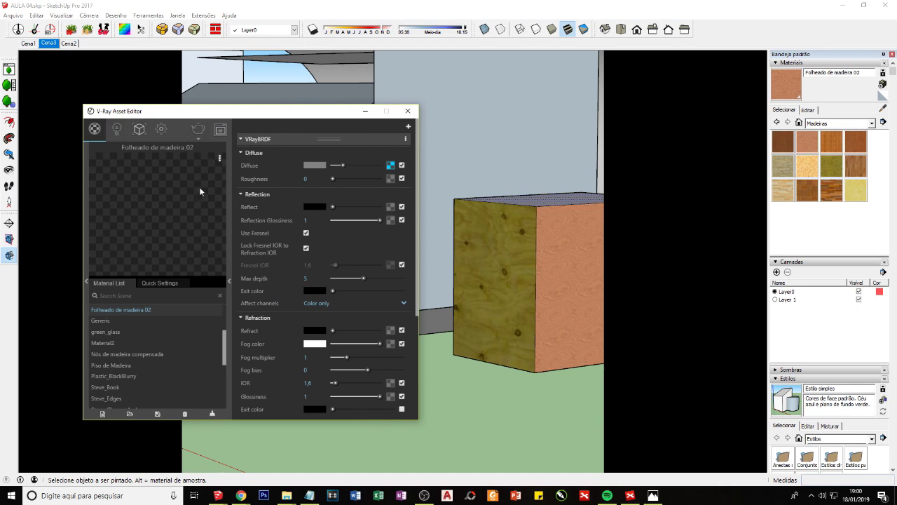
{"action": "left_click", "coordinate": [408, 111]}
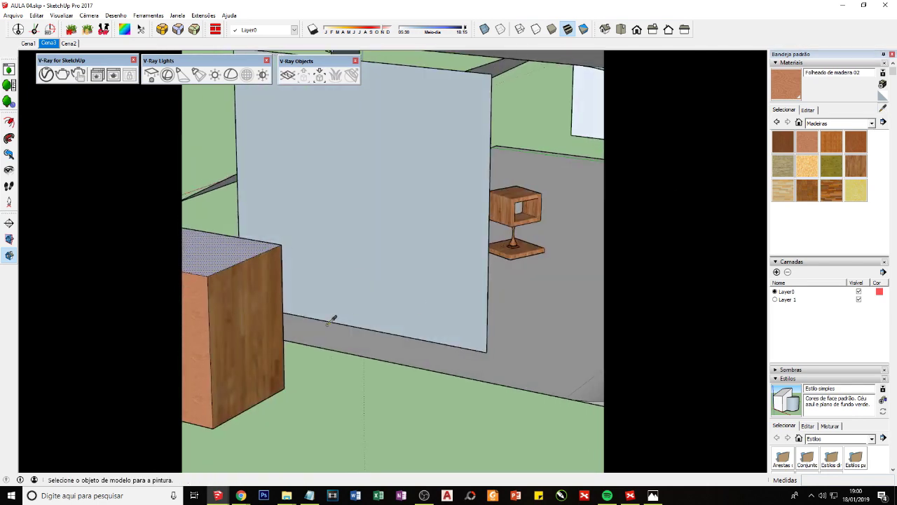
{"action": "left_click", "coordinate": [241, 330], "text": "alt"}
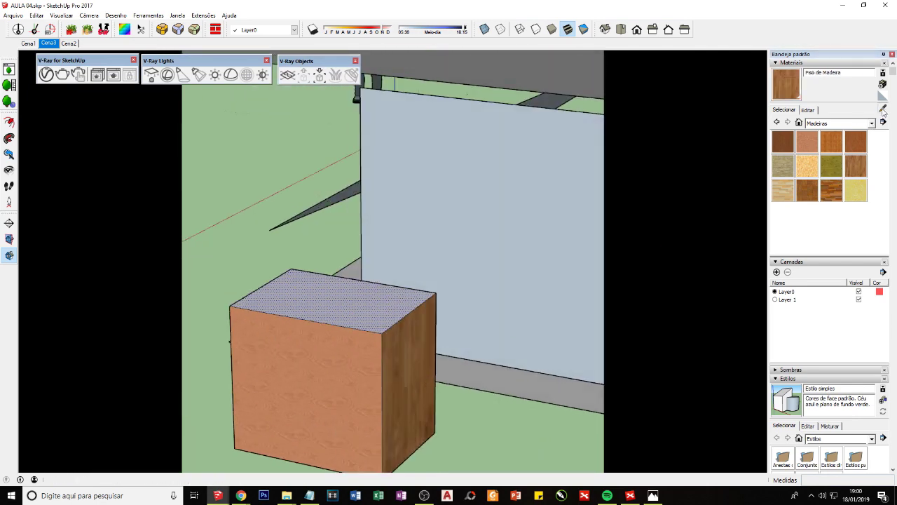
{"action": "left_click", "coordinate": [377, 297], "text": "alt"}
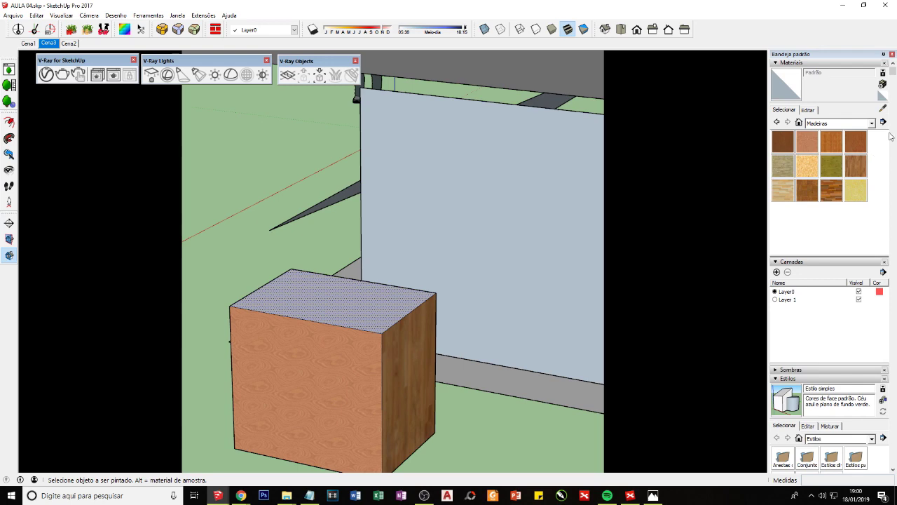
{"action": "left_click", "coordinate": [380, 344], "text": "alt"}
{"action": "middle_click_drag", "start_coordinate": [381, 344], "coordinate": [532, 306]}
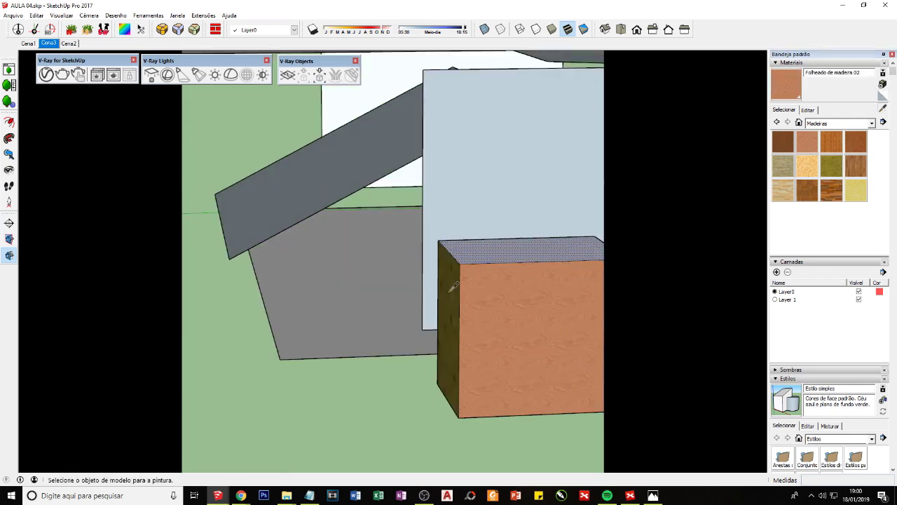
{"action": "left_click", "coordinate": [453, 287], "text": "alt"}
{"action": "middle_click_drag", "start_coordinate": [501, 280], "coordinate": [639, 155]}
{"action": "left_click", "coordinate": [49, 74]}
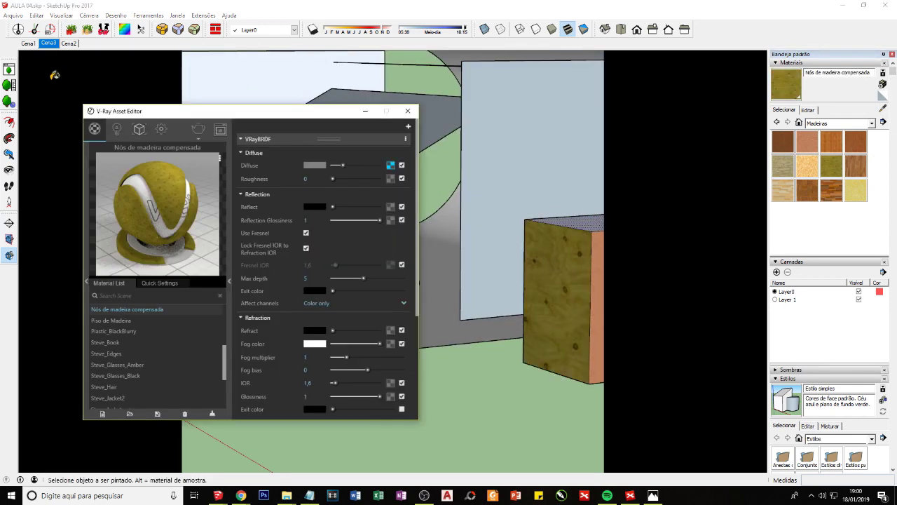
{"action": "left_click_drag", "start_coordinate": [331, 118], "coordinate": [228, 162]}
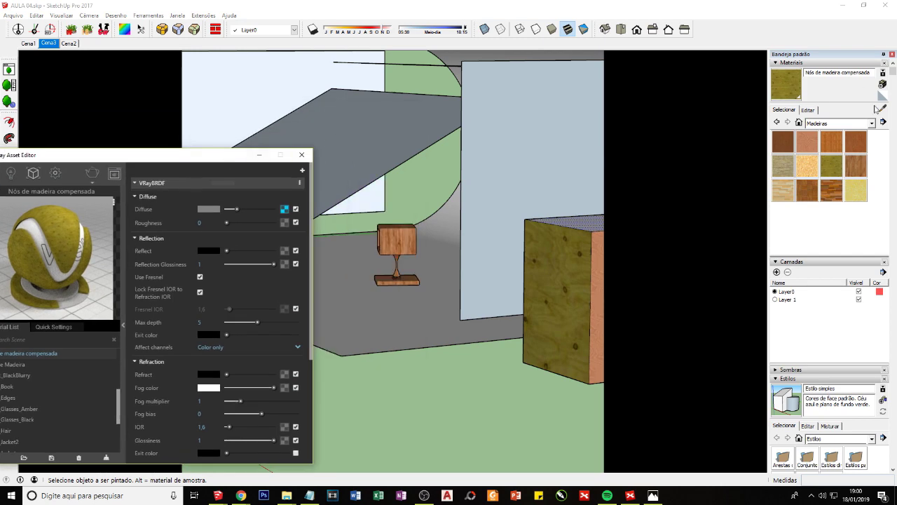
{"action": "left_click", "coordinate": [404, 233], "text": "alt"}
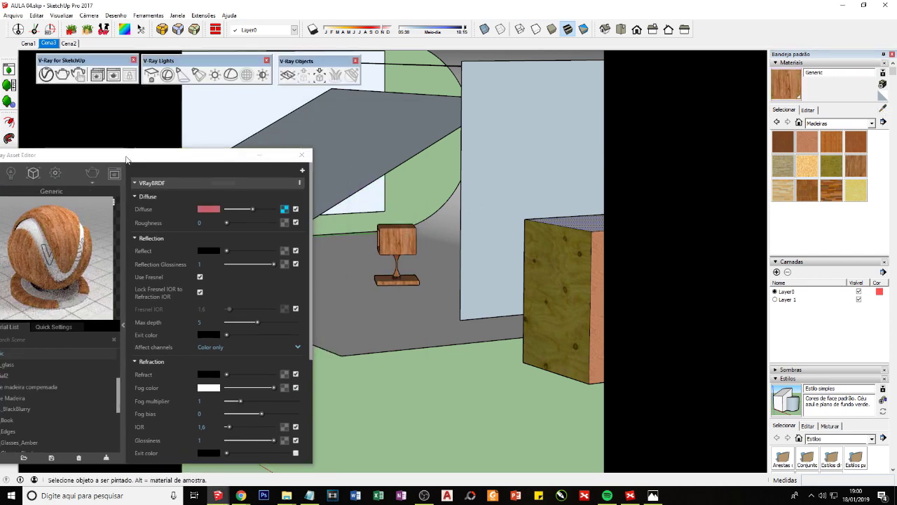
{"action": "left_click", "coordinate": [49, 44]}
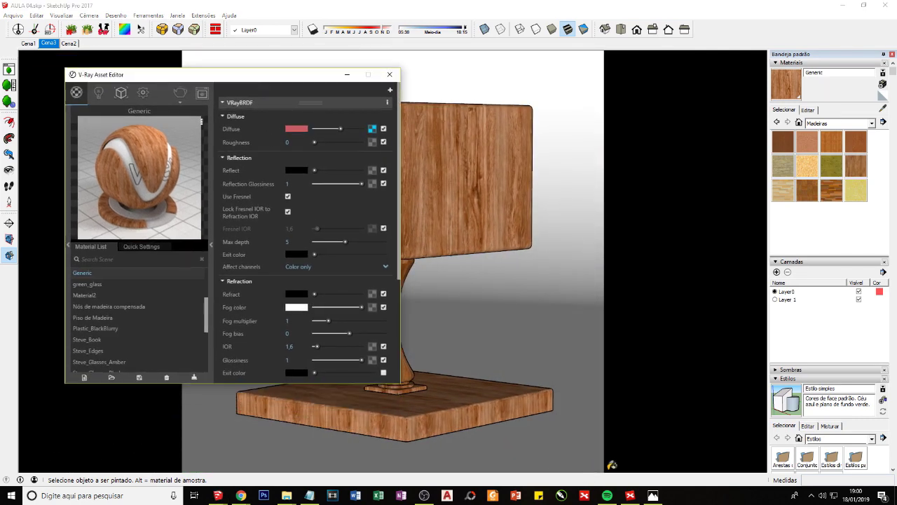
{"action": "left_click", "coordinate": [630, 496]}
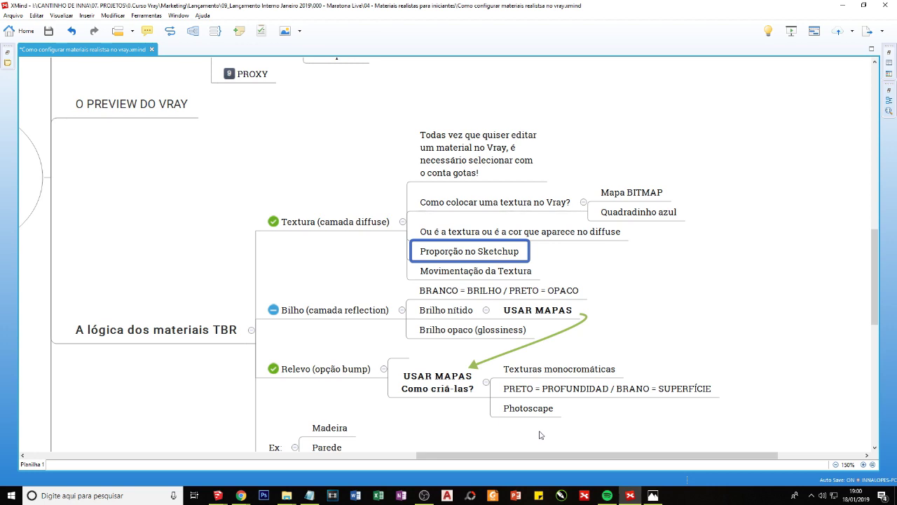
- Review the Movimentação da Textura and Bilho (camada reflection) topics, then bring up original.jpg
{"action": "left_click", "coordinate": [510, 273]}
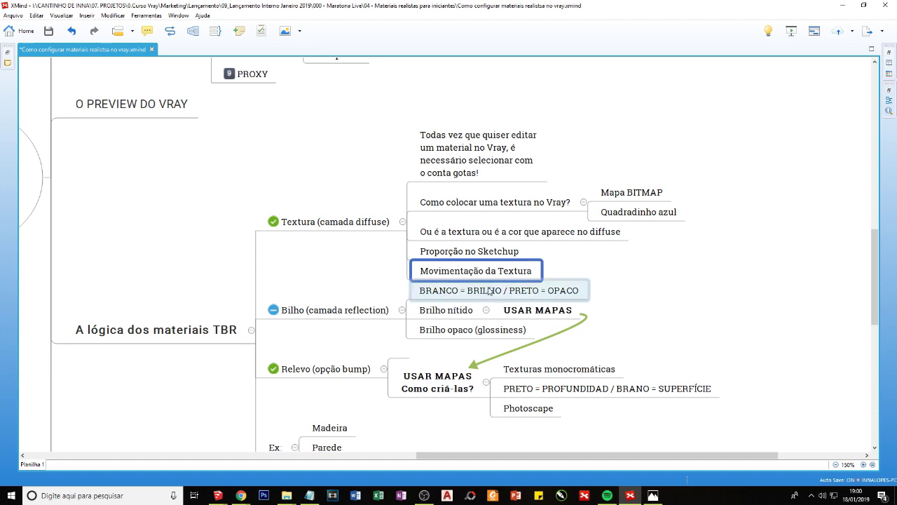
{"action": "left_click", "coordinate": [272, 302]}
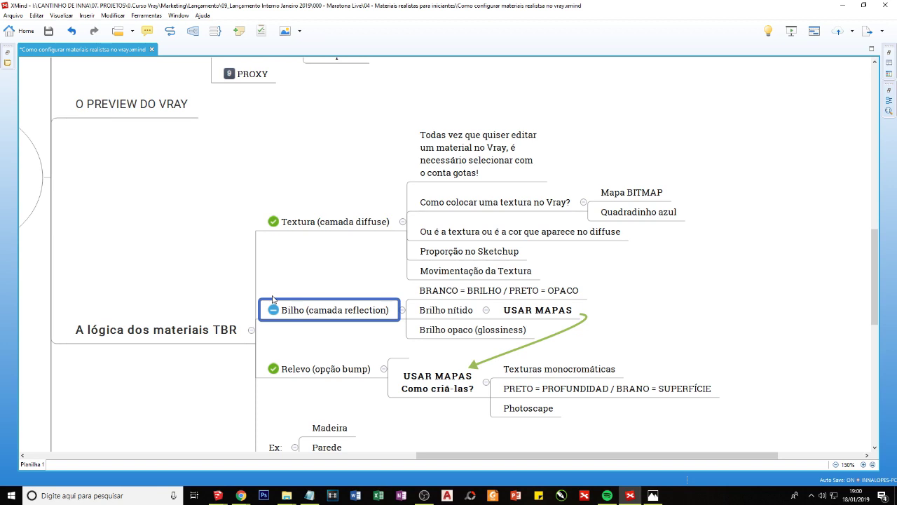
{"action": "scroll", "coordinate": [247, 295], "scroll_direction": "down", "scroll_amount": 3}
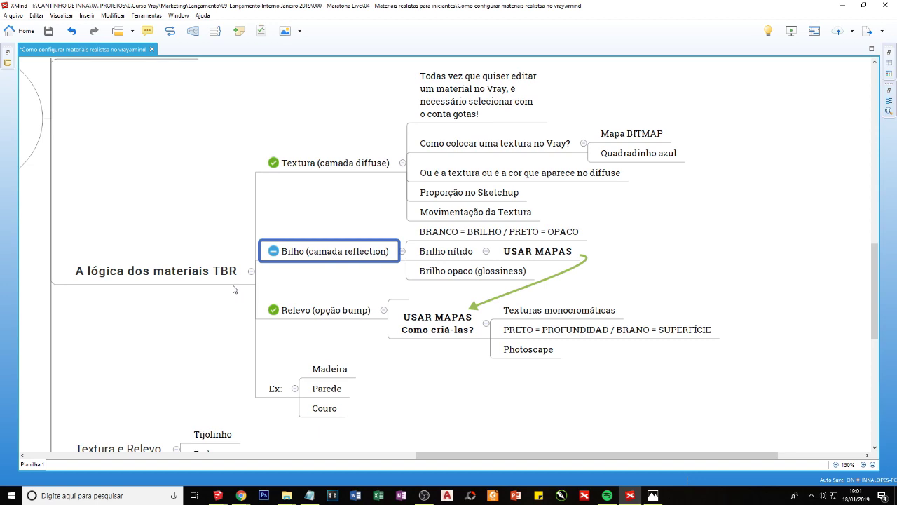
{"action": "left_click", "coordinate": [652, 495]}
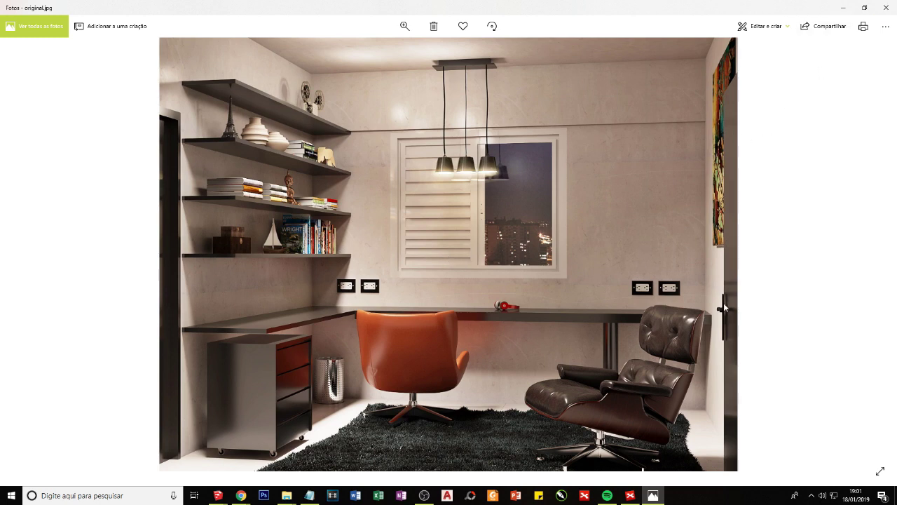
- Review the BRANCO = BRILHO / PRETO = OPACO, Brilho nítido and Brilho opaco topics in XMind
{"action": "left_click", "coordinate": [630, 495]}
{"action": "left_click", "coordinate": [452, 235]}
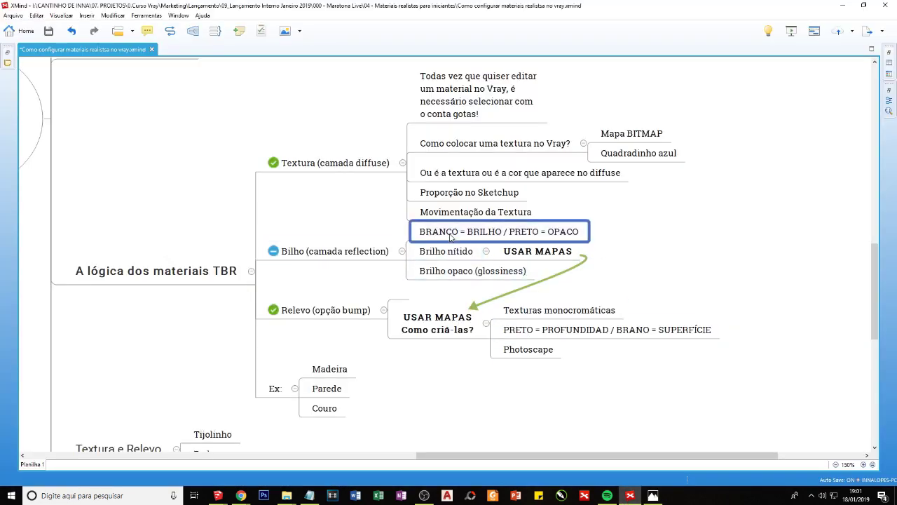
{"action": "left_click", "coordinate": [434, 260]}
{"action": "left_click", "coordinate": [437, 276]}
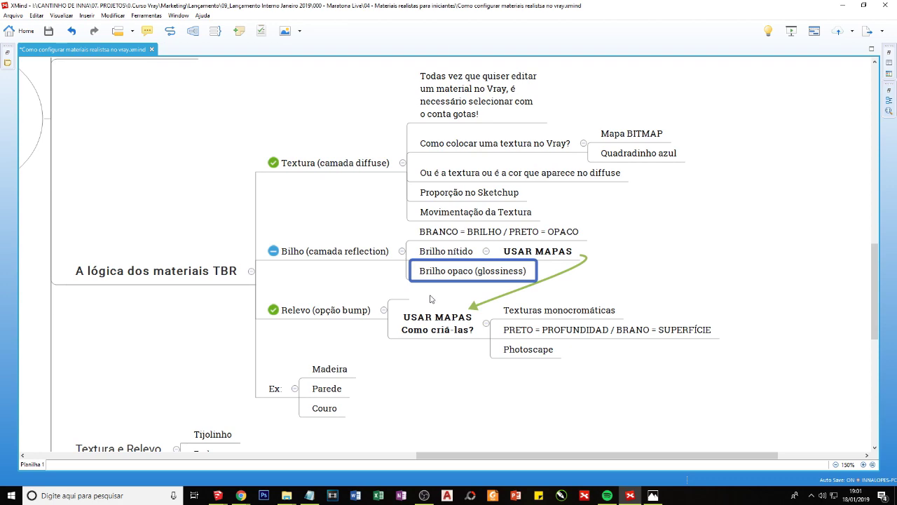
- Return to original.jpg in Photos and zoom in and out on the render
{"action": "left_click", "coordinate": [652, 493]}
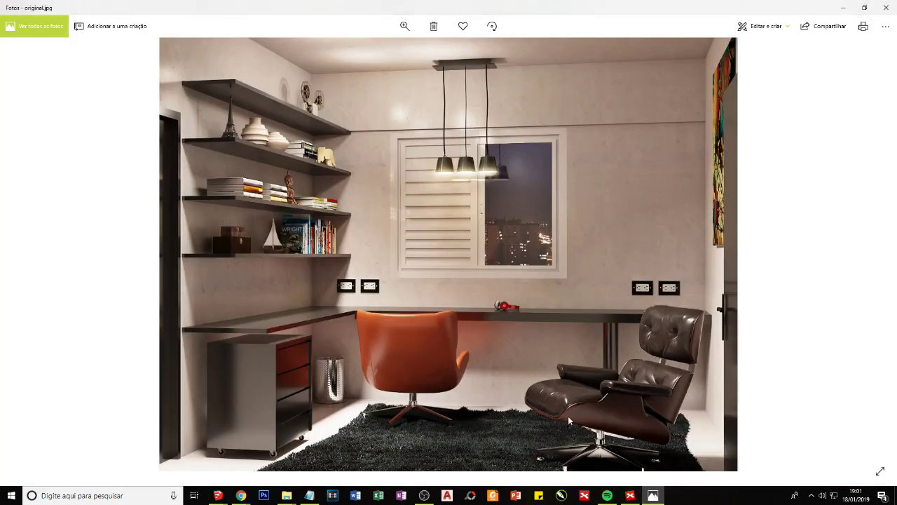
{"action": "scroll", "coordinate": [702, 375], "scroll_direction": "up", "scroll_amount": 2}
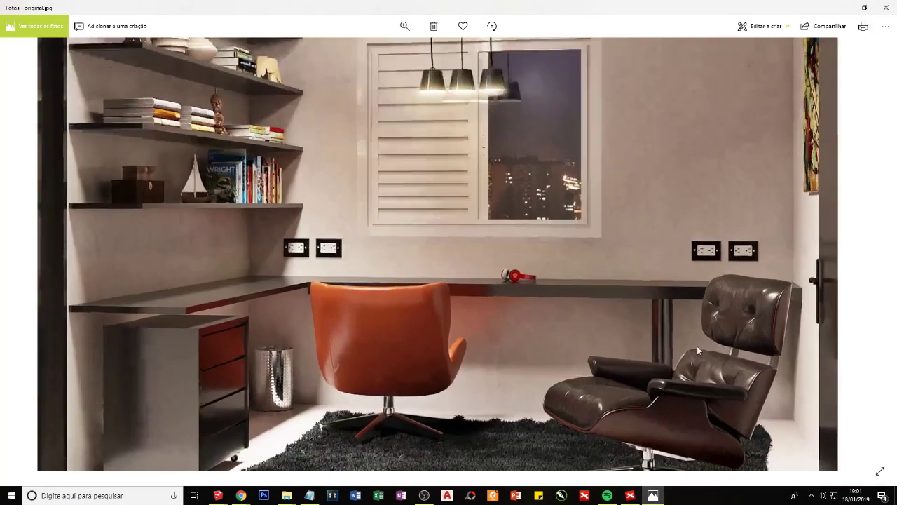
{"action": "scroll", "coordinate": [696, 346], "scroll_direction": "up", "scroll_amount": 3}
{"action": "scroll", "coordinate": [710, 346], "scroll_direction": "up", "scroll_amount": 2}
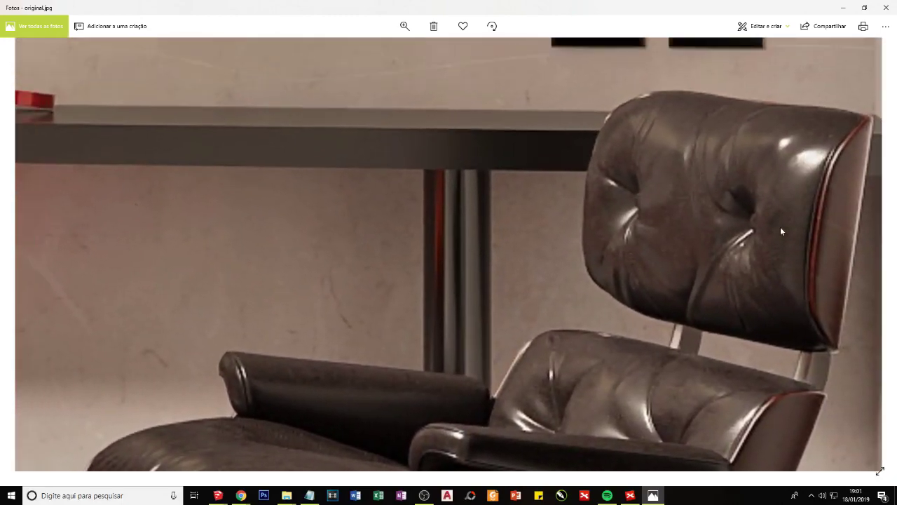
{"action": "scroll", "coordinate": [777, 231], "scroll_direction": "down", "scroll_amount": 2}
{"action": "scroll", "coordinate": [455, 222], "scroll_direction": "up", "scroll_amount": 2}
{"action": "scroll", "coordinate": [391, 236], "scroll_direction": "up", "scroll_amount": 2}
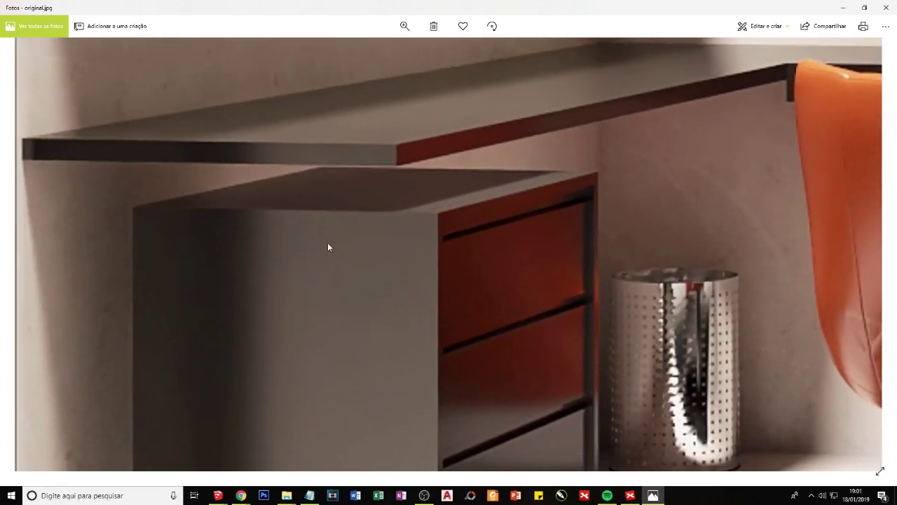
{"action": "scroll", "coordinate": [375, 218], "scroll_direction": "down", "scroll_amount": 3}
{"action": "scroll", "coordinate": [414, 164], "scroll_direction": "up", "scroll_amount": 3}
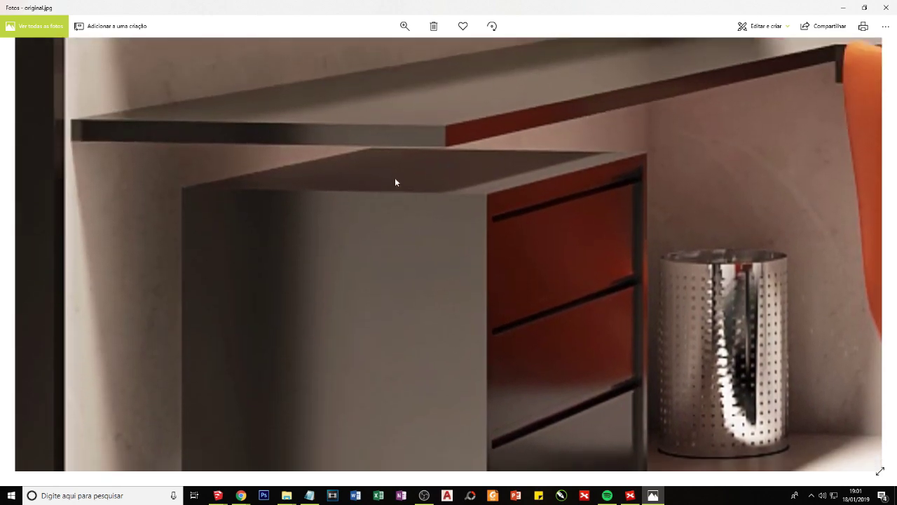
{"action": "scroll", "coordinate": [371, 256], "scroll_direction": "down", "scroll_amount": 3}
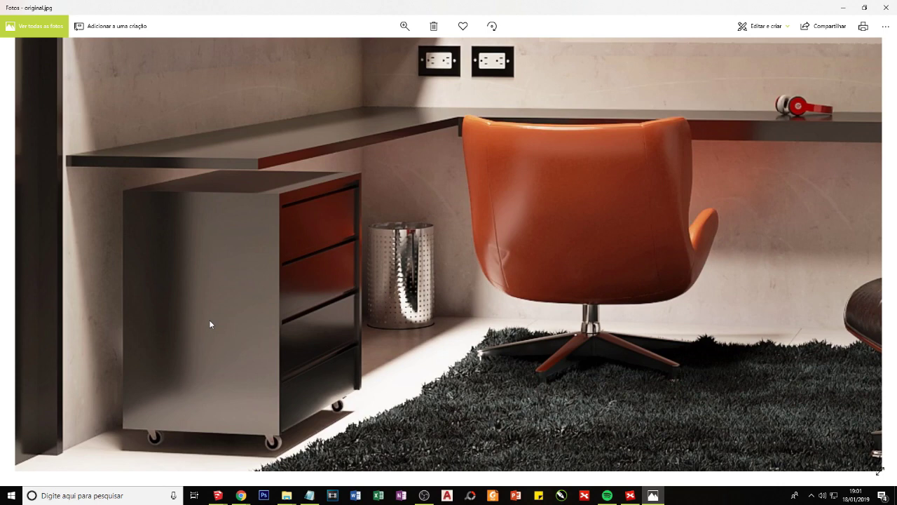
{"action": "scroll", "coordinate": [220, 280], "scroll_direction": "down", "scroll_amount": 3}
{"action": "scroll", "coordinate": [220, 281], "scroll_direction": "down", "scroll_amount": 2}
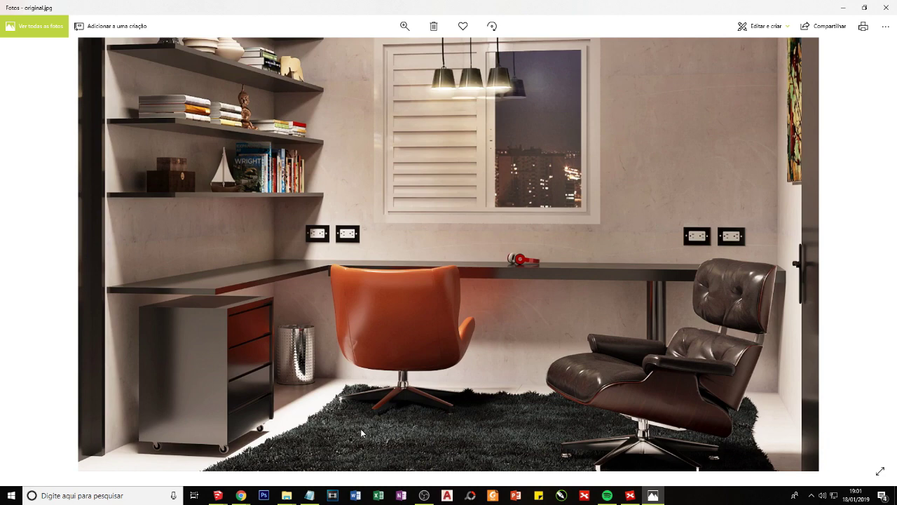
{"action": "scroll", "coordinate": [227, 155], "scroll_direction": "up", "scroll_amount": 2}
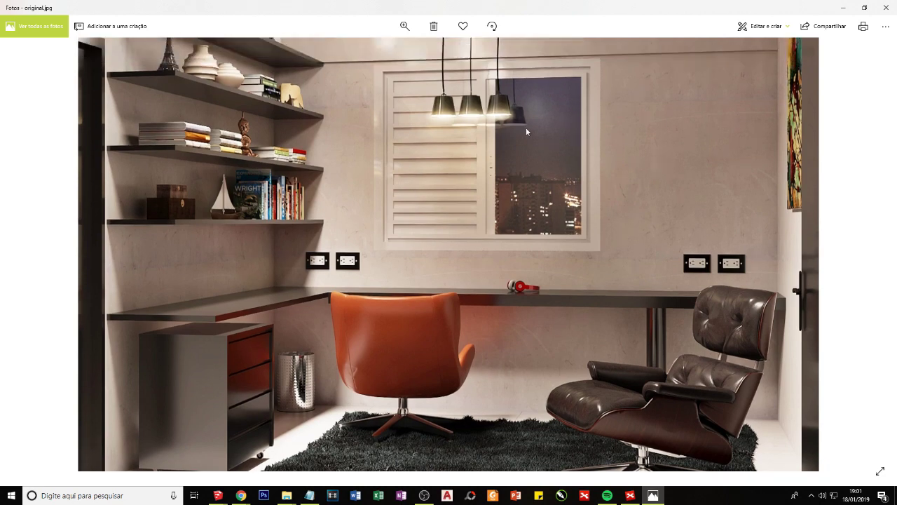
{"action": "scroll", "coordinate": [464, 307], "scroll_direction": "down", "scroll_amount": 5, "text": "ctrl"}
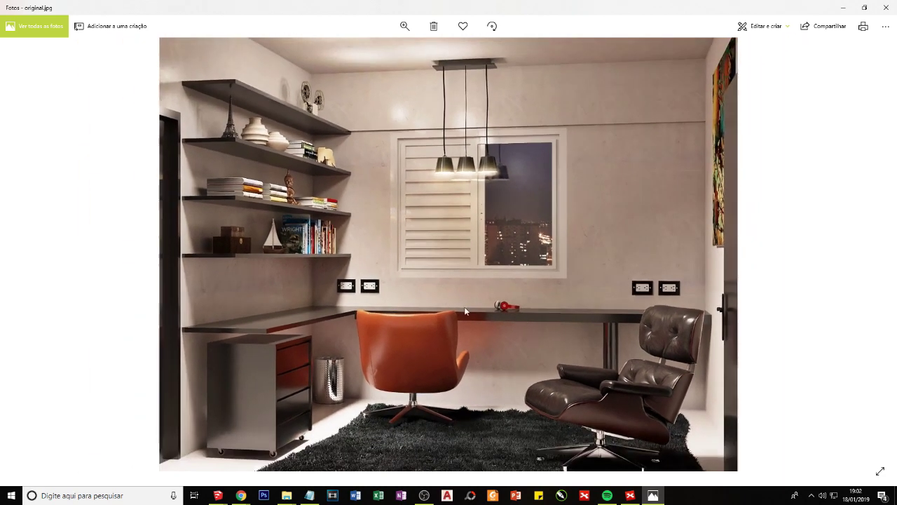
{"action": "scroll", "coordinate": [465, 306], "scroll_direction": "down", "scroll_amount": 1}
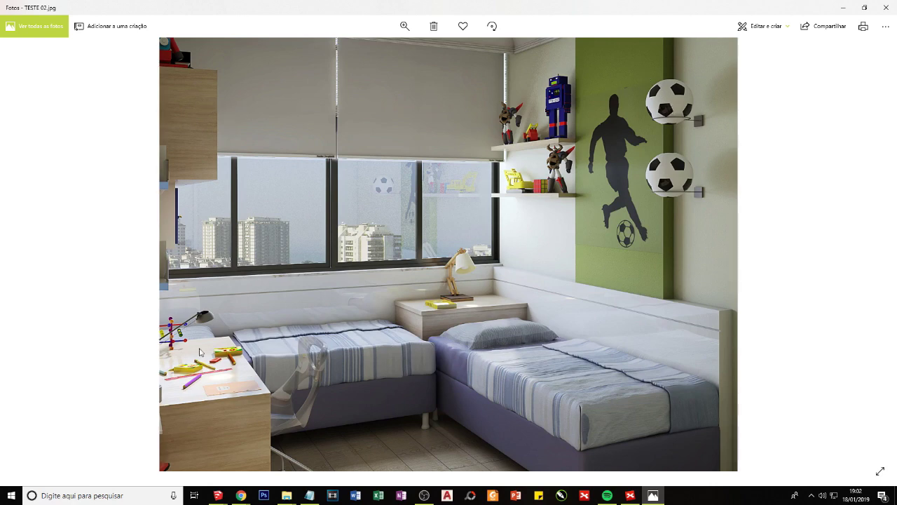
- Flip through the sample renders, including the colourful wall render, ending on original.jpg
{"action": "key", "text": "Left"}
{"action": "key", "text": "Left"}
{"action": "key", "text": "Left"}
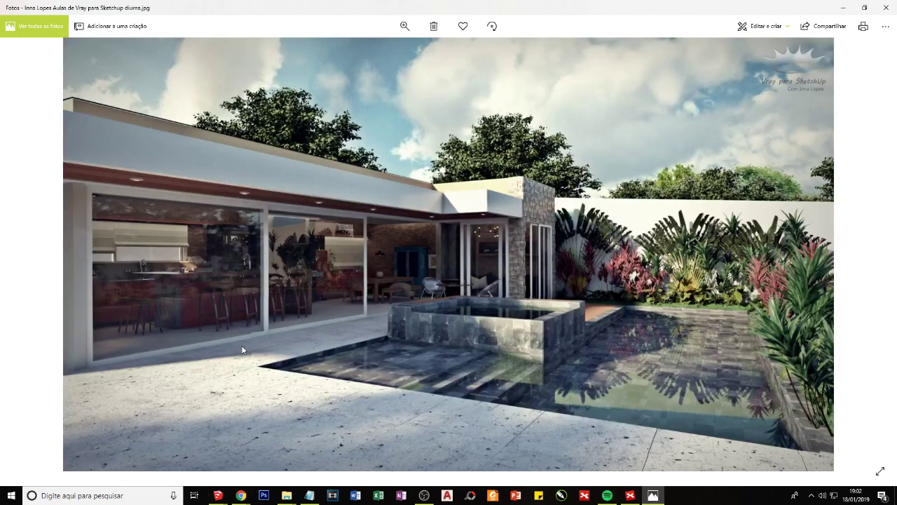
{"action": "key", "text": "Left"}
{"action": "key", "text": "Right"}
{"action": "key", "text": "Left"}
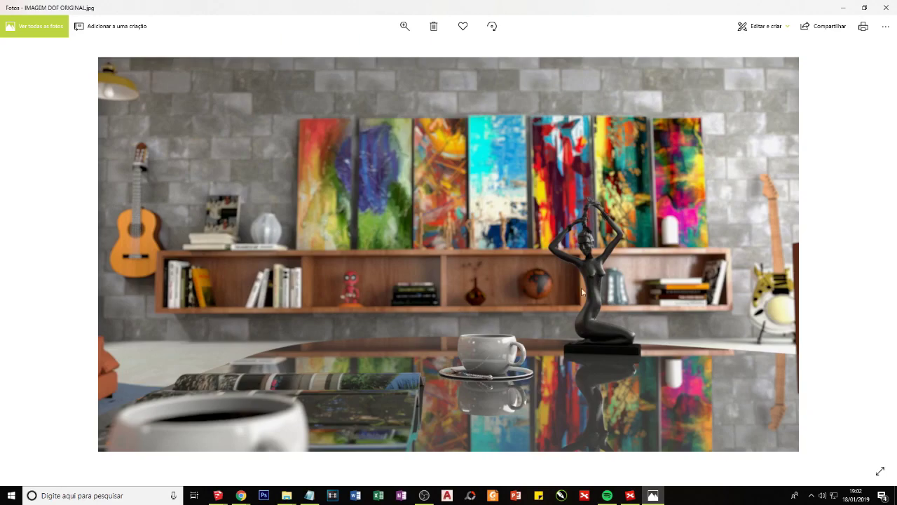
{"action": "key", "text": "Right"}
{"action": "key", "text": "Right"}
{"action": "key", "text": "Right"}
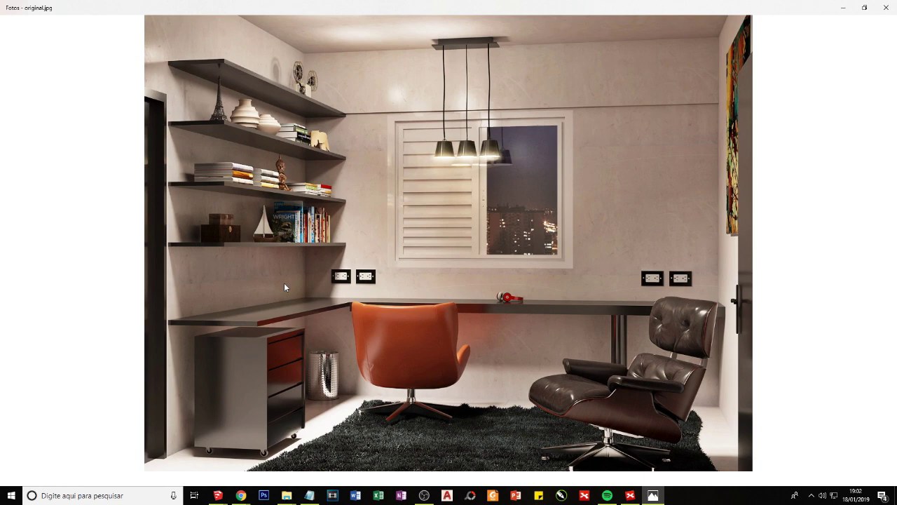
- Glance at the V-Ray materials mind map, then bring SketchUp's material editor forward
{"action": "left_click", "coordinate": [630, 495]}
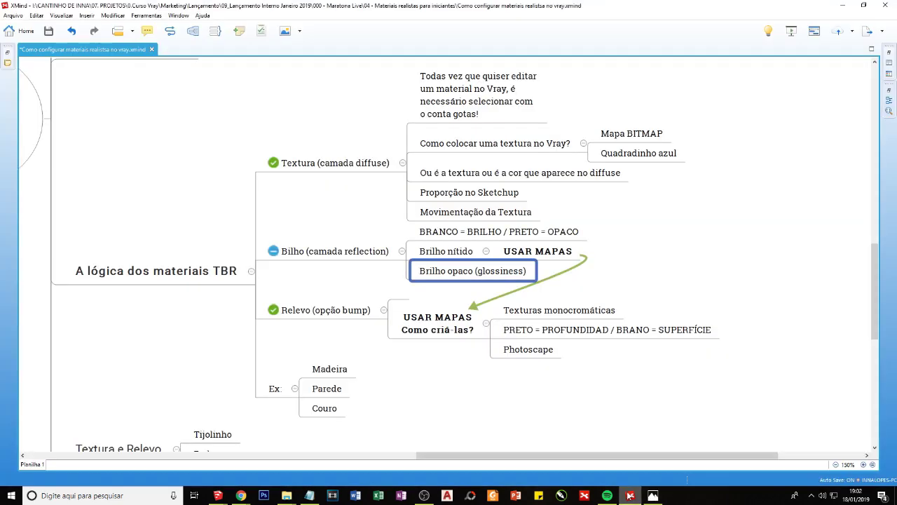
{"action": "scroll", "coordinate": [452, 378], "scroll_direction": "up", "scroll_amount": 1}
{"action": "left_click", "coordinate": [242, 497]}
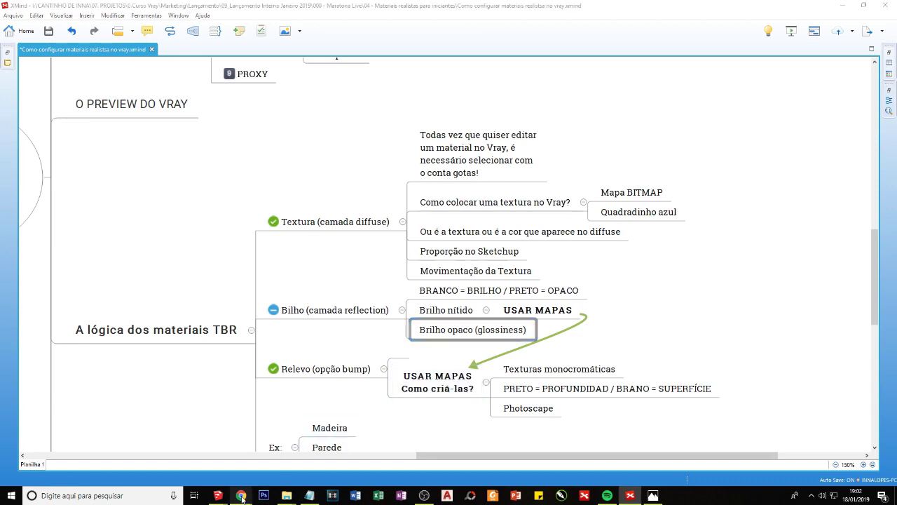
{"action": "mouse_move", "coordinate": [241, 495]}
{"action": "left_click", "coordinate": [169, 449]}
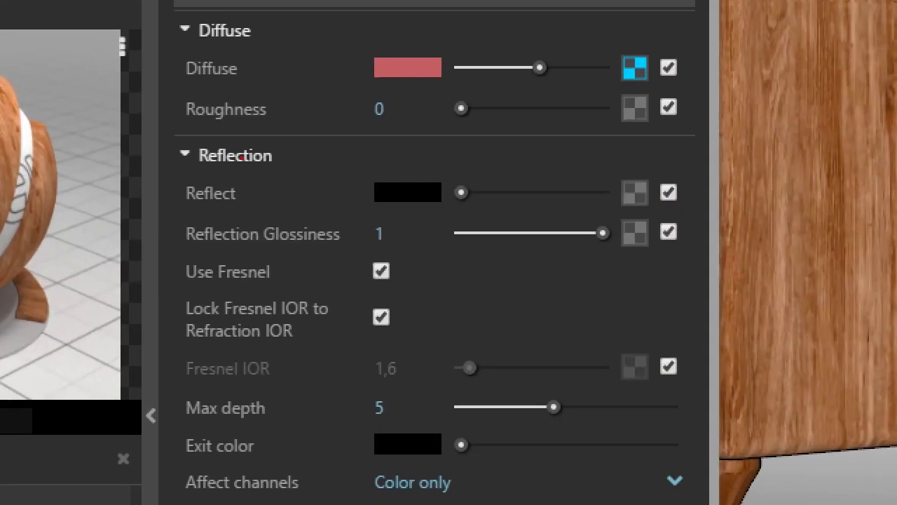
- Annotate the Reflection section and Reflect colour with circles, an arrow and a note
{"action": "left_click_drag", "start_coordinate": [189, 167], "coordinate": [234, 144]}
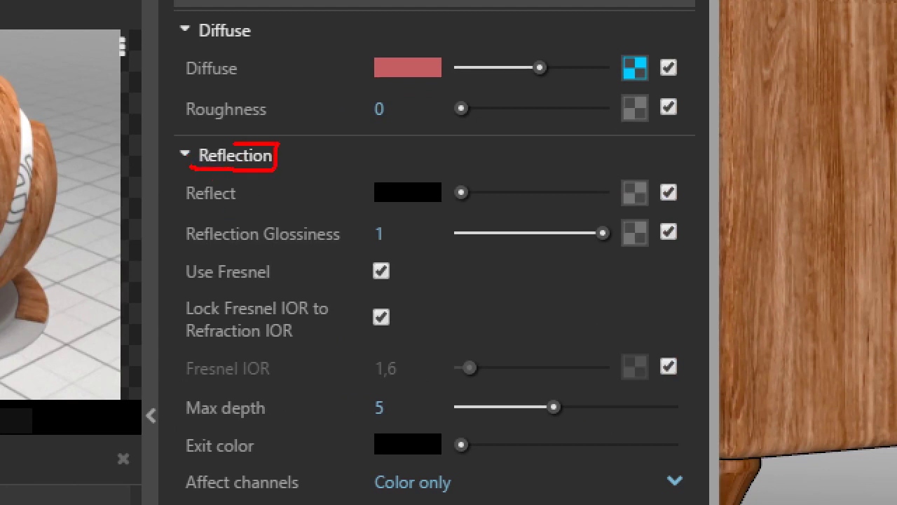
{"action": "left_click_drag", "start_coordinate": [182, 168], "coordinate": [204, 170]}
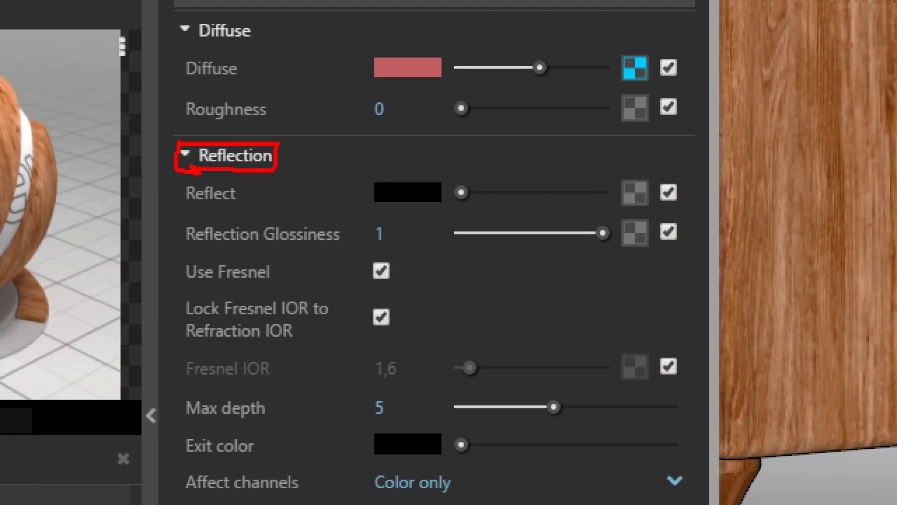
{"action": "mouse_move", "coordinate": [417, 165]}
{"action": "left_mouse_down"}
{"action": "mouse_move", "coordinate": [362, 167]}
{"action": "mouse_move", "coordinate": [361, 213]}
{"action": "mouse_move", "coordinate": [461, 205]}
{"action": "mouse_move", "coordinate": [428, 163]}
{"action": "mouse_move", "coordinate": [404, 161]}
{"action": "left_mouse_up"}
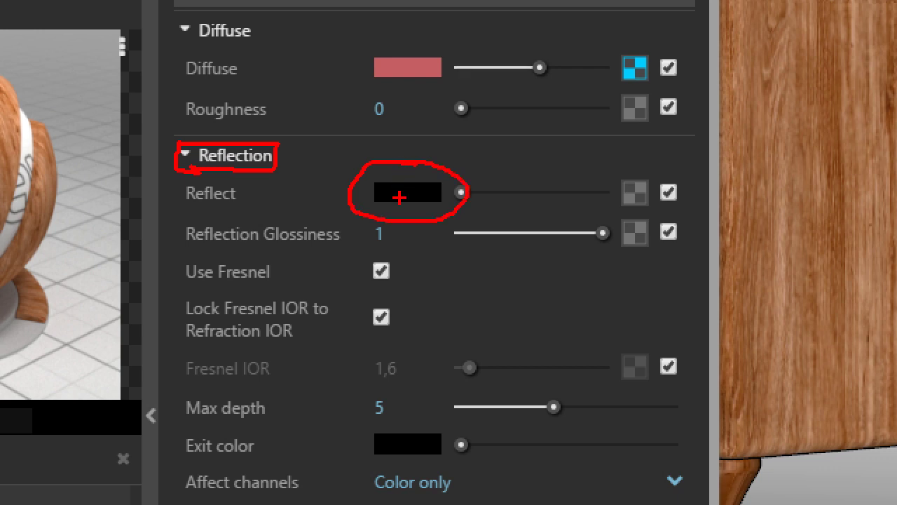
{"action": "mouse_move", "coordinate": [413, 193]}
{"action": "left_mouse_down"}
{"action": "mouse_move", "coordinate": [420, 269]}
{"action": "mouse_move", "coordinate": [429, 250]}
{"action": "mouse_move", "coordinate": [451, 270]}
{"action": "mouse_move", "coordinate": [464, 246]}
{"action": "mouse_move", "coordinate": [453, 257]}
{"action": "mouse_move", "coordinate": [487, 273]}
{"action": "mouse_move", "coordinate": [397, 259]}
{"action": "left_mouse_up"}
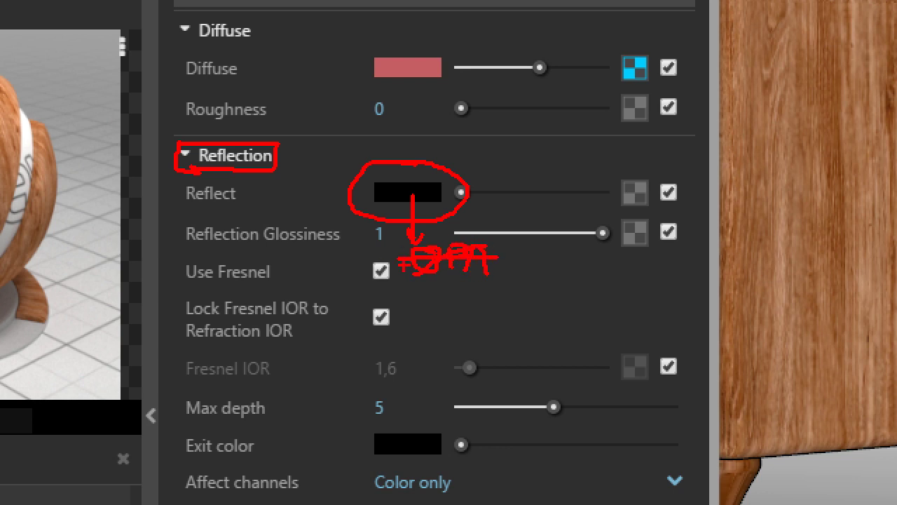
{"action": "mouse_move", "coordinate": [436, 287]}
{"action": "left_mouse_down"}
{"action": "mouse_move", "coordinate": [418, 308]}
{"action": "mouse_move", "coordinate": [445, 309]}
{"action": "left_mouse_up"}
{"action": "left_click_drag", "start_coordinate": [446, 297], "coordinate": [459, 297]}
{"action": "left_click_drag", "start_coordinate": [445, 310], "coordinate": [537, 315]}
{"action": "left_click_drag", "start_coordinate": [551, 271], "coordinate": [551, 320]}
{"action": "left_click_drag", "start_coordinate": [551, 274], "coordinate": [554, 319]}
{"action": "left_click", "coordinate": [633, 313]}
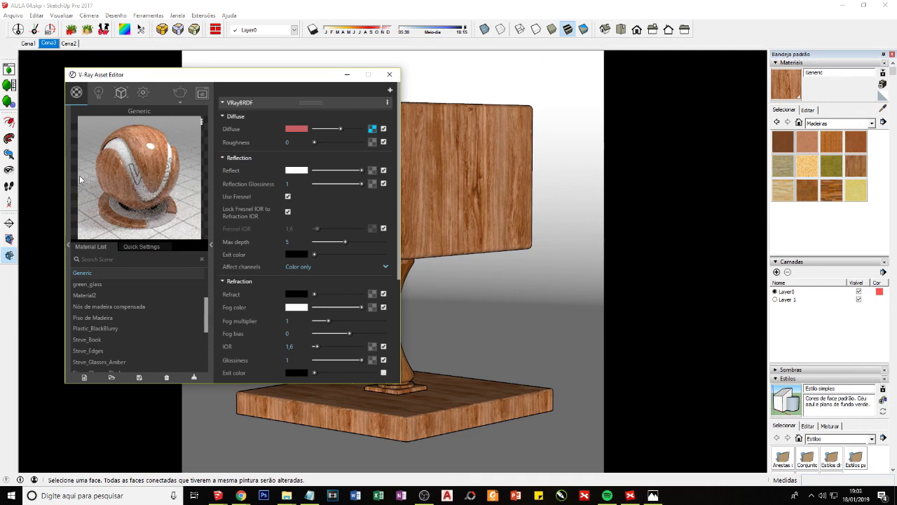
- Sweep the Reflect colour slider through mid grey and back to full white
{"action": "mouse_move", "coordinate": [361, 171]}
{"action": "left_mouse_down"}
{"action": "mouse_move", "coordinate": [342, 171]}
{"action": "mouse_move", "coordinate": [362, 170]}
{"action": "left_mouse_up"}
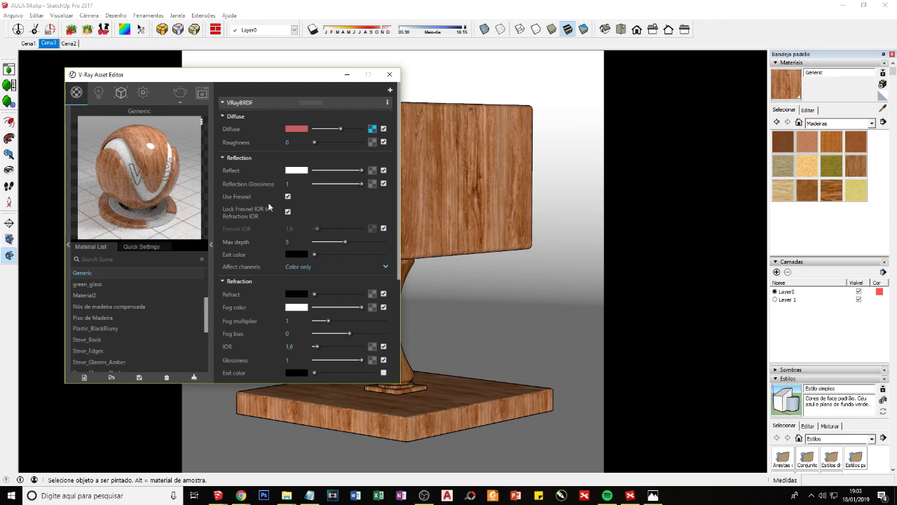
{"action": "left_click", "coordinate": [321, 171]}
{"action": "mouse_move", "coordinate": [321, 172]}
{"action": "left_mouse_down"}
{"action": "mouse_move", "coordinate": [311, 173]}
{"action": "mouse_move", "coordinate": [361, 171]}
{"action": "mouse_move", "coordinate": [288, 174]}
{"action": "mouse_move", "coordinate": [362, 171]}
{"action": "left_mouse_up"}
- Preview the wood material on the Floor scene and set Reflection Glossiness to 0,8
{"action": "left_click", "coordinate": [200, 123]}
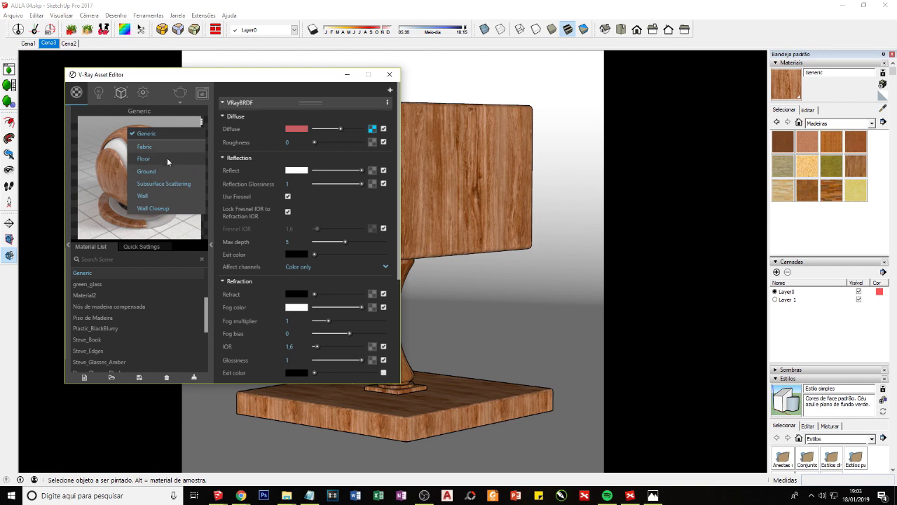
{"action": "left_click", "coordinate": [167, 158]}
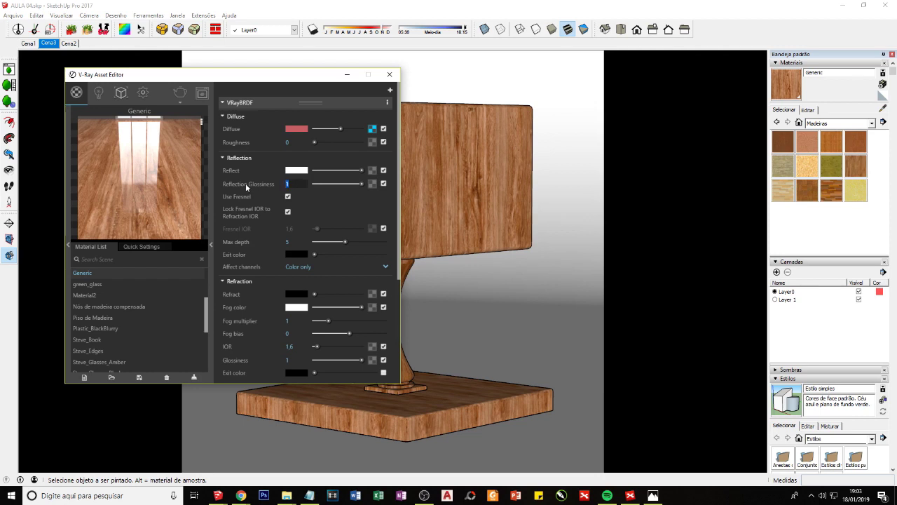
{"action": "type", "text": "0,8"}
{"action": "key", "text": "Return"}
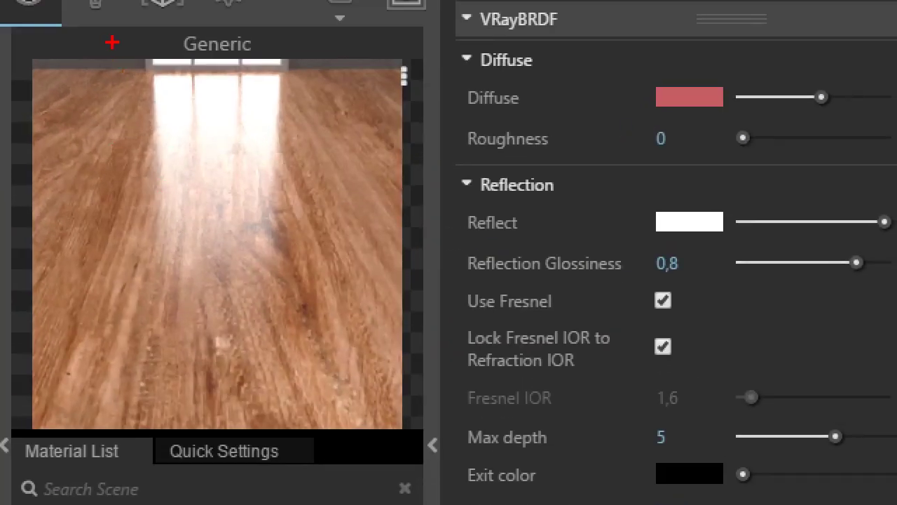
{"action": "mouse_move", "coordinate": [117, 69]}
{"action": "left_mouse_down"}
{"action": "mouse_move", "coordinate": [119, 297]}
{"action": "mouse_move", "coordinate": [288, 308]}
{"action": "mouse_move", "coordinate": [295, 70]}
{"action": "mouse_move", "coordinate": [114, 56]}
{"action": "left_mouse_up"}
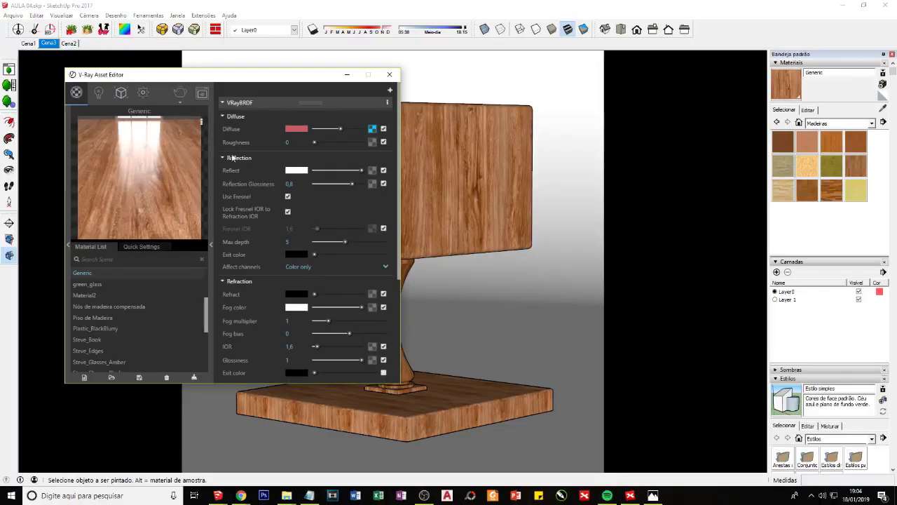
{"action": "left_click", "coordinate": [653, 495]}
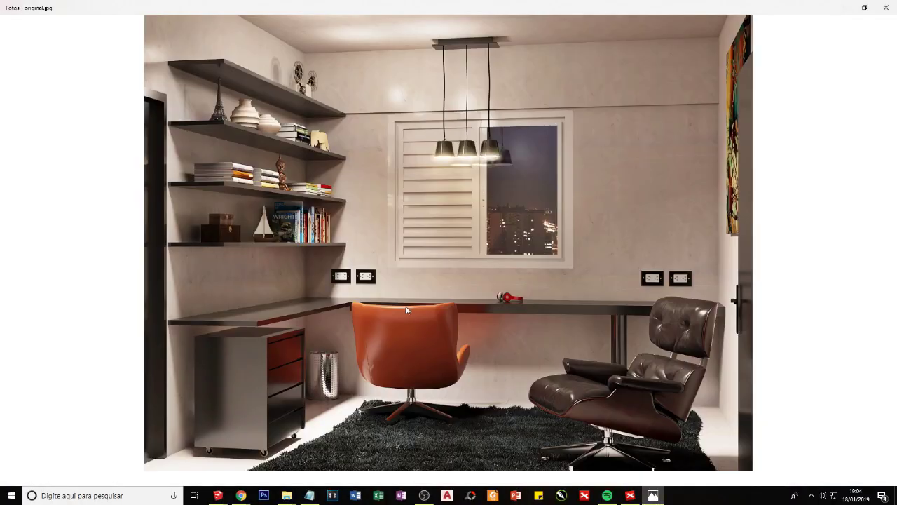
{"action": "scroll", "coordinate": [210, 350], "scroll_direction": "up", "scroll_amount": 2}
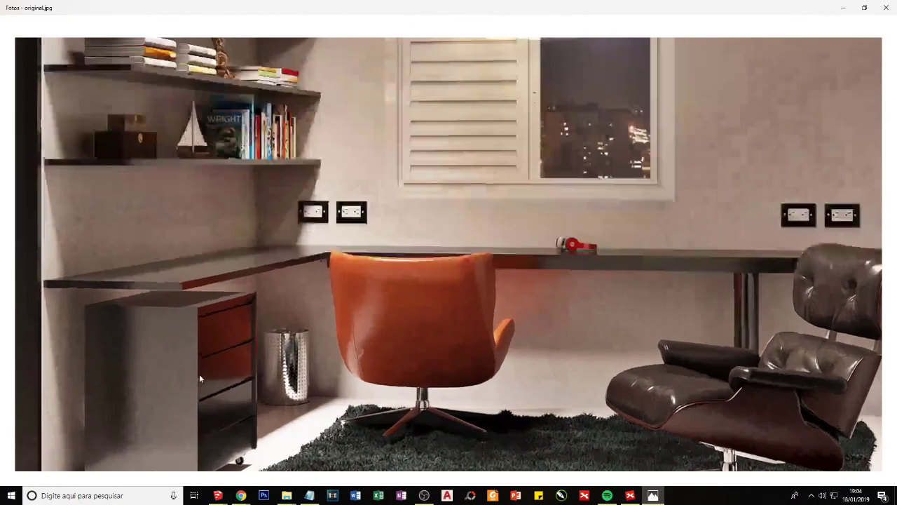
{"action": "scroll", "coordinate": [145, 365], "scroll_direction": "up", "scroll_amount": 2}
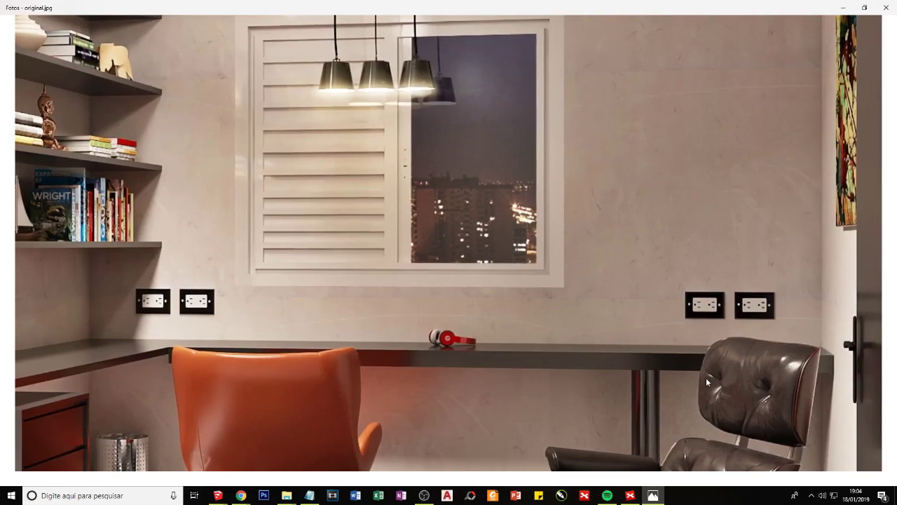
{"action": "scroll", "coordinate": [523, 348], "scroll_direction": "down", "scroll_amount": 3}
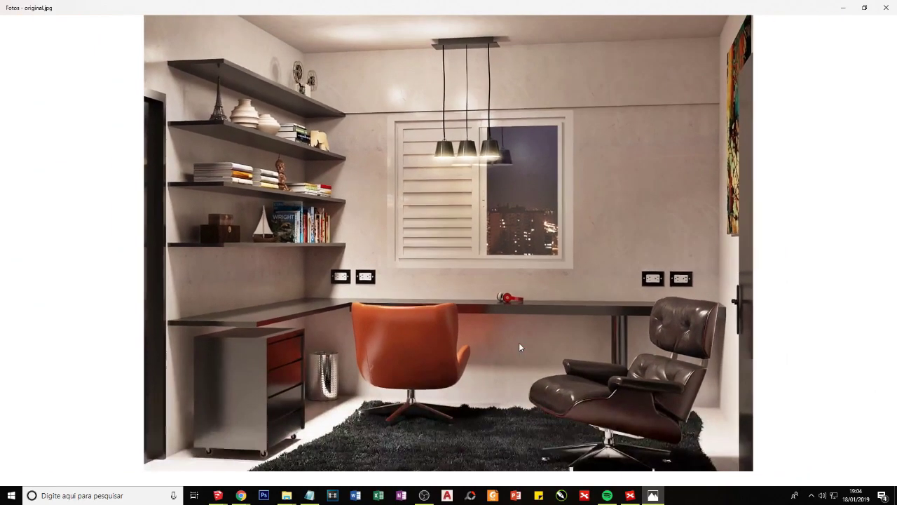
{"action": "left_click", "coordinate": [845, 9]}
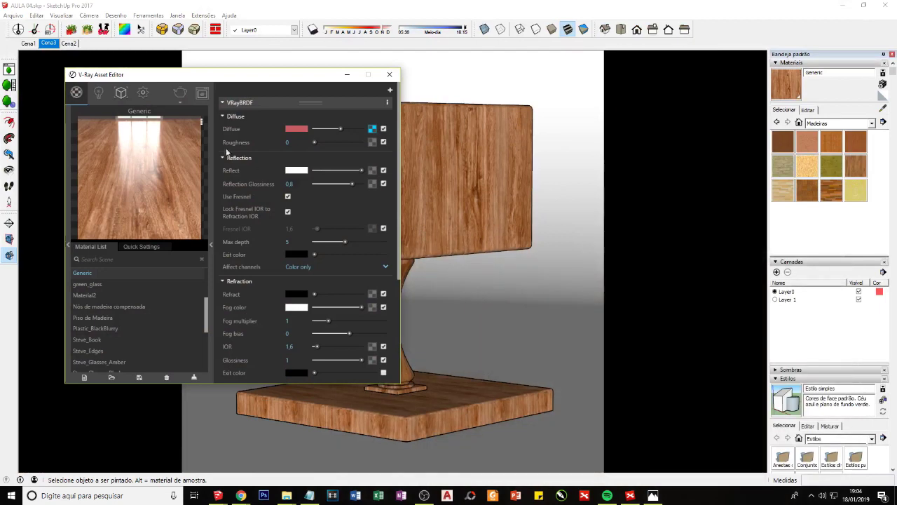
- Note the question on judging a material's shininess, answered 'imagem de referência'
{"action": "left_click", "coordinate": [309, 495]}
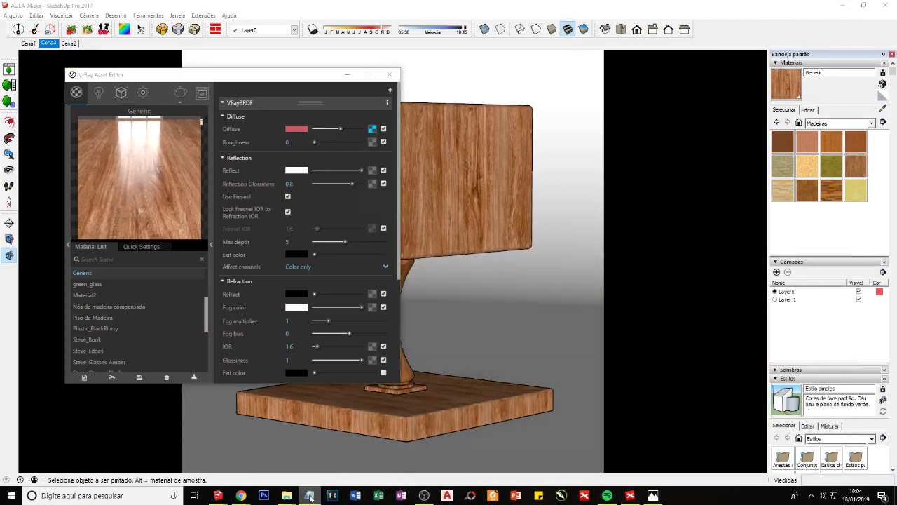
{"action": "type", "text": "qual"}
{"action": "key", "text": "BackSpace"}
{"action": "key", "text": "BackSpace"}
{"action": "key", "text": "BackSpace"}
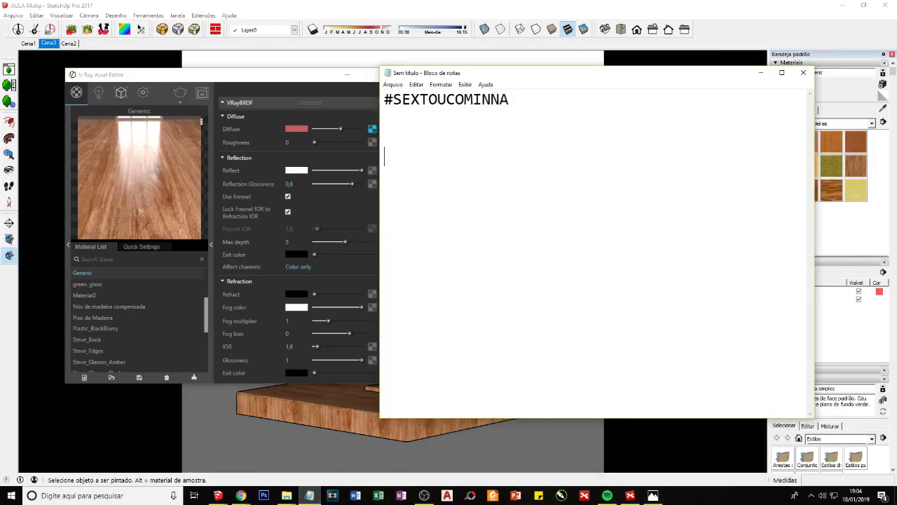
{"action": "type", "text": "QUAL É A MELHOR FORMA DE"}
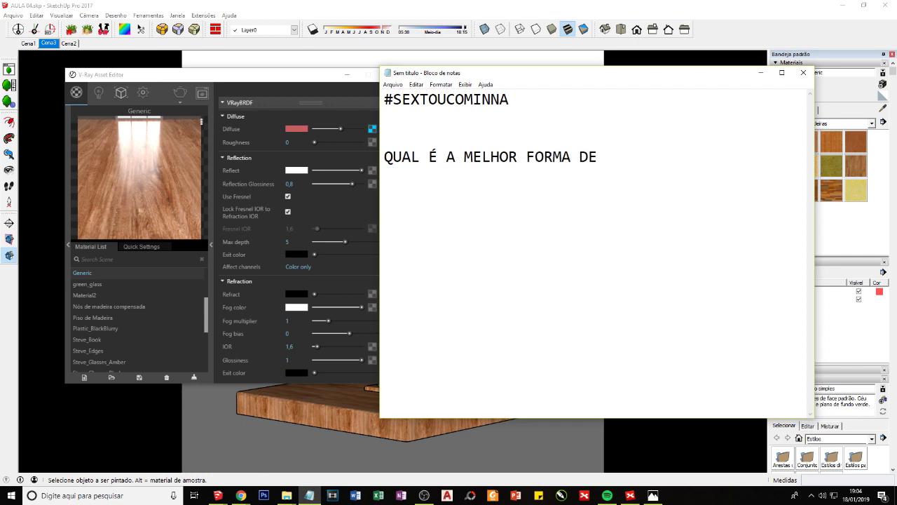
{"action": "type", "text": " VOCÊ DESCOBRIR Q"}
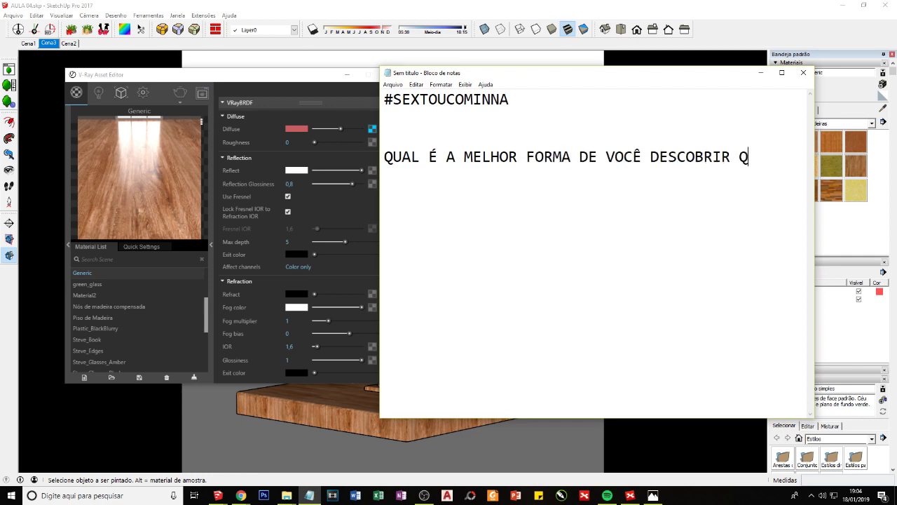
{"action": "type", "text": "UANTO DE BRILHO"}
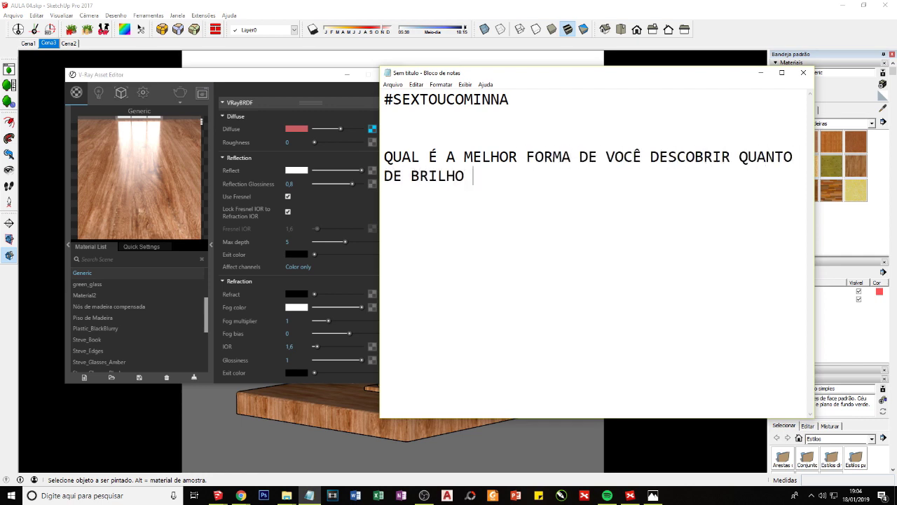
{"action": "type", "text": " TEM UM MATERIAL?   "}
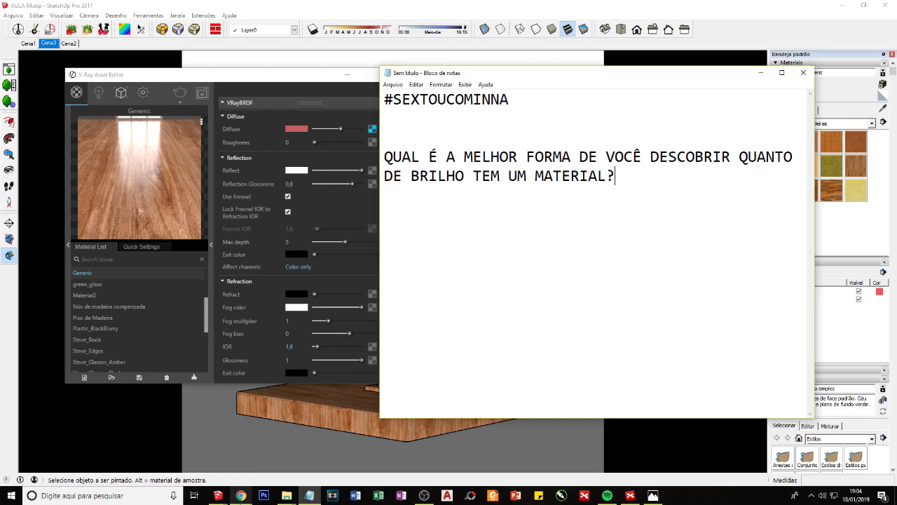
{"action": "type", "text": "> imagem de referÊncia."}
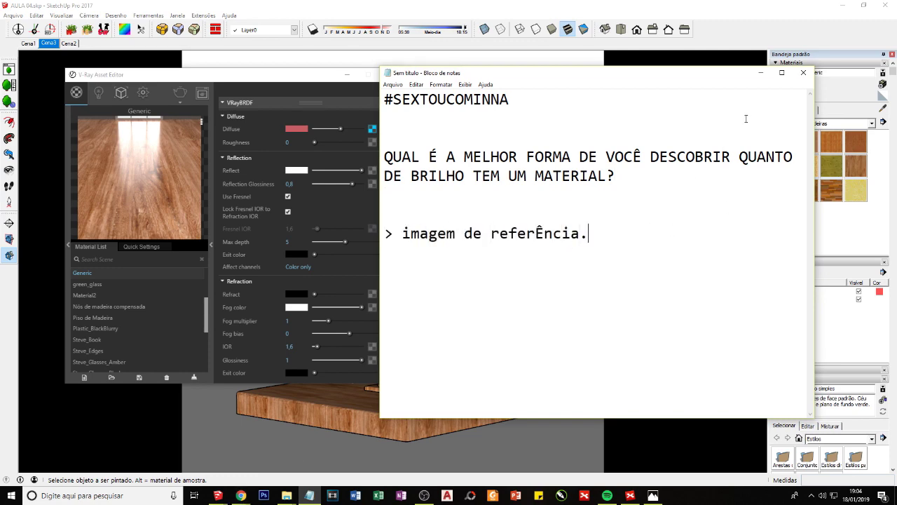
{"action": "key", "text": "alt+Tab"}
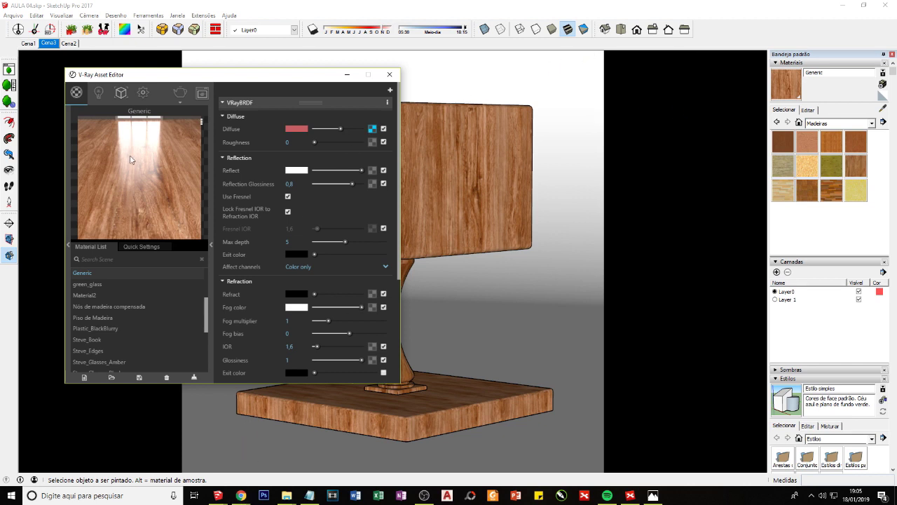
- Search Google Images for 'madeira móvel'
{"action": "left_click", "coordinate": [239, 496]}
{"action": "type", "text": "made"}
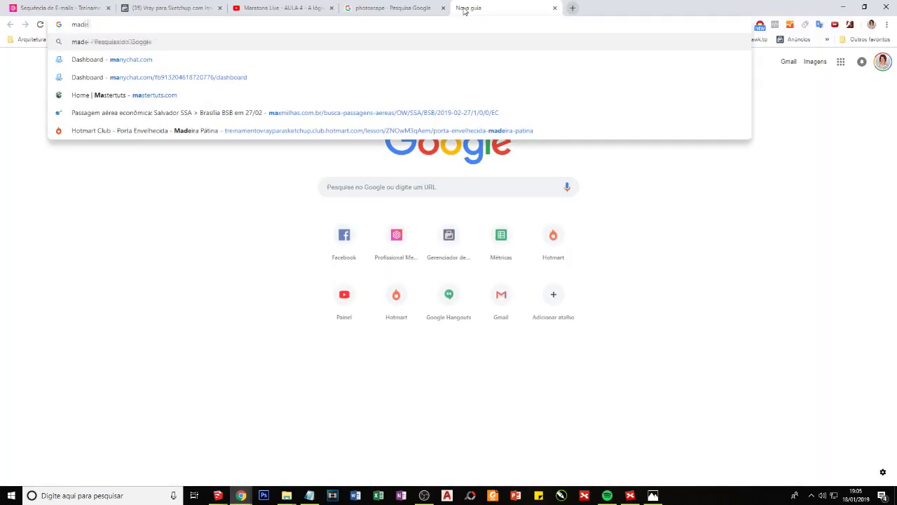
{"action": "type", "text": "ira"}
{"action": "key", "text": "Return"}
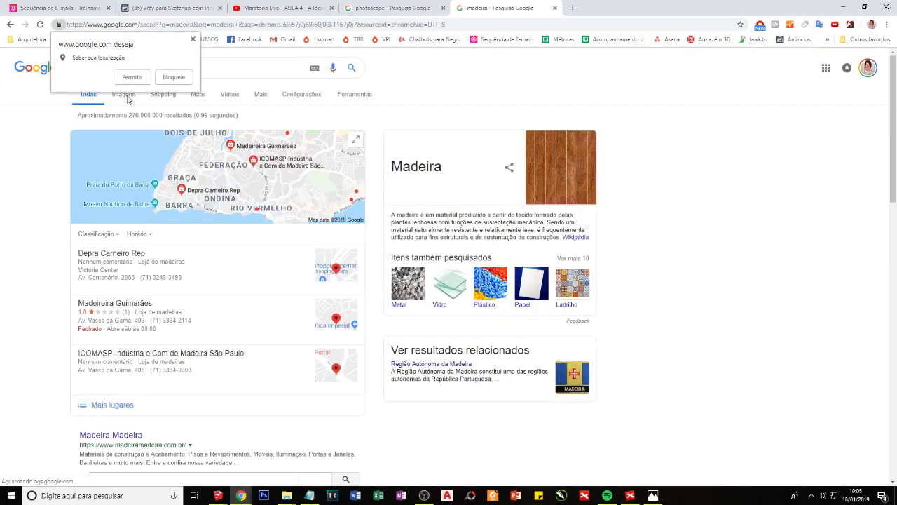
{"action": "left_click", "coordinate": [193, 40]}
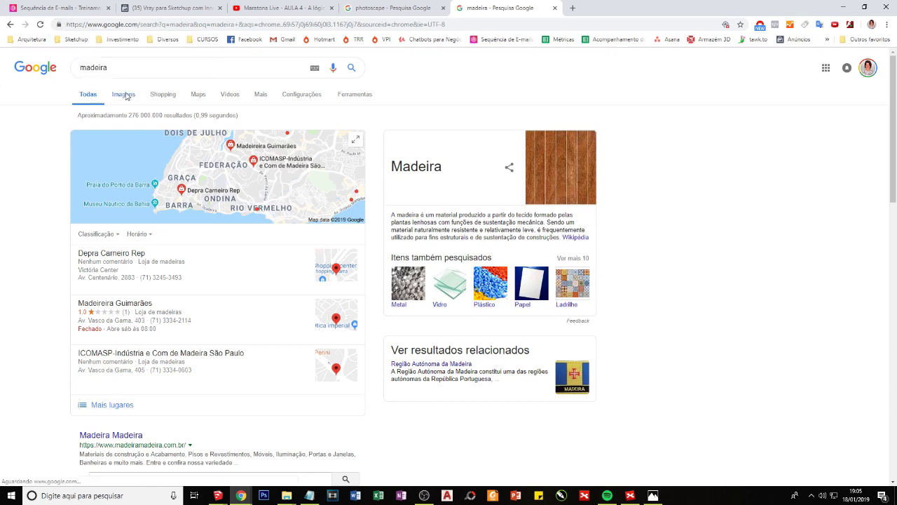
{"action": "left_click", "coordinate": [126, 96]}
{"action": "left_click", "coordinate": [130, 65]}
{"action": "type", "text": "móvel"}
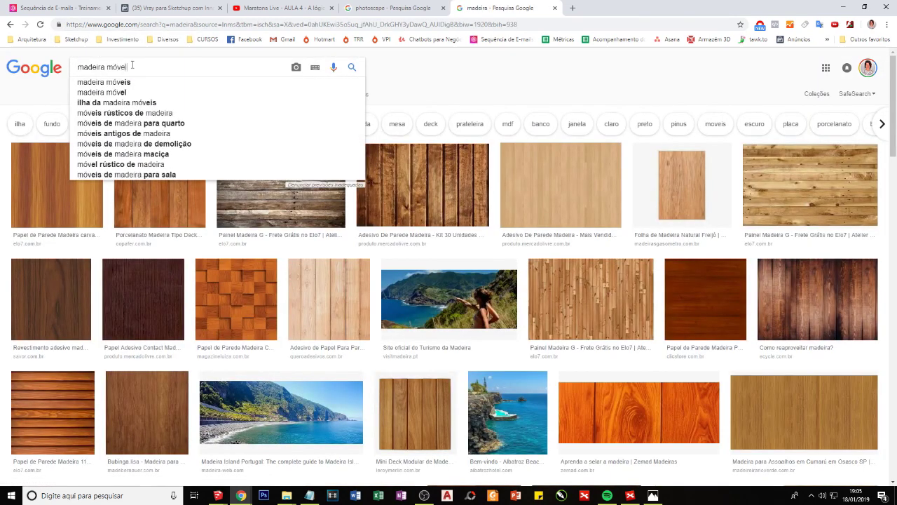
{"action": "key", "text": "Return"}
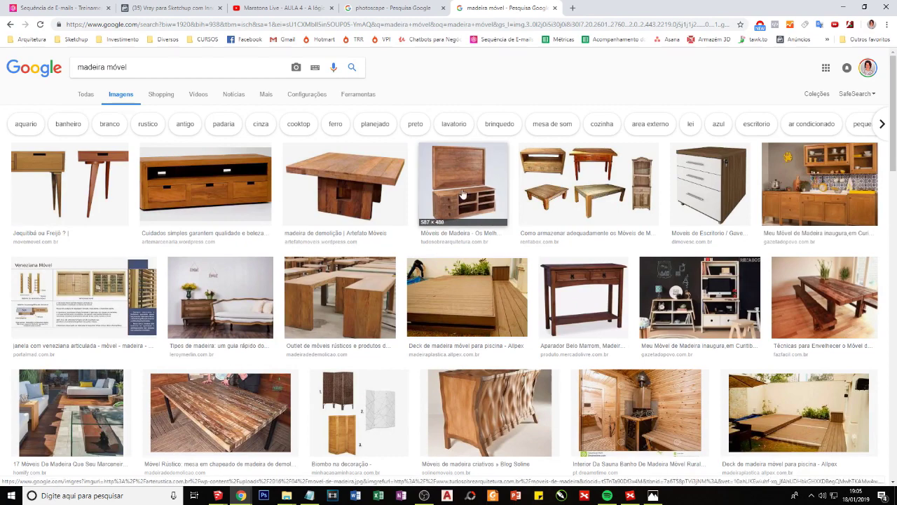
- Preview the wooden TV panel, wine rack and deck platform images
{"action": "left_click", "coordinate": [463, 194]}
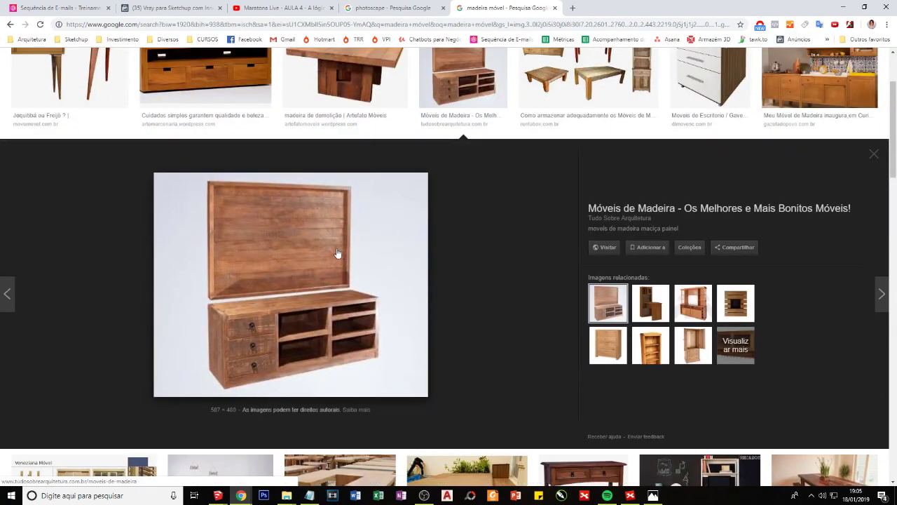
{"action": "scroll", "coordinate": [300, 346], "scroll_direction": "down", "scroll_amount": 1}
{"action": "scroll", "coordinate": [323, 354], "scroll_direction": "down", "scroll_amount": 3}
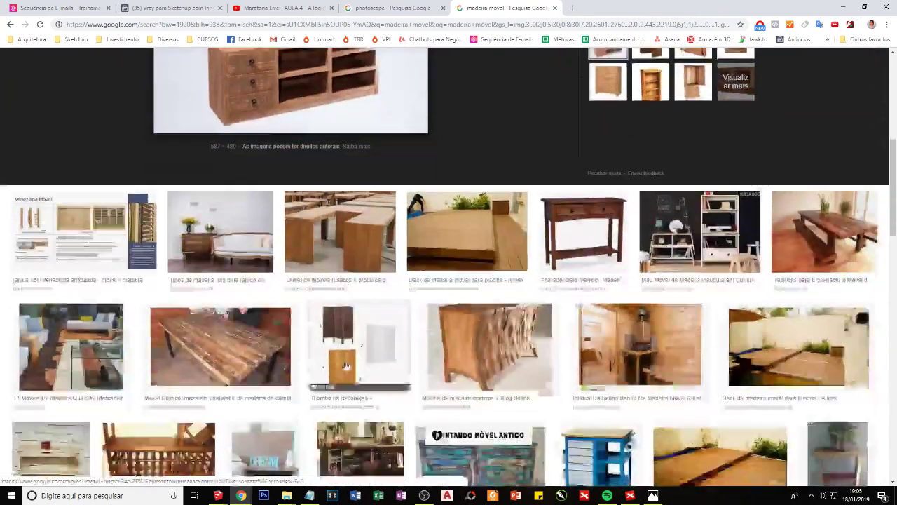
{"action": "scroll", "coordinate": [280, 361], "scroll_direction": "down", "scroll_amount": 1}
{"action": "scroll", "coordinate": [236, 360], "scroll_direction": "down", "scroll_amount": 2}
{"action": "left_click", "coordinate": [157, 308]}
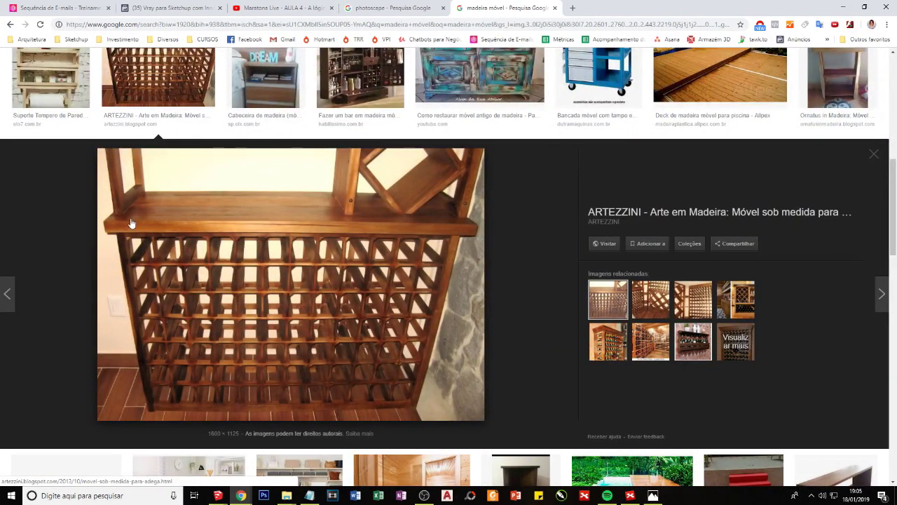
{"action": "scroll", "coordinate": [343, 260], "scroll_direction": "down", "scroll_amount": 3}
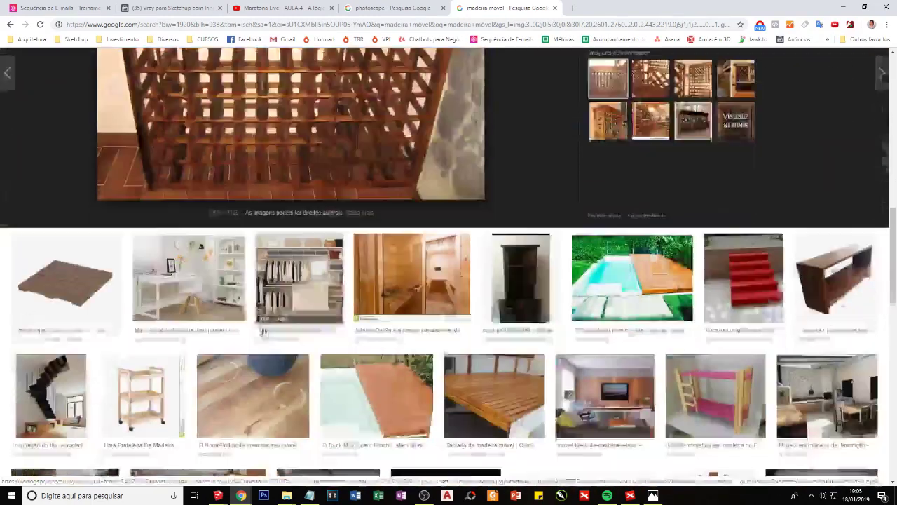
{"action": "scroll", "coordinate": [264, 331], "scroll_direction": "down", "scroll_amount": 2}
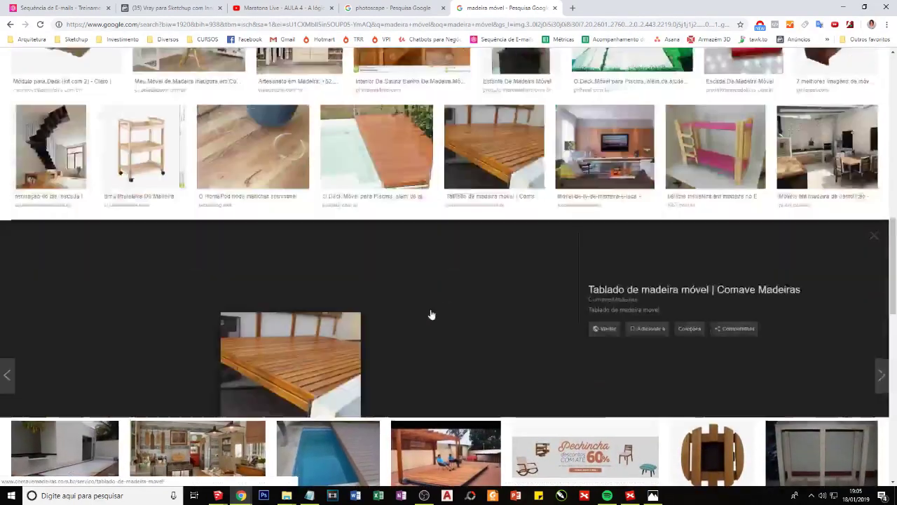
{"action": "left_click", "coordinate": [495, 291]}
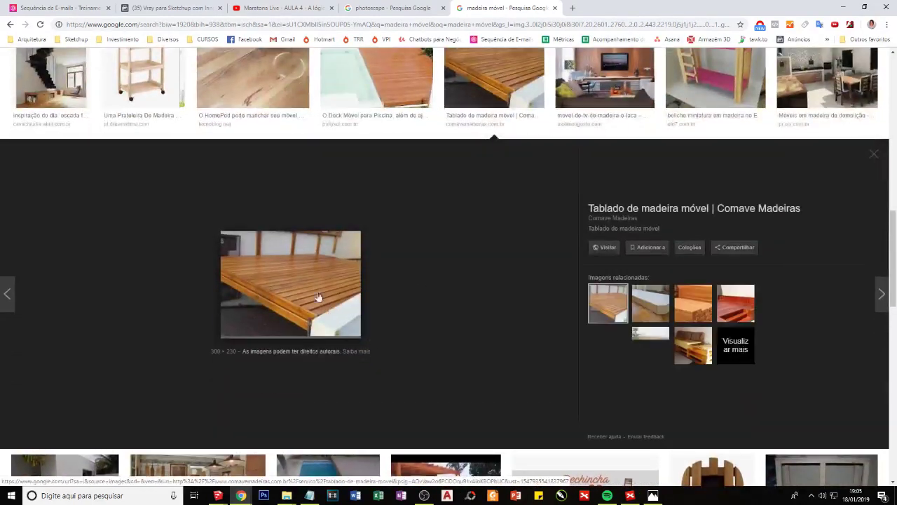
- Browse the demolition-wood sideboard and related sideboard images, then return to SketchUp
{"action": "scroll", "coordinate": [372, 355], "scroll_direction": "down", "scroll_amount": 5}
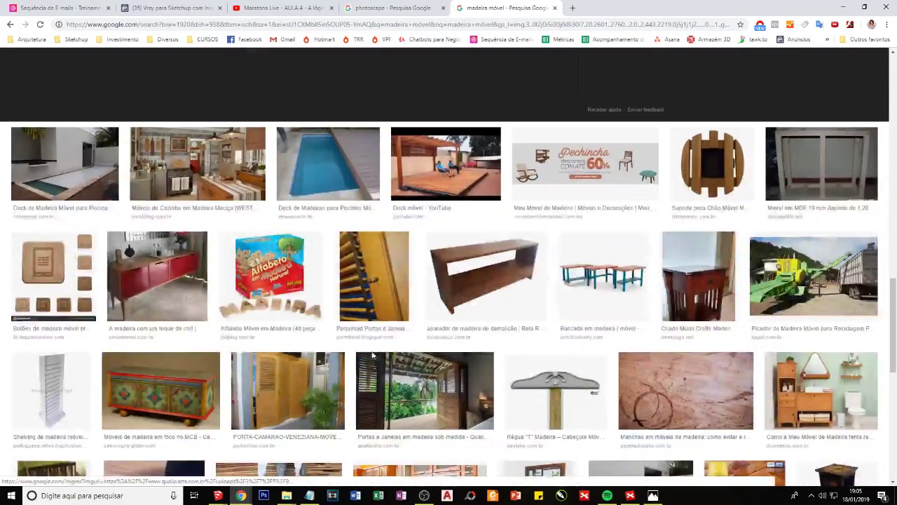
{"action": "left_click", "coordinate": [477, 280]}
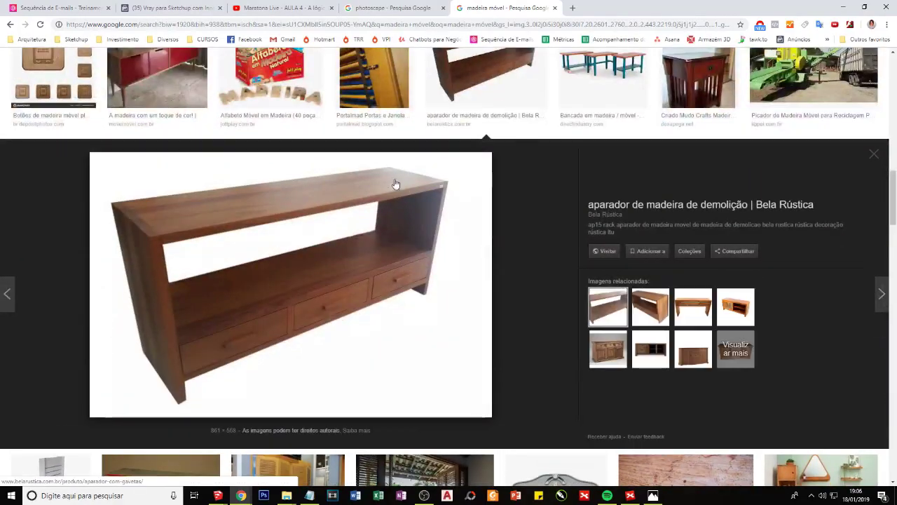
{"action": "left_click", "coordinate": [651, 300]}
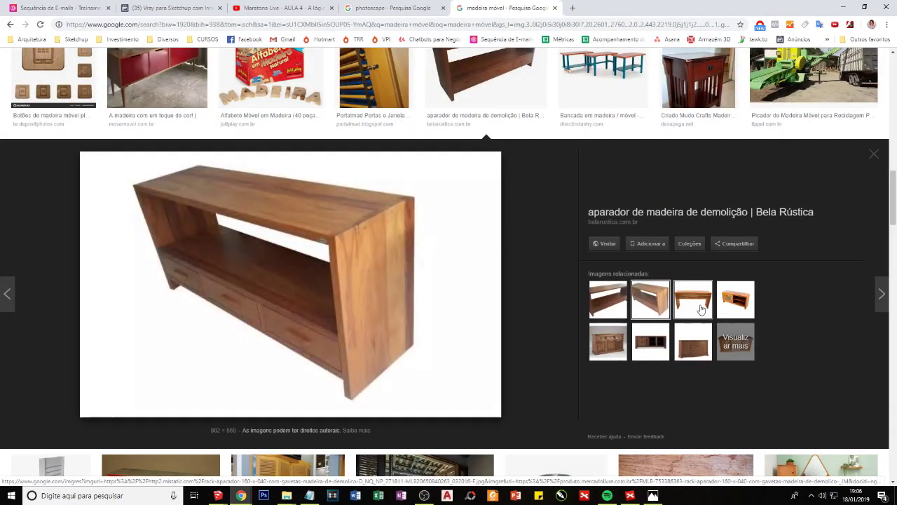
{"action": "left_click", "coordinate": [701, 310]}
{"action": "scroll", "coordinate": [321, 362], "scroll_direction": "down", "scroll_amount": 3}
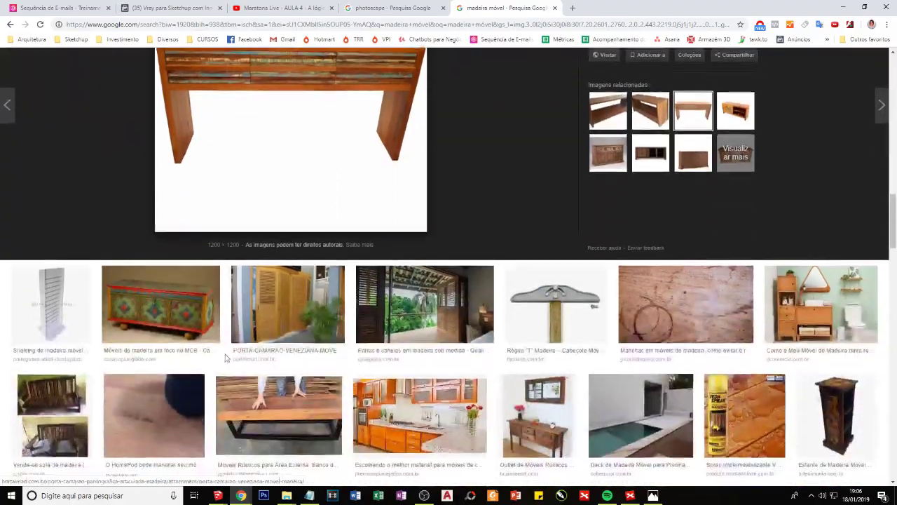
{"action": "scroll", "coordinate": [226, 358], "scroll_direction": "down", "scroll_amount": 1}
{"action": "scroll", "coordinate": [226, 358], "scroll_direction": "down", "scroll_amount": 3}
{"action": "scroll", "coordinate": [379, 342], "scroll_direction": "up", "scroll_amount": 3}
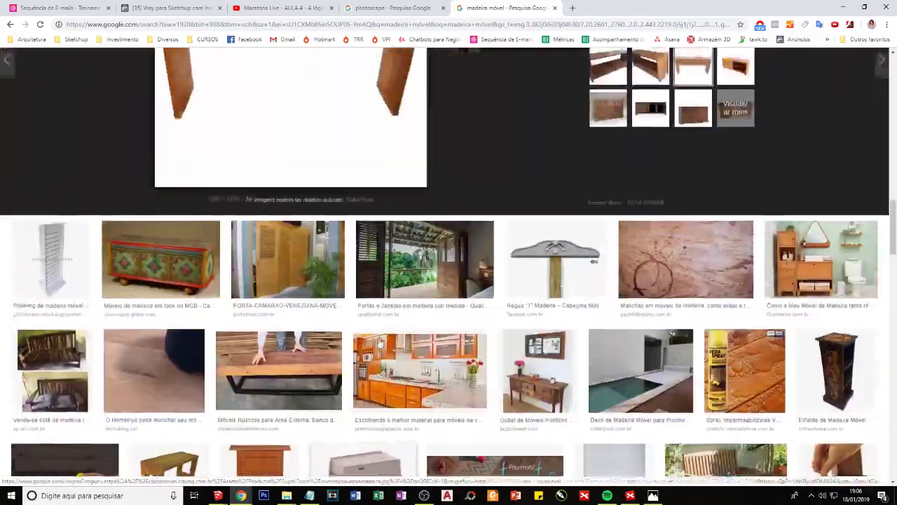
{"action": "scroll", "coordinate": [379, 341], "scroll_direction": "up", "scroll_amount": 5}
{"action": "scroll", "coordinate": [401, 340], "scroll_direction": "up", "scroll_amount": 10}
{"action": "scroll", "coordinate": [400, 341], "scroll_direction": "up", "scroll_amount": 5}
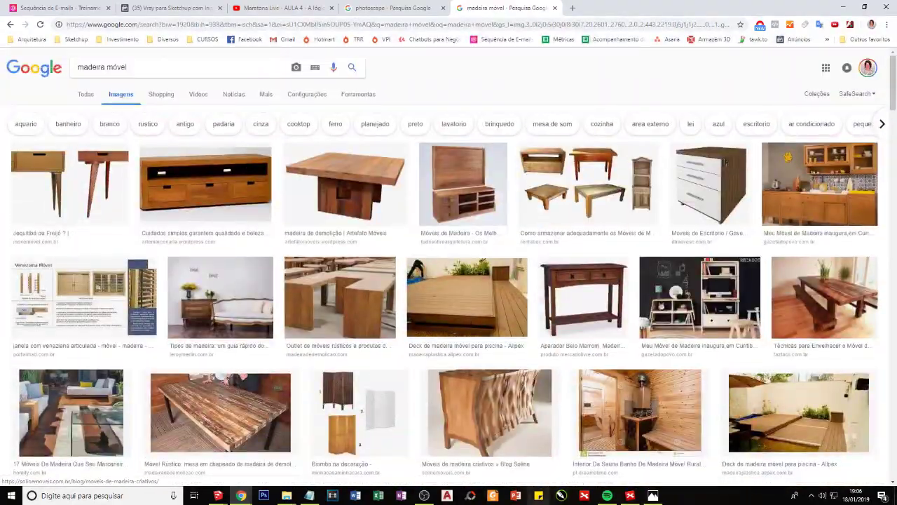
{"action": "mouse_move", "coordinate": [218, 496]}
{"action": "left_click", "coordinate": [247, 459]}
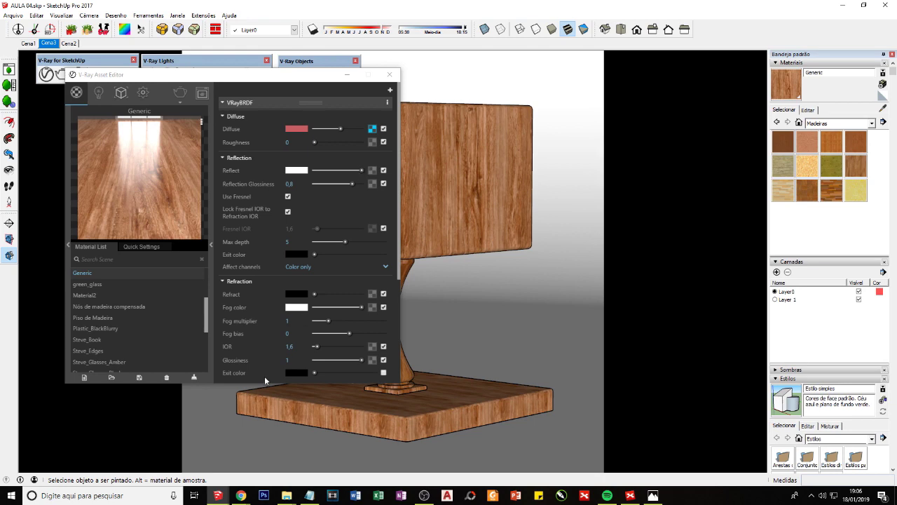
- Bring up the Materiais texture folder in File Explorer
{"action": "left_click", "coordinate": [284, 495]}
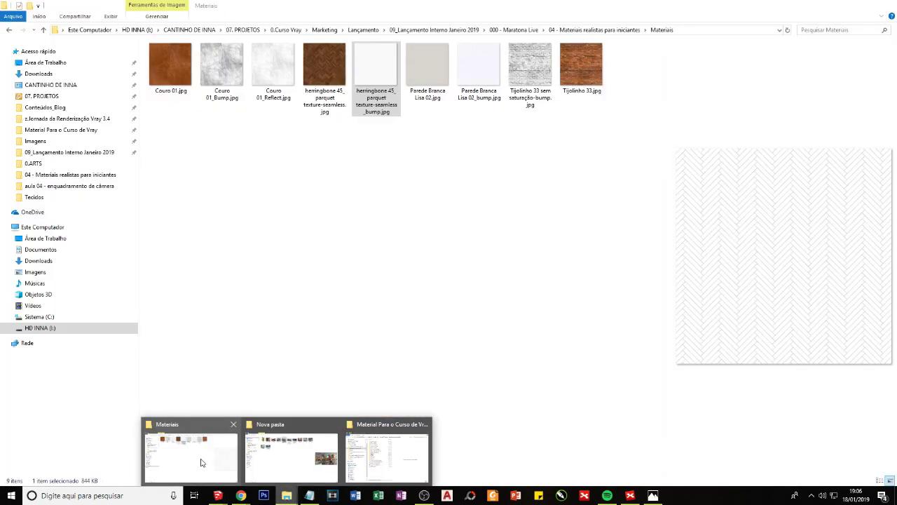
- Locate the Madeira 04.1 texture and its bump and reflect maps, selecting Madeira 04.1
{"action": "left_click", "coordinate": [202, 459]}
{"action": "left_click", "coordinate": [298, 463]}
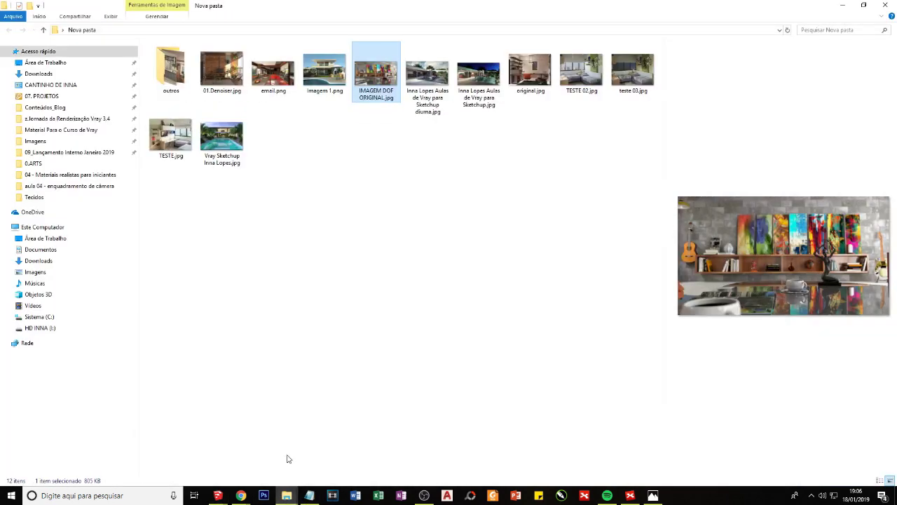
{"action": "left_click", "coordinate": [49, 130]}
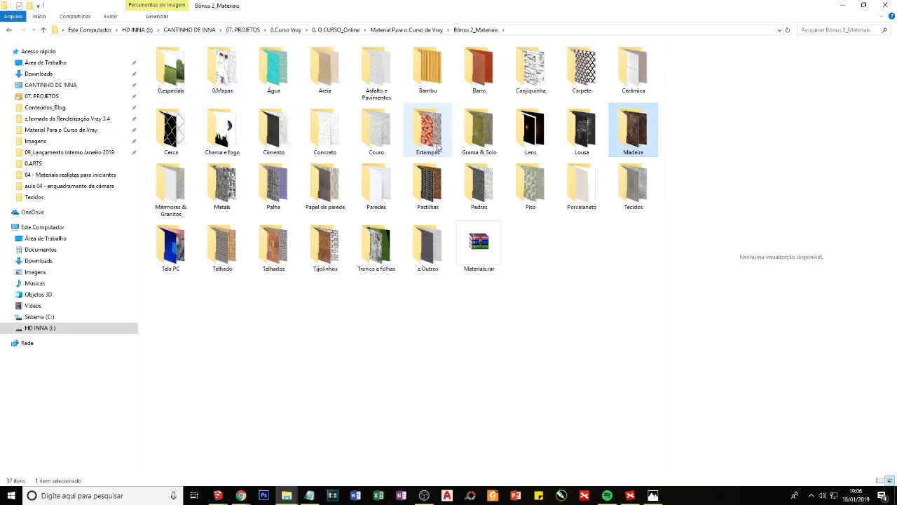
{"action": "double_click", "coordinate": [633, 130]}
{"action": "double_click", "coordinate": [321, 71]}
{"action": "left_click", "coordinate": [372, 63]}
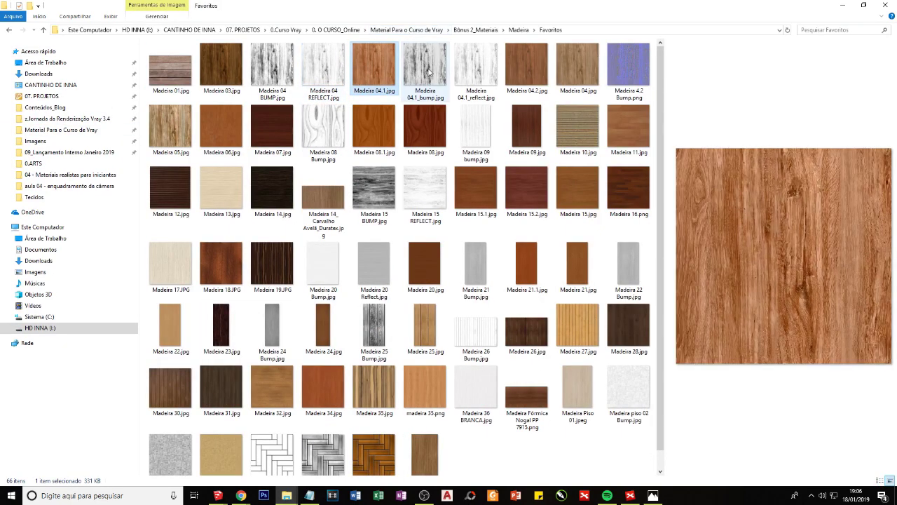
{"action": "left_click", "coordinate": [475, 68], "text": "shift"}
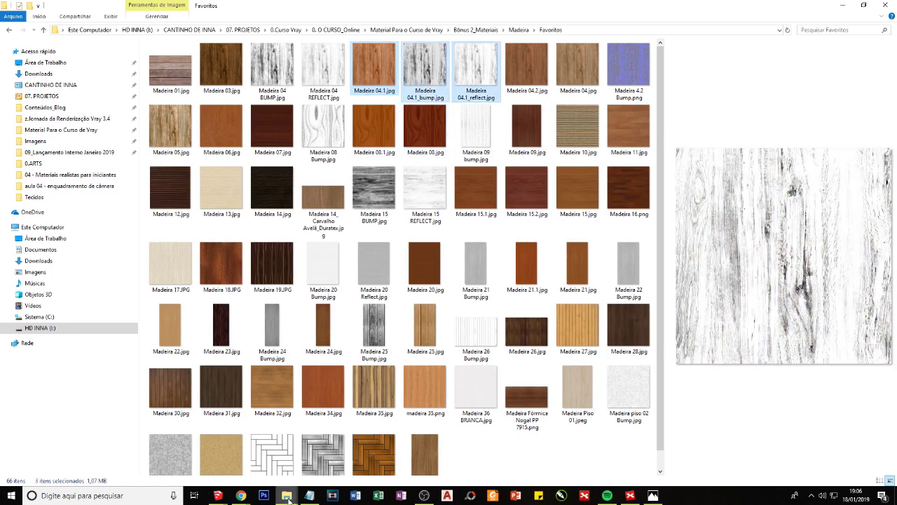
{"action": "mouse_move", "coordinate": [287, 496]}
{"action": "left_click", "coordinate": [224, 459]}
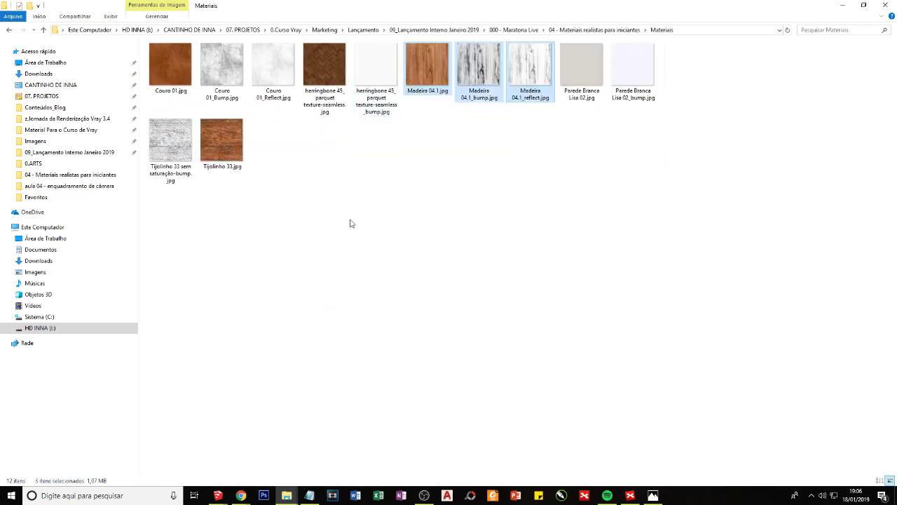
{"action": "left_click", "coordinate": [502, 73]}
{"action": "left_click", "coordinate": [433, 58]}
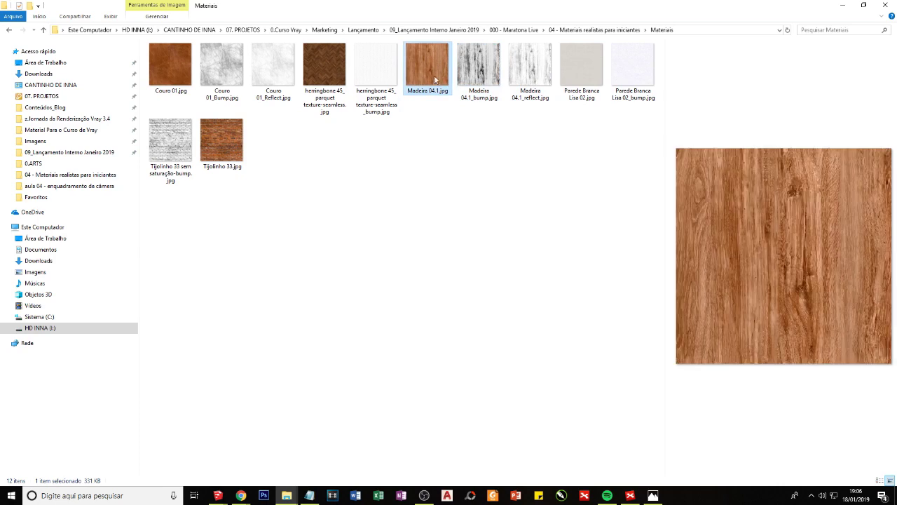
- Show extra-large thumbnails and compare the Madeira 04.1 colour, bump and reflect maps
{"action": "right_click", "coordinate": [421, 140]}
{"action": "mouse_move", "coordinate": [473, 145]}
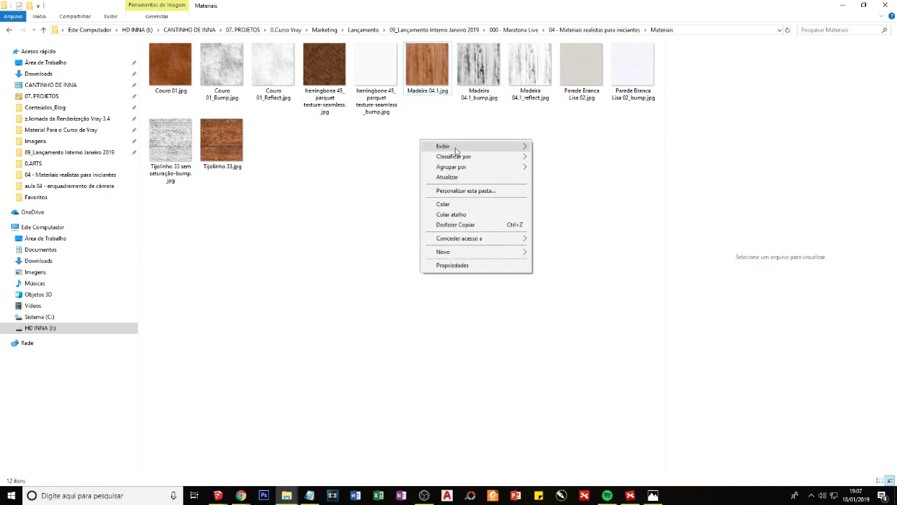
{"action": "left_click", "coordinate": [571, 145]}
{"action": "left_click", "coordinate": [346, 237]}
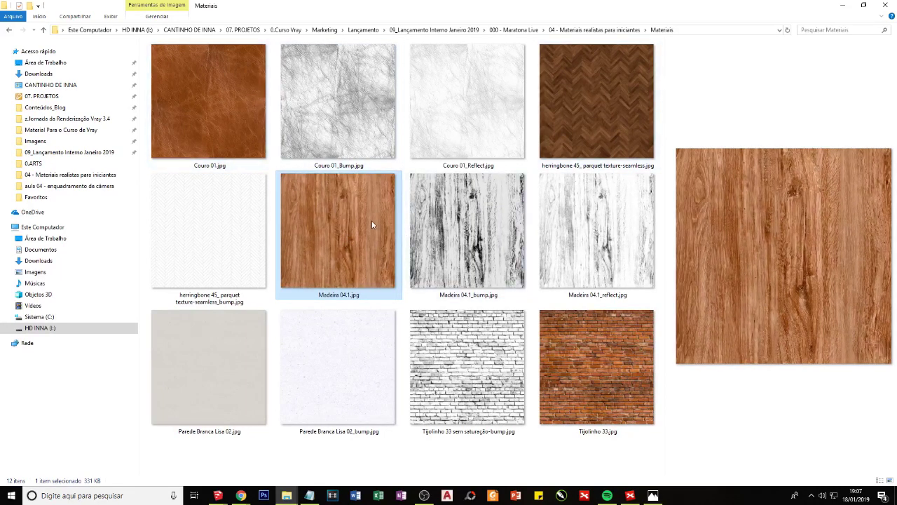
{"action": "left_click", "coordinate": [596, 231]}
{"action": "left_click", "coordinate": [468, 232]}
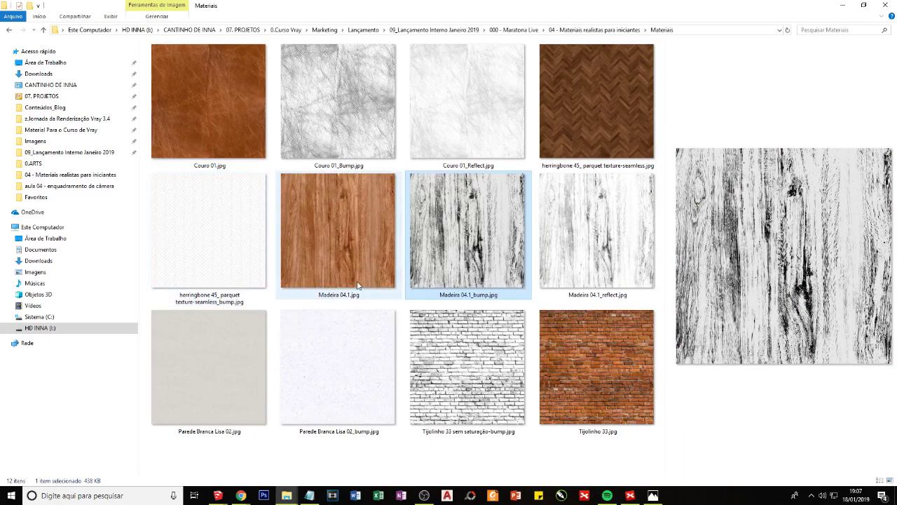
{"action": "left_click", "coordinate": [635, 225]}
{"action": "left_click", "coordinate": [452, 225]}
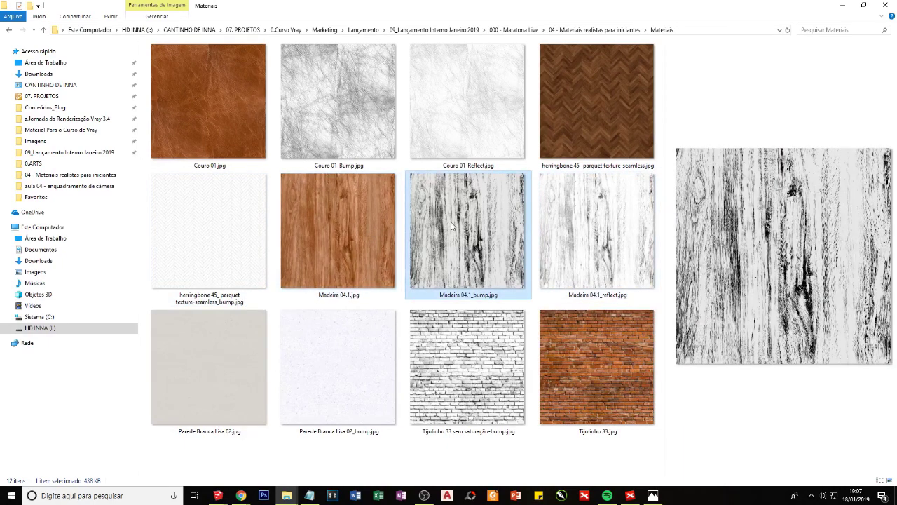
{"action": "left_click", "coordinate": [596, 231]}
{"action": "left_click", "coordinate": [306, 242]}
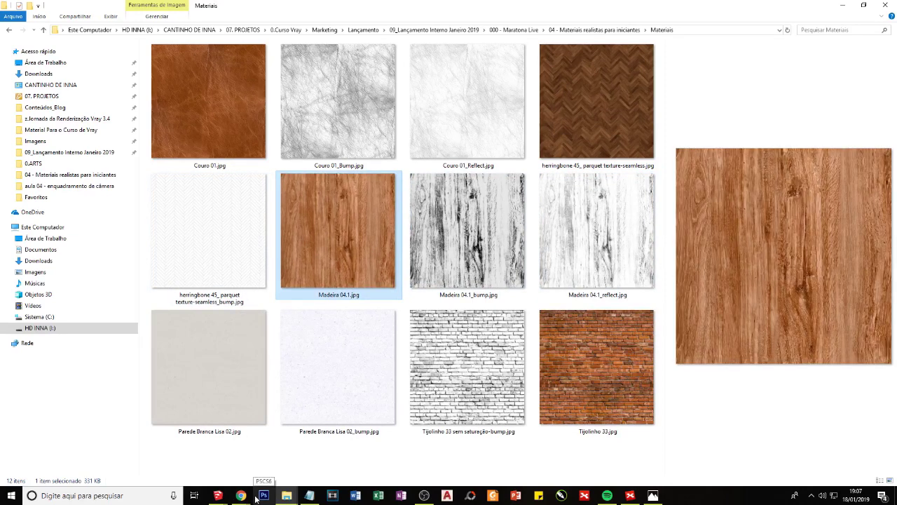
{"action": "mouse_move", "coordinate": [309, 496]}
{"action": "left_click", "coordinate": [178, 453]}
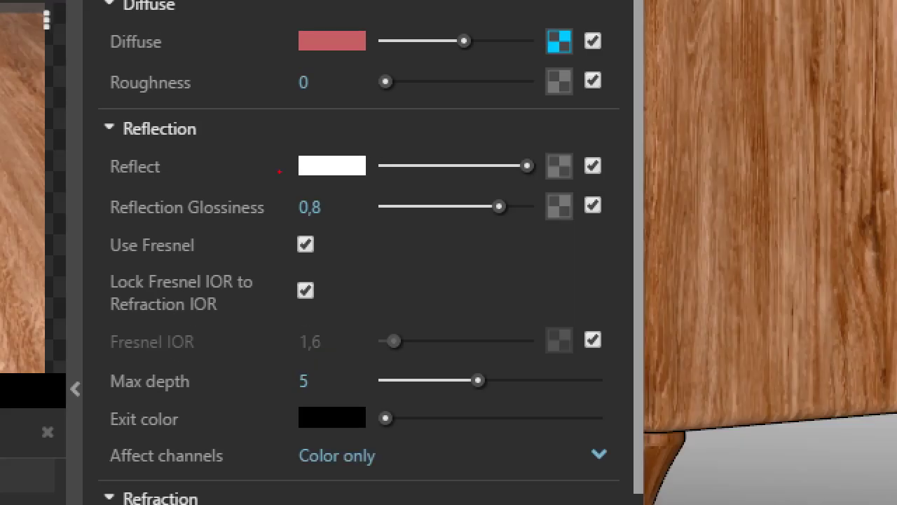
{"action": "left_click_drag", "start_coordinate": [222, 157], "coordinate": [226, 176]}
{"action": "mouse_move", "coordinate": [120, 182]}
{"action": "left_mouse_down"}
{"action": "mouse_move", "coordinate": [476, 194]}
{"action": "mouse_move", "coordinate": [625, 172]}
{"action": "mouse_move", "coordinate": [348, 132]}
{"action": "mouse_move", "coordinate": [98, 126]}
{"action": "left_mouse_up"}
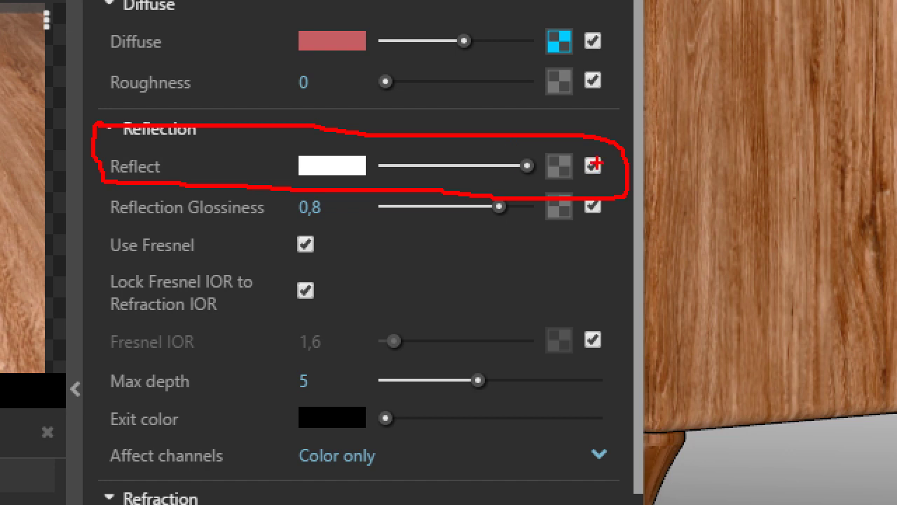
{"action": "mouse_move", "coordinate": [593, 163]}
{"action": "left_mouse_down"}
{"action": "mouse_move", "coordinate": [527, 144]}
{"action": "mouse_move", "coordinate": [588, 186]}
{"action": "mouse_move", "coordinate": [591, 141]}
{"action": "left_mouse_up"}
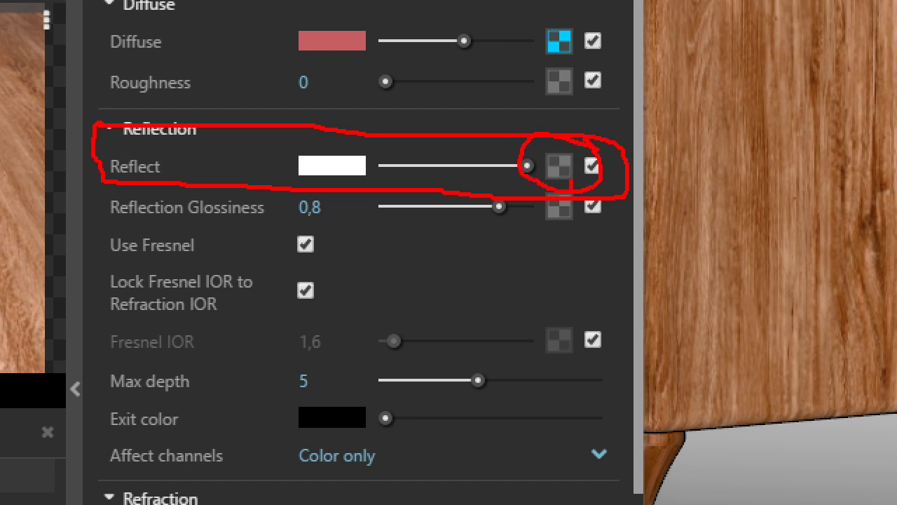
{"action": "mouse_move", "coordinate": [572, 185]}
{"action": "left_mouse_down"}
{"action": "mouse_move", "coordinate": [574, 242]}
{"action": "mouse_move", "coordinate": [588, 242]}
{"action": "left_mouse_up"}
{"action": "left_click_drag", "start_coordinate": [590, 283], "coordinate": [573, 309]}
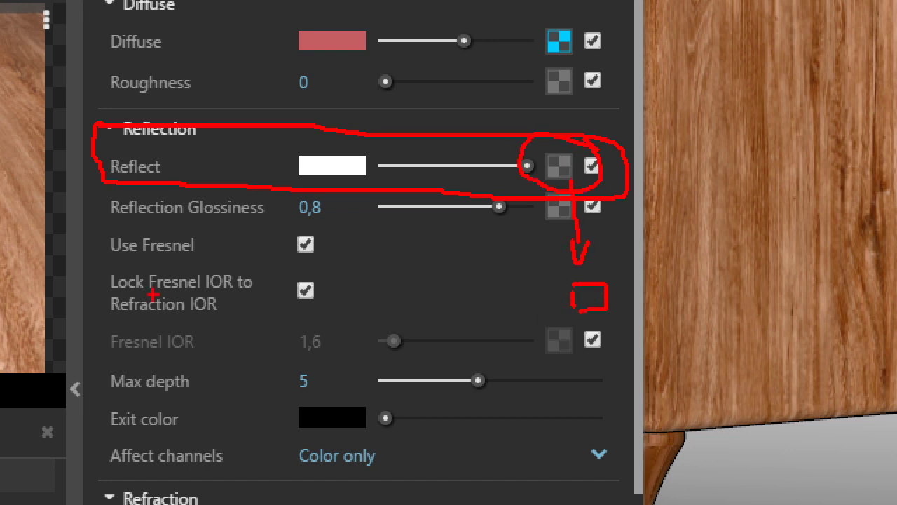
{"action": "key", "text": "Escape"}
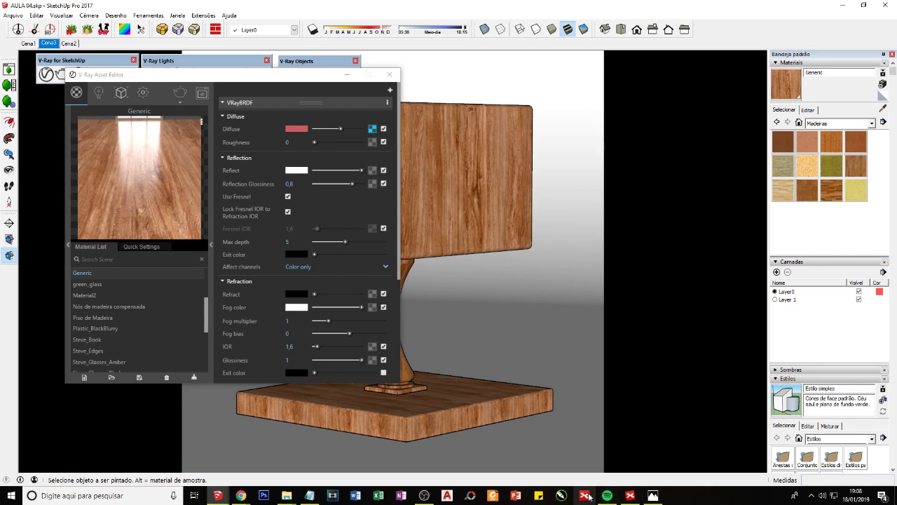
- Highlight the BRANCO = BRILHO / PRETO = OPACO note in XMind and open Madeira 04.1_reflect.jpg full-size
{"action": "left_click", "coordinate": [630, 495]}
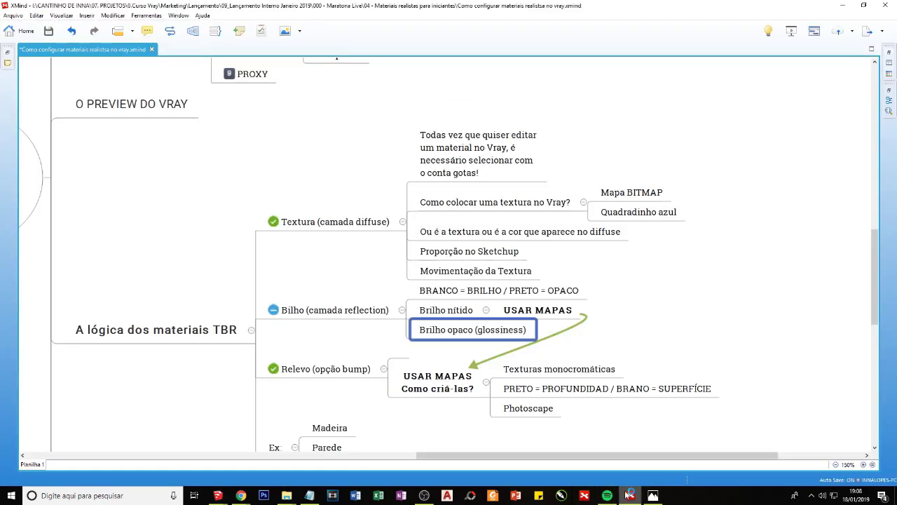
{"action": "left_click", "coordinate": [445, 294]}
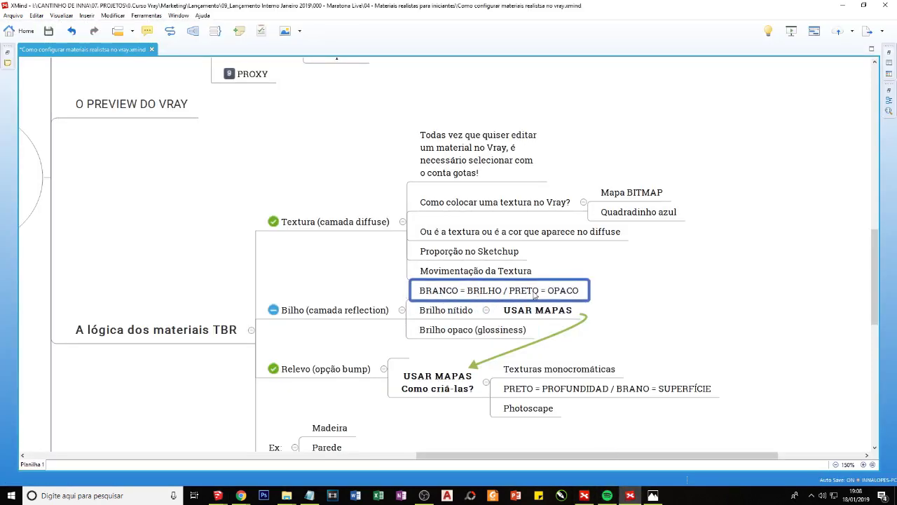
{"action": "left_click", "coordinate": [297, 500]}
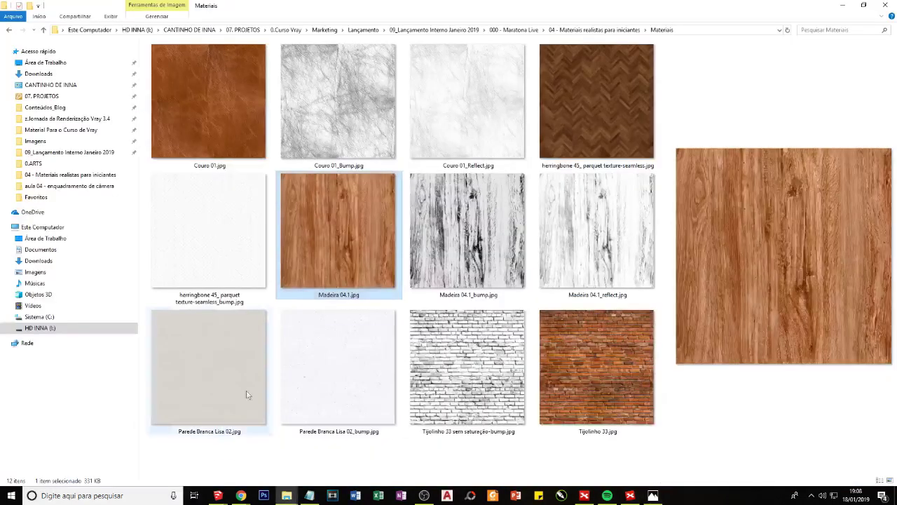
{"action": "left_click", "coordinate": [214, 457]}
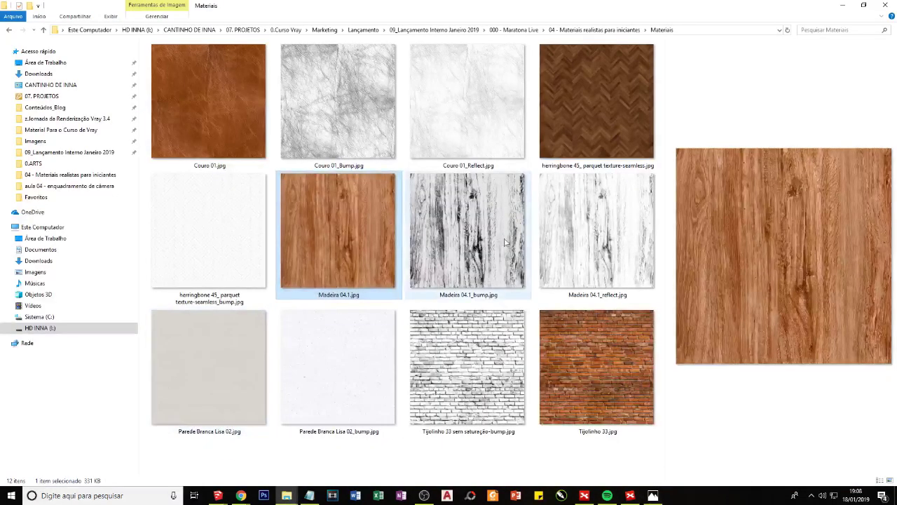
{"action": "left_click", "coordinate": [576, 217]}
{"action": "double_click", "coordinate": [589, 235]}
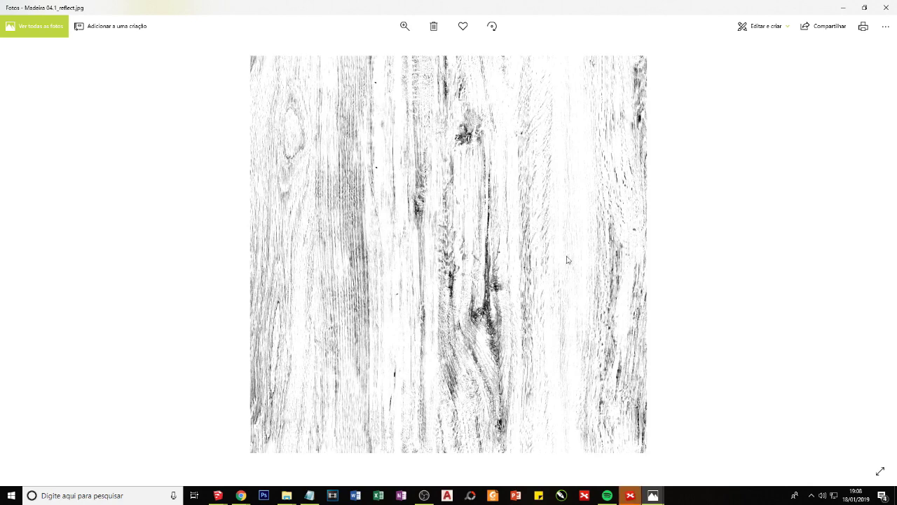
- Glance at the mind map, review the reflect map image, then return to SketchUp's V-Ray editor
{"action": "left_click", "coordinate": [629, 496]}
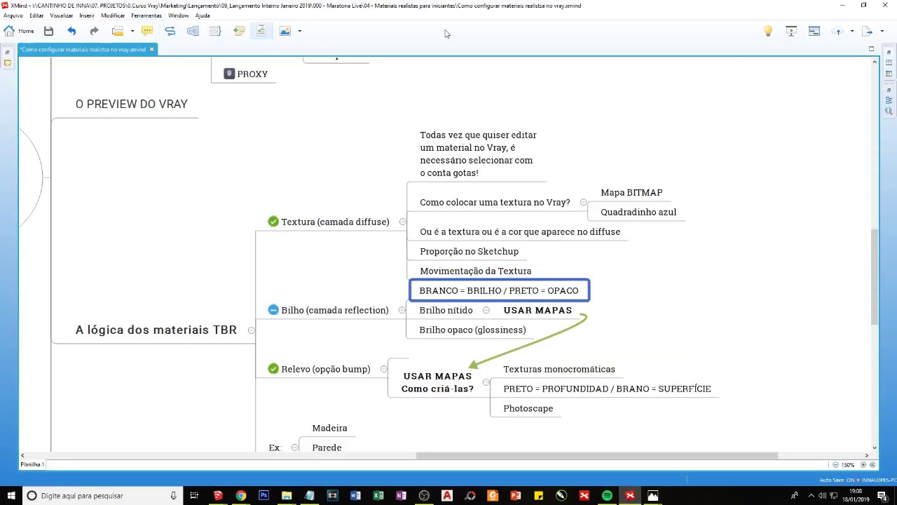
{"action": "left_click", "coordinate": [843, 5]}
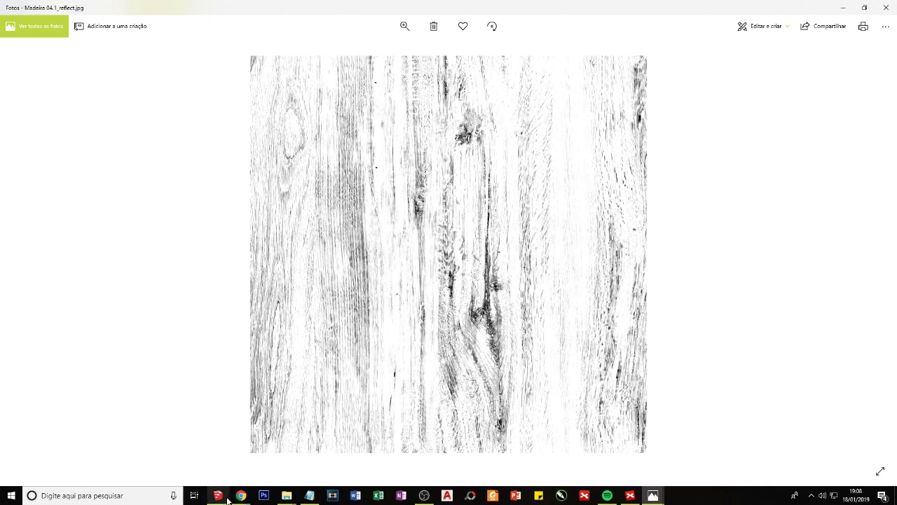
{"action": "mouse_move", "coordinate": [218, 495]}
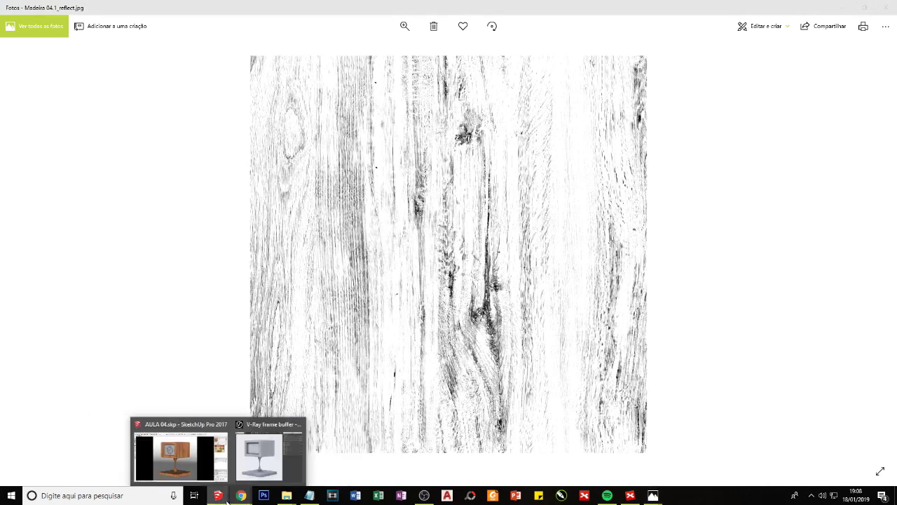
{"action": "left_click", "coordinate": [203, 466]}
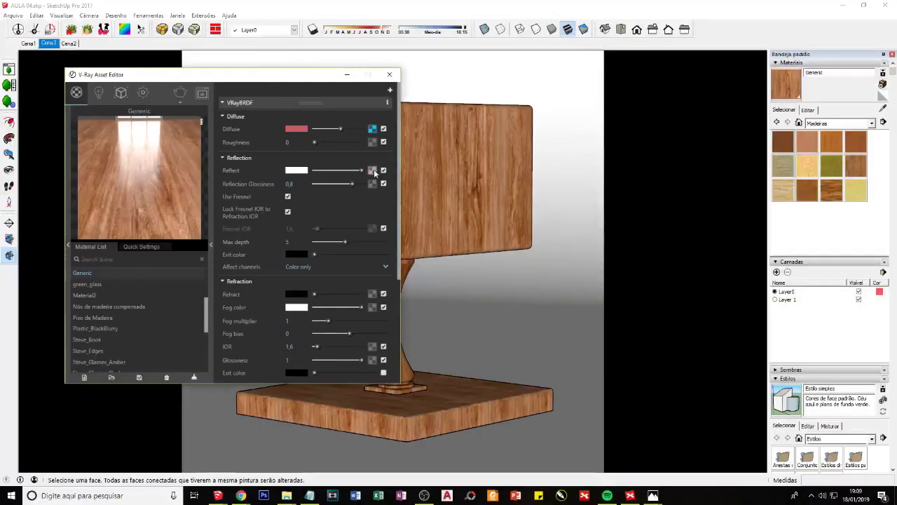
- Load Madeira 04 REFLECT.jpg as a Bitmap reflect map, then test the Reflect slider black and back to white
{"action": "left_click", "coordinate": [374, 169]}
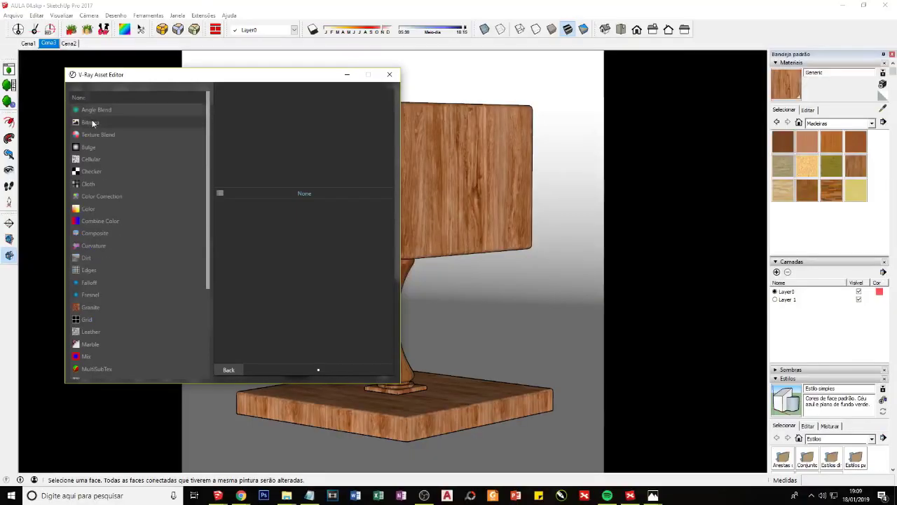
{"action": "left_click", "coordinate": [89, 122]}
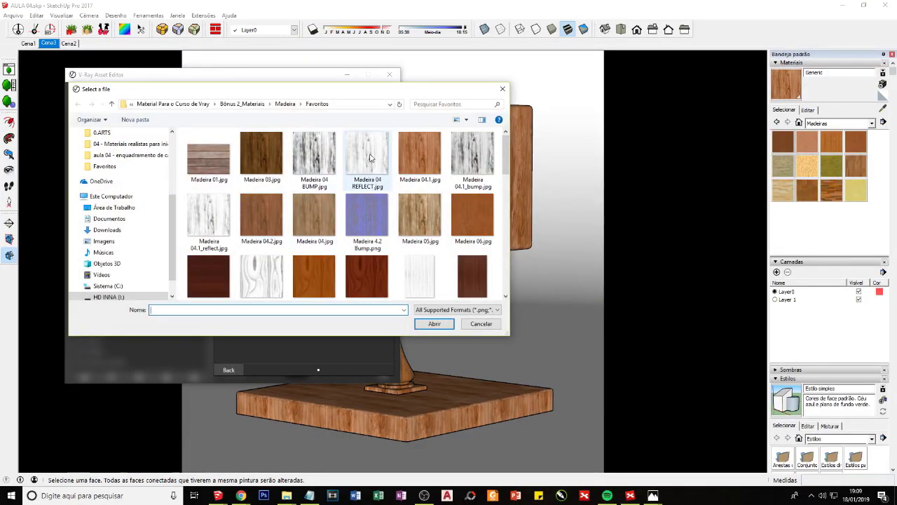
{"action": "left_click", "coordinate": [371, 157]}
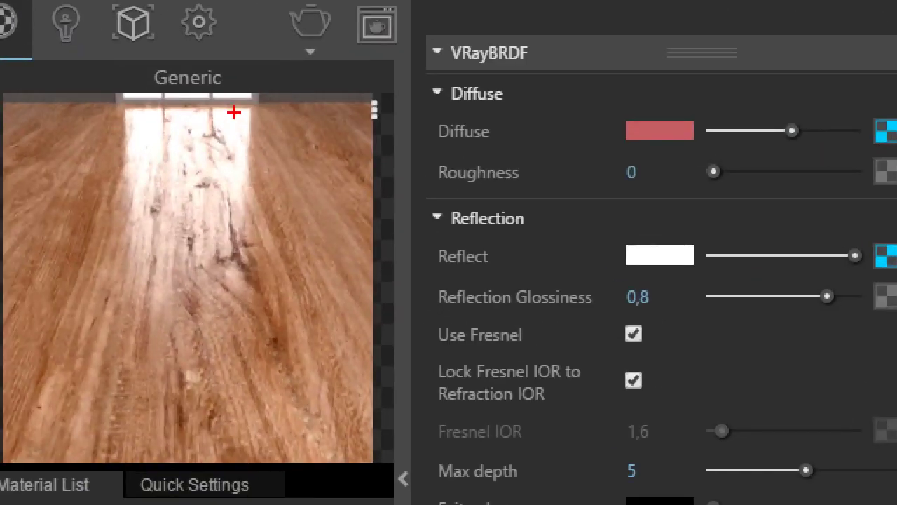
{"action": "mouse_move", "coordinate": [234, 112]}
{"action": "left_mouse_down"}
{"action": "mouse_move", "coordinate": [134, 98]}
{"action": "mouse_move", "coordinate": [56, 264]}
{"action": "mouse_move", "coordinate": [250, 364]}
{"action": "mouse_move", "coordinate": [232, 78]}
{"action": "mouse_move", "coordinate": [203, 65]}
{"action": "left_mouse_up"}
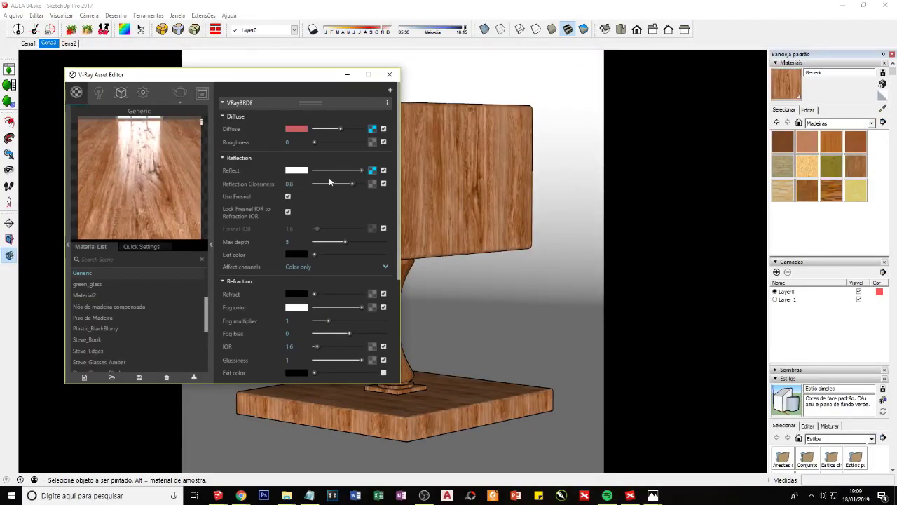
{"action": "left_click_drag", "start_coordinate": [359, 171], "coordinate": [251, 167]}
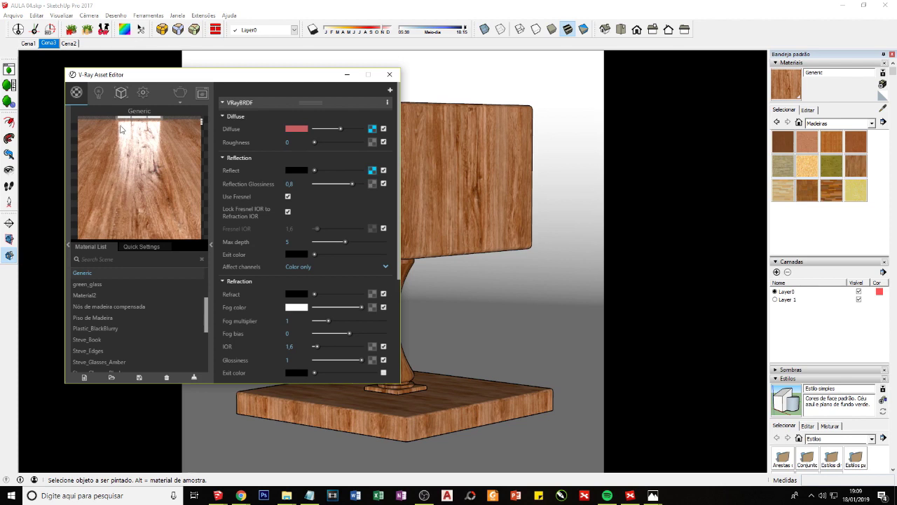
{"action": "left_click_drag", "start_coordinate": [314, 170], "coordinate": [362, 170]}
- Replace the reflection's Bitmap map with a Mix texture
{"action": "left_click", "coordinate": [371, 169]}
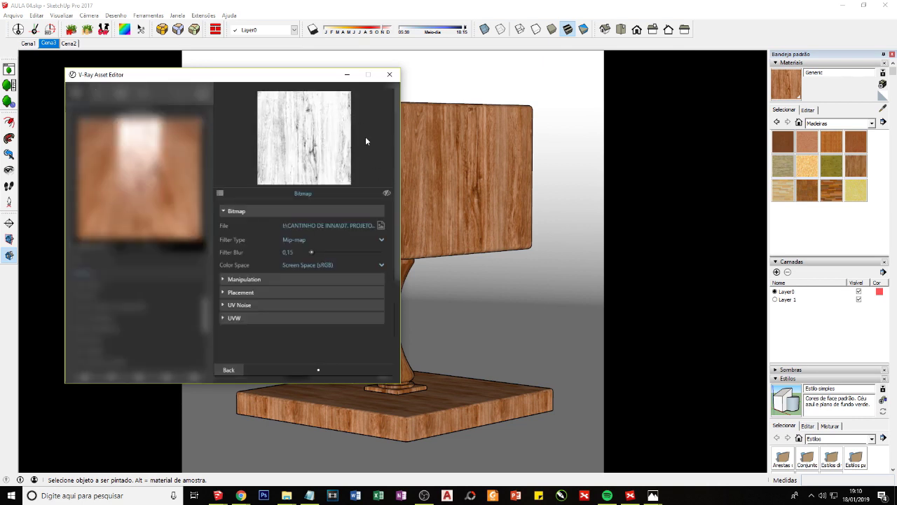
{"action": "left_click", "coordinate": [231, 369]}
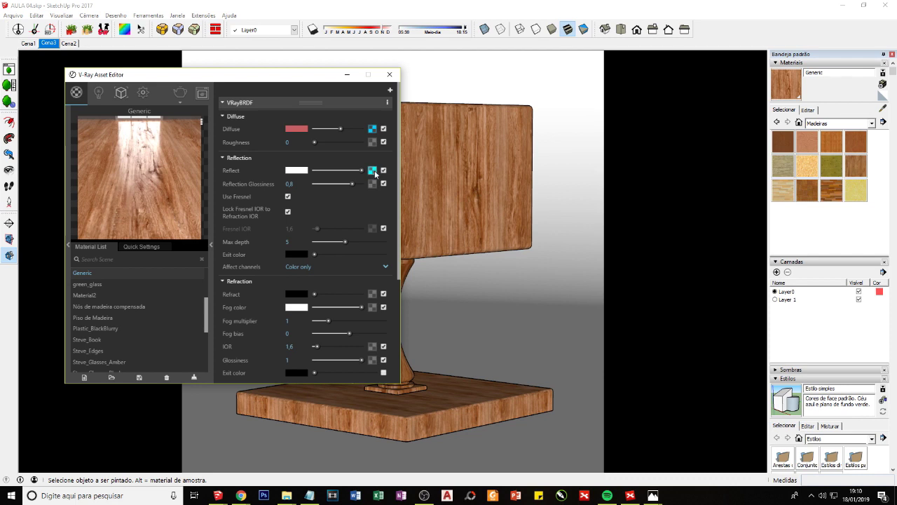
{"action": "left_click", "coordinate": [373, 170]}
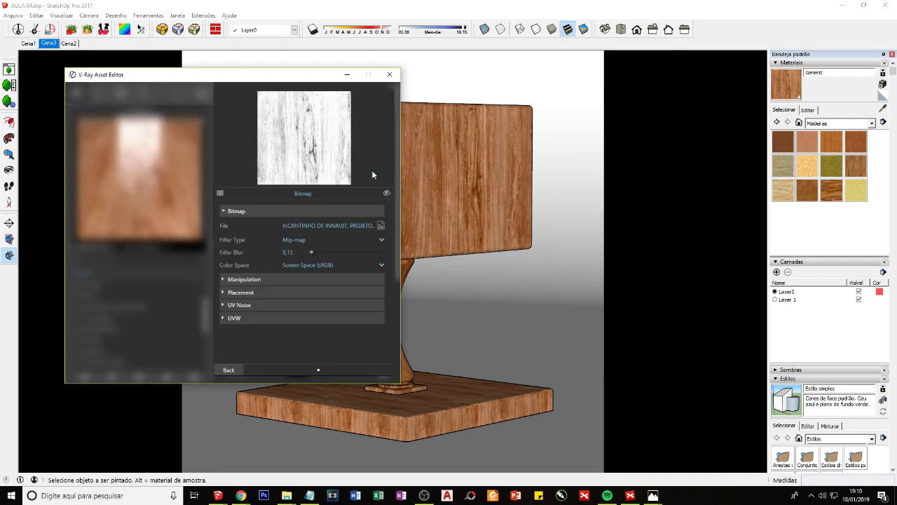
{"action": "left_click", "coordinate": [219, 194]}
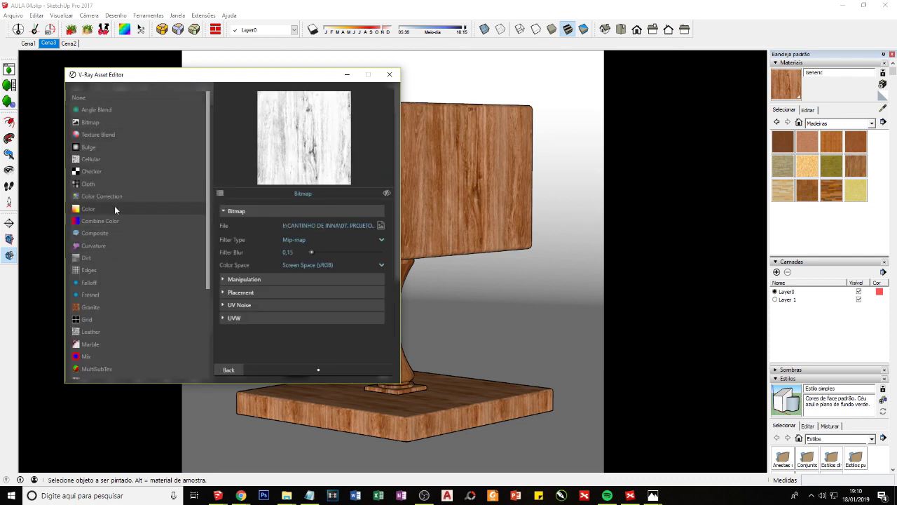
{"action": "left_click", "coordinate": [90, 355]}
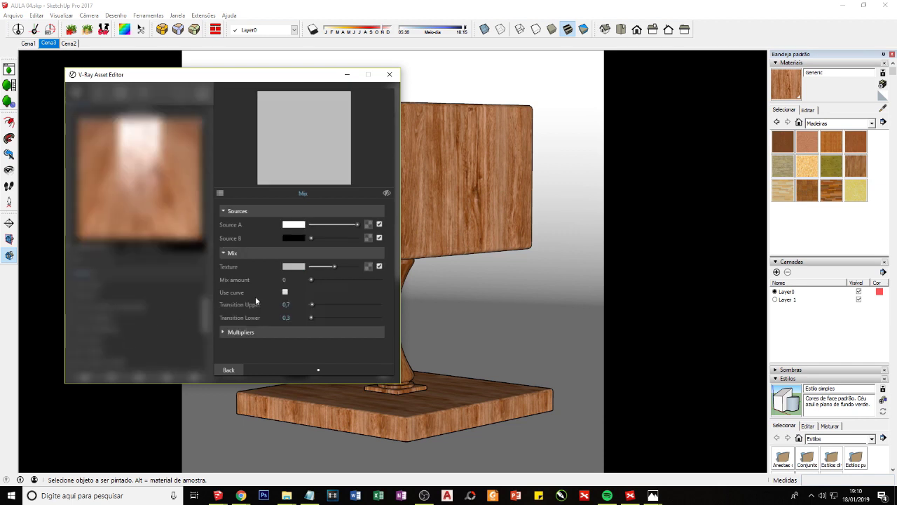
- Annotate the Mix panel, then bring up the texture type list for the Mix blend slot
{"action": "key", "text": "ctrl+1"}
{"action": "mouse_move", "coordinate": [20, 210]}
{"action": "left_mouse_down"}
{"action": "mouse_move", "coordinate": [21, 256]}
{"action": "mouse_move", "coordinate": [468, 267]}
{"action": "mouse_move", "coordinate": [524, 208]}
{"action": "mouse_move", "coordinate": [4, 225]}
{"action": "left_mouse_up"}
{"action": "key", "text": "Escape"}
{"action": "key", "text": "ctrl+1"}
{"action": "left_click", "coordinate": [323, 356]}
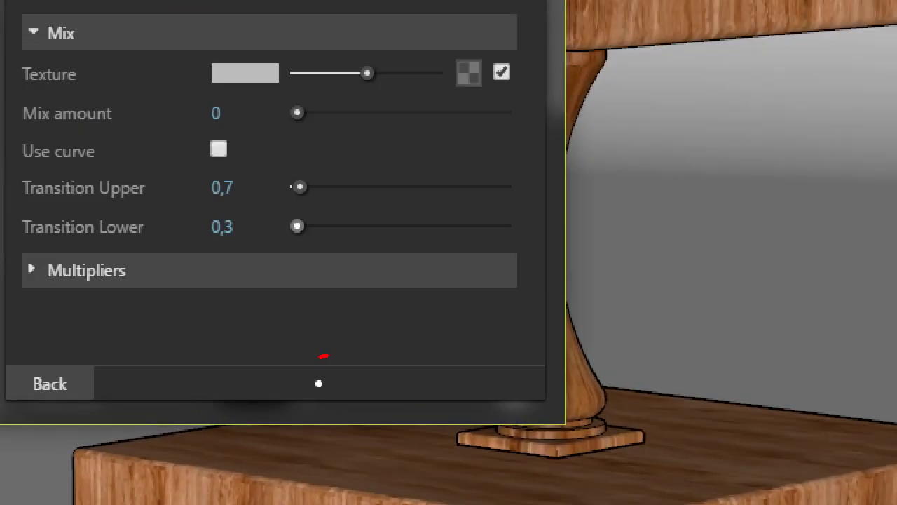
{"action": "mouse_move", "coordinate": [323, 356]}
{"action": "left_mouse_down"}
{"action": "mouse_move", "coordinate": [301, 400]}
{"action": "mouse_move", "coordinate": [324, 357]}
{"action": "left_mouse_up"}
{"action": "key", "text": "Escape"}
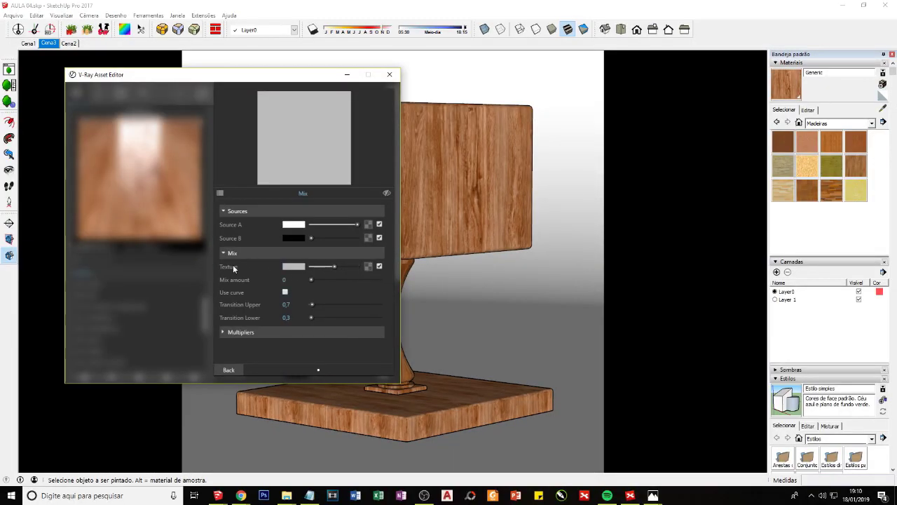
{"action": "left_click", "coordinate": [368, 267]}
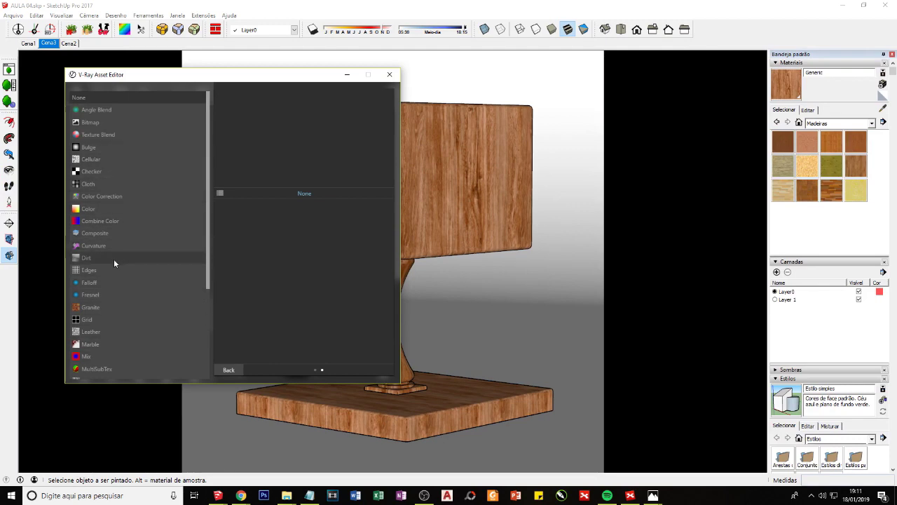
- Load Madeira 04 REFLECT.jpg as the Mix blend bitmap and review it from the main settings
{"action": "left_click", "coordinate": [98, 121]}
{"action": "left_click", "coordinate": [373, 158]}
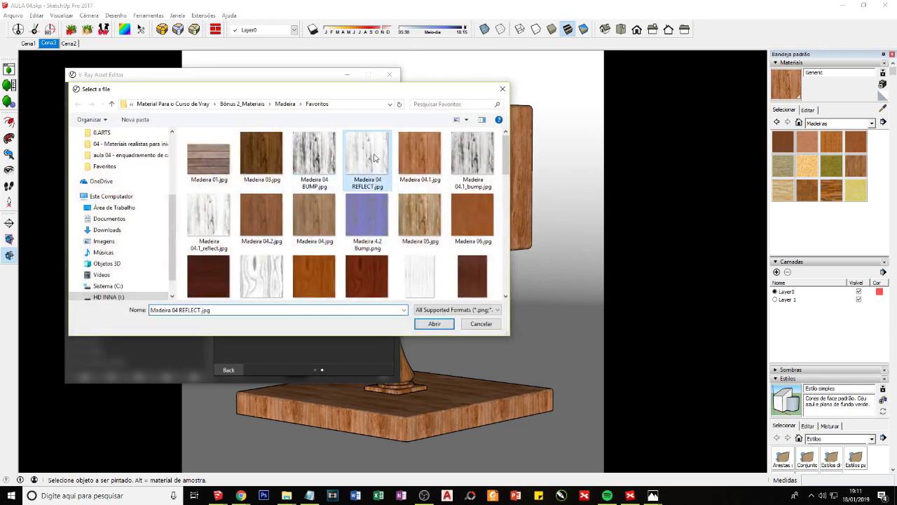
{"action": "left_click", "coordinate": [434, 323]}
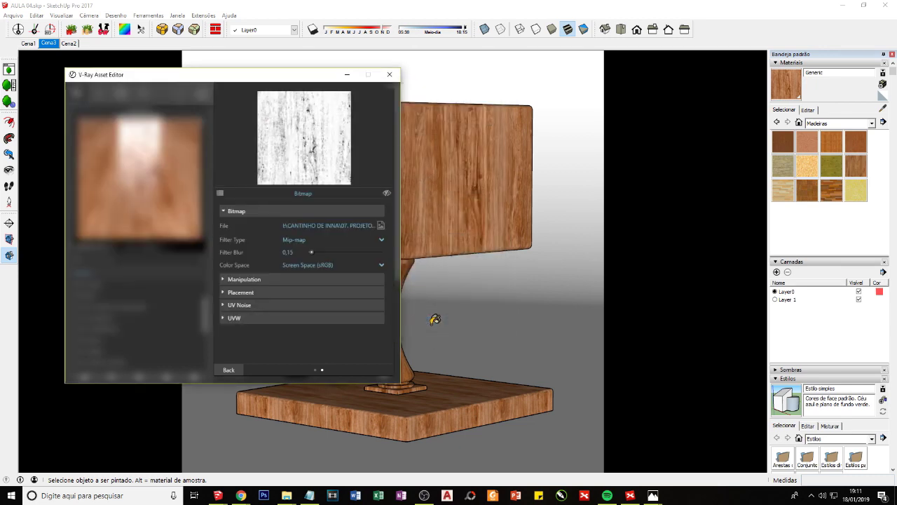
{"action": "left_click", "coordinate": [228, 370]}
{"action": "left_click", "coordinate": [228, 370]}
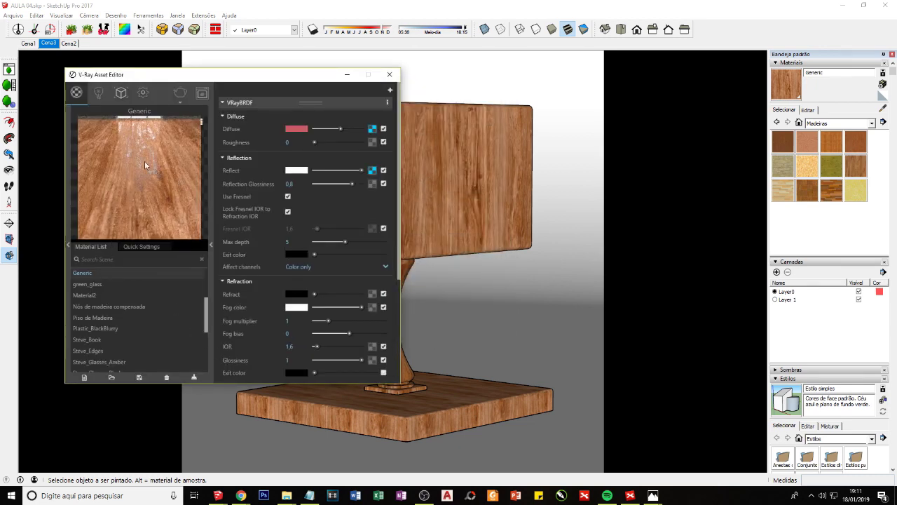
{"action": "left_click", "coordinate": [372, 168]}
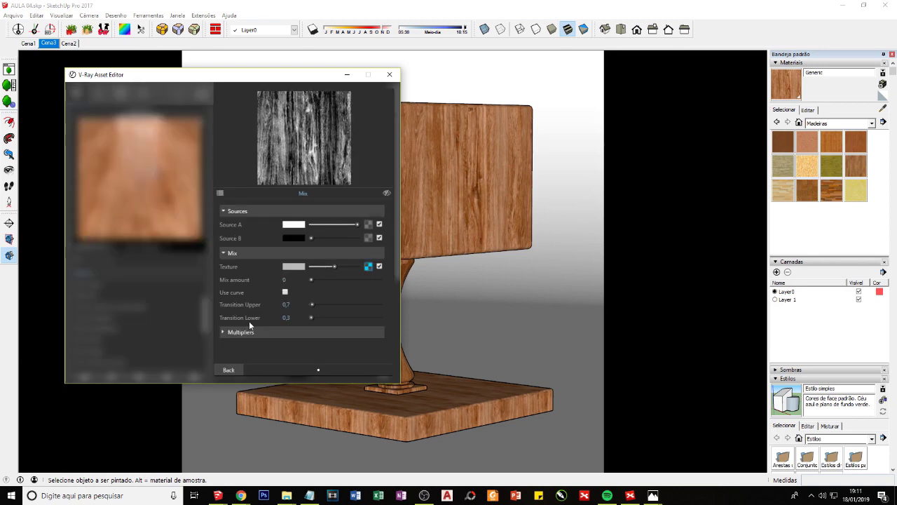
{"action": "left_click", "coordinate": [369, 267]}
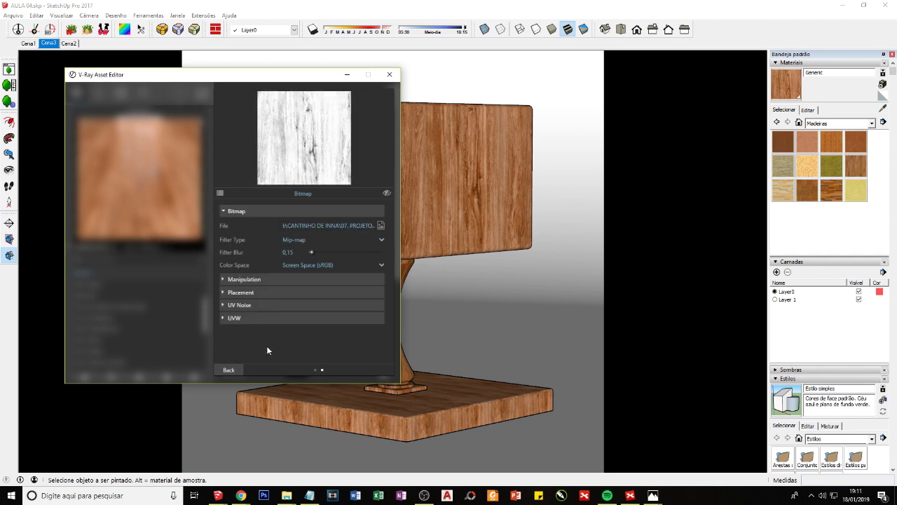
{"action": "left_click", "coordinate": [238, 370]}
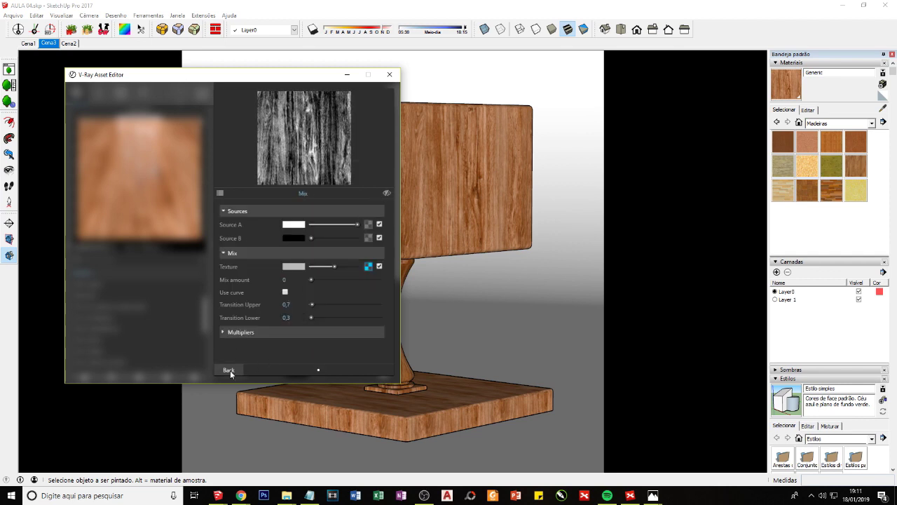
{"action": "left_click", "coordinate": [230, 370]}
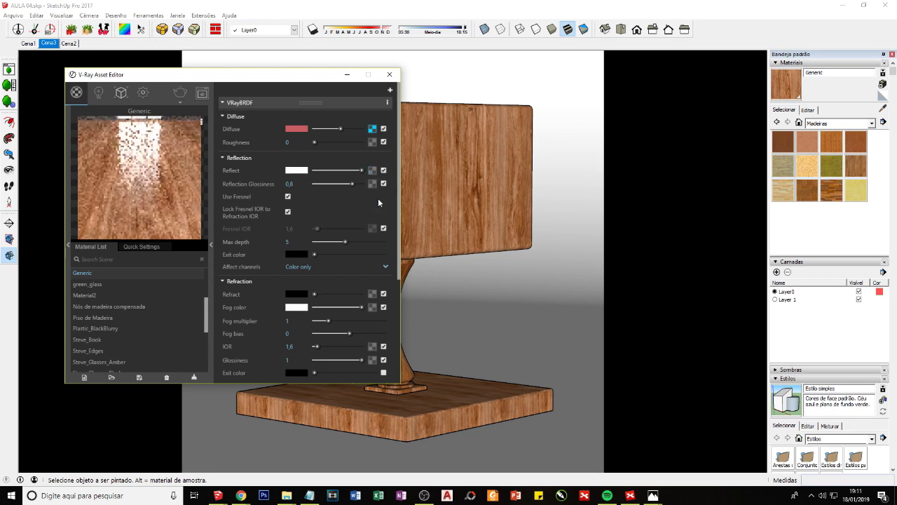
- Set the reflect map to Mix again with Madeira 04 REFLECT.jpg as its blend bitmap
{"action": "left_click", "coordinate": [373, 169]}
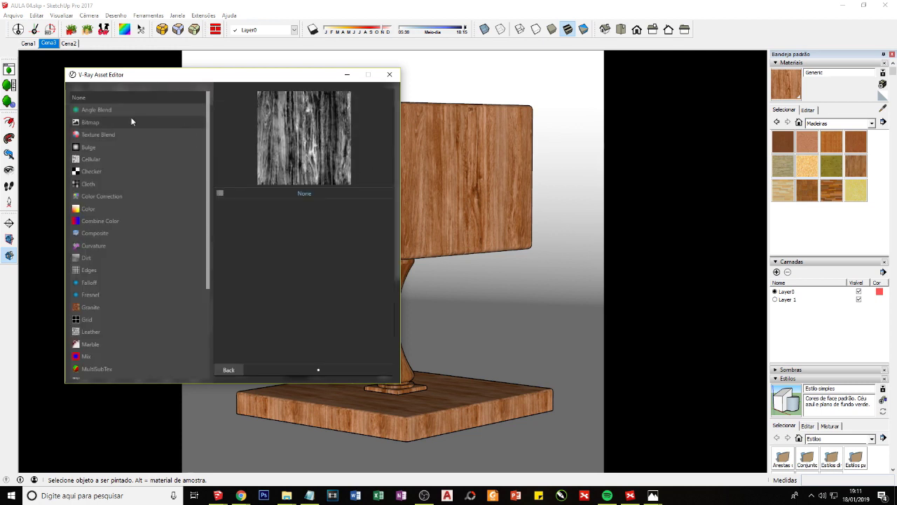
{"action": "left_click", "coordinate": [87, 356]}
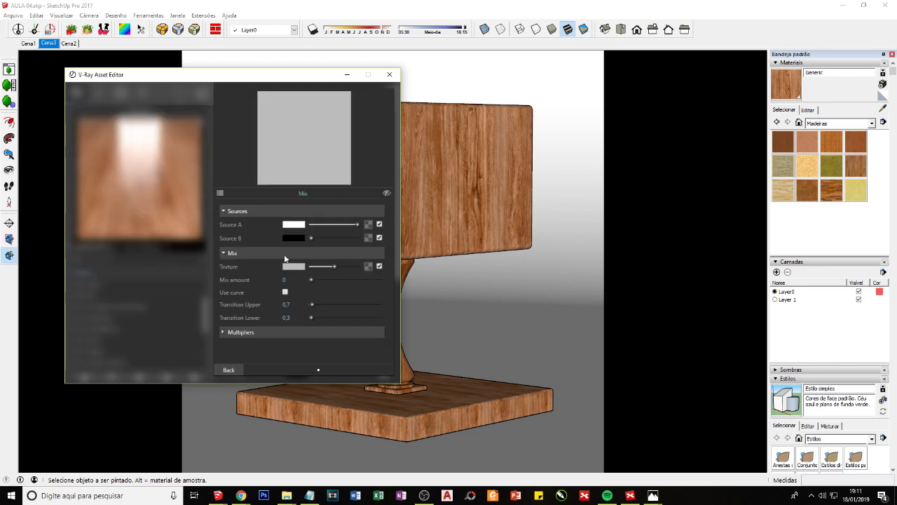
{"action": "left_click", "coordinate": [367, 268]}
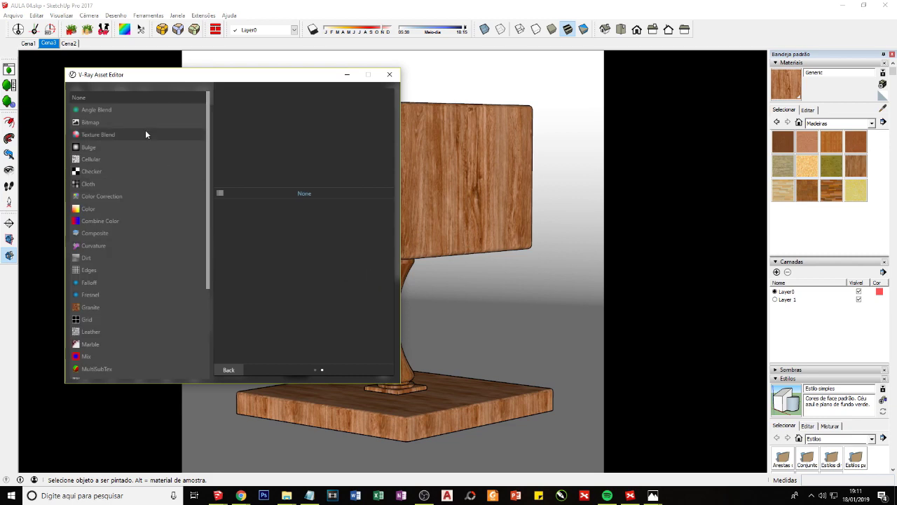
{"action": "left_click", "coordinate": [83, 125]}
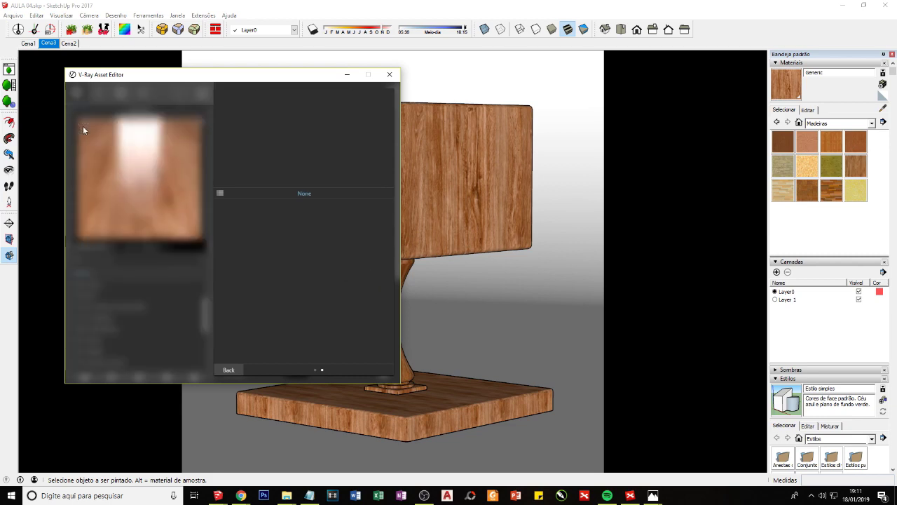
{"action": "left_click", "coordinate": [367, 156]}
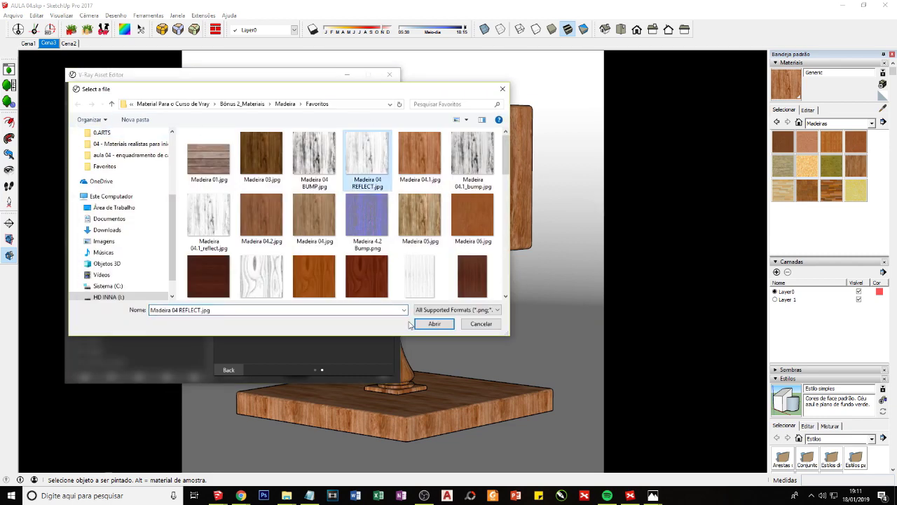
{"action": "left_click", "coordinate": [433, 324]}
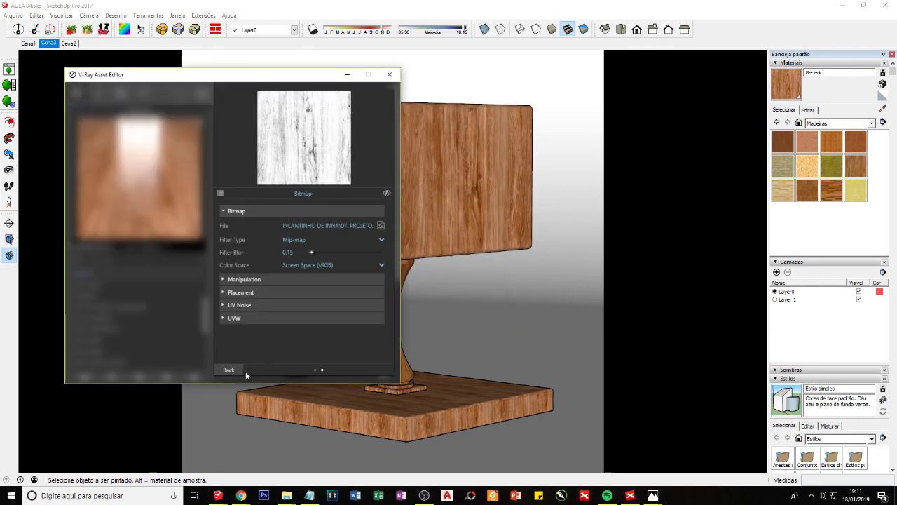
{"action": "left_click", "coordinate": [235, 370]}
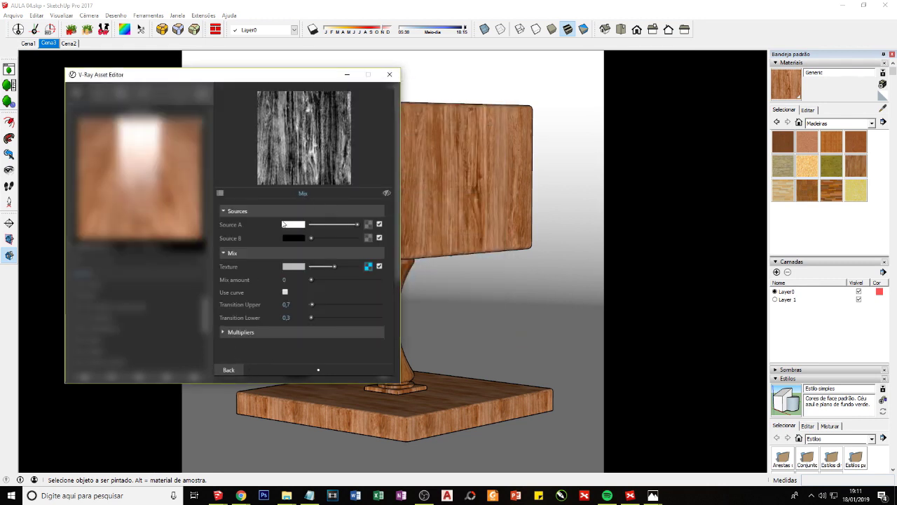
- Set Mix Source A and Source B to mid grey, then return to the VRayBRDF settings
{"action": "mouse_move", "coordinate": [357, 224]}
{"action": "left_mouse_down"}
{"action": "mouse_move", "coordinate": [311, 224]}
{"action": "mouse_move", "coordinate": [356, 238]}
{"action": "left_mouse_up"}
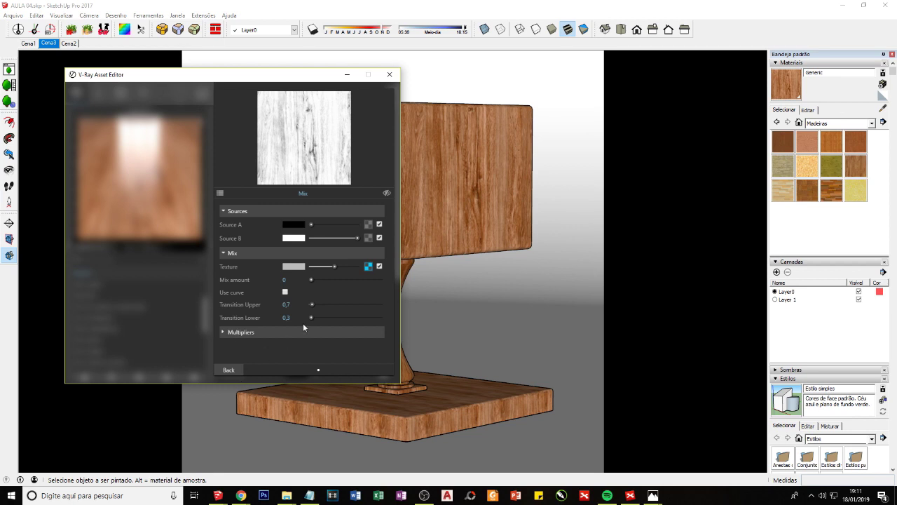
{"action": "left_click", "coordinate": [368, 266]}
{"action": "left_click", "coordinate": [232, 368]}
{"action": "left_click_drag", "start_coordinate": [311, 224], "coordinate": [326, 226]}
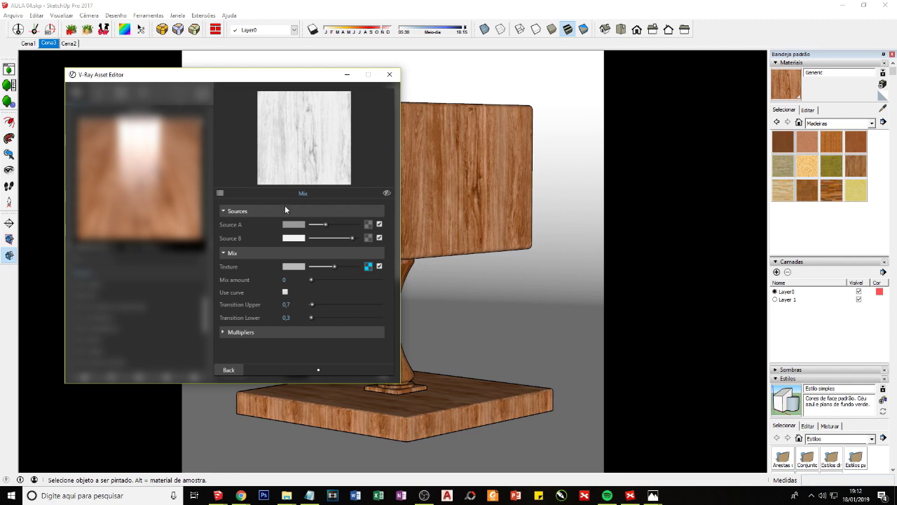
{"action": "left_click_drag", "start_coordinate": [351, 238], "coordinate": [341, 237]}
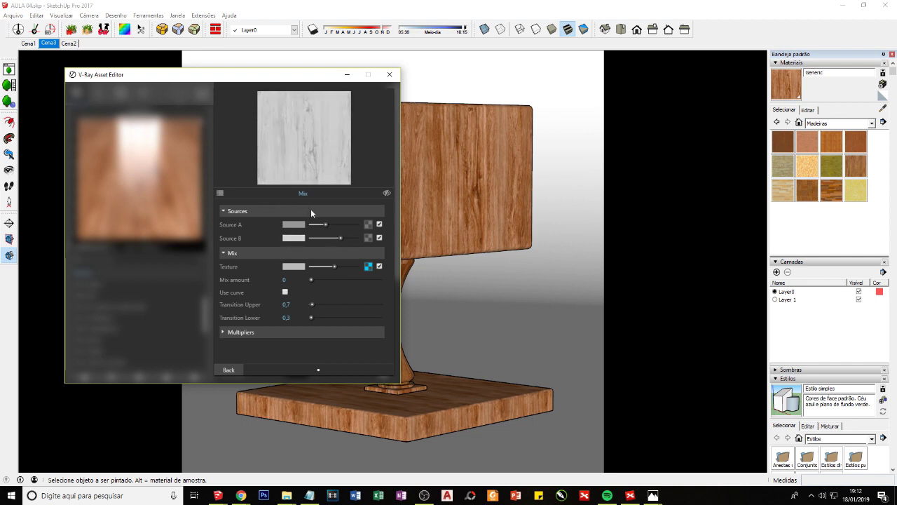
{"action": "left_click", "coordinate": [236, 372]}
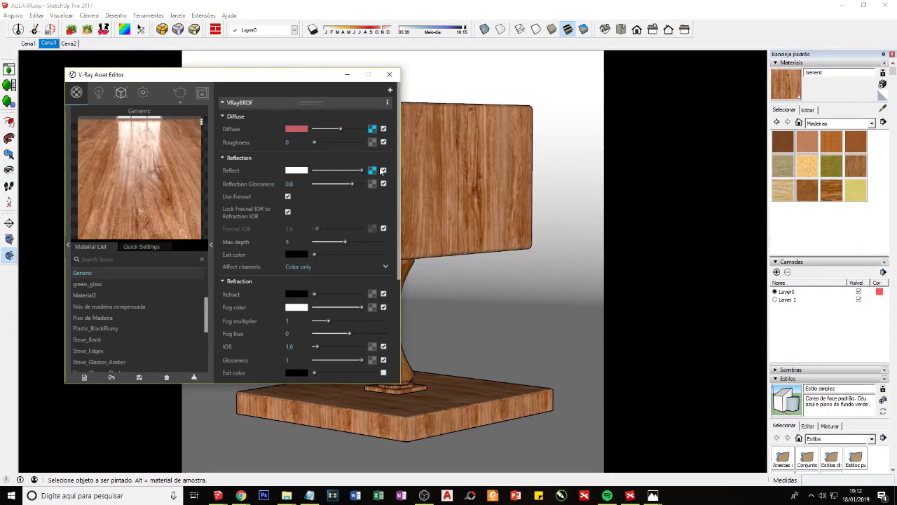
- Choose Bitmap for the reflect map, reload Madeira 04 REFLECT.jpg, and return to the main settings
{"action": "left_click", "coordinate": [372, 171]}
{"action": "left_click", "coordinate": [218, 190]}
{"action": "left_click", "coordinate": [113, 124]}
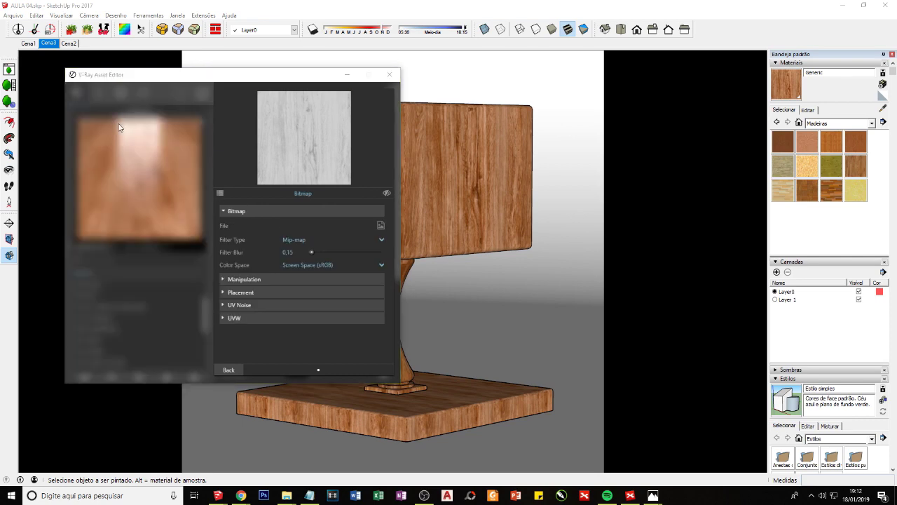
{"action": "left_click", "coordinate": [324, 153]}
{"action": "left_click", "coordinate": [373, 166]}
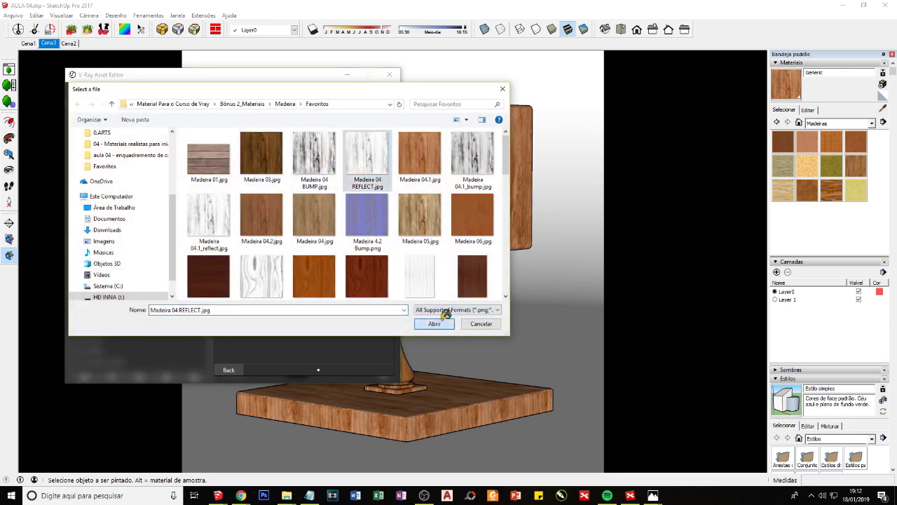
{"action": "left_click", "coordinate": [434, 323]}
{"action": "left_click", "coordinate": [228, 370]}
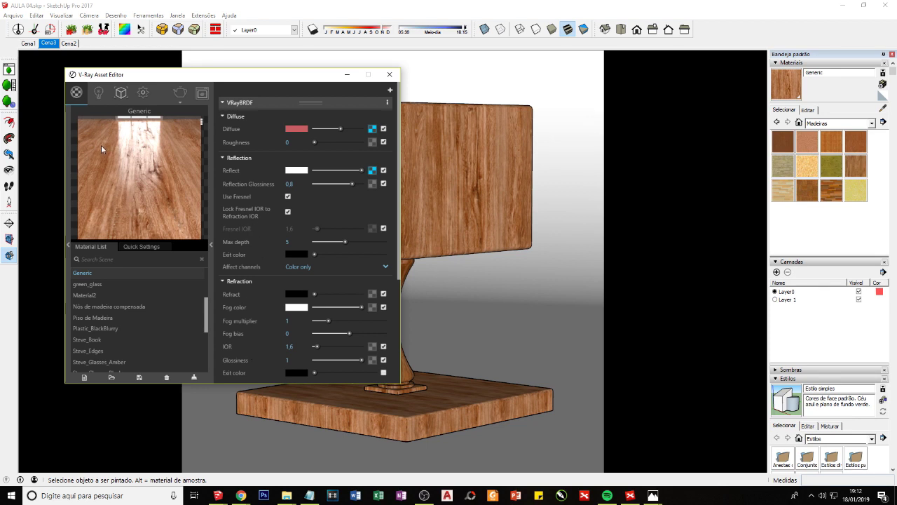
- Try Reflection Glossiness 1, settle on 0,8, and bring up the XMind materials map
{"action": "left_click_drag", "start_coordinate": [349, 185], "coordinate": [364, 184]}
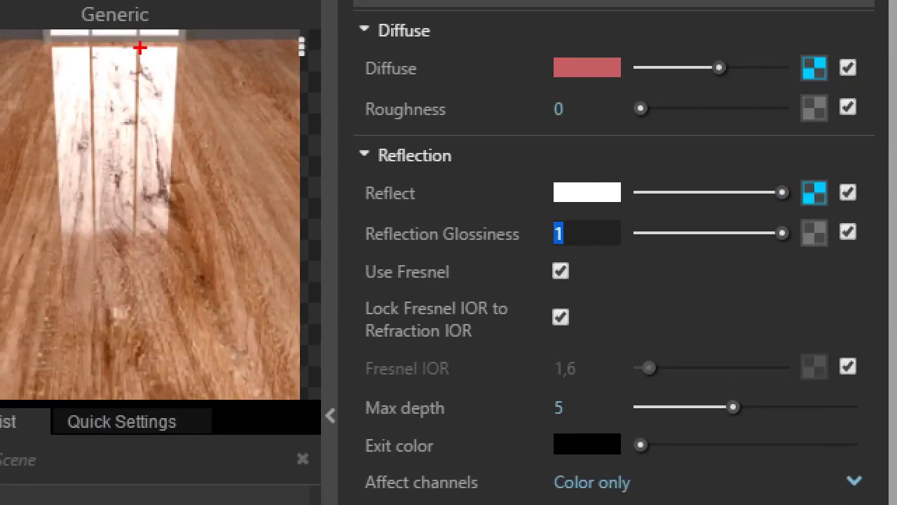
{"action": "mouse_move", "coordinate": [141, 48]}
{"action": "left_mouse_down"}
{"action": "mouse_move", "coordinate": [180, 255]}
{"action": "mouse_move", "coordinate": [168, 65]}
{"action": "left_mouse_up"}
{"action": "left_click_drag", "start_coordinate": [566, 216], "coordinate": [575, 249]}
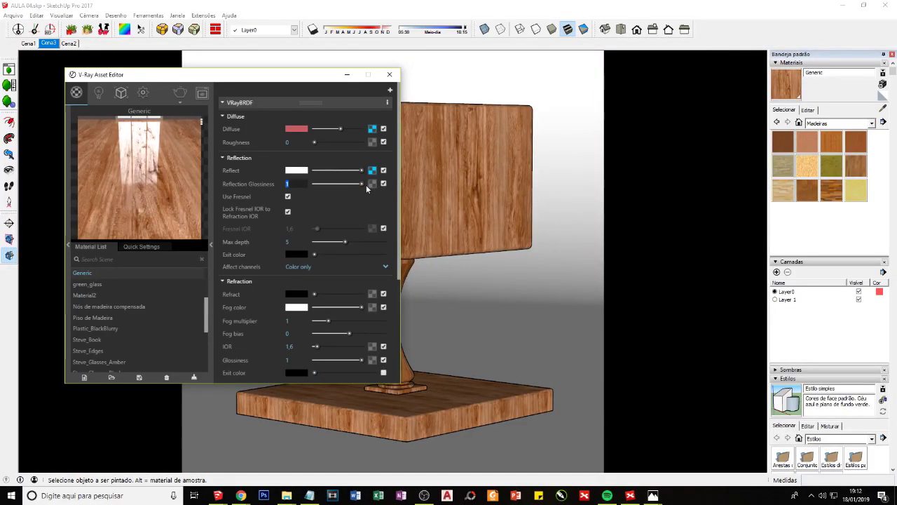
{"action": "type", "text": "0,8"}
{"action": "key", "text": "Return"}
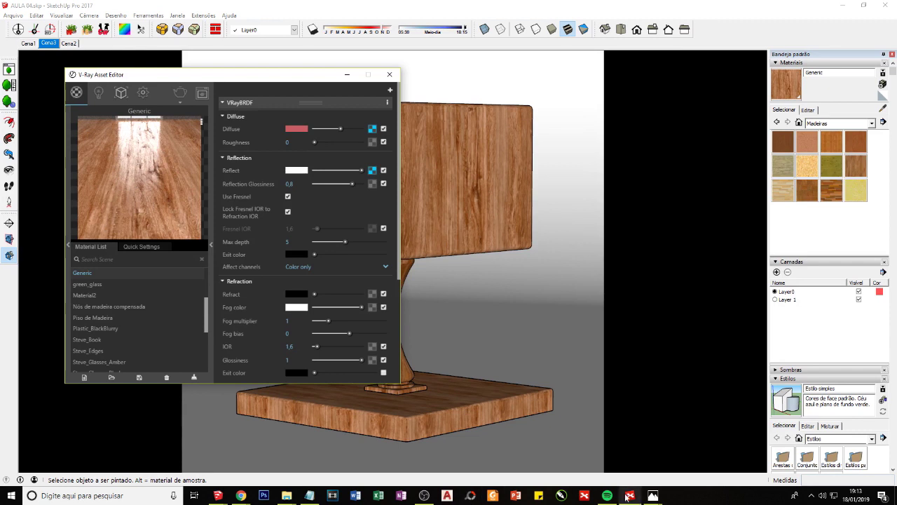
{"action": "left_click", "coordinate": [652, 495]}
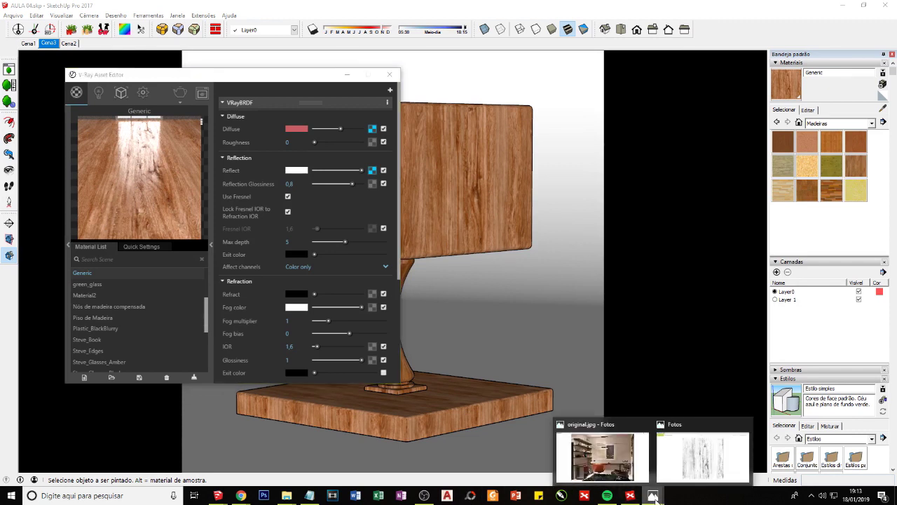
{"action": "left_click", "coordinate": [631, 496]}
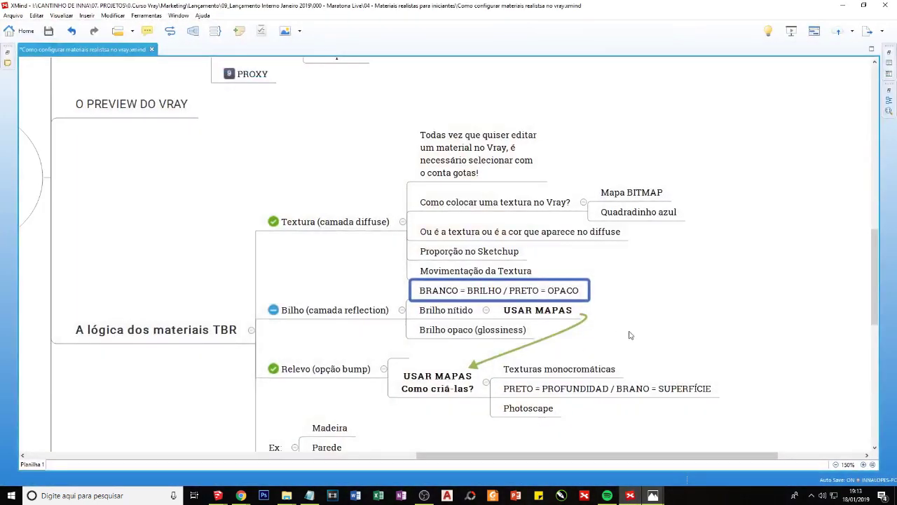
- Highlight the Brilho nítido and USAR MAPAS topics in the XMind map
{"action": "left_click", "coordinate": [630, 336]}
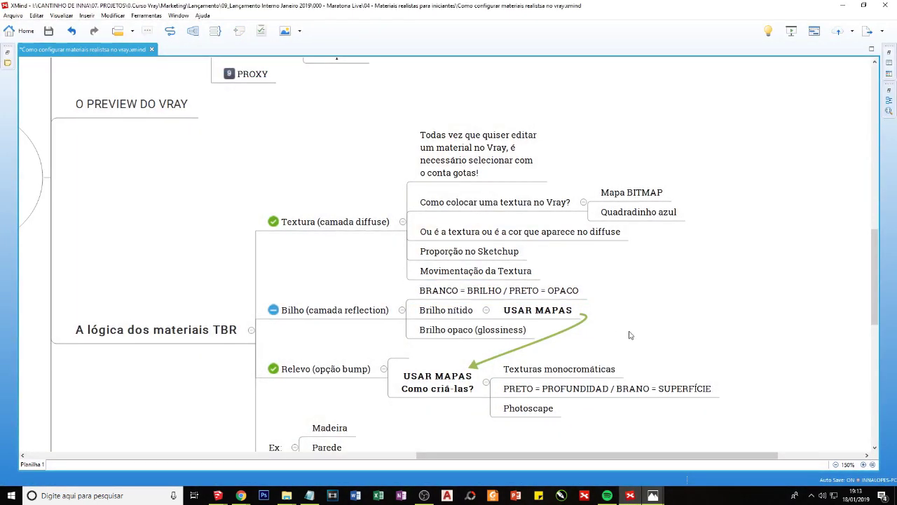
{"action": "left_click", "coordinate": [420, 315]}
{"action": "left_click", "coordinate": [525, 315]}
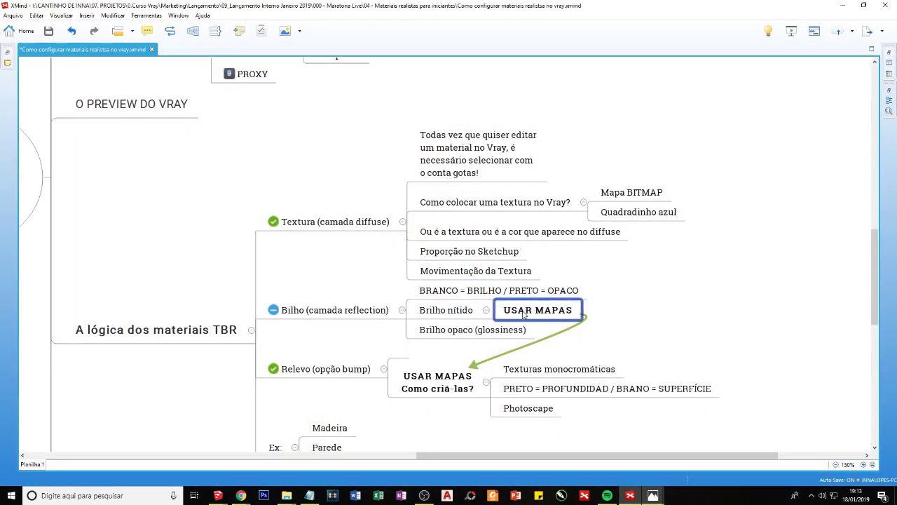
{"action": "left_click", "coordinate": [462, 309]}
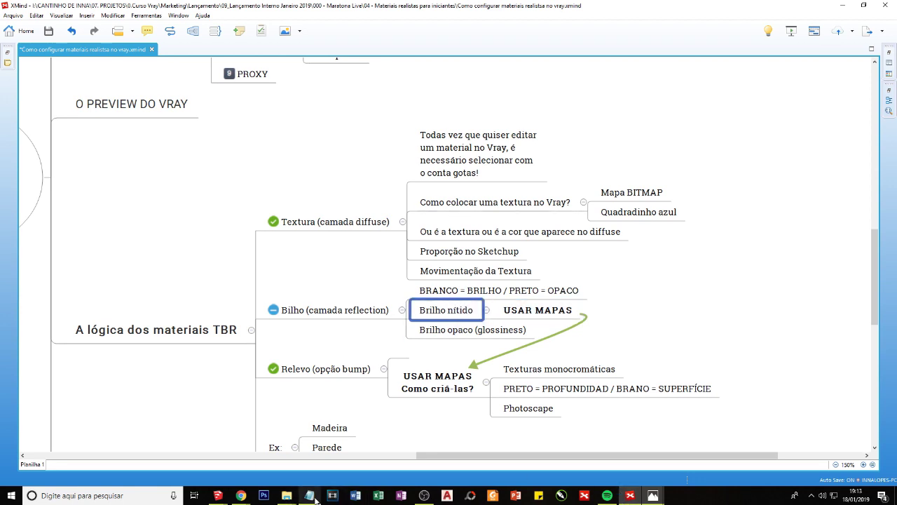
- Revisit the Reflection Glossiness value in SketchUp, then scroll XMind to the Relevo (opção bump) topic
{"action": "mouse_move", "coordinate": [309, 496]}
{"action": "left_click", "coordinate": [179, 449]}
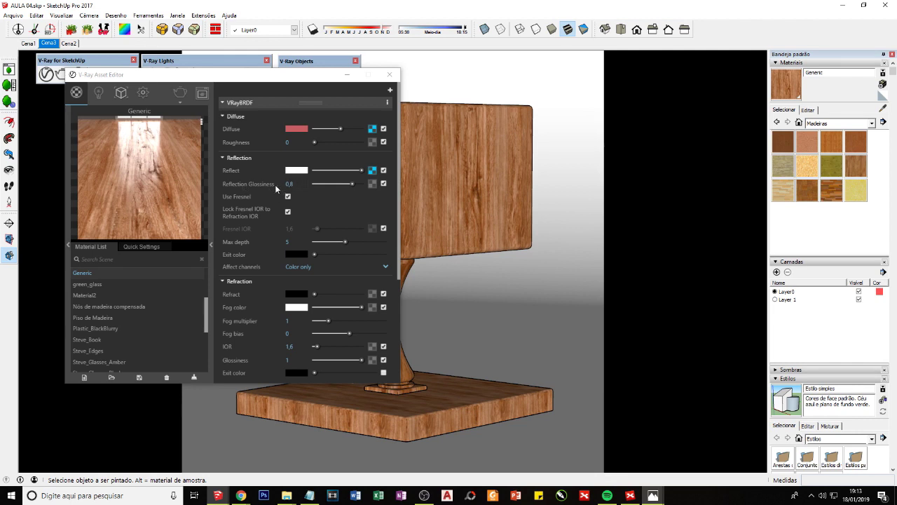
{"action": "left_click", "coordinate": [278, 183]}
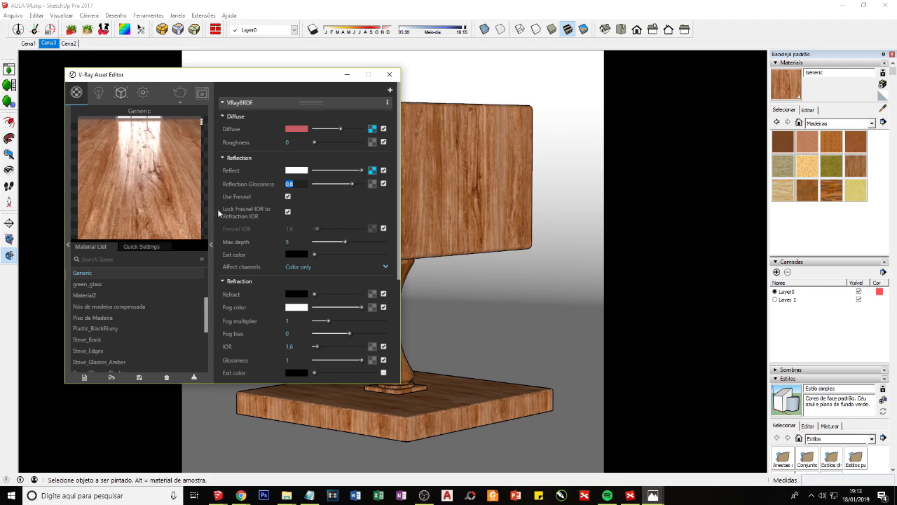
{"action": "left_click", "coordinate": [630, 495]}
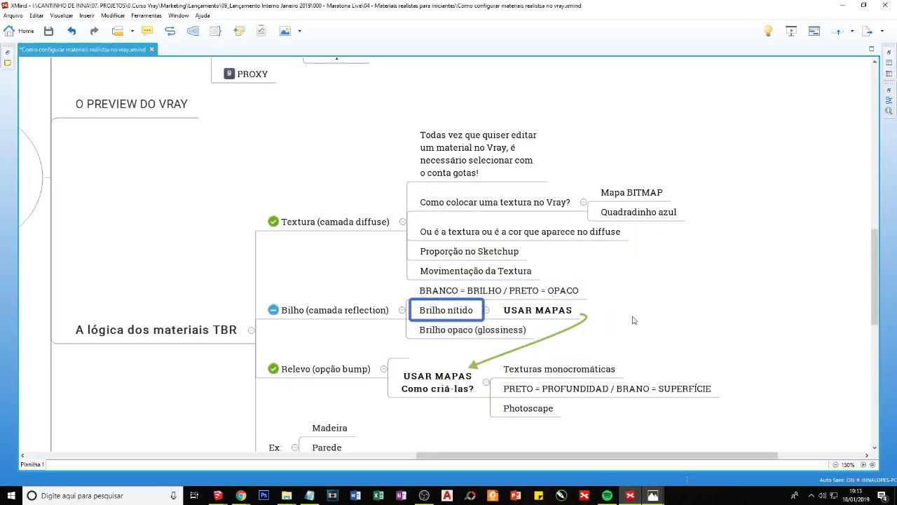
{"action": "left_click", "coordinate": [464, 345]}
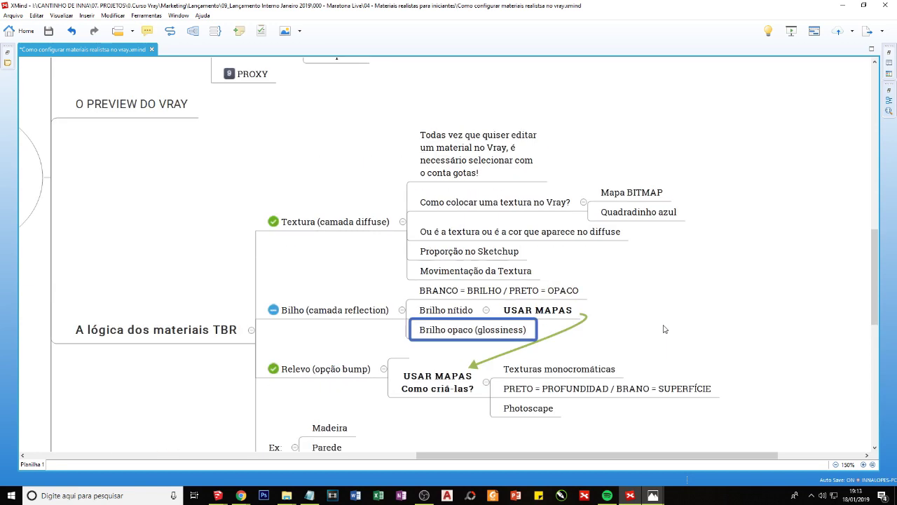
{"action": "scroll", "coordinate": [393, 361], "scroll_direction": "down", "scroll_amount": 2}
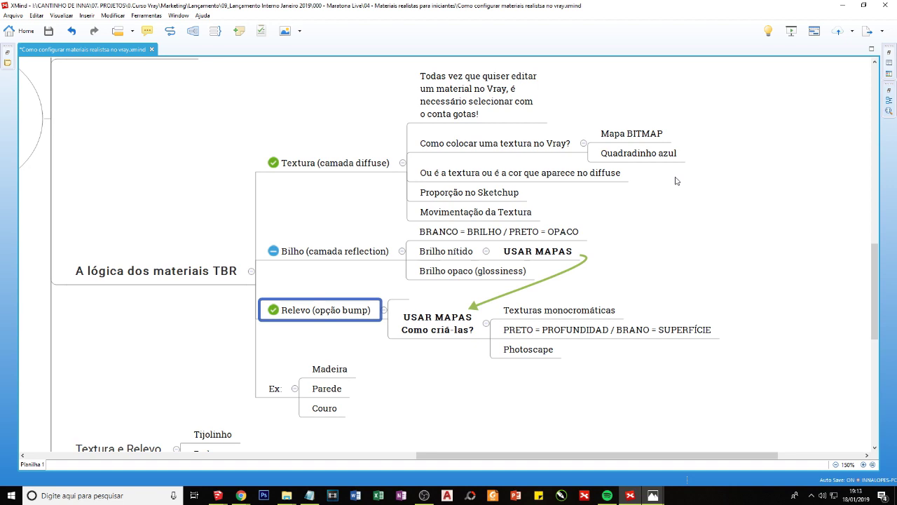
- Collapse VRayBRDF, expand Maps > Bump, and switch bump On for the Generic wood material
{"action": "left_click", "coordinate": [213, 493]}
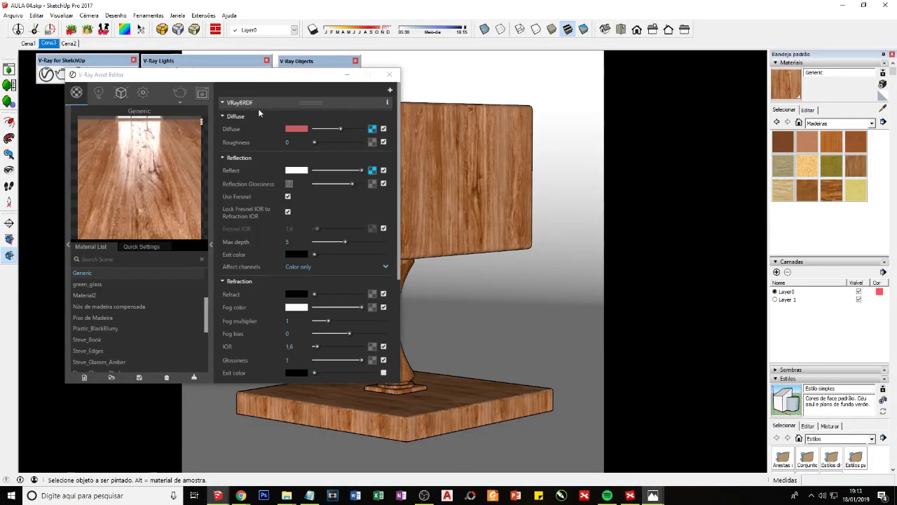
{"action": "left_click", "coordinate": [228, 105]}
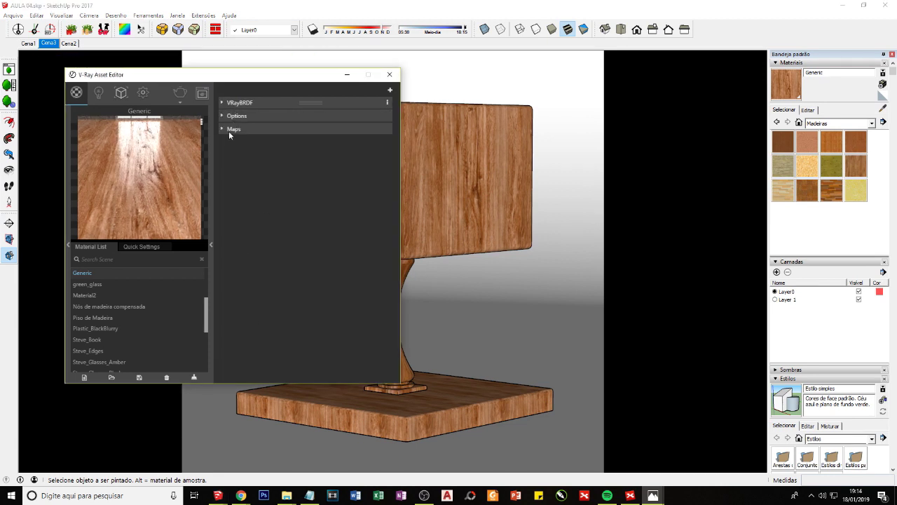
{"action": "left_click", "coordinate": [231, 131]}
{"action": "left_click", "coordinate": [247, 144]}
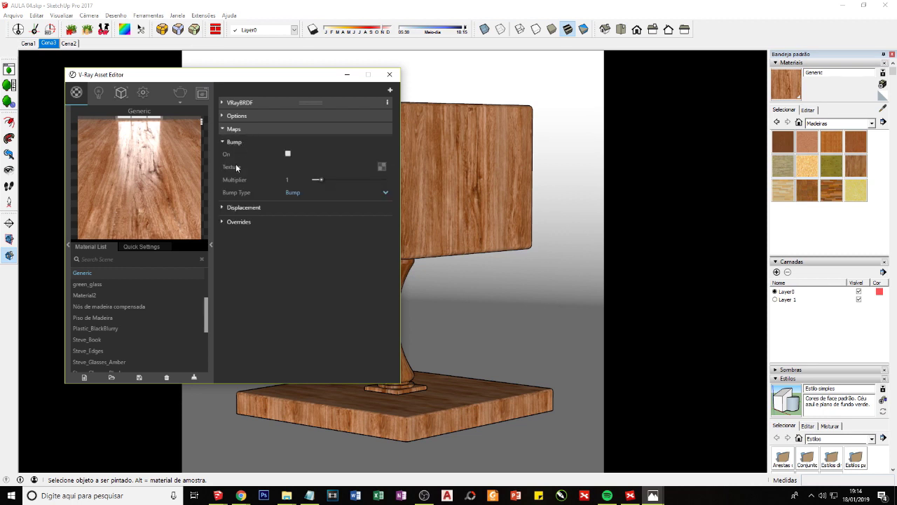
{"action": "left_click", "coordinate": [287, 153]}
- In the XMind bump topic, add the missing E to PROFUNDIDADE and correct BRANO to BRANCO
{"action": "left_click", "coordinate": [630, 495]}
{"action": "left_click", "coordinate": [550, 337]}
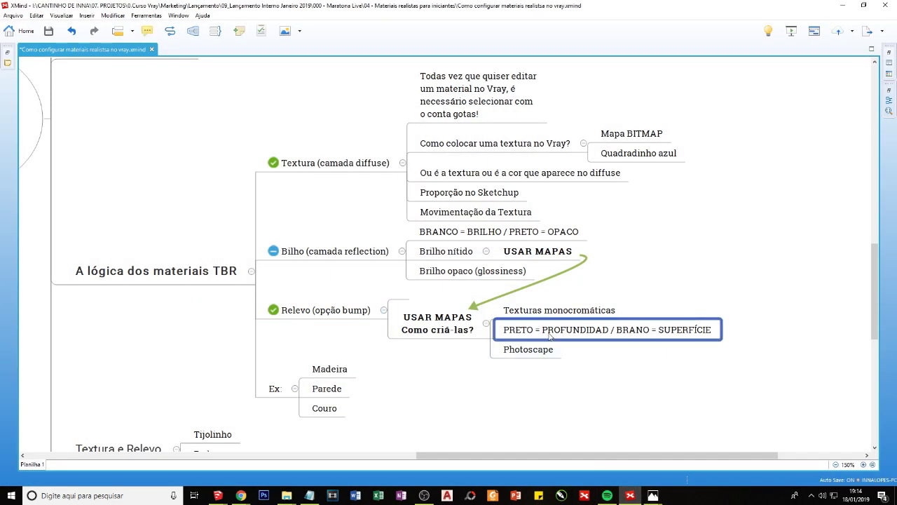
{"action": "double_click", "coordinate": [569, 333]}
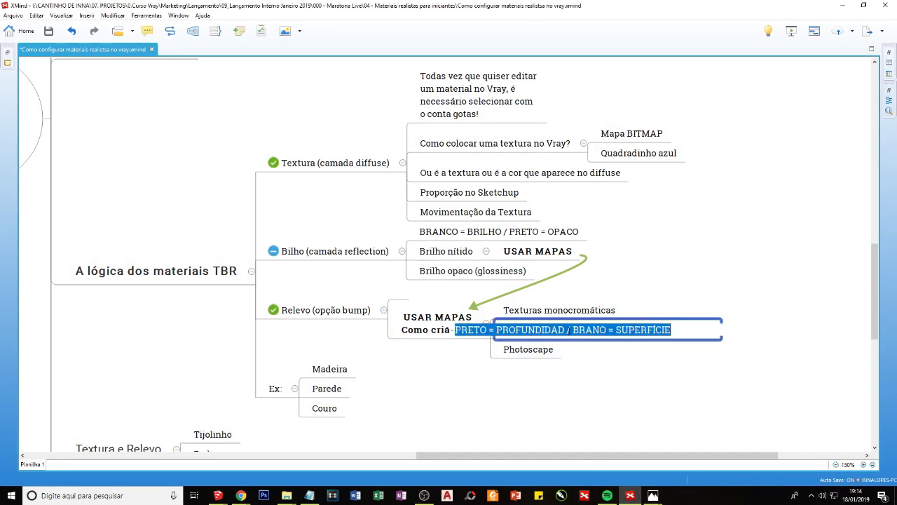
{"action": "left_click", "coordinate": [547, 331]}
{"action": "type", "text": "E"}
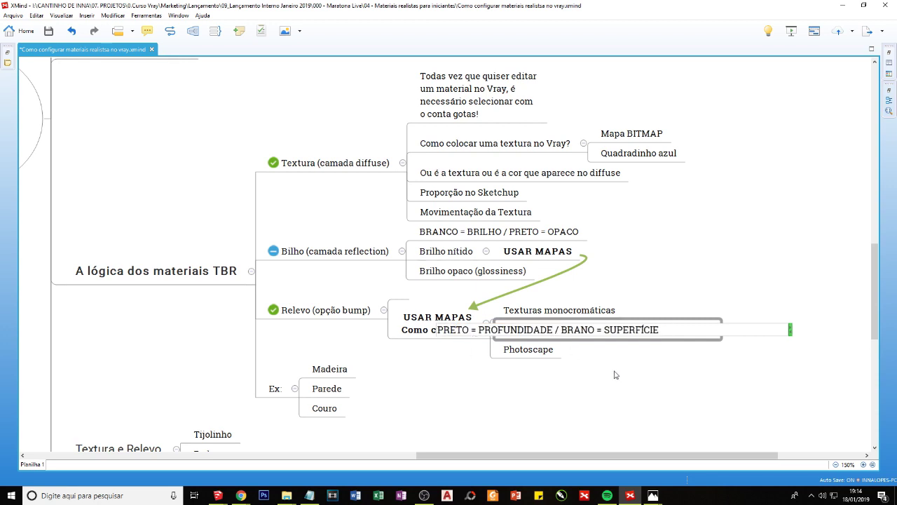
{"action": "left_click", "coordinate": [595, 331]}
{"action": "type", "text": "c"}
{"action": "key", "text": "BackSpace"}
{"action": "type", "text": "C"}
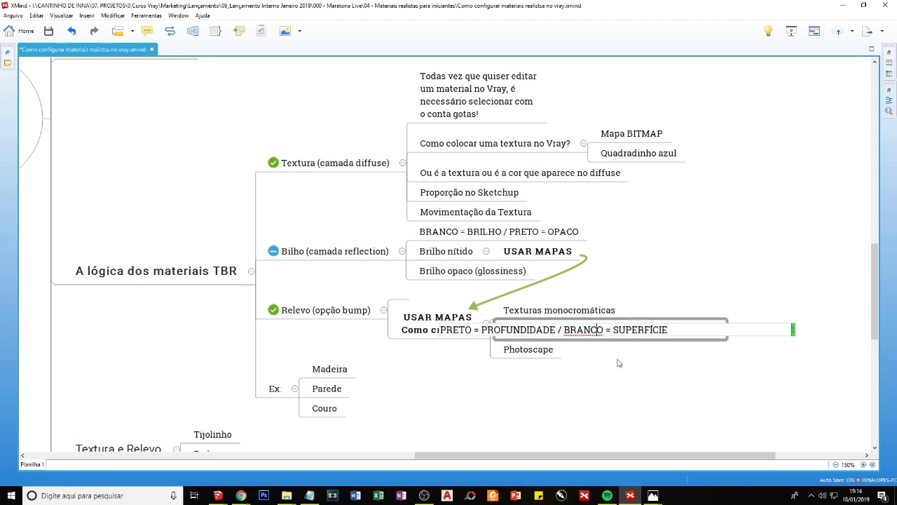
{"action": "key", "text": "Return"}
{"action": "left_click", "coordinate": [618, 362]}
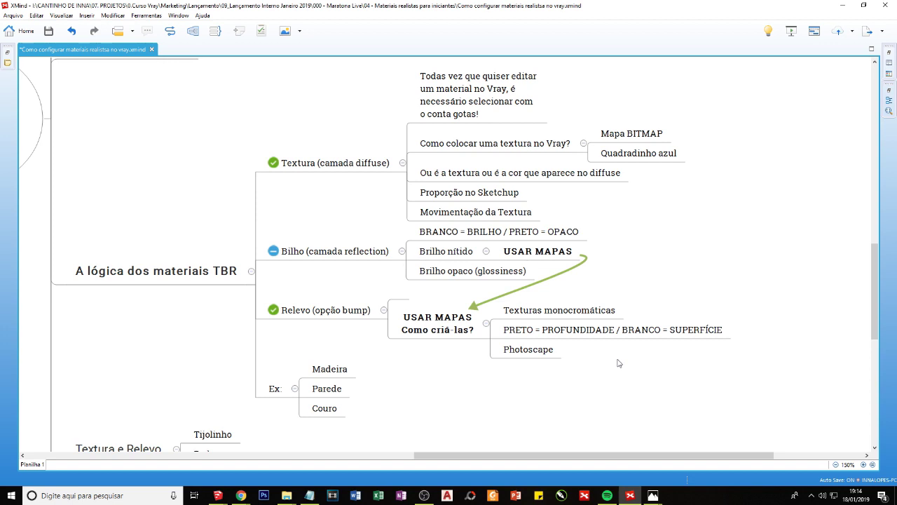
{"action": "left_click", "coordinate": [286, 490]}
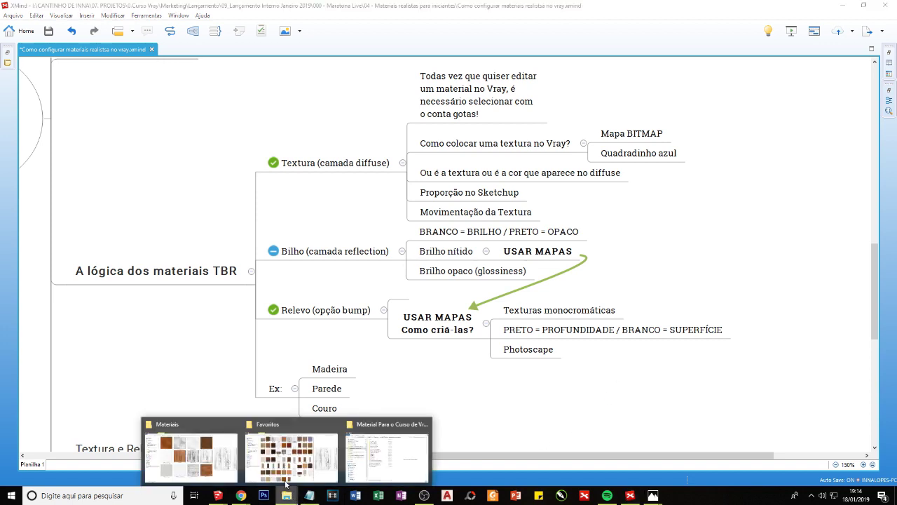
- Open the herringbone parquet texture from Materiais and zoom in on its bump map
{"action": "left_click", "coordinate": [191, 452]}
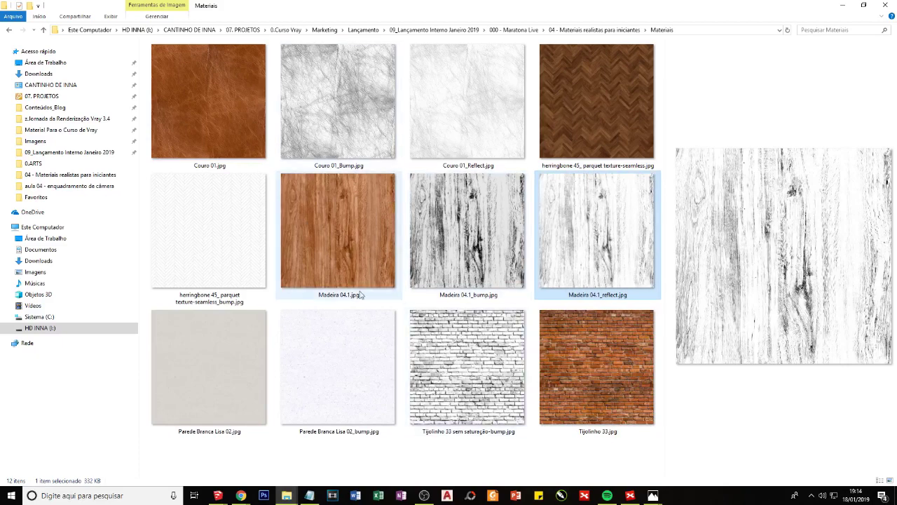
{"action": "double_click", "coordinate": [582, 104]}
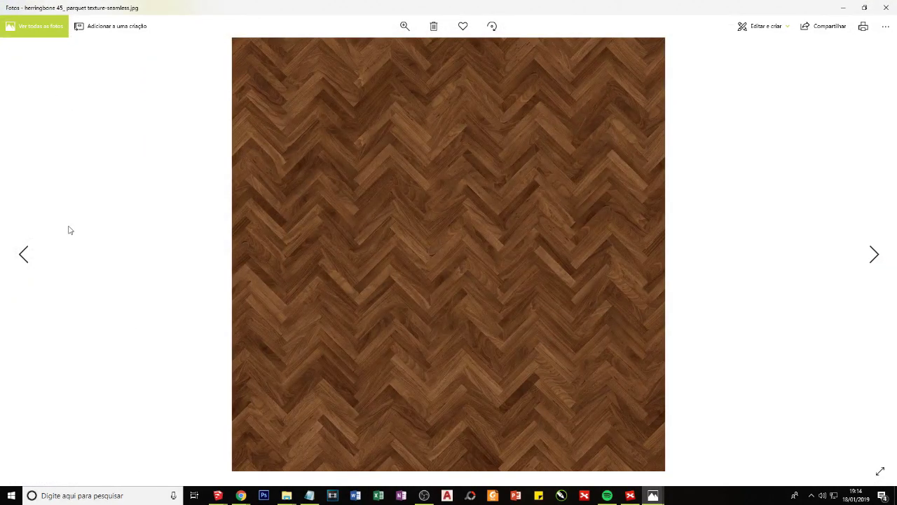
{"action": "key", "text": "Right"}
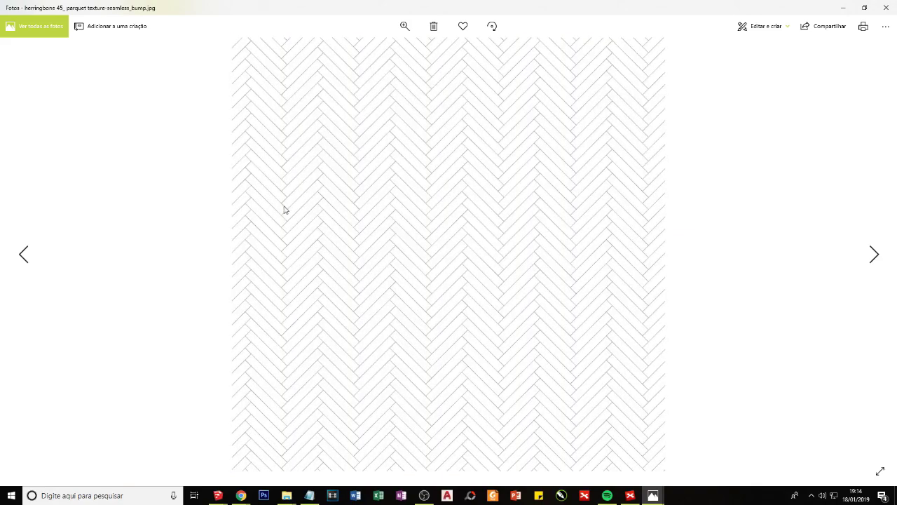
{"action": "scroll", "coordinate": [307, 202], "scroll_direction": "up", "scroll_amount": 2}
{"action": "scroll", "coordinate": [312, 202], "scroll_direction": "up", "scroll_amount": 2}
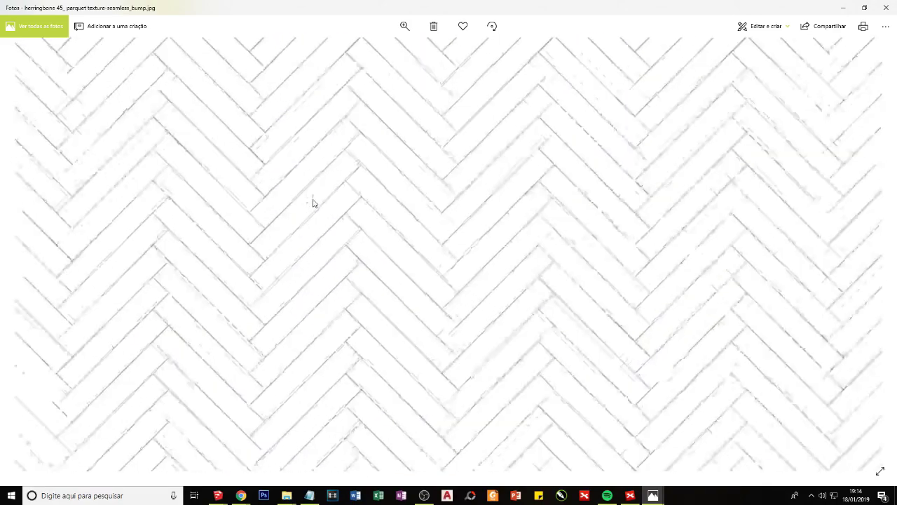
{"action": "scroll", "coordinate": [338, 230], "scroll_direction": "up", "scroll_amount": 2}
{"action": "left_click_drag", "start_coordinate": [337, 229], "coordinate": [273, 214]}
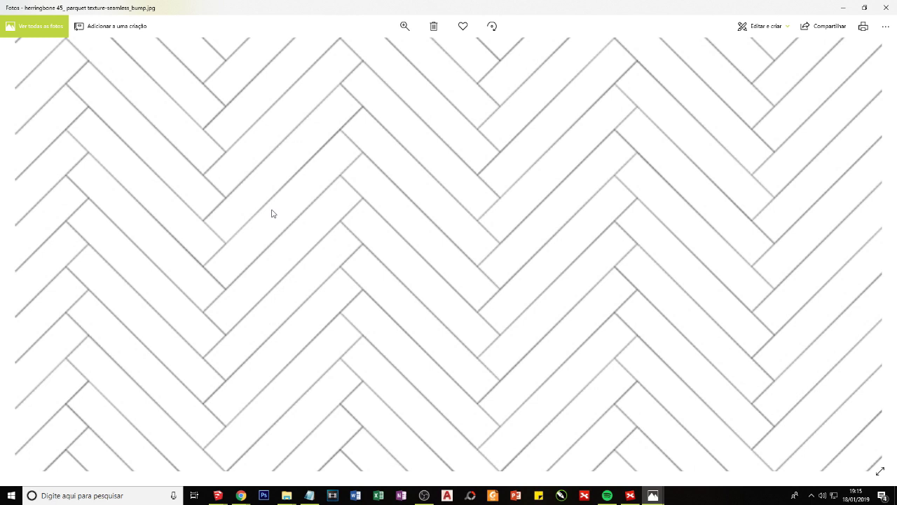
- Step between the herringbone colour and bump images, then minimize Photos
{"action": "scroll", "coordinate": [245, 232], "scroll_direction": "down", "scroll_amount": 3}
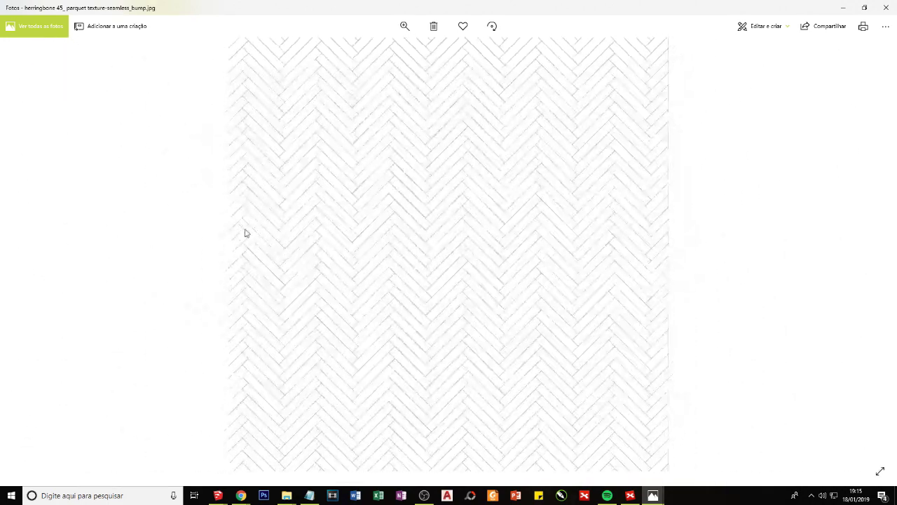
{"action": "key", "text": "Right"}
{"action": "key", "text": "Left"}
{"action": "key", "text": "Left"}
{"action": "key", "text": "Right"}
{"action": "key", "text": "Left"}
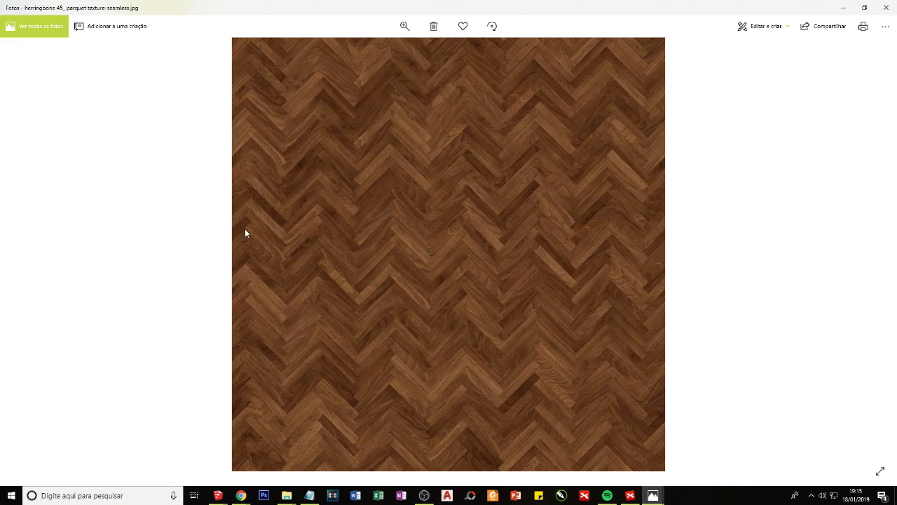
{"action": "left_click", "coordinate": [845, 9]}
- Preview the Couro 01 leather texture with its Bump and Reflect maps, and Madeira 04.1_reflect
{"action": "left_click", "coordinate": [238, 107]}
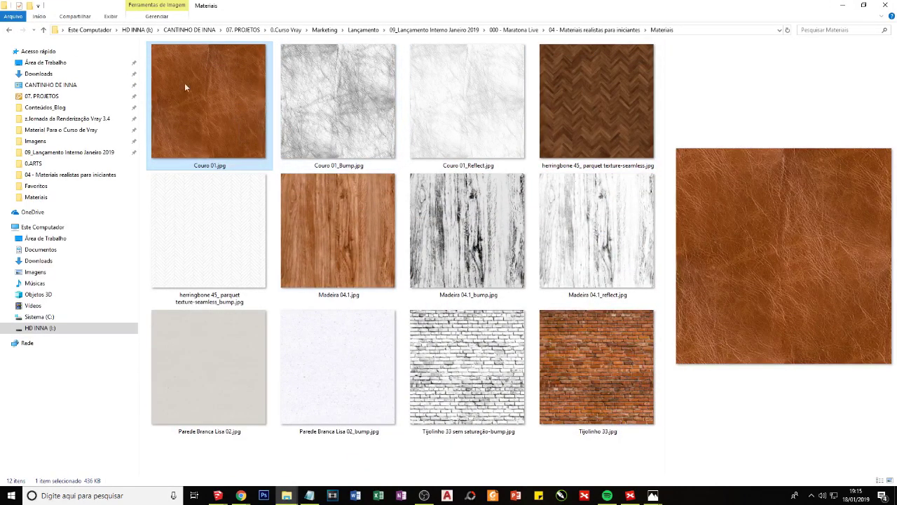
{"action": "left_click", "coordinate": [553, 268]}
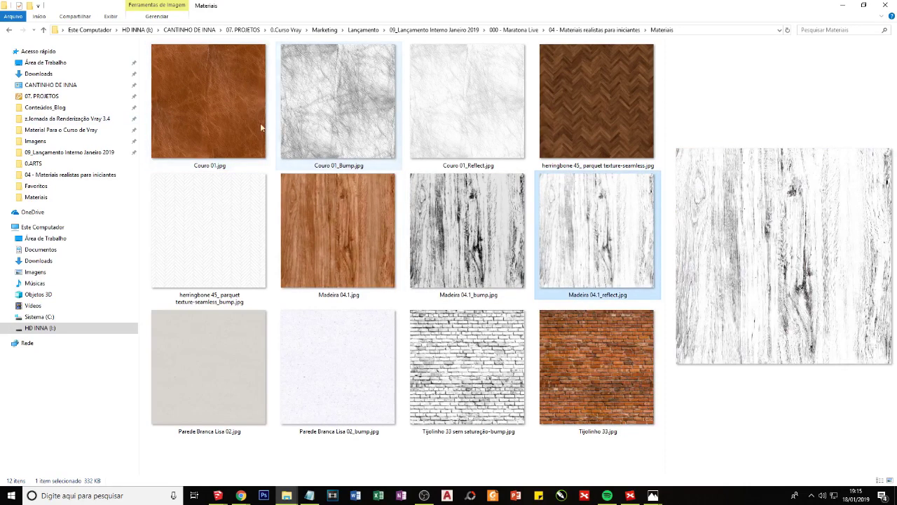
{"action": "left_click", "coordinate": [253, 125]}
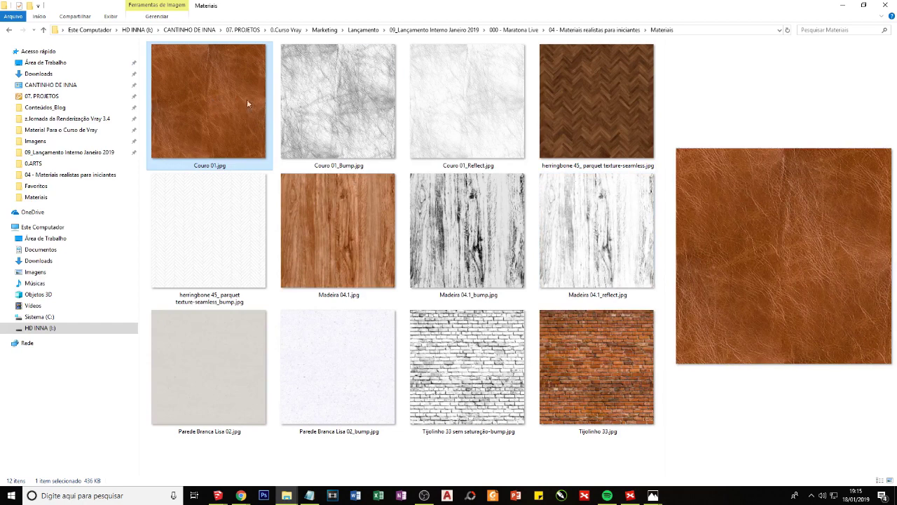
{"action": "left_click", "coordinate": [317, 102]}
{"action": "left_click", "coordinate": [427, 106]}
{"action": "left_click", "coordinate": [206, 104]}
- Compare the herringbone parquet texture with its bump map full-size, then close Photos
{"action": "left_click", "coordinate": [570, 126]}
{"action": "left_click", "coordinate": [246, 233]}
{"action": "left_click", "coordinate": [591, 94]}
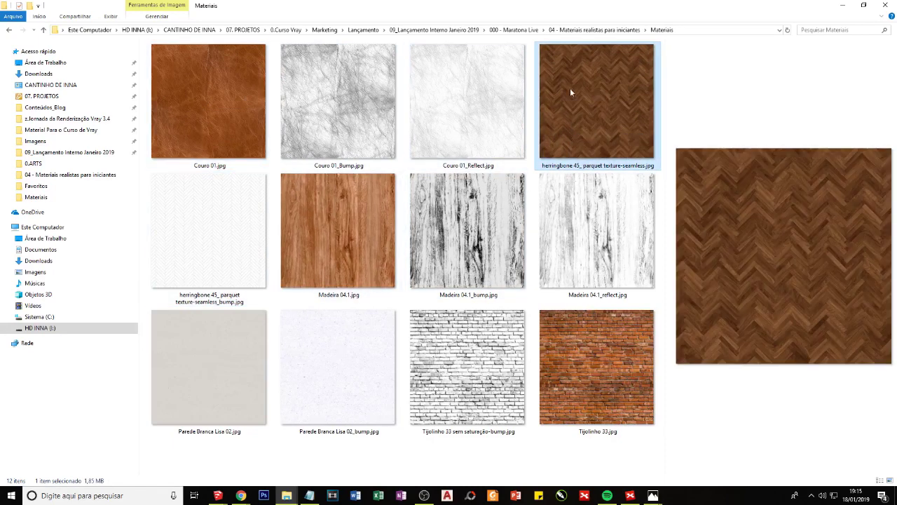
{"action": "double_click", "coordinate": [592, 144]}
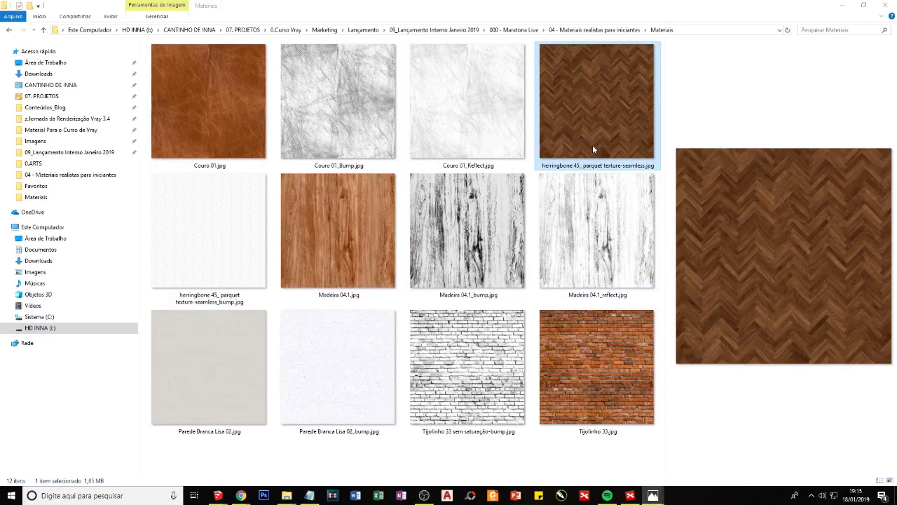
{"action": "key", "text": "Right"}
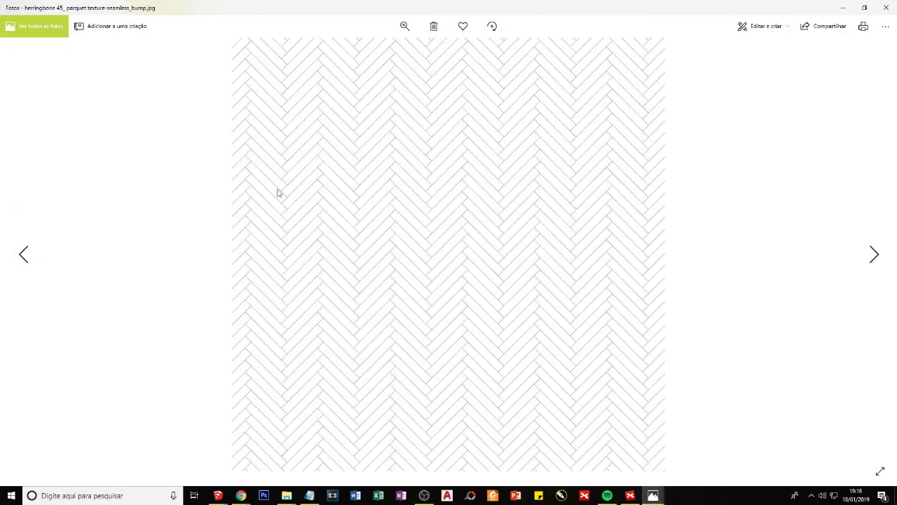
{"action": "key", "text": "Left"}
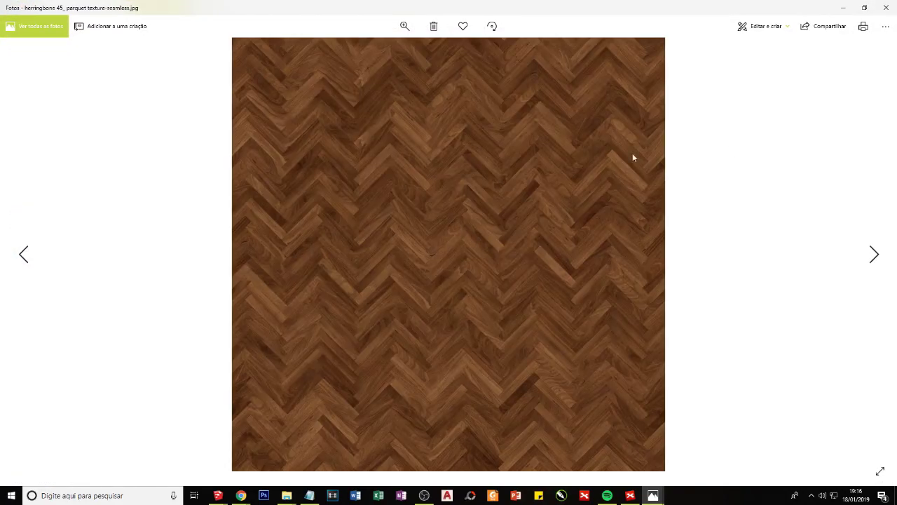
{"action": "left_click", "coordinate": [890, 9]}
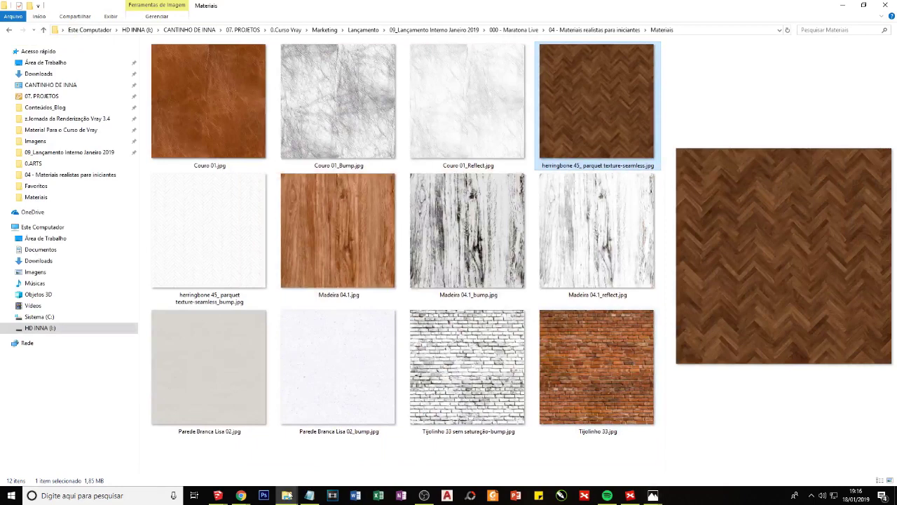
{"action": "left_click", "coordinate": [218, 496]}
- Glance at the wood reflect texture in Photos and return to SketchUp
{"action": "left_click", "coordinate": [181, 456]}
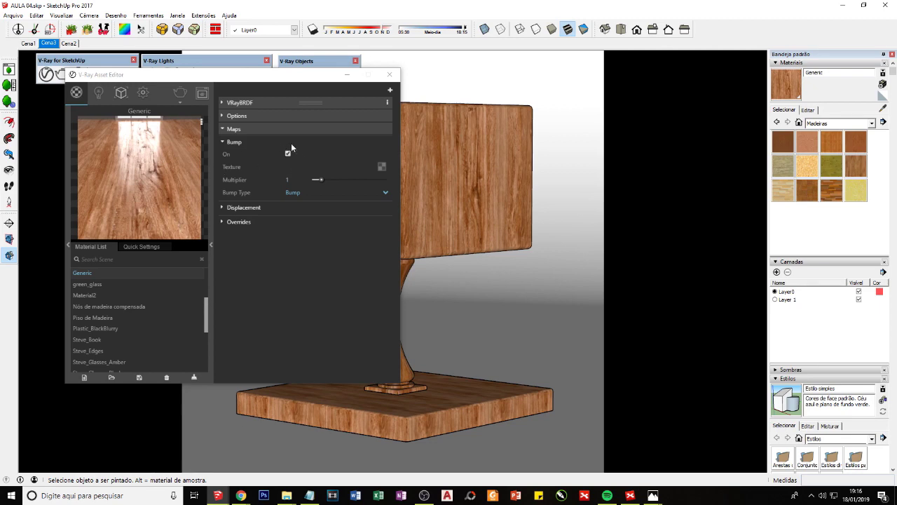
{"action": "left_click", "coordinate": [652, 495]}
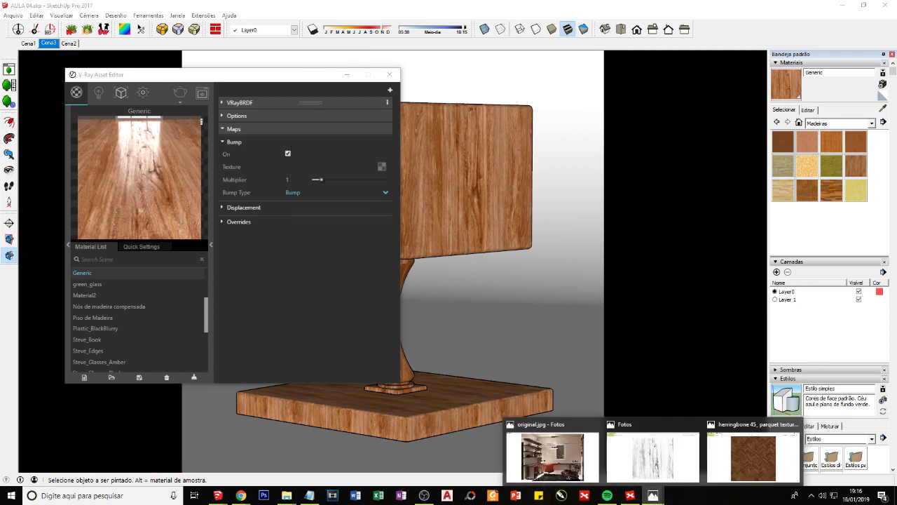
{"action": "left_click", "coordinate": [652, 455]}
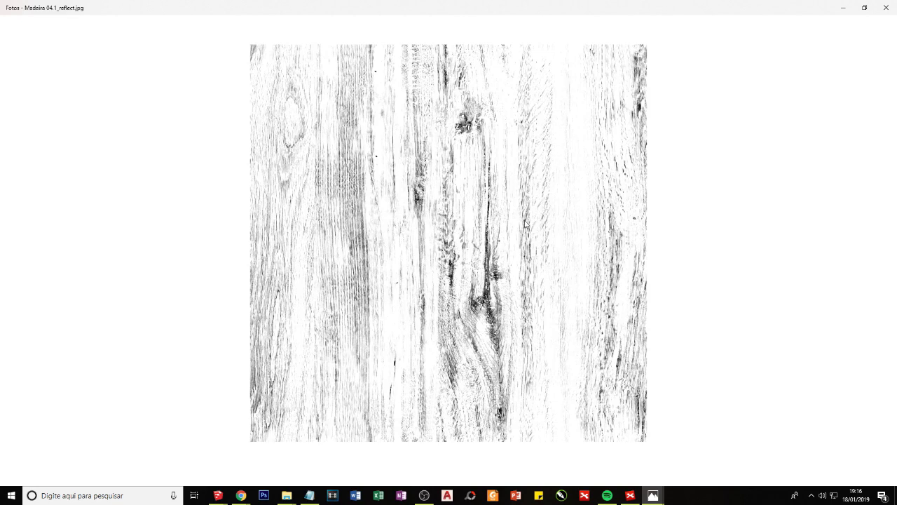
{"action": "left_click", "coordinate": [846, 7]}
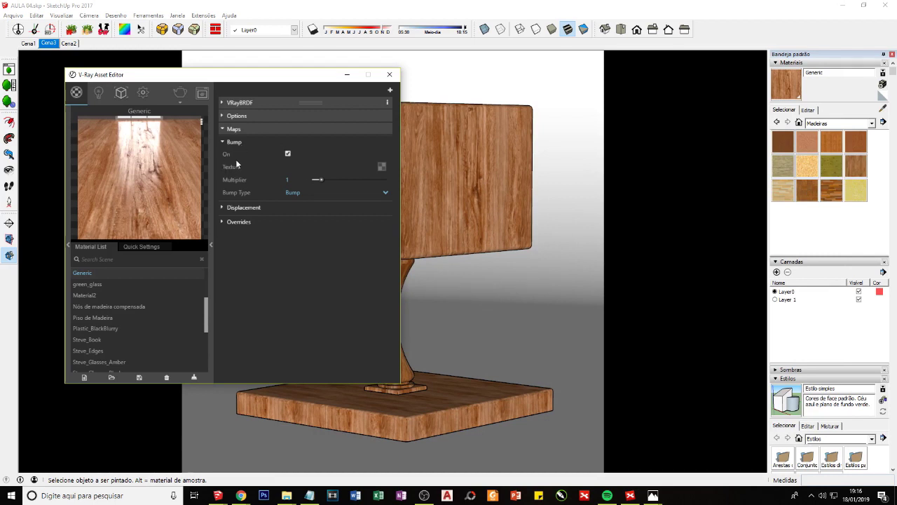
- Enable Bump and load Madeira 04 BUMP.jpg as its Bitmap texture
{"action": "left_click", "coordinate": [289, 154]}
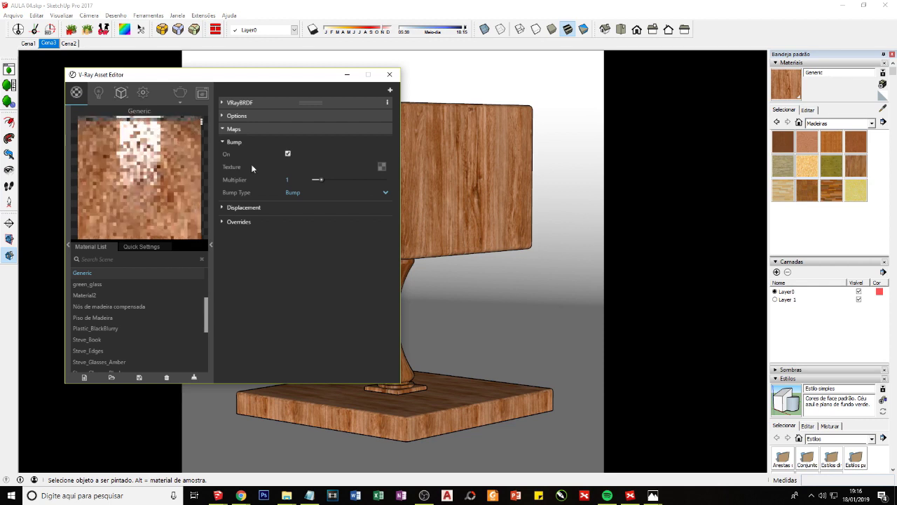
{"action": "left_click", "coordinate": [382, 168]}
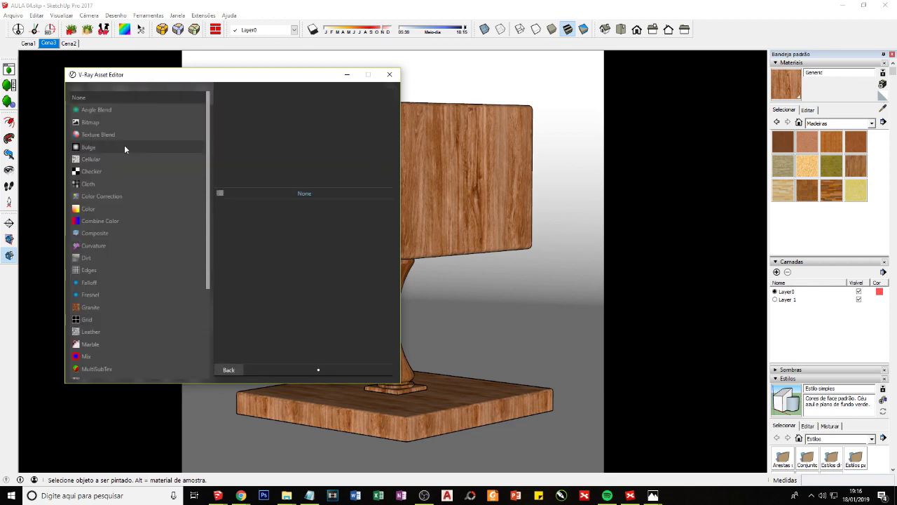
{"action": "left_click", "coordinate": [91, 124]}
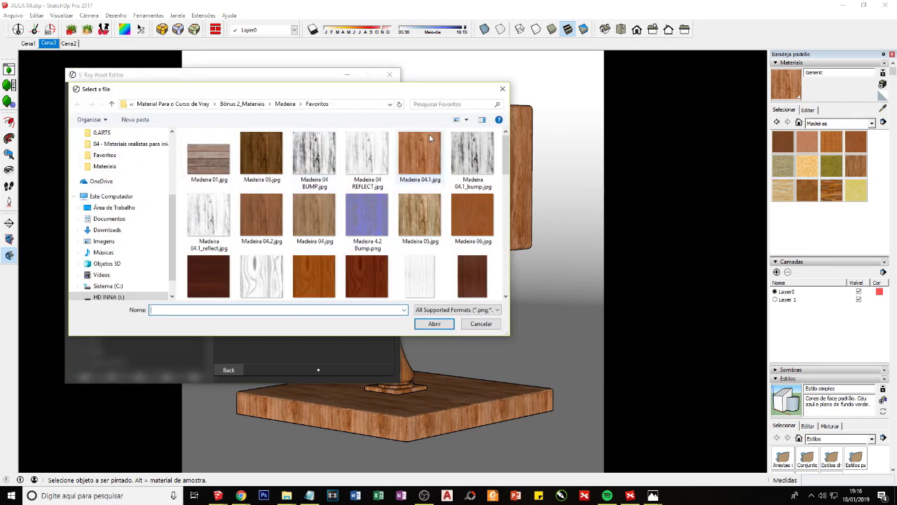
{"action": "left_click", "coordinate": [312, 161]}
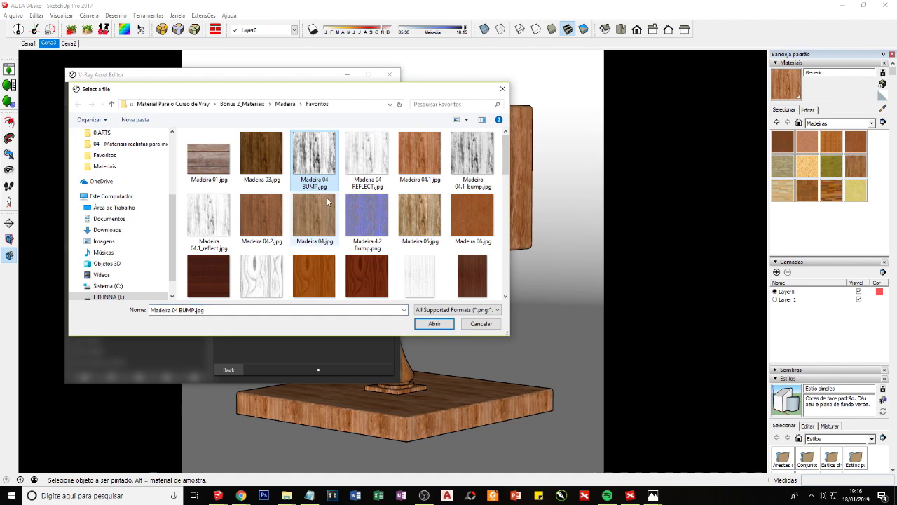
{"action": "left_click", "coordinate": [436, 322]}
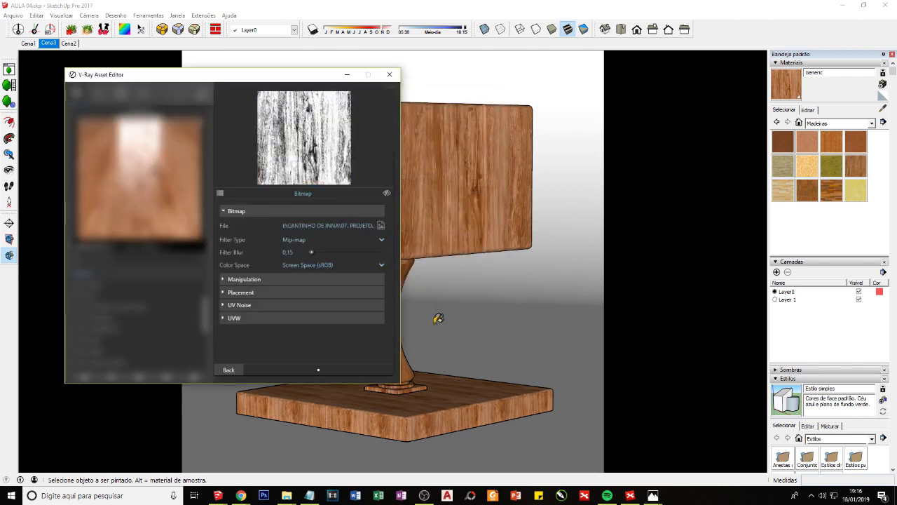
- Set the Generic material's bump multiplier to 0,1, then lower it to 0,05
{"action": "left_click", "coordinate": [228, 370]}
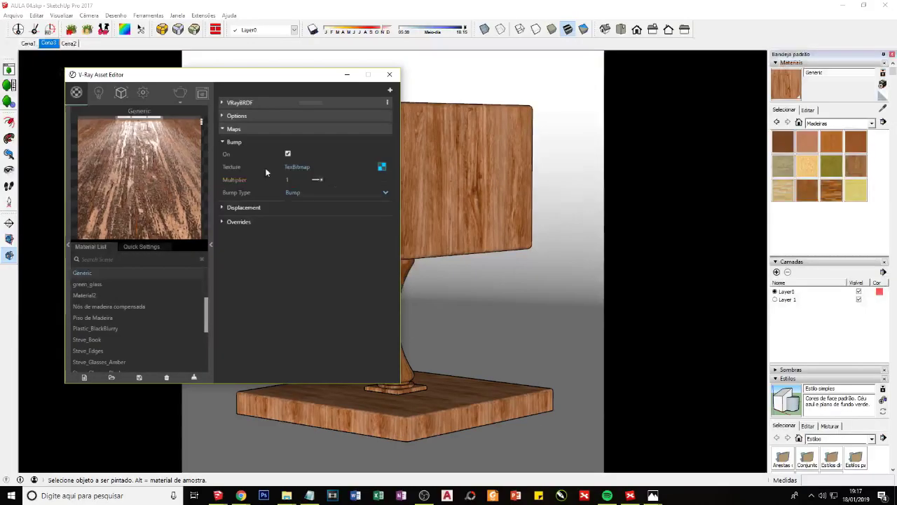
{"action": "type", "text": "0,1"}
{"action": "key", "text": "Return"}
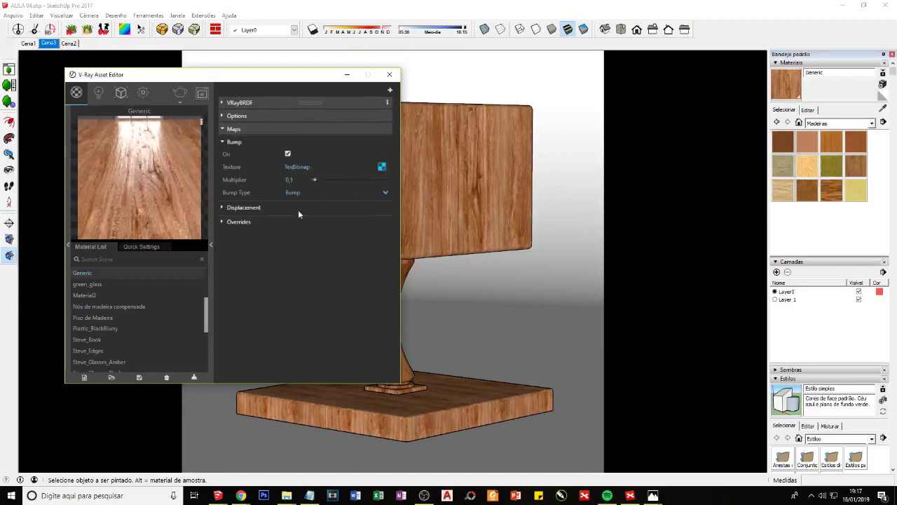
{"action": "left_click", "coordinate": [290, 180]}
{"action": "key", "text": "BackSpace"}
{"action": "key", "text": "BackSpace"}
{"action": "key", "text": "Return"}
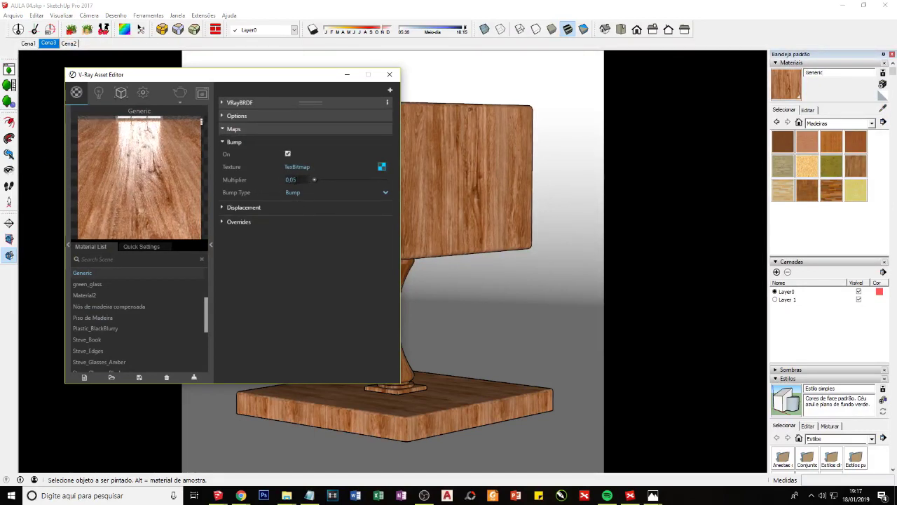
{"action": "key", "text": "Return"}
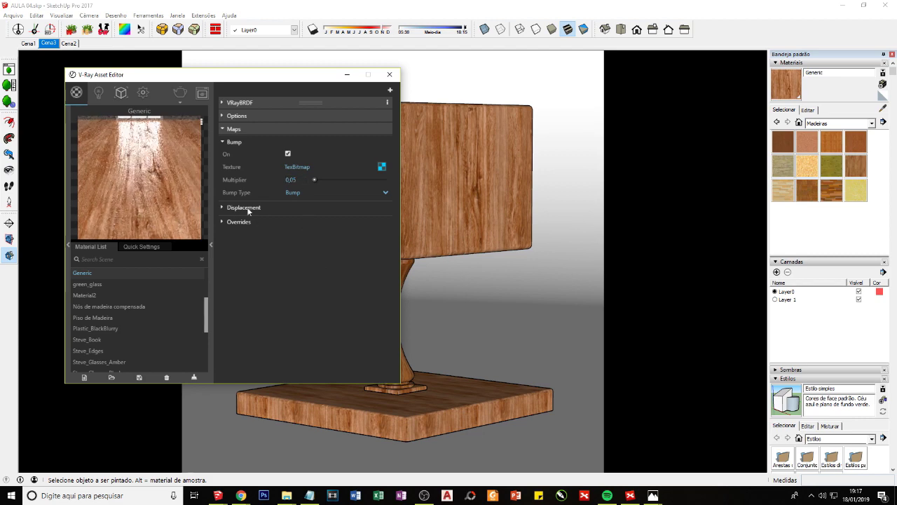
{"action": "left_click_drag", "start_coordinate": [191, 92], "coordinate": [514, 87]}
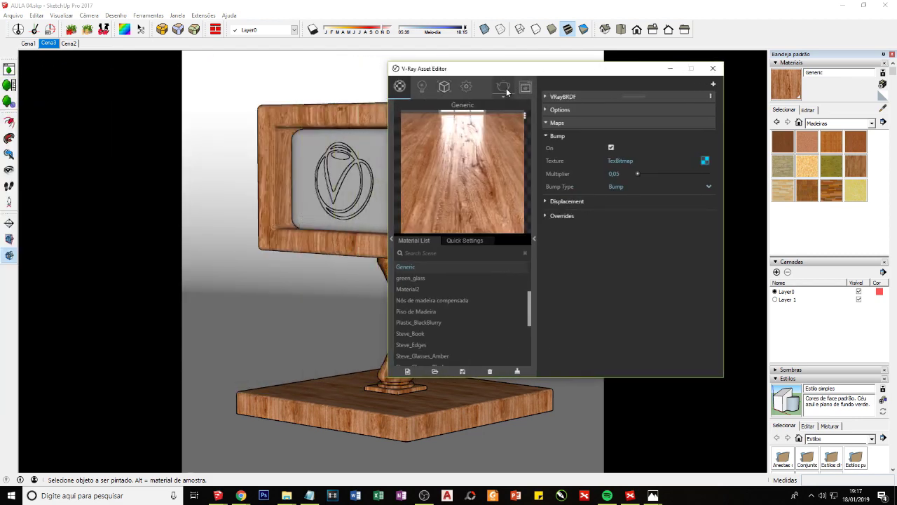
- Render the display stand and raise the frame buffer contrast to 0.22
{"action": "left_click", "coordinate": [507, 91]}
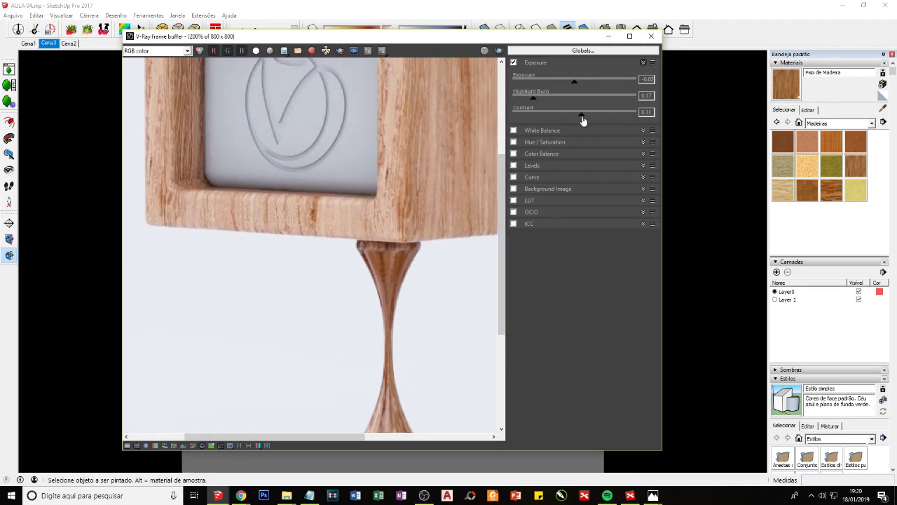
{"action": "left_click_drag", "start_coordinate": [583, 113], "coordinate": [588, 113]}
{"action": "scroll", "coordinate": [412, 251], "scroll_direction": "down", "scroll_amount": 2}
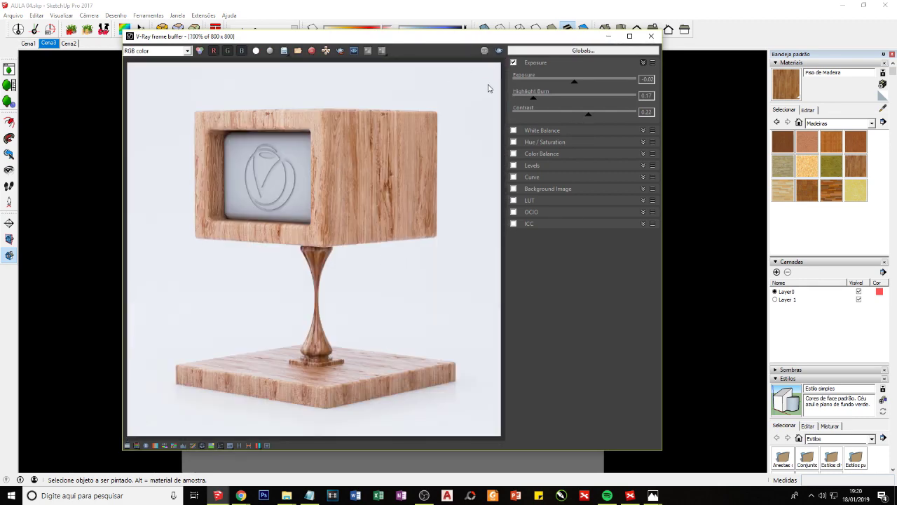
- Reopen the finished render with the history panel shown beside it
{"action": "left_click", "coordinate": [608, 37]}
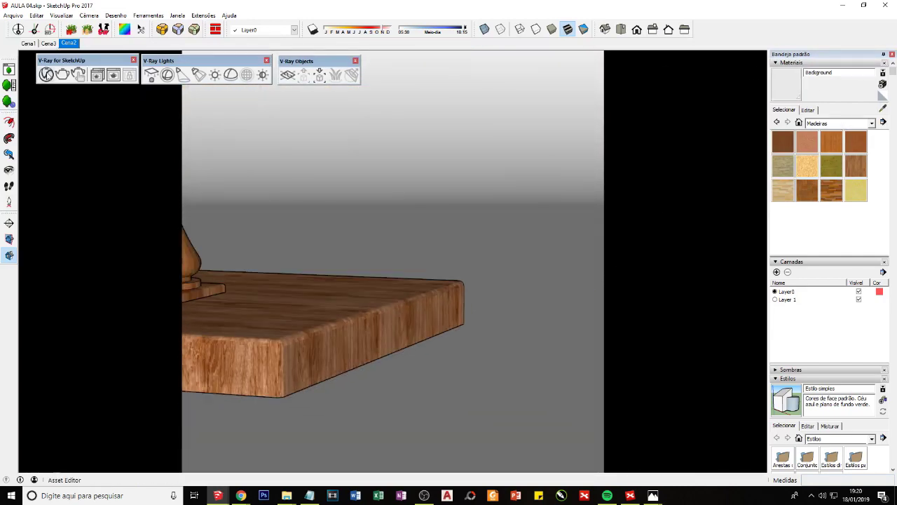
{"action": "left_click", "coordinate": [45, 74]}
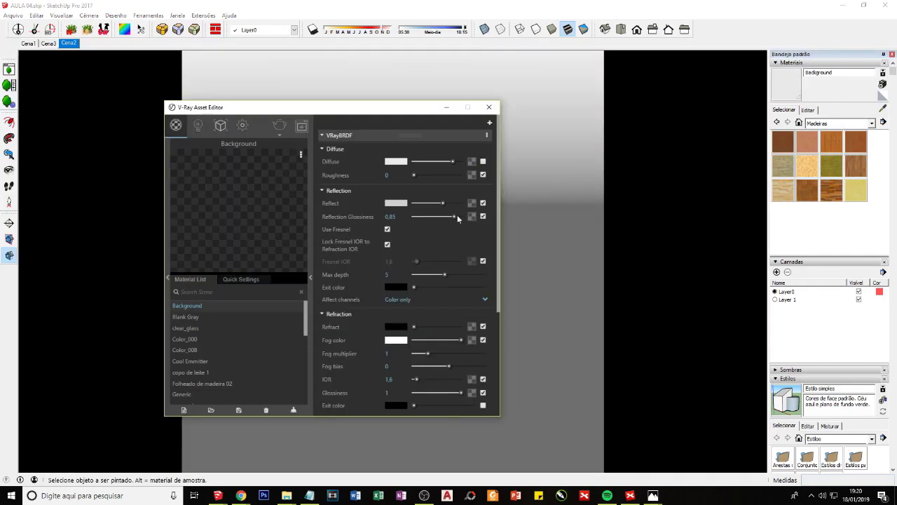
{"action": "left_click", "coordinate": [489, 106]}
{"action": "left_click", "coordinate": [113, 75]}
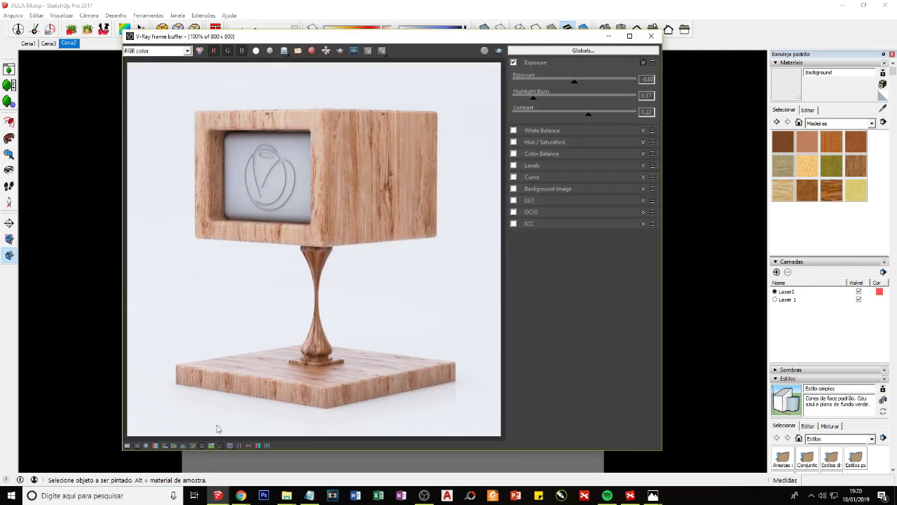
{"action": "left_click", "coordinate": [232, 449]}
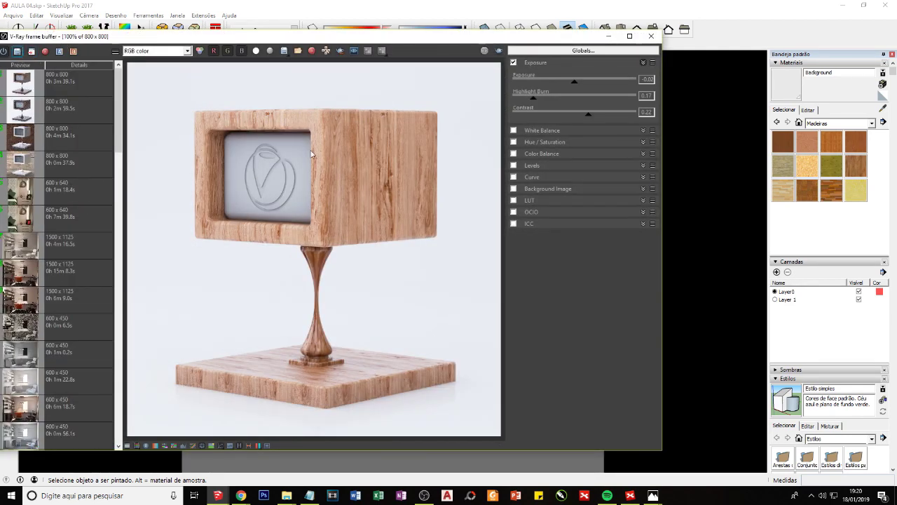
- Zoom around the render to check the wood grain, then minimize the frame buffer for the Asset Editor
{"action": "scroll", "coordinate": [346, 196], "scroll_direction": "up", "scroll_amount": 2}
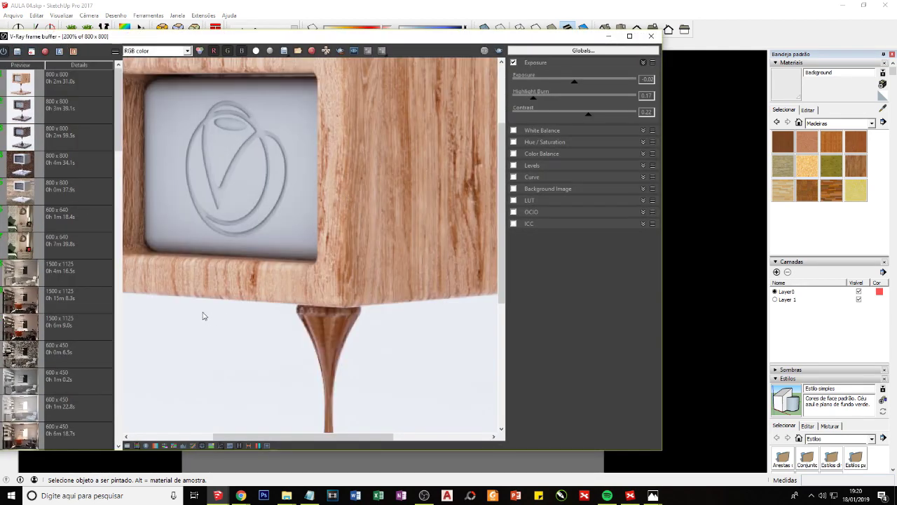
{"action": "scroll", "coordinate": [257, 341], "scroll_direction": "up", "scroll_amount": 1}
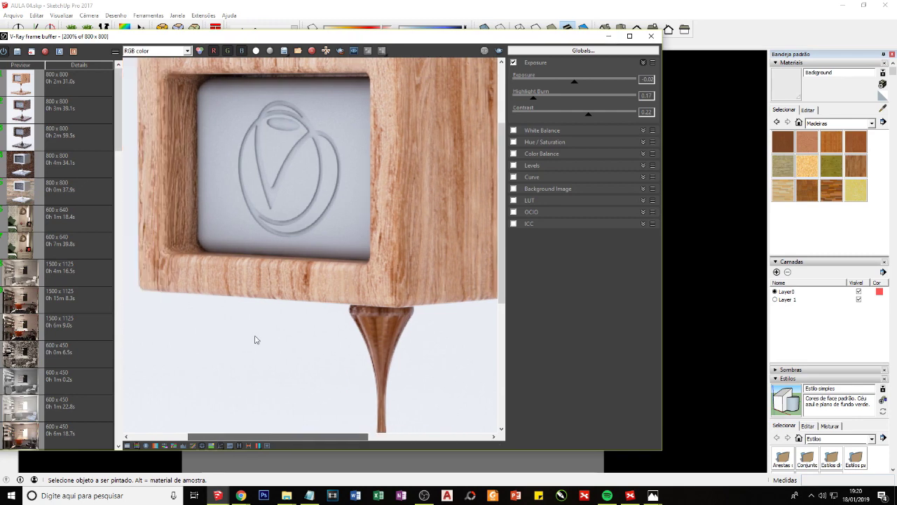
{"action": "scroll", "coordinate": [200, 210], "scroll_direction": "up", "scroll_amount": 1}
{"action": "middle_click_drag", "start_coordinate": [140, 287], "coordinate": [197, 280]}
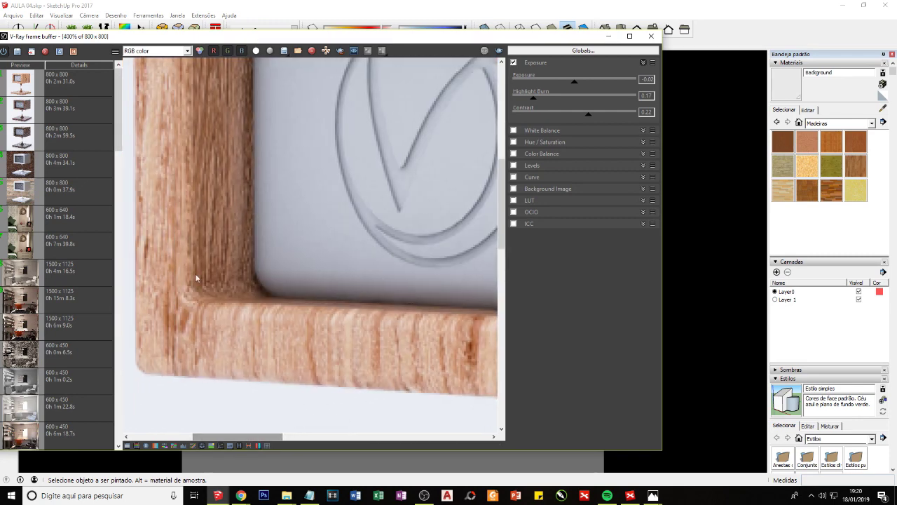
{"action": "left_click_drag", "start_coordinate": [501, 211], "coordinate": [502, 171]}
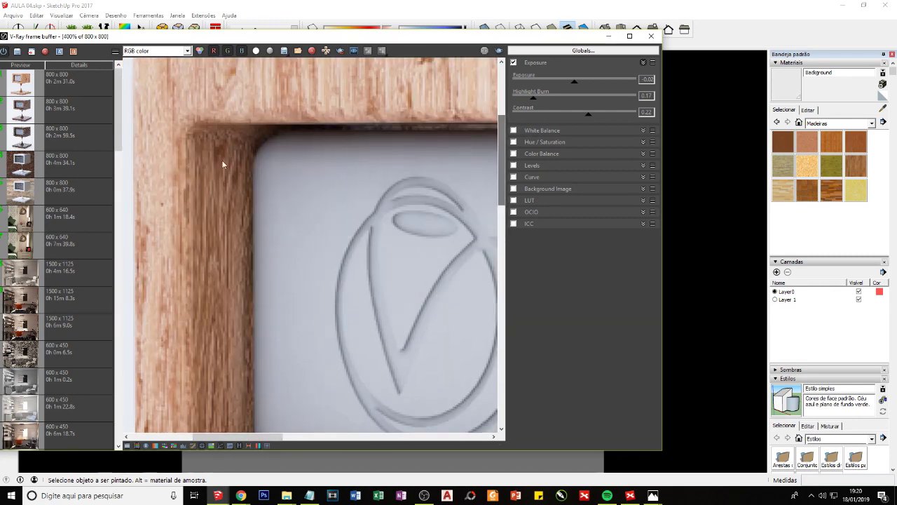
{"action": "scroll", "coordinate": [208, 250], "scroll_direction": "down", "scroll_amount": 2}
{"action": "scroll", "coordinate": [203, 242], "scroll_direction": "up", "scroll_amount": 2}
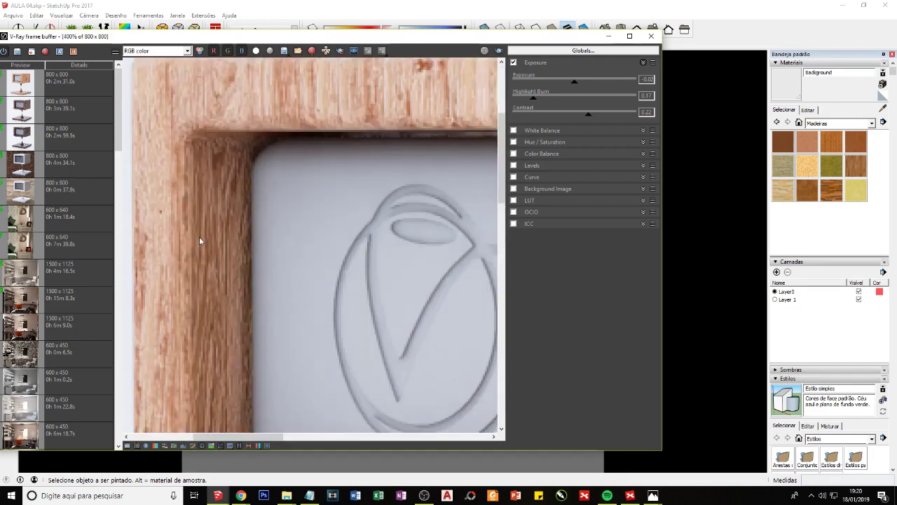
{"action": "scroll", "coordinate": [203, 217], "scroll_direction": "down", "scroll_amount": 2}
{"action": "scroll", "coordinate": [199, 240], "scroll_direction": "down", "scroll_amount": 1}
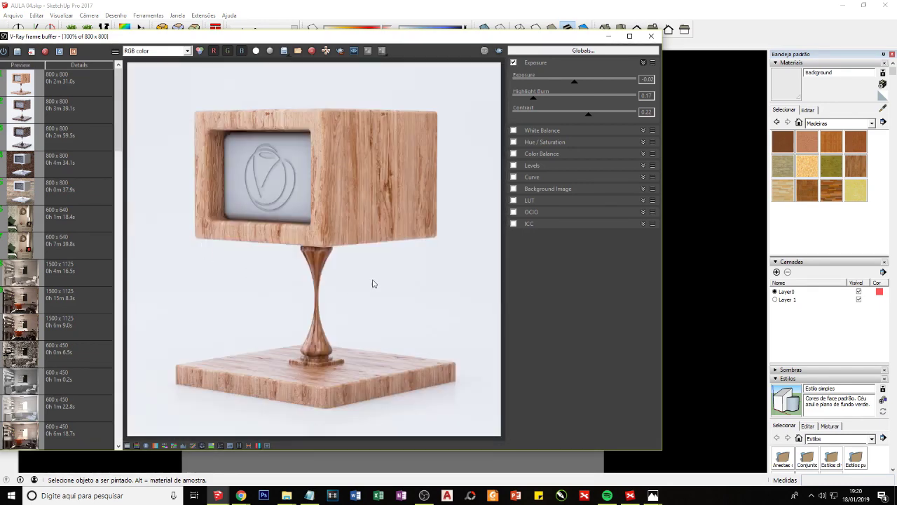
{"action": "scroll", "coordinate": [338, 394], "scroll_direction": "up", "scroll_amount": 1}
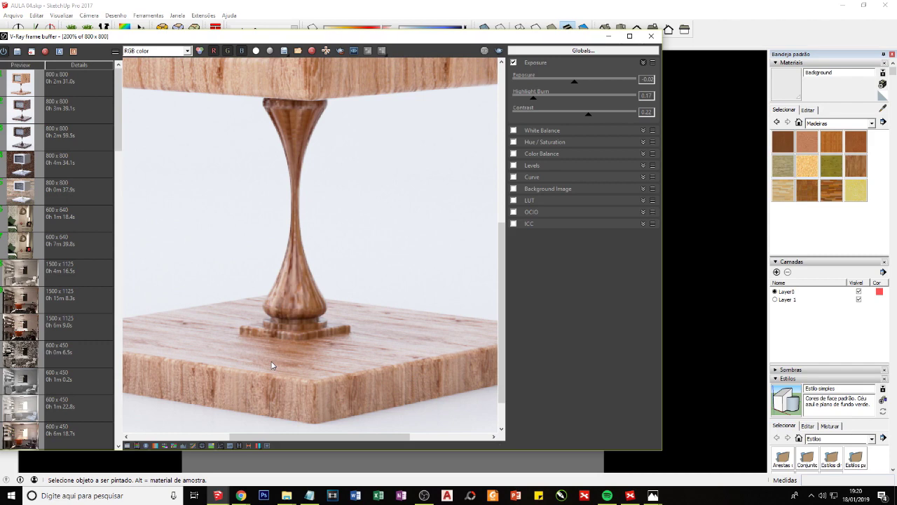
{"action": "left_click", "coordinate": [608, 36]}
{"action": "left_click", "coordinate": [62, 75]}
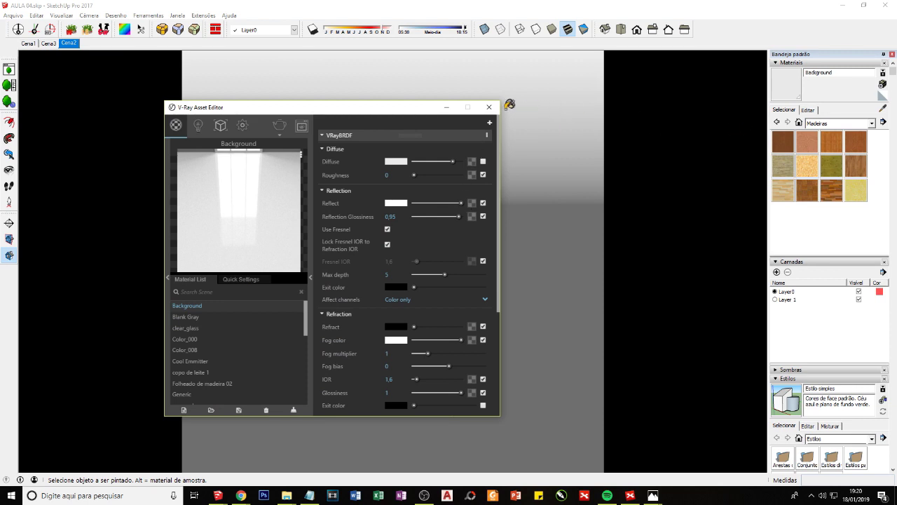
- Reopen the V-Ray Asset Editor and collapse the BRDF settings to reach Bump
{"action": "left_click", "coordinate": [488, 107]}
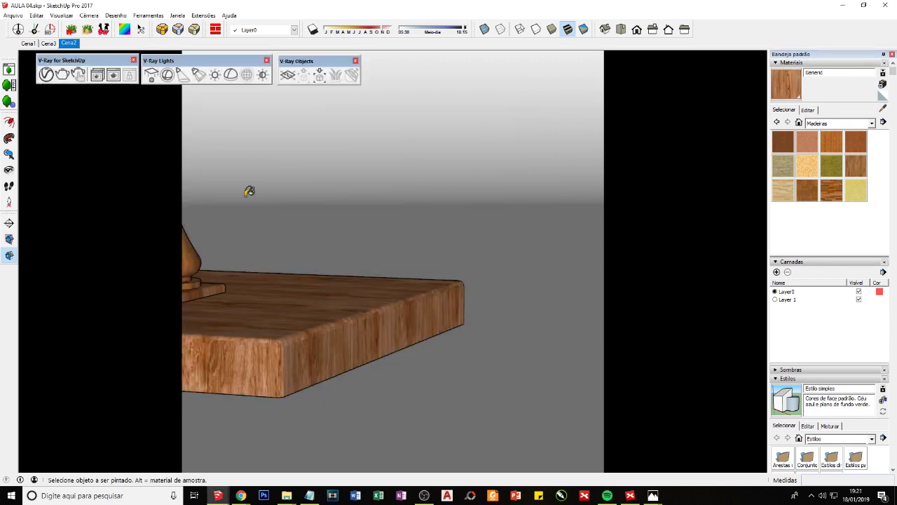
{"action": "left_click", "coordinate": [46, 75]}
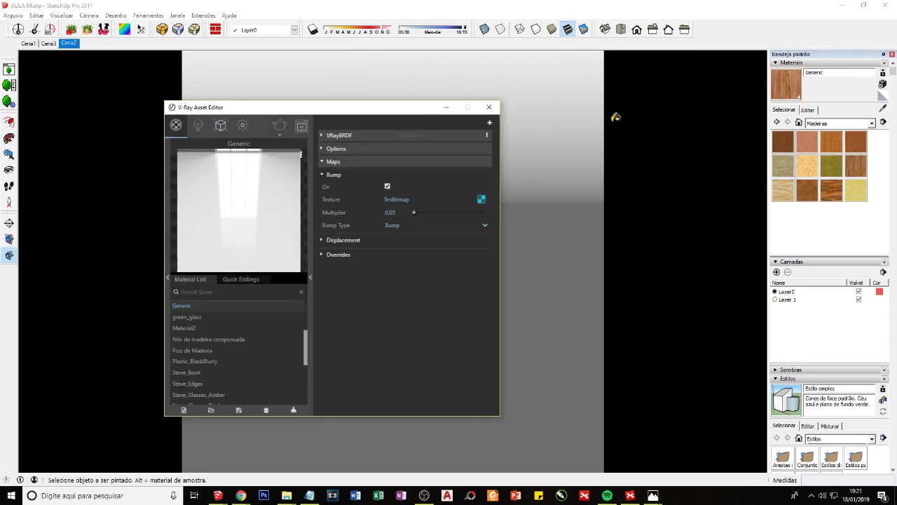
{"action": "left_click", "coordinate": [333, 136]}
{"action": "left_click", "coordinate": [489, 107]}
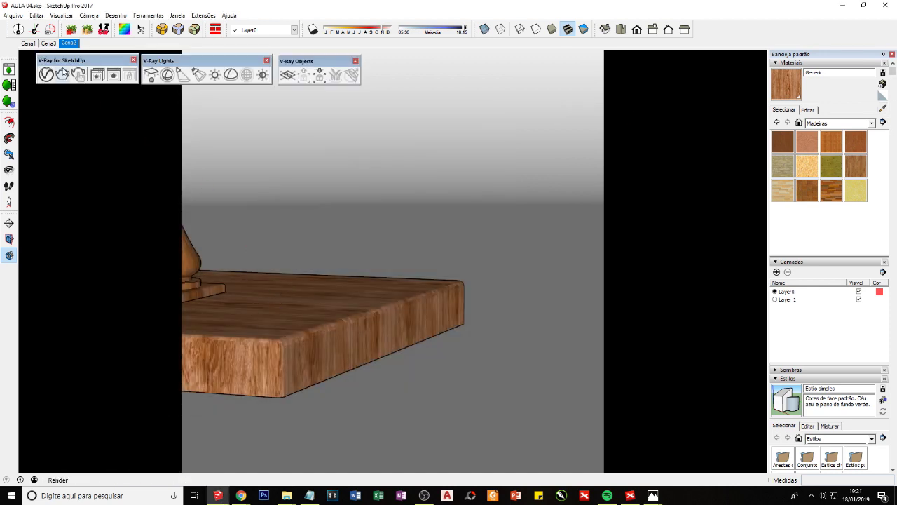
{"action": "left_click", "coordinate": [62, 73]}
{"action": "left_click", "coordinate": [332, 136]}
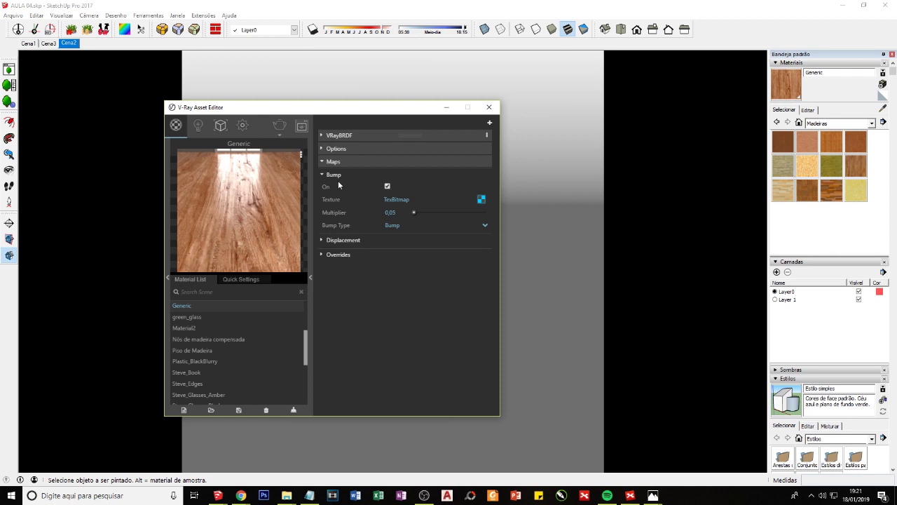
- Try a bump multiplier of 1, revert it to 0,05, and open the render frame buffer
{"action": "left_click_drag", "start_coordinate": [395, 211], "coordinate": [347, 214]}
{"action": "type", "text": "1"}
{"action": "key", "text": "Return"}
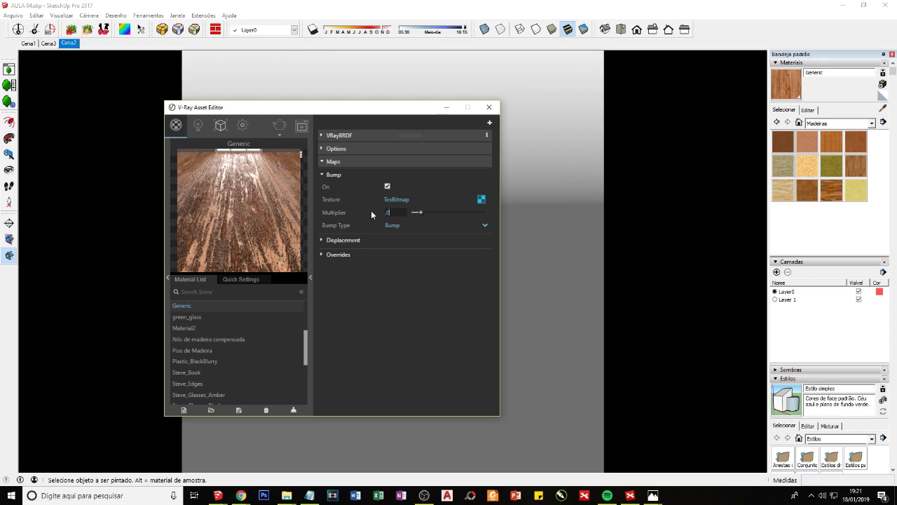
{"action": "type", "text": "5"}
{"action": "key", "text": "Return"}
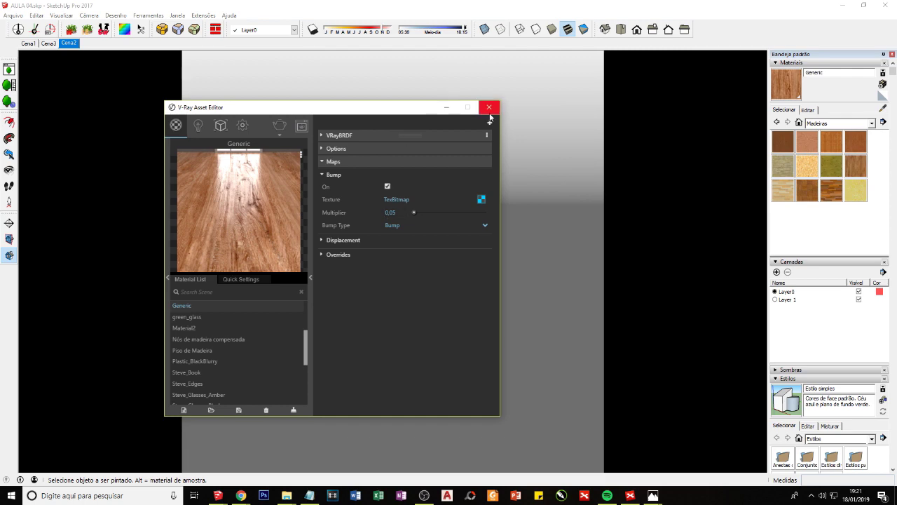
{"action": "left_click", "coordinate": [307, 127]}
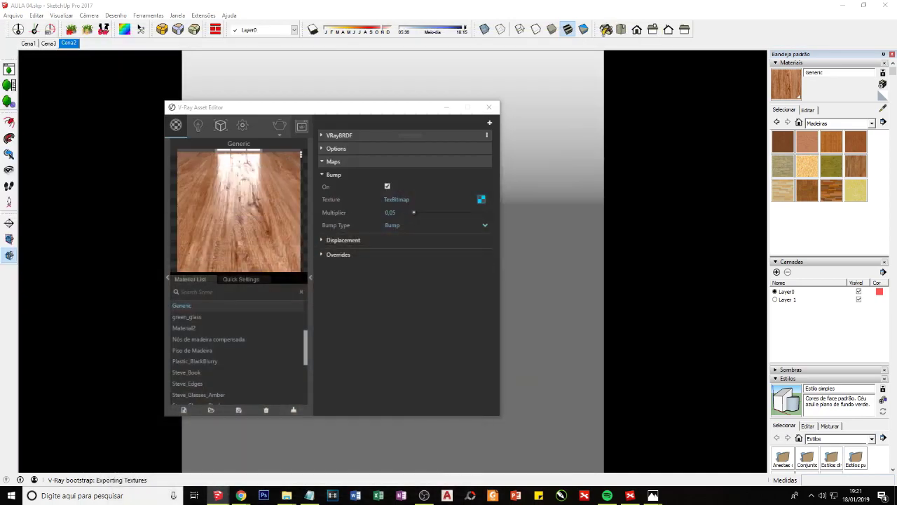
{"action": "left_click", "coordinate": [608, 36]}
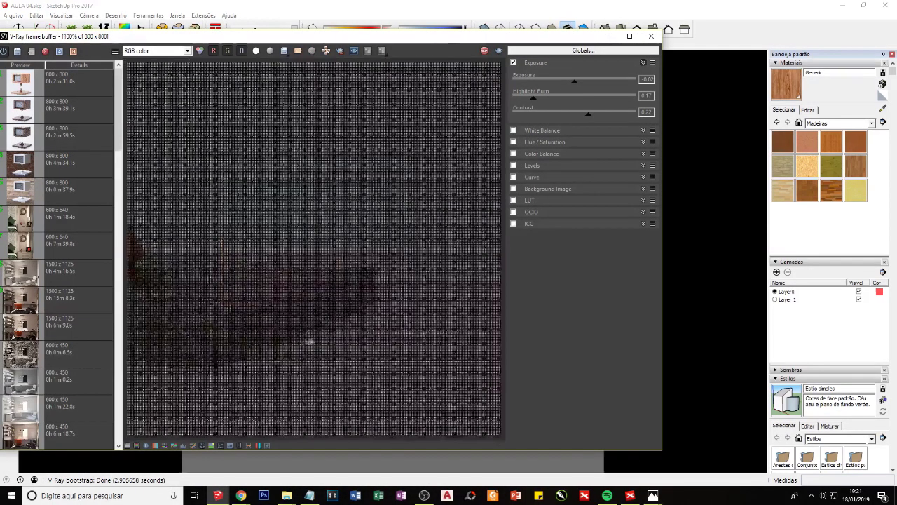
- Start a new render, then create Generic1 from the Generic material's right-click menu
{"action": "left_click", "coordinate": [608, 36]}
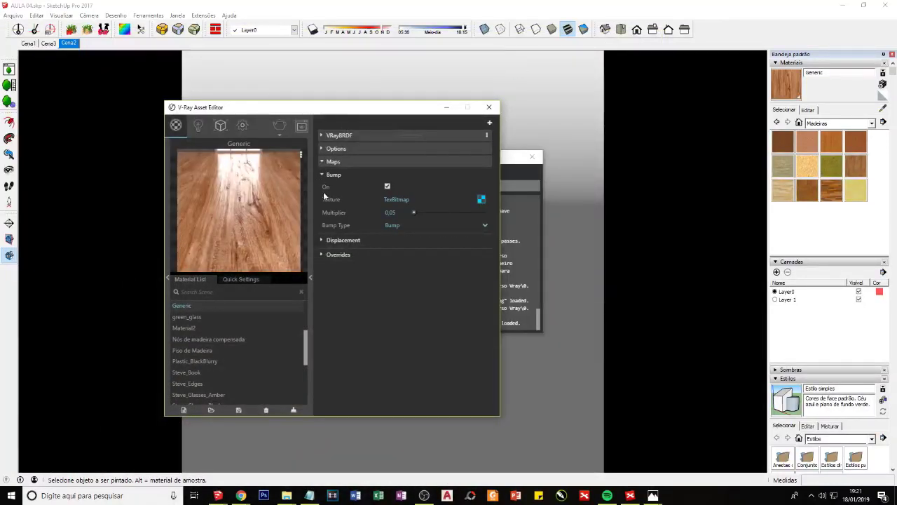
{"action": "left_click", "coordinate": [279, 125]}
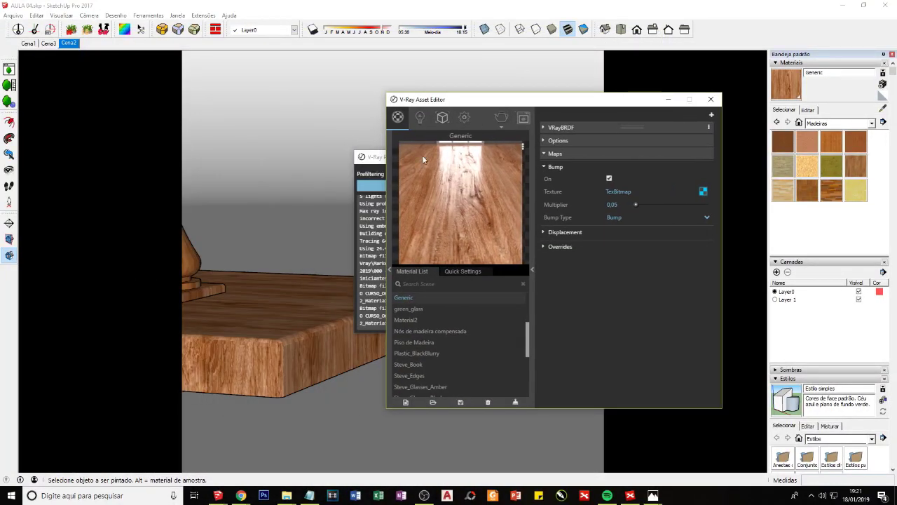
{"action": "right_click", "coordinate": [410, 300]}
{"action": "mouse_move", "coordinate": [443, 315]}
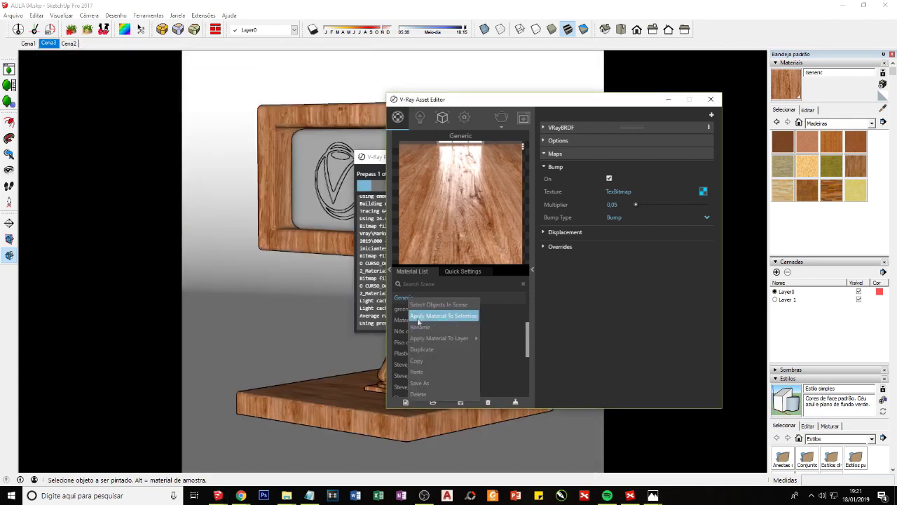
{"action": "left_click", "coordinate": [421, 246]}
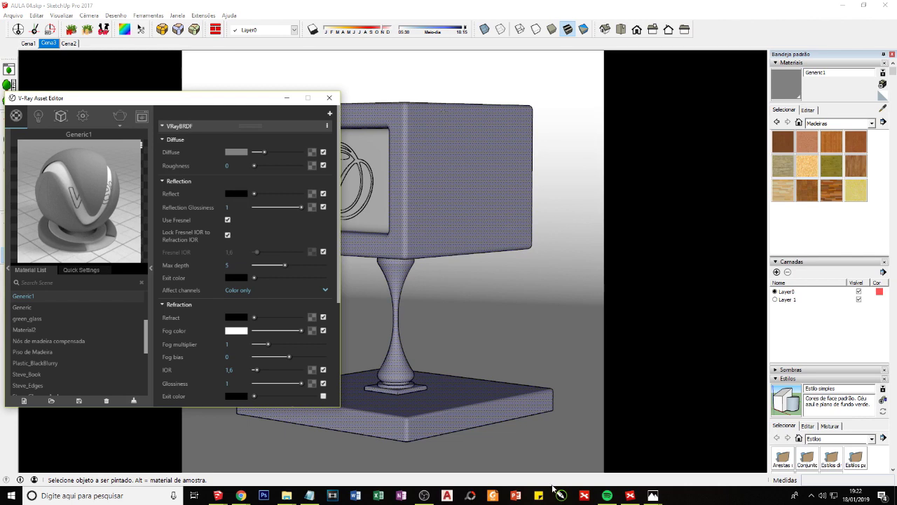
{"action": "left_click", "coordinate": [652, 496]}
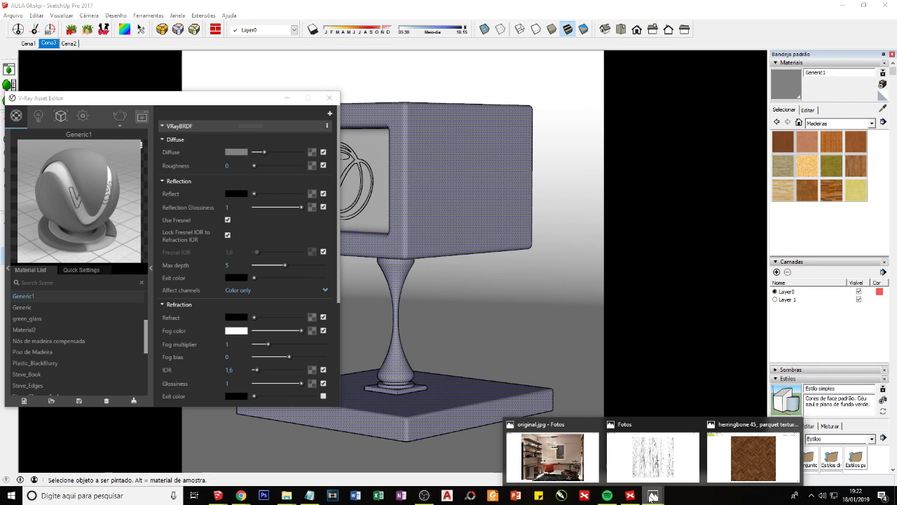
{"action": "mouse_move", "coordinate": [287, 496]}
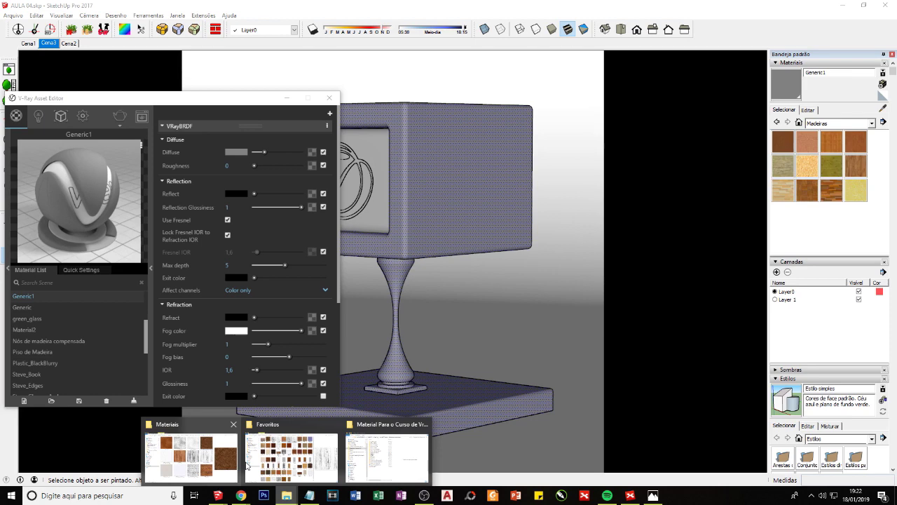
- Preview the Couro 01 leather texture and its Couro 01_Bump map in Materiais
{"action": "left_click", "coordinate": [247, 465]}
{"action": "left_click", "coordinate": [266, 107]}
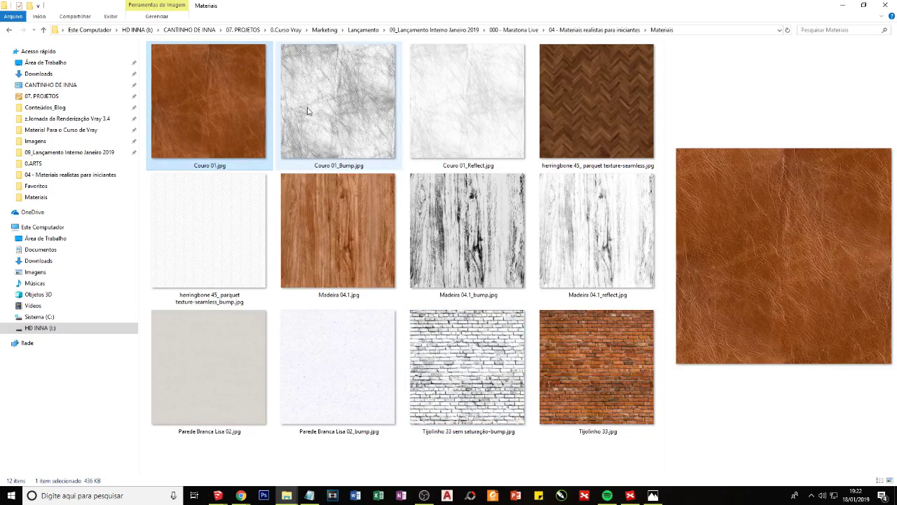
{"action": "left_click", "coordinate": [472, 376]}
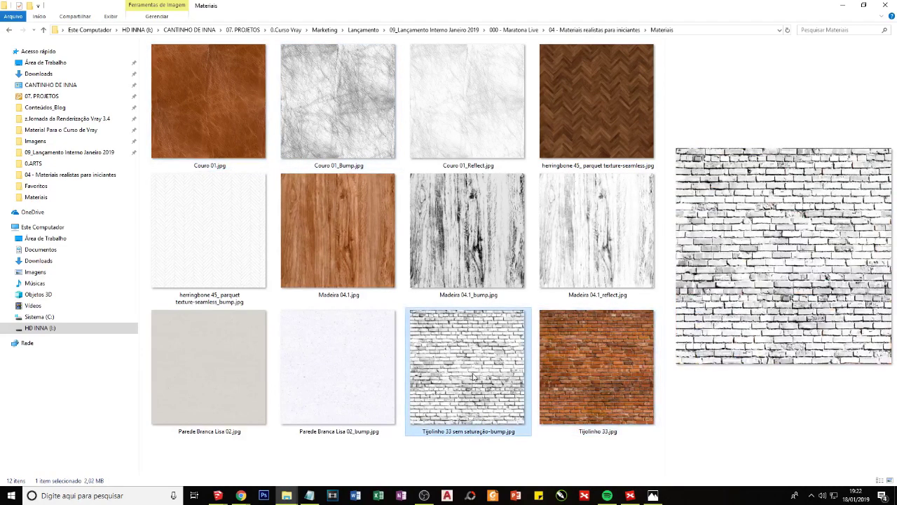
{"action": "left_click", "coordinate": [310, 100]}
{"action": "left_click", "coordinate": [228, 111]}
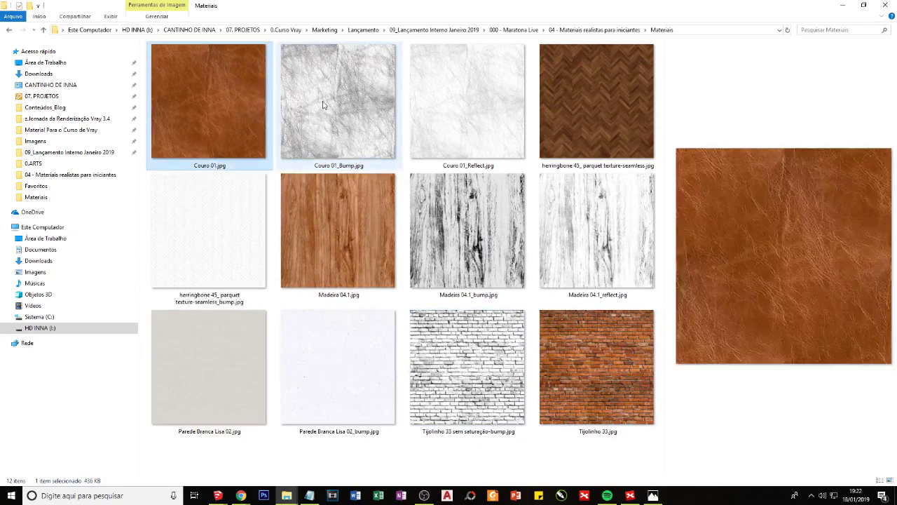
{"action": "left_click", "coordinate": [330, 105]}
{"action": "left_click", "coordinate": [842, 5]}
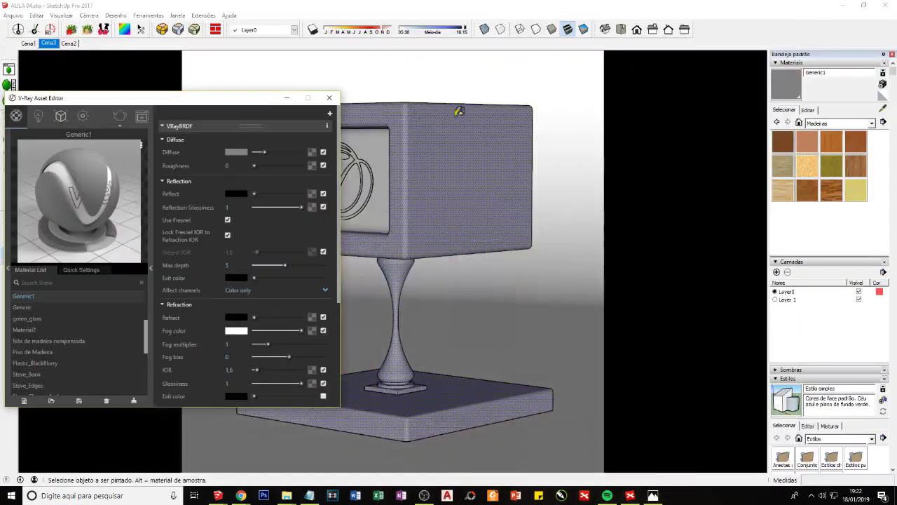
- Minimize the Asset Editor and put the cube's front-face wood texture into Textura > Posição, showing its pin options
{"action": "left_click_drag", "start_coordinate": [209, 106], "coordinate": [269, 81]}
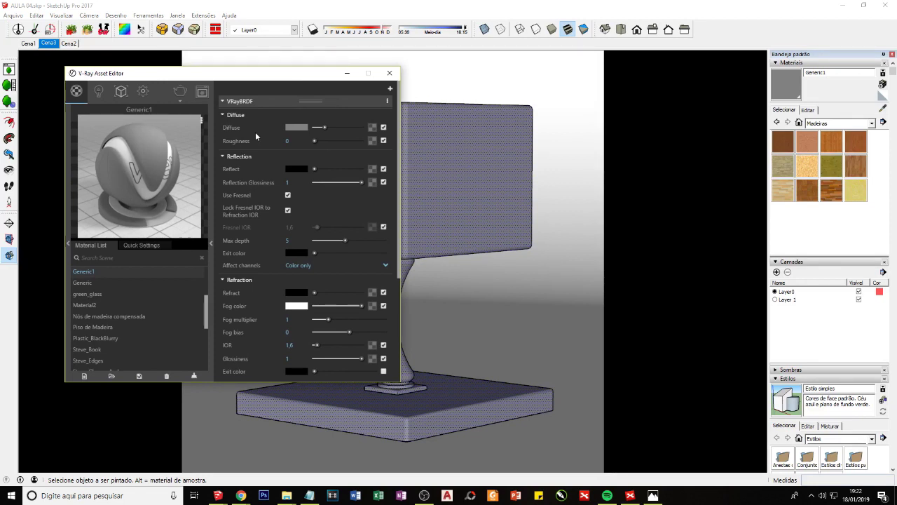
{"action": "left_click", "coordinate": [346, 73]}
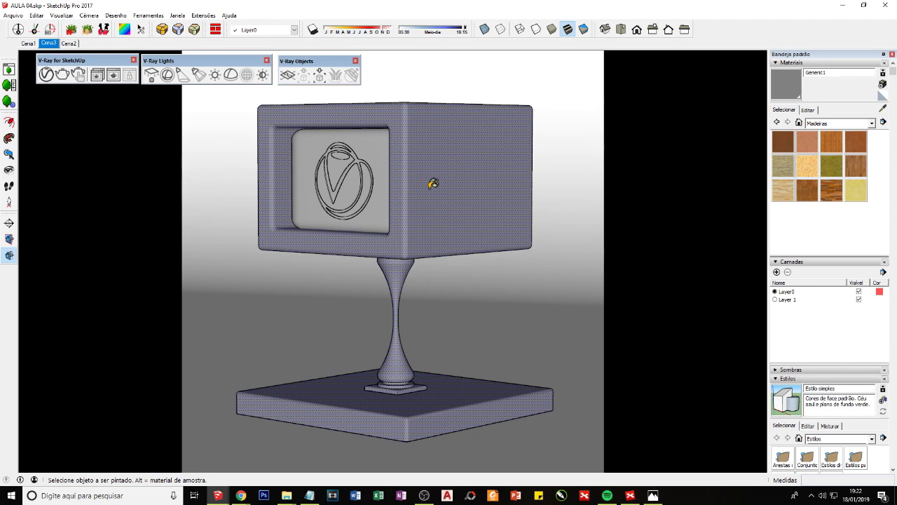
{"action": "mouse_move", "coordinate": [443, 277]}
{"action": "middle_mouse_down"}
{"action": "mouse_move", "coordinate": [352, 246]}
{"action": "mouse_move", "coordinate": [282, 276]}
{"action": "mouse_move", "coordinate": [546, 260]}
{"action": "mouse_move", "coordinate": [435, 280]}
{"action": "mouse_move", "coordinate": [442, 279]}
{"action": "mouse_move", "coordinate": [405, 262]}
{"action": "middle_mouse_up"}
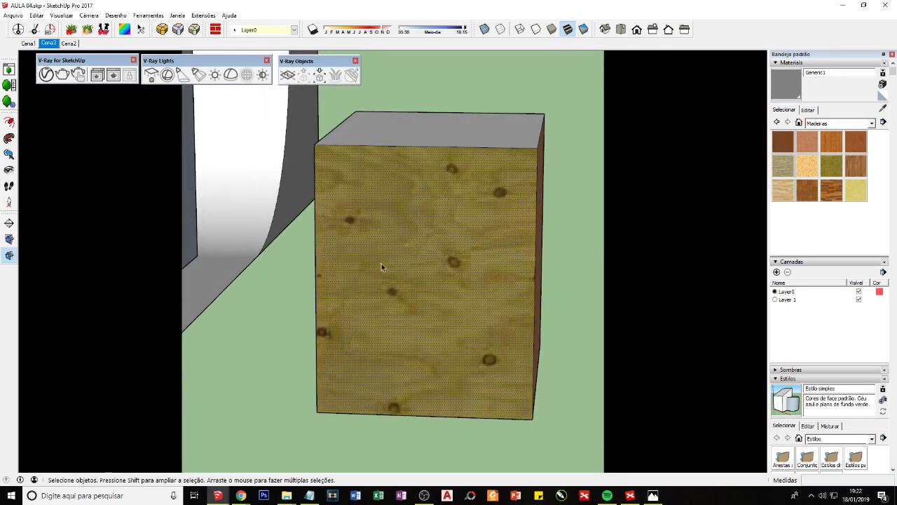
{"action": "right_click", "coordinate": [384, 262]}
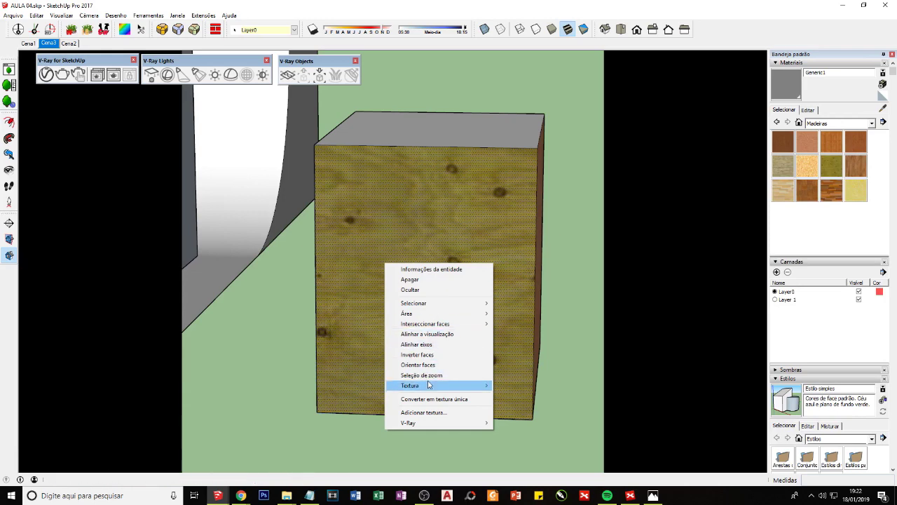
{"action": "mouse_move", "coordinate": [439, 385]}
{"action": "left_click", "coordinate": [513, 386]}
{"action": "scroll", "coordinate": [482, 358], "scroll_direction": "down", "scroll_amount": 3}
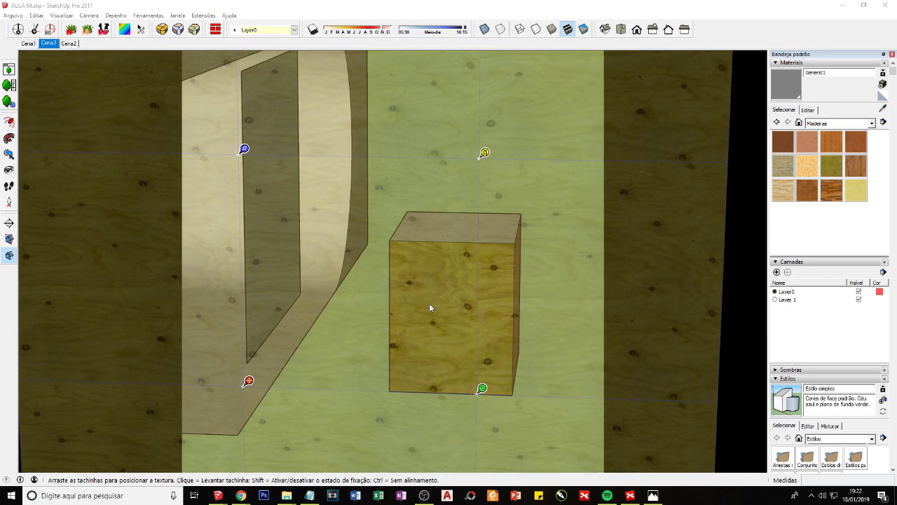
{"action": "right_click", "coordinate": [461, 326]}
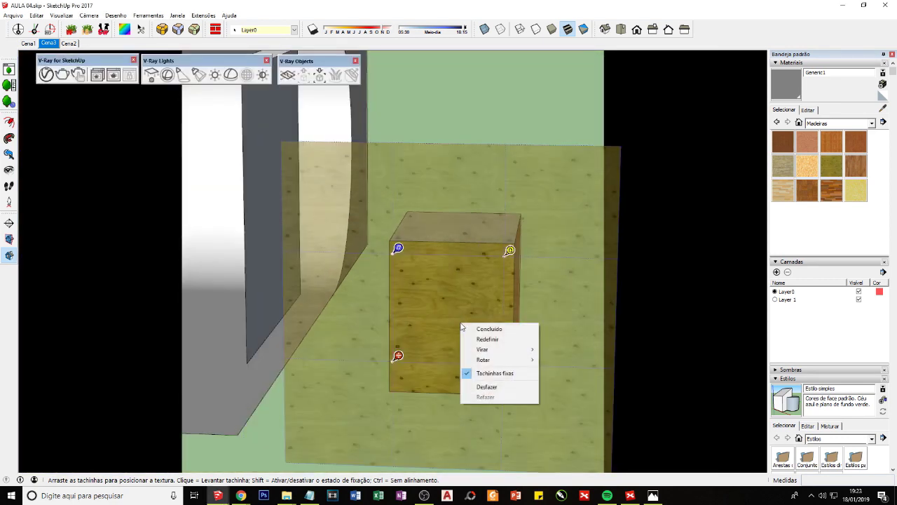
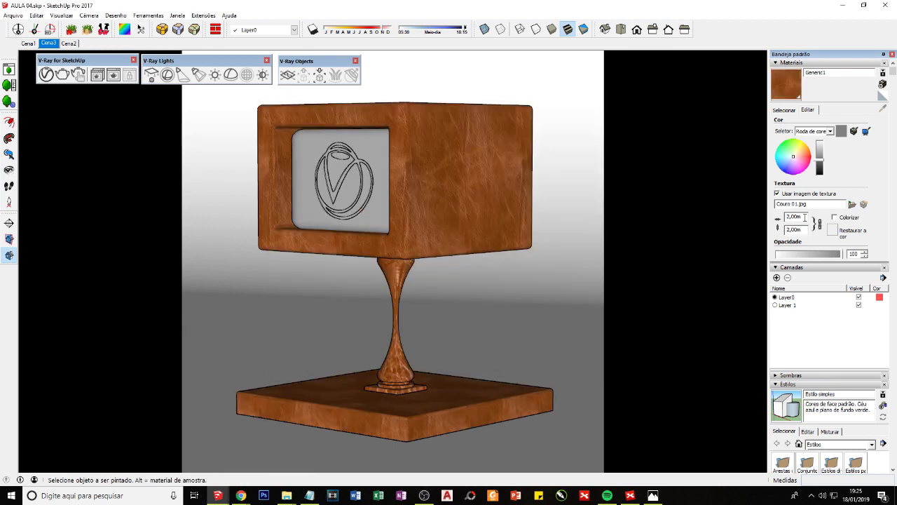
- Apply a 0,25 m texture size, check the box top, and return to the Cena3 view
{"action": "type", "text": "0,25"}
{"action": "key", "text": "Return"}
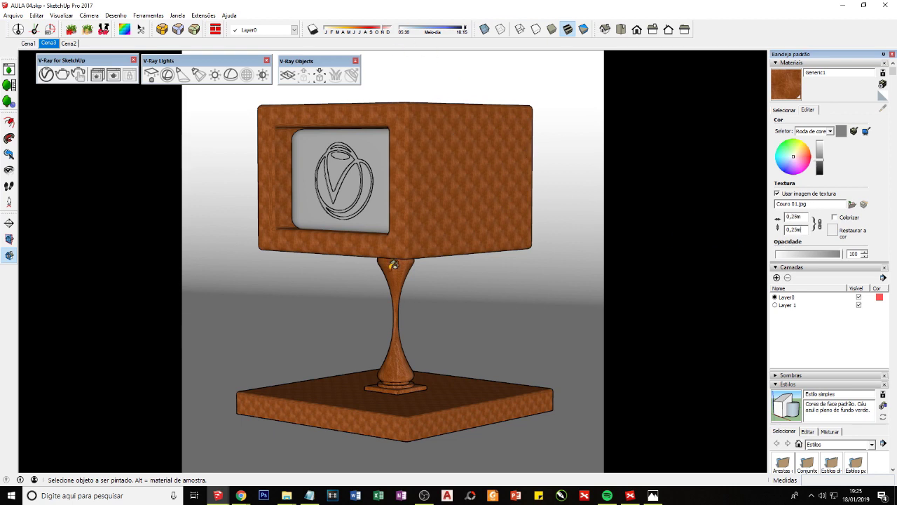
{"action": "left_click", "coordinate": [435, 179]}
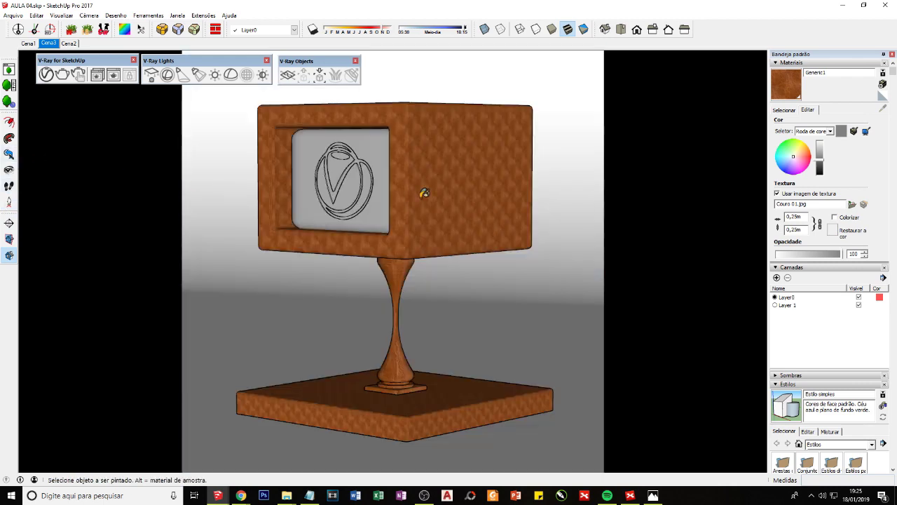
{"action": "scroll", "coordinate": [434, 189], "scroll_direction": "up", "scroll_amount": 5}
{"action": "scroll", "coordinate": [443, 186], "scroll_direction": "down", "scroll_amount": 3}
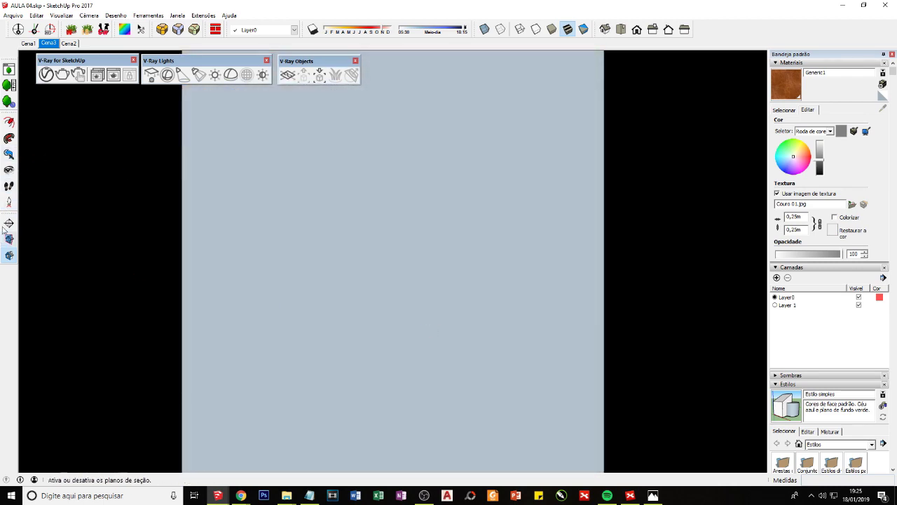
{"action": "scroll", "coordinate": [431, 181], "scroll_direction": "up", "scroll_amount": 3}
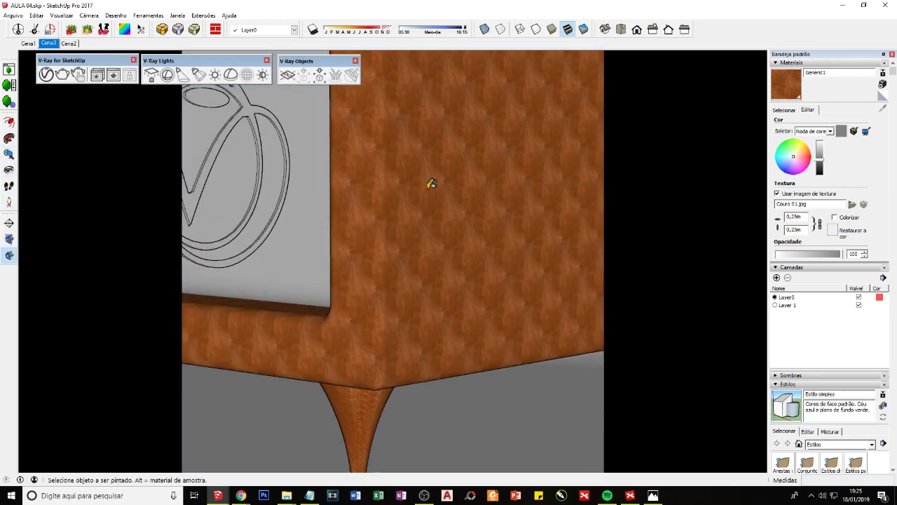
{"action": "scroll", "coordinate": [346, 301], "scroll_direction": "up", "scroll_amount": 3}
{"action": "middle_click_drag", "start_coordinate": [346, 301], "coordinate": [278, 330]}
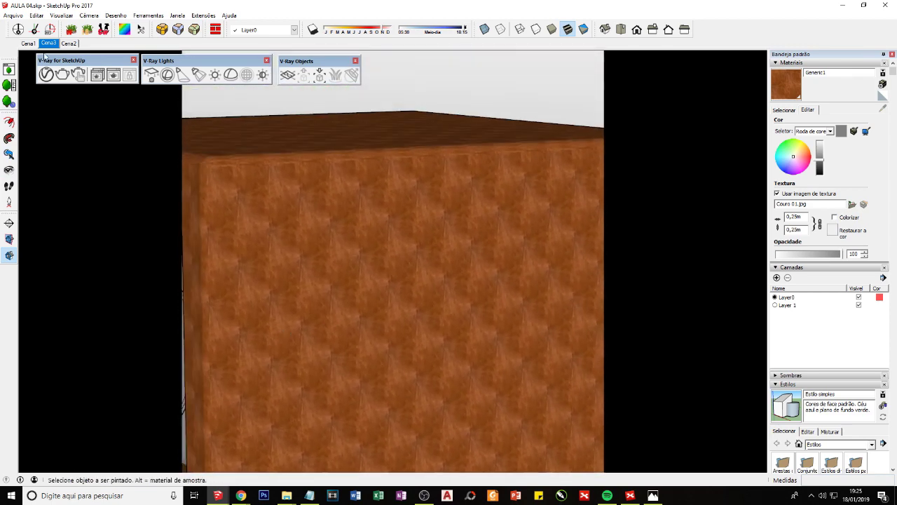
{"action": "left_click", "coordinate": [47, 43]}
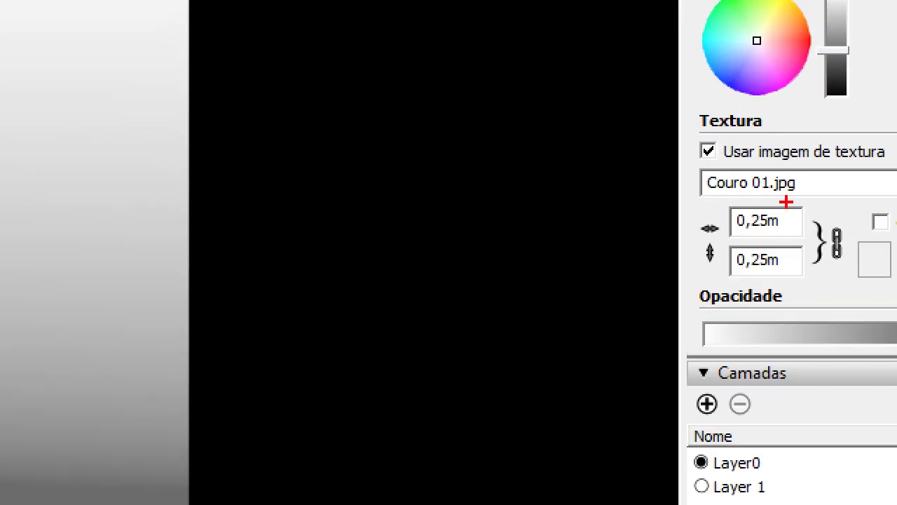
- Set the texture width to 2 m
{"action": "mouse_move", "coordinate": [788, 200]}
{"action": "left_mouse_down"}
{"action": "mouse_move", "coordinate": [711, 218]}
{"action": "mouse_move", "coordinate": [796, 199]}
{"action": "left_mouse_up"}
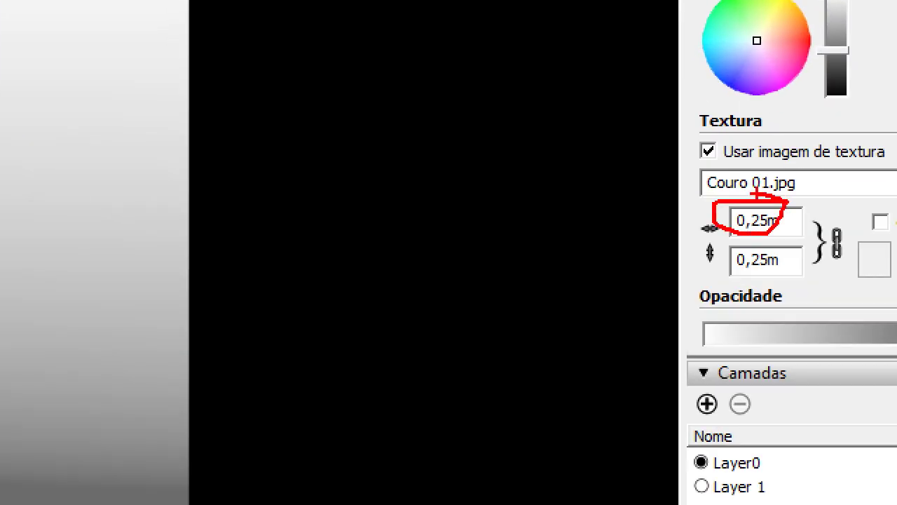
{"action": "key", "text": "Escape"}
{"action": "double_click", "coordinate": [794, 217]}
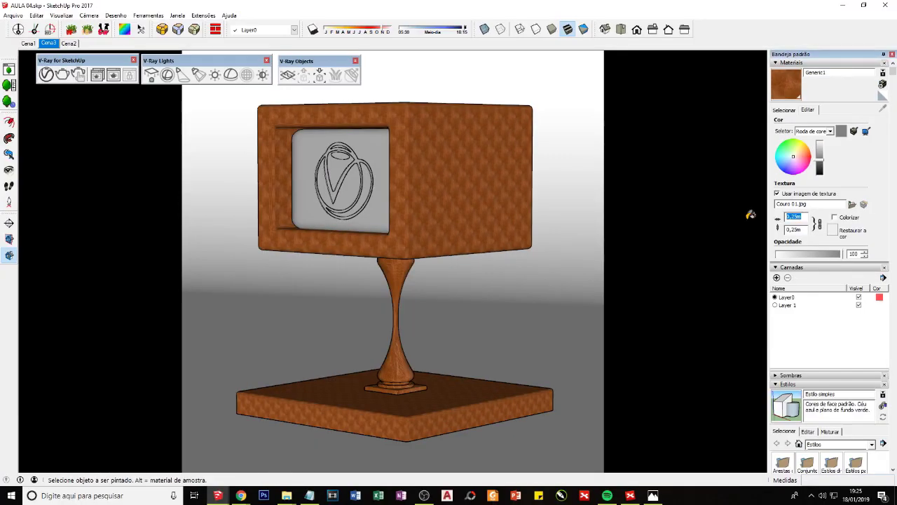
{"action": "type", "text": "2"}
{"action": "key", "text": "Return"}
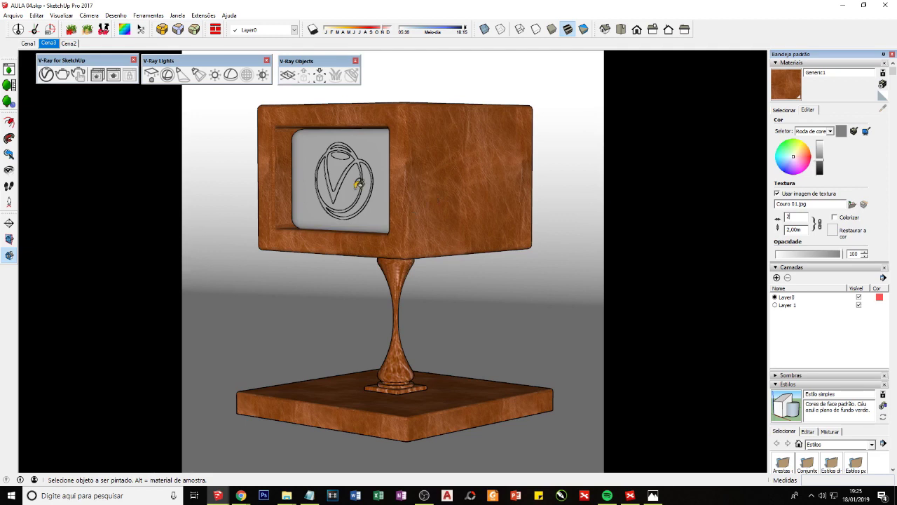
- Bring up the V-Ray material editor and move it aside
{"action": "left_click", "coordinate": [46, 74]}
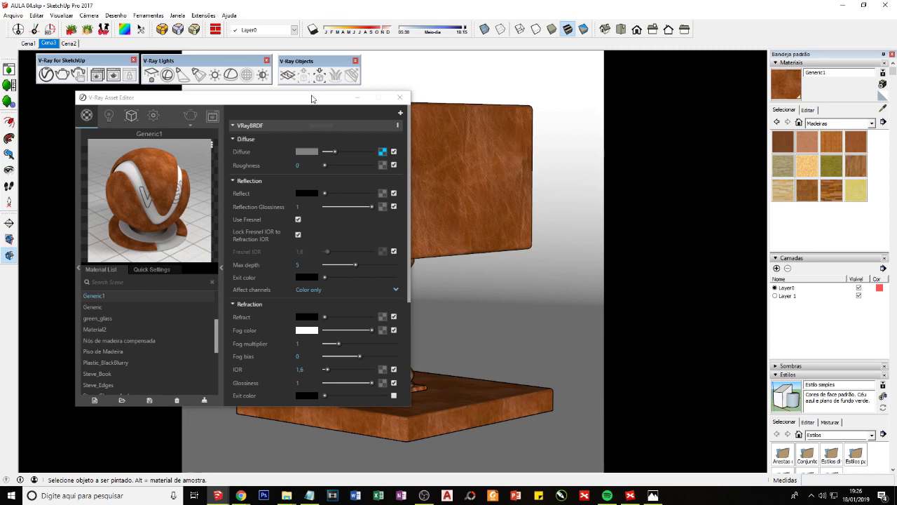
{"action": "left_click_drag", "start_coordinate": [312, 98], "coordinate": [249, 99]}
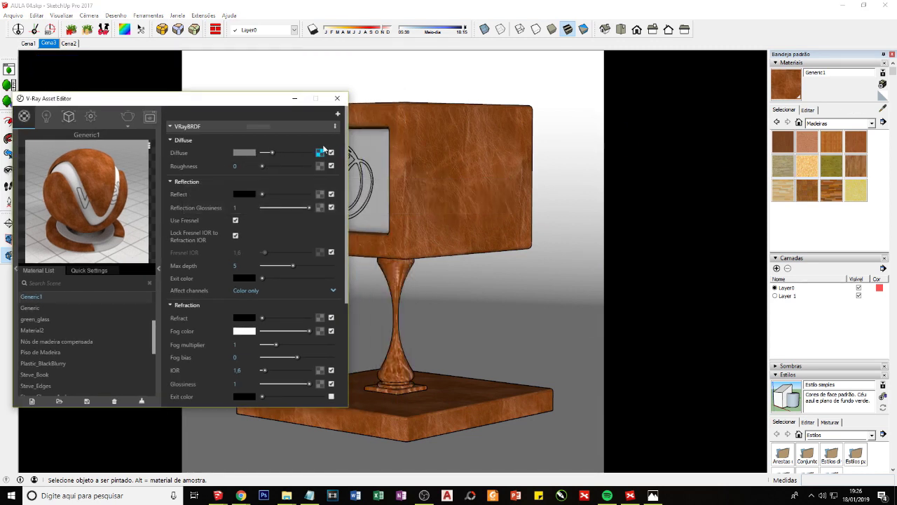
{"action": "key", "text": "ctrl+1"}
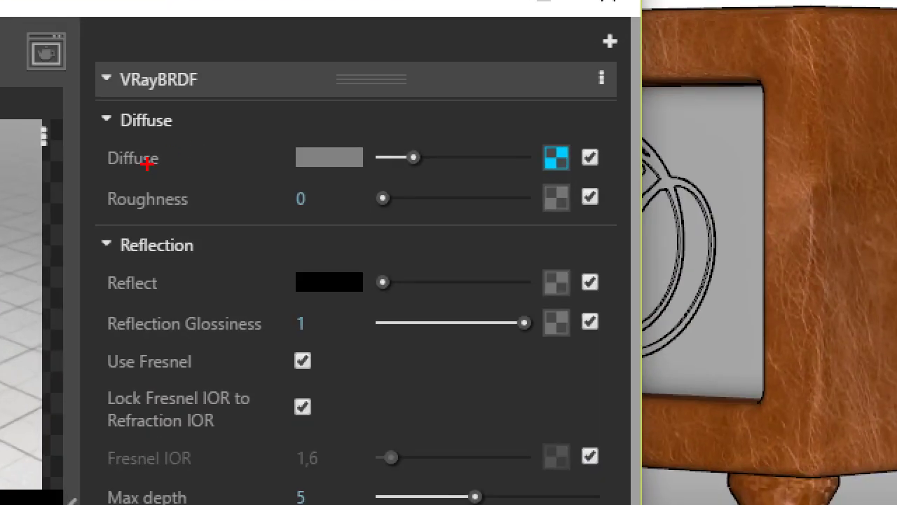
{"action": "mouse_move", "coordinate": [168, 161]}
{"action": "left_mouse_down"}
{"action": "mouse_move", "coordinate": [282, 161]}
{"action": "mouse_move", "coordinate": [333, 142]}
{"action": "left_mouse_up"}
{"action": "mouse_move", "coordinate": [598, 128]}
{"action": "left_mouse_down"}
{"action": "mouse_move", "coordinate": [29, 156]}
{"action": "mouse_move", "coordinate": [95, 187]}
{"action": "left_mouse_up"}
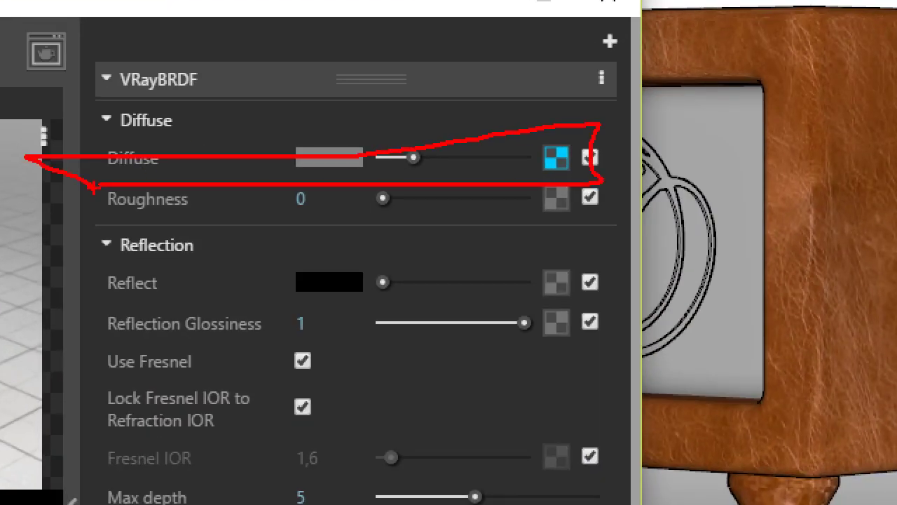
{"action": "key", "text": "Escape"}
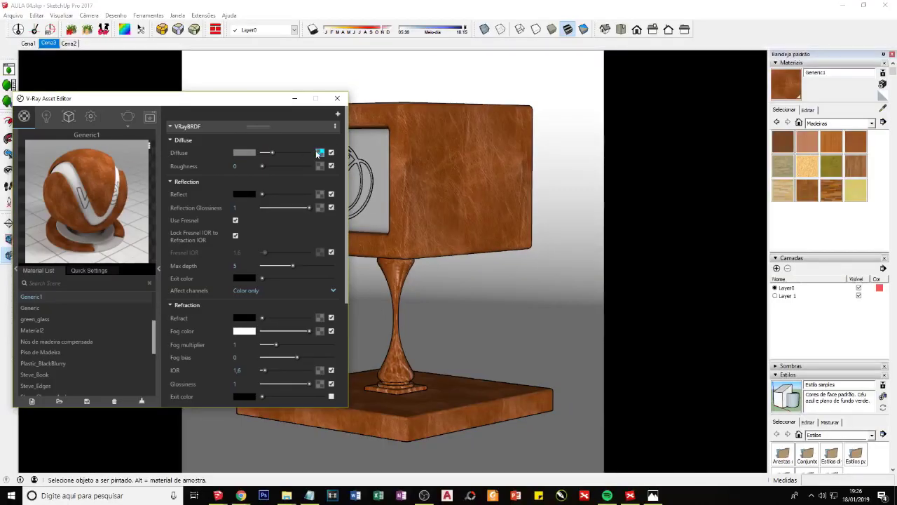
- Inspect the Diffuse bitmap settings and texture types, keeping the current image file
{"action": "left_click", "coordinate": [319, 152]}
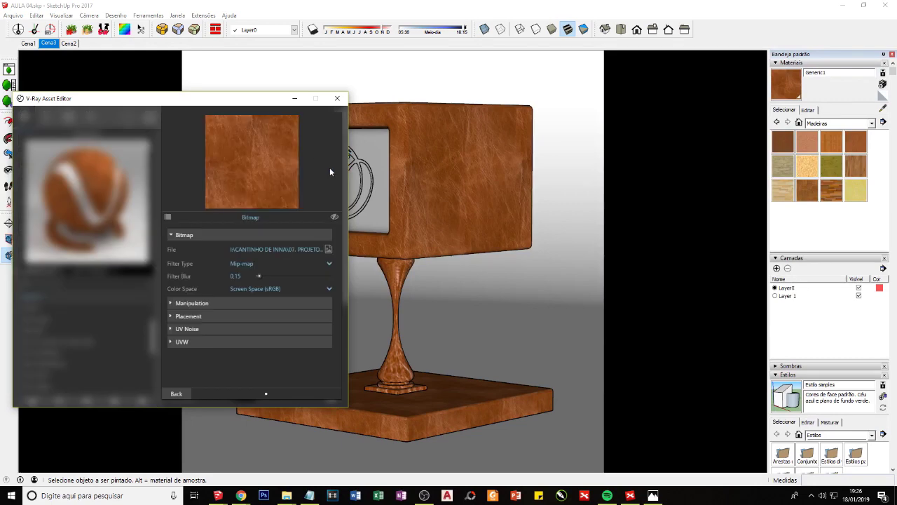
{"action": "left_click", "coordinate": [167, 218]}
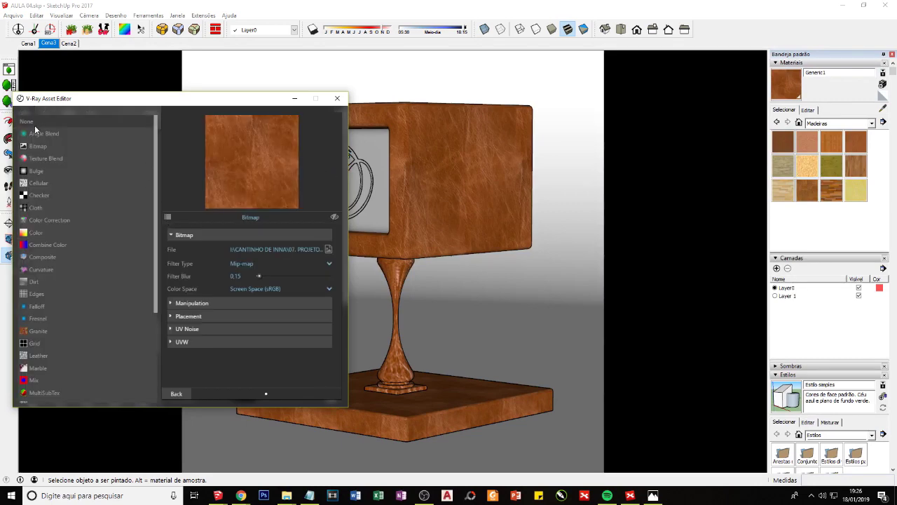
{"action": "key", "text": "ctrl+1"}
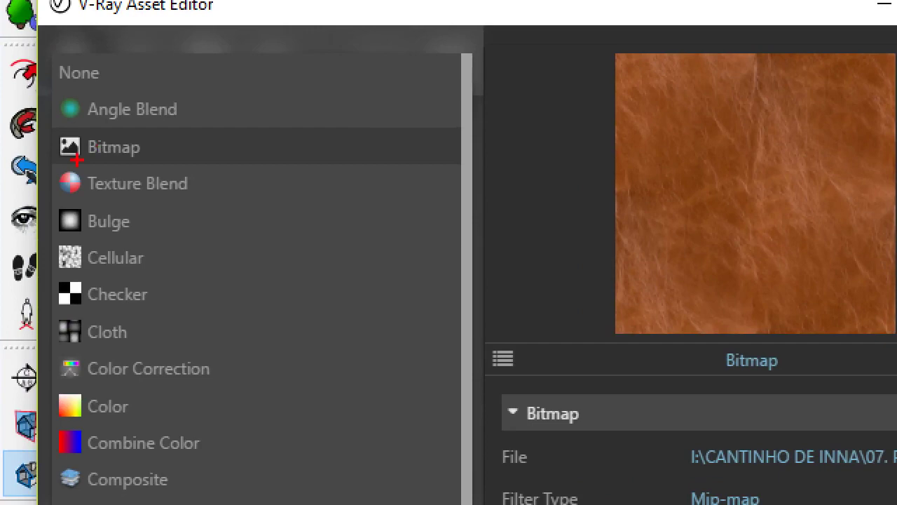
{"action": "left_click_drag", "start_coordinate": [77, 159], "coordinate": [65, 173]}
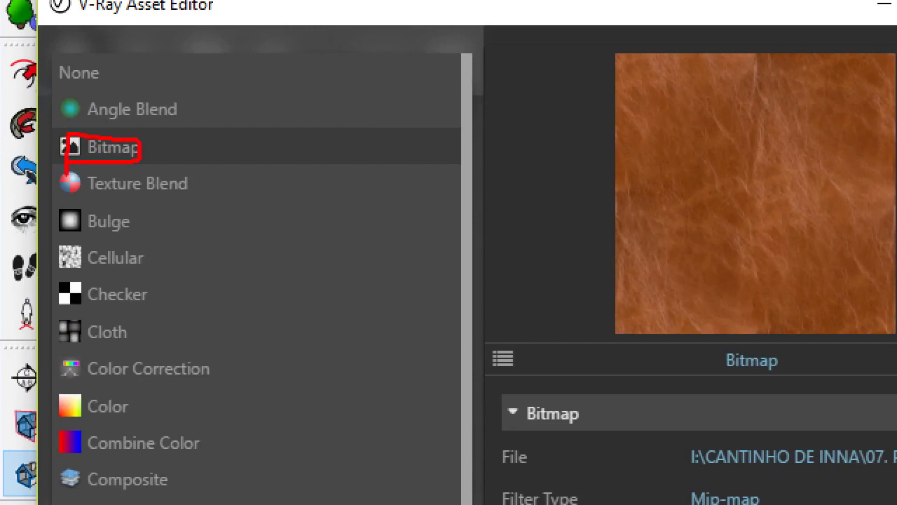
{"action": "key", "text": "Escape"}
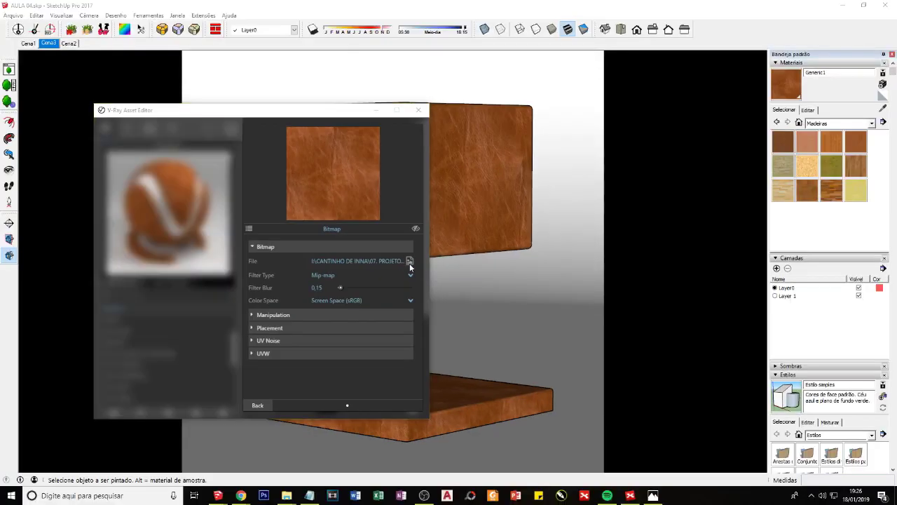
{"action": "left_click", "coordinate": [410, 261]}
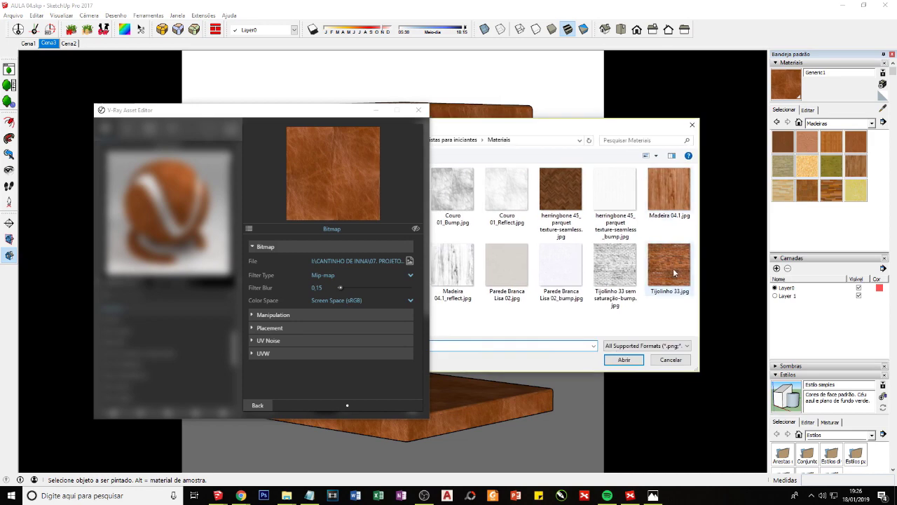
{"action": "left_click", "coordinate": [671, 359]}
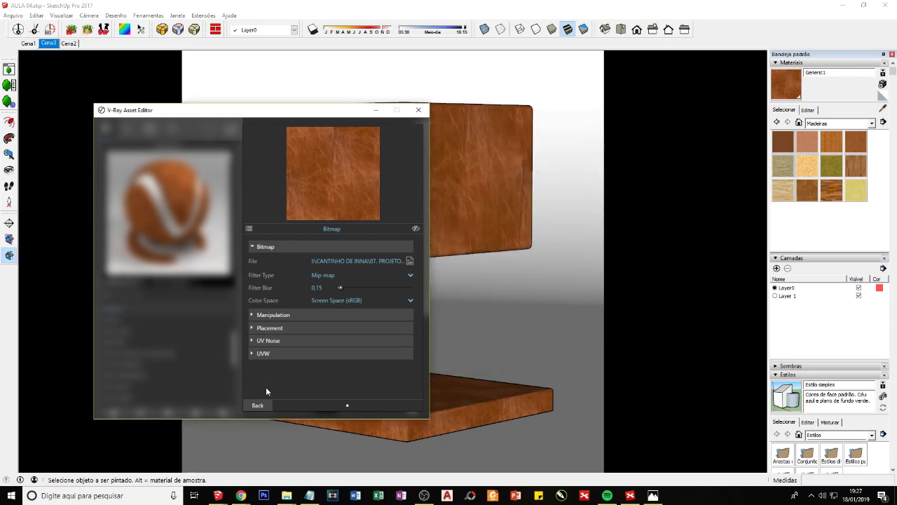
{"action": "left_click", "coordinate": [259, 406]}
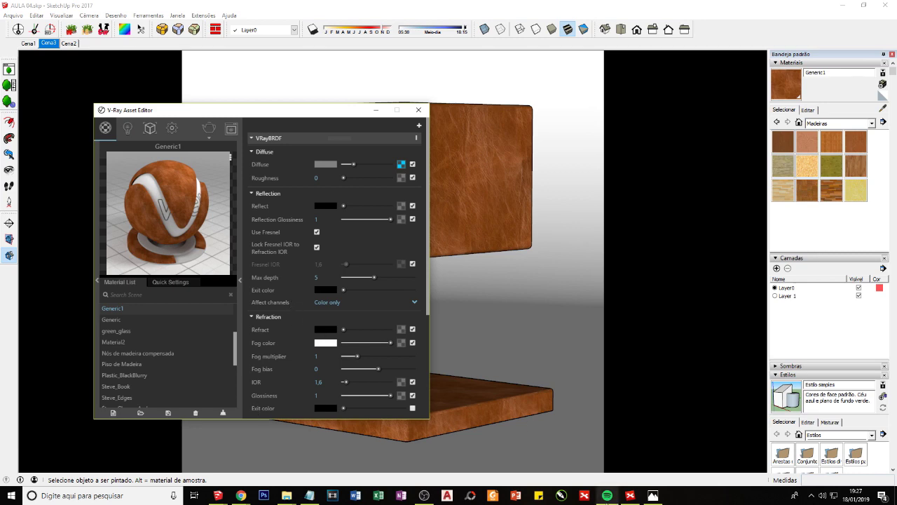
- Consult the diffuse and reflection mind map notes, set Reflect to full white, and view original.jpg
{"action": "left_click", "coordinate": [630, 495]}
{"action": "left_click", "coordinate": [309, 171]}
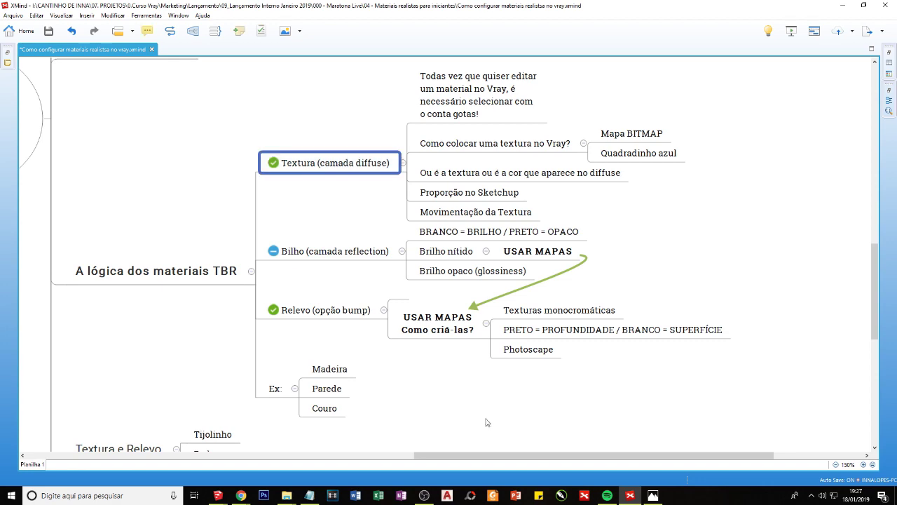
{"action": "left_click", "coordinate": [348, 259]}
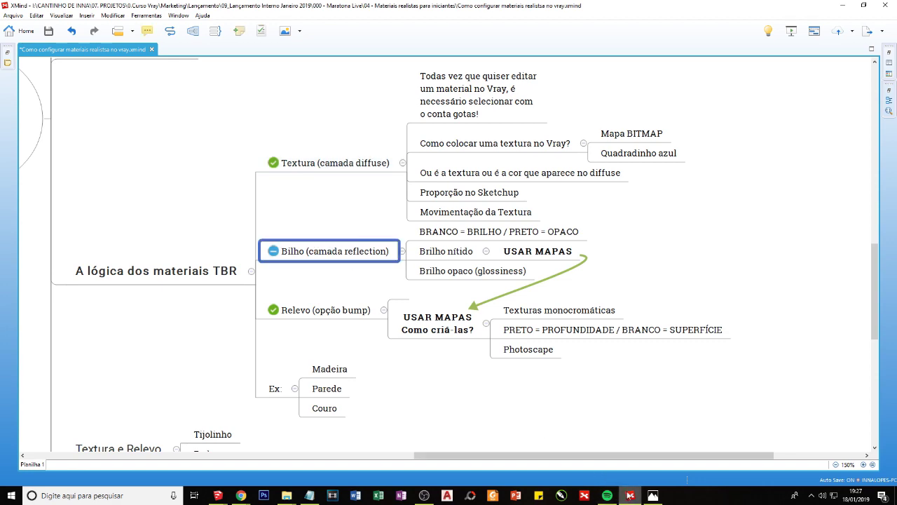
{"action": "left_click", "coordinate": [630, 495]}
{"action": "mouse_move", "coordinate": [343, 206]}
{"action": "left_mouse_down"}
{"action": "mouse_move", "coordinate": [388, 205]}
{"action": "mouse_move", "coordinate": [266, 218]}
{"action": "left_mouse_up"}
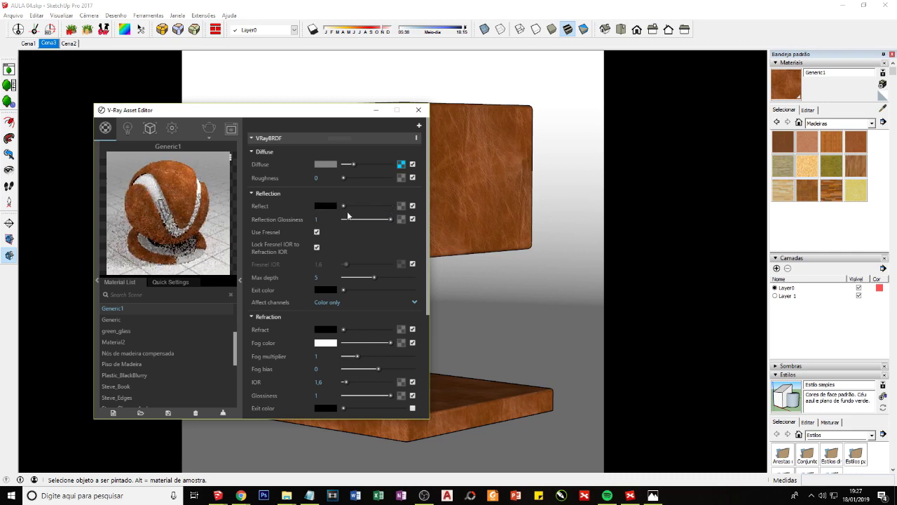
{"action": "left_click_drag", "start_coordinate": [343, 205], "coordinate": [459, 205]}
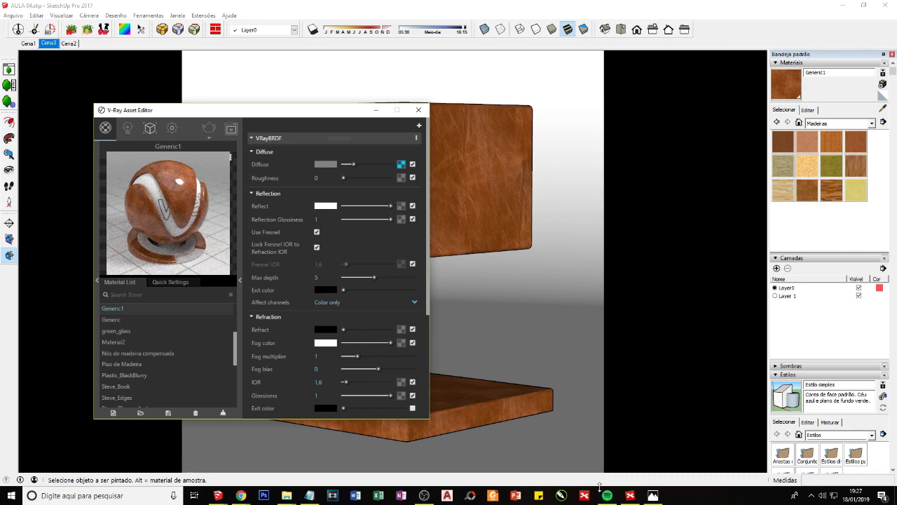
{"action": "left_click", "coordinate": [630, 495]}
{"action": "left_click", "coordinate": [631, 495]}
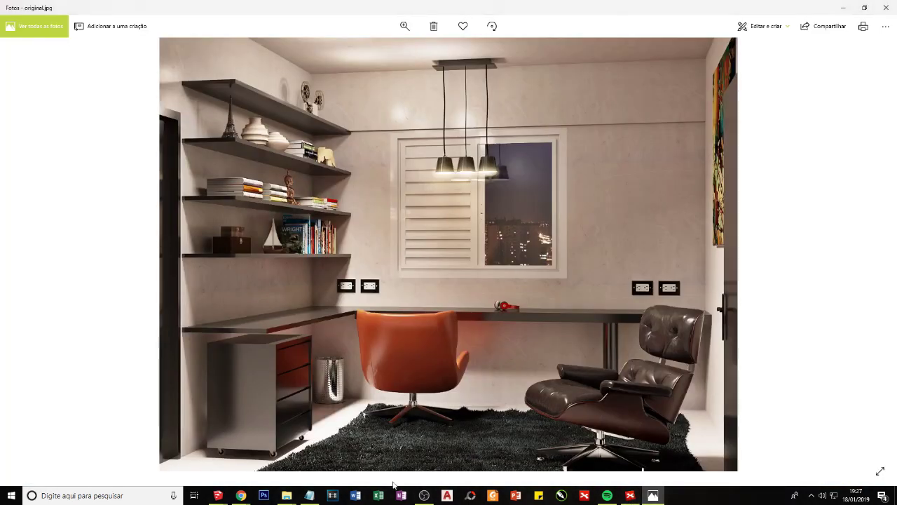
- Return from Photos to SketchUp with the V-Ray material editor in front
{"action": "left_click", "coordinate": [218, 495]}
{"action": "left_click", "coordinate": [364, 205]}
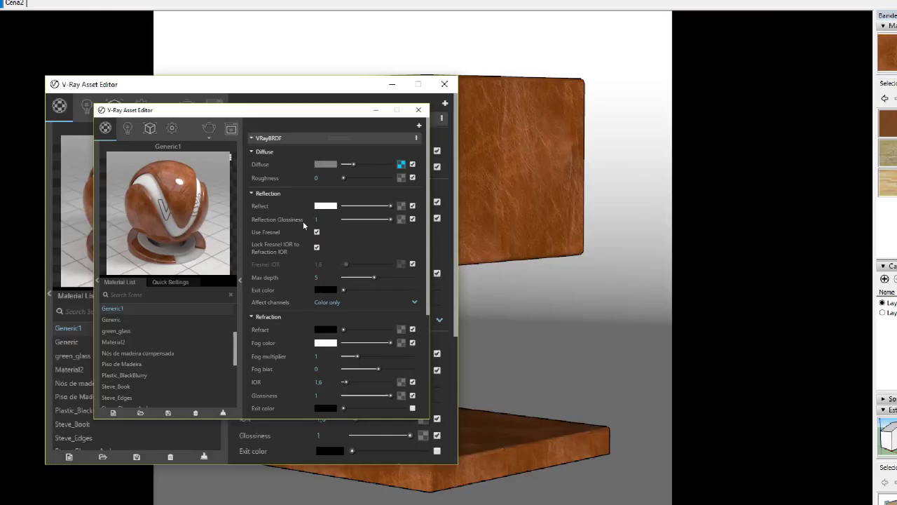
- Test Reflection Glossiness at 1, settle on 0,6, and preview Generic1 on the Fabric scene
{"action": "left_click", "coordinate": [315, 219]}
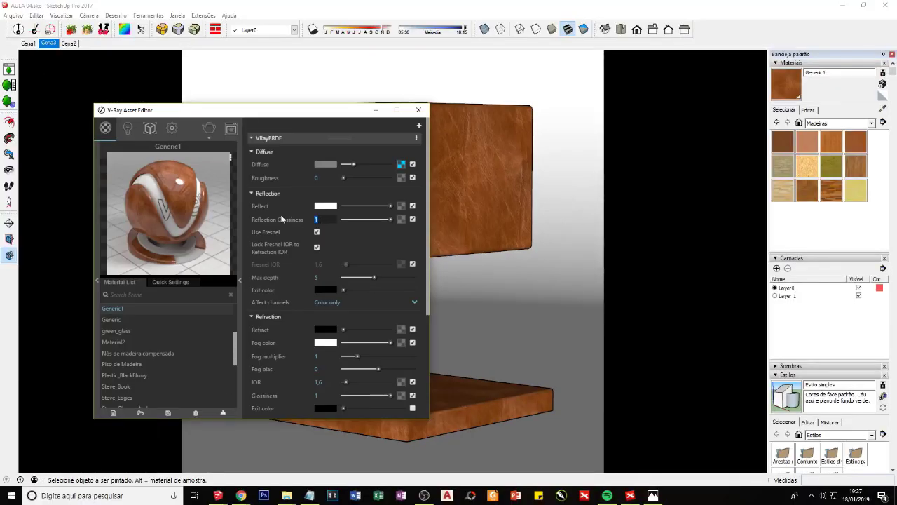
{"action": "type", "text": ",6"}
{"action": "key", "text": "Return"}
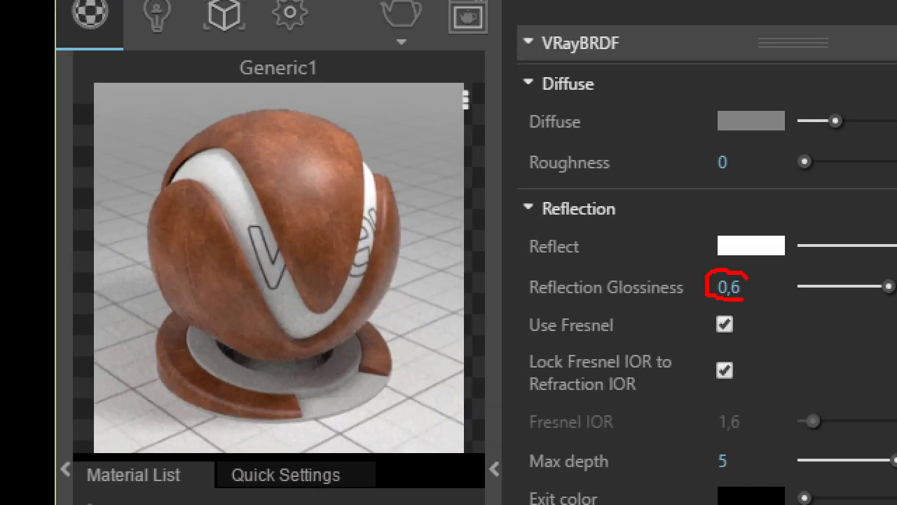
{"action": "left_click_drag", "start_coordinate": [392, 148], "coordinate": [357, 156]}
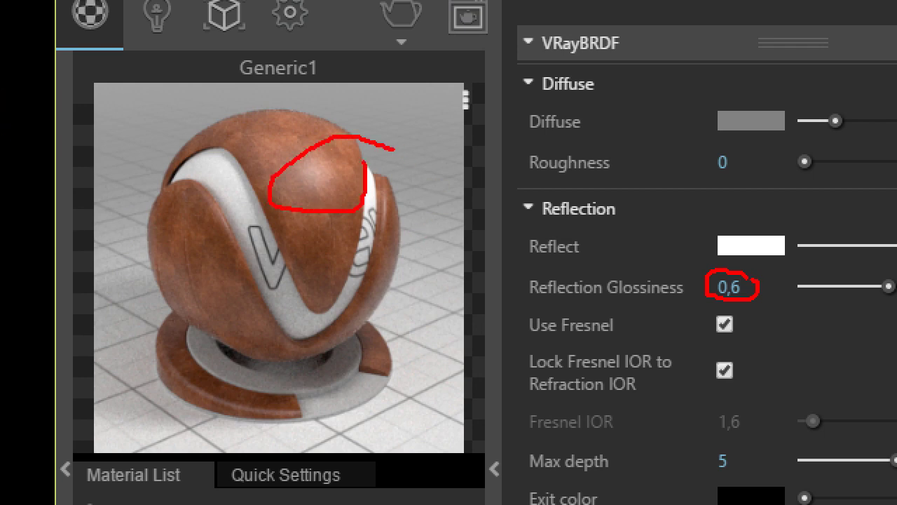
{"action": "left_click_drag", "start_coordinate": [762, 299], "coordinate": [771, 261]}
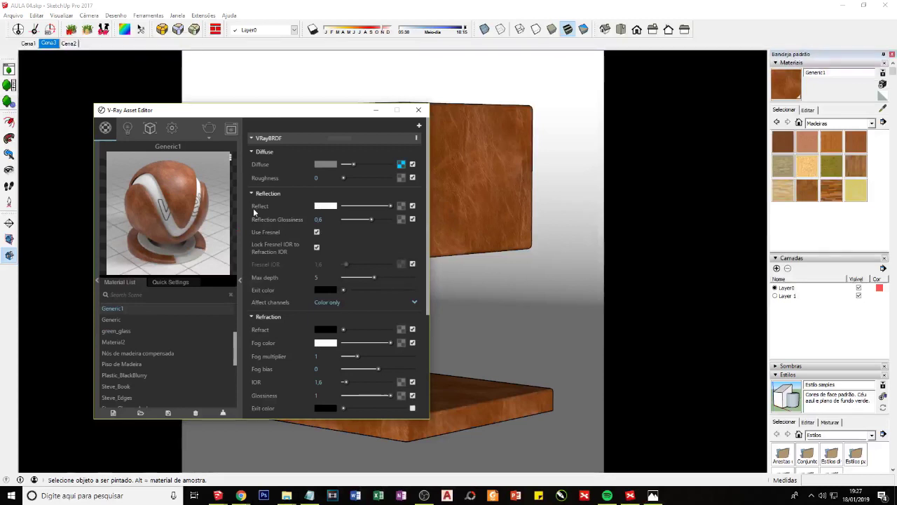
{"action": "double_click", "coordinate": [318, 219]}
{"action": "type", "text": "1"}
{"action": "key", "text": "Return"}
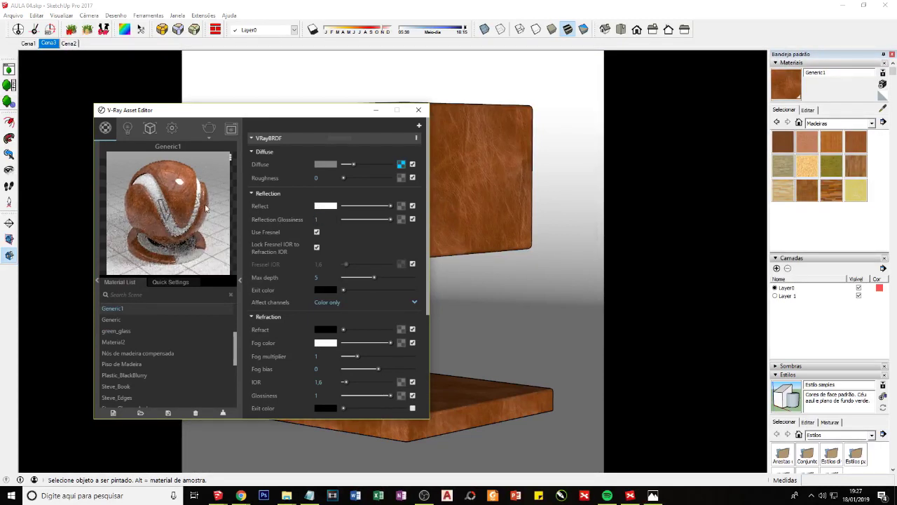
{"action": "type", "text": "0,6"}
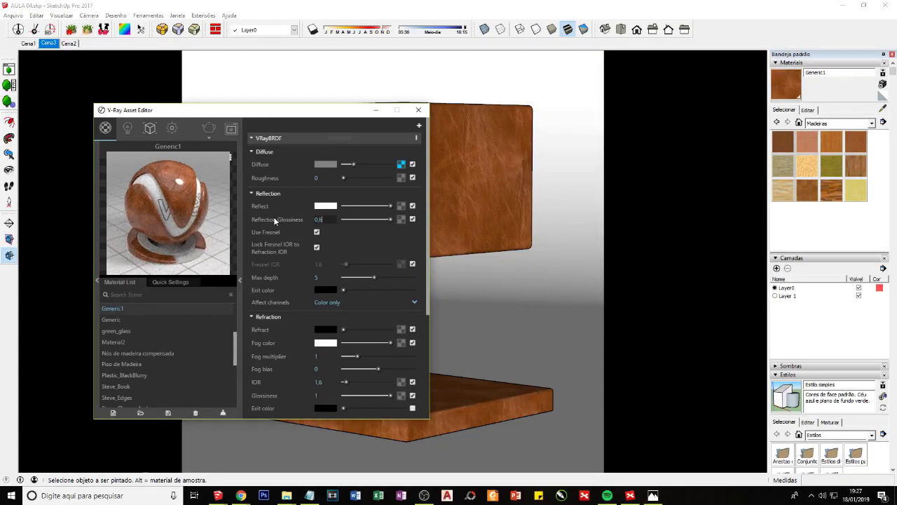
{"action": "key", "text": "Return"}
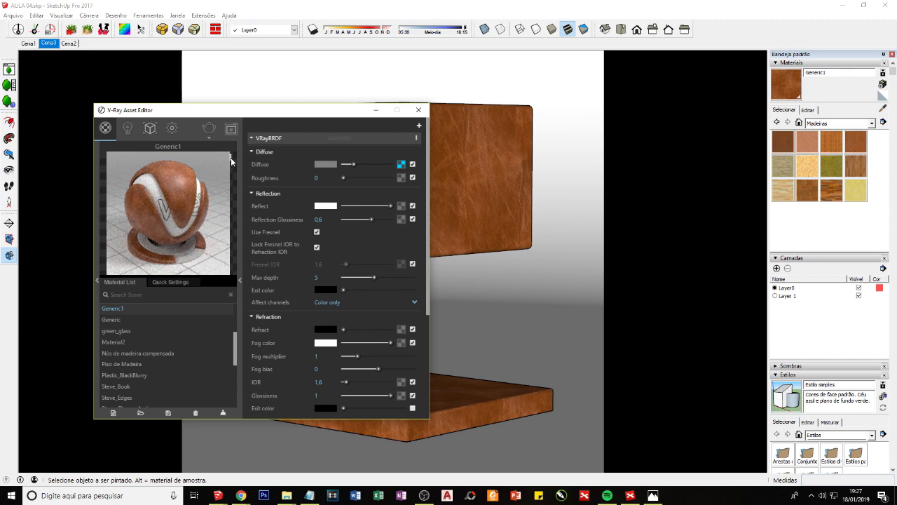
{"action": "left_click", "coordinate": [231, 156]}
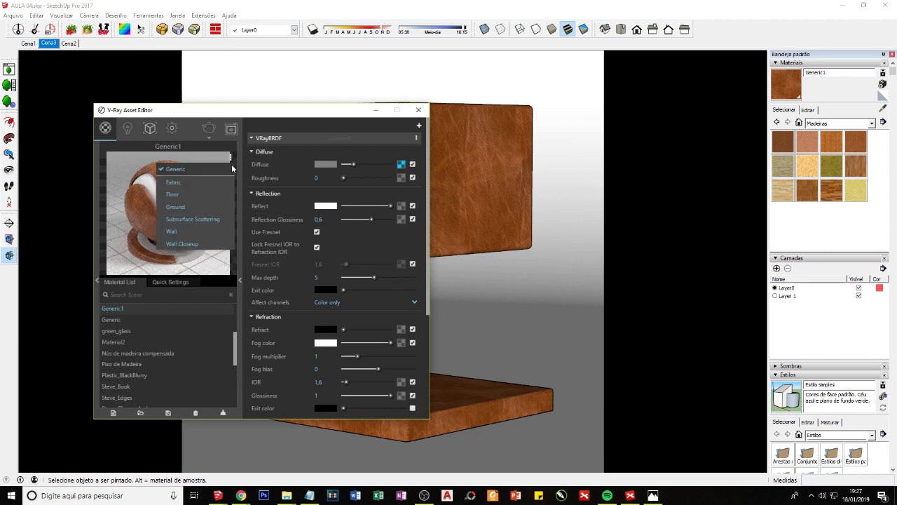
{"action": "left_click", "coordinate": [184, 183]}
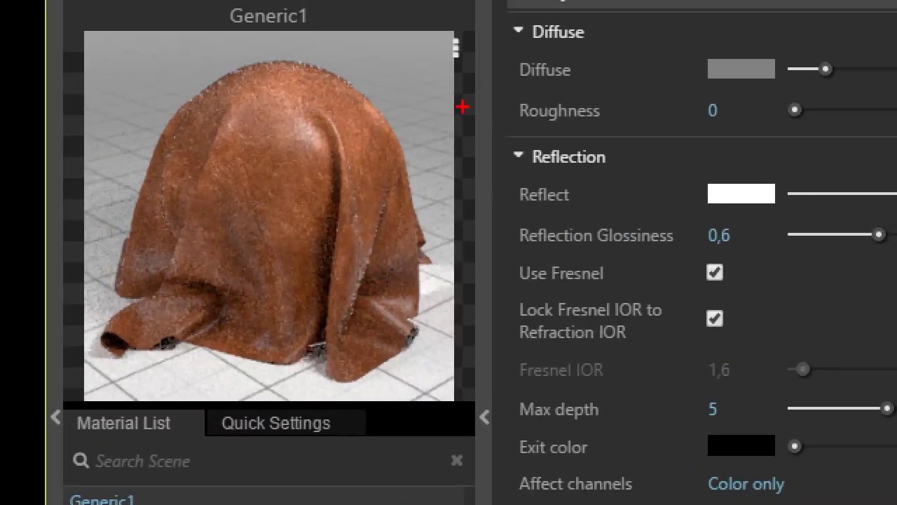
- Load Couro 01_Reflect.jpg from the Materiais folder as the Reflect channel's bitmap
{"action": "left_click_drag", "start_coordinate": [415, 84], "coordinate": [400, 70]}
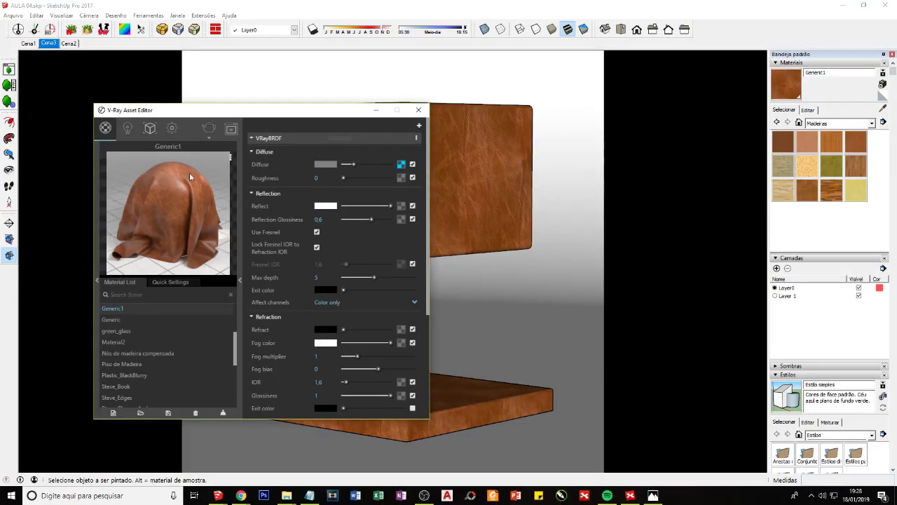
{"action": "left_click_drag", "start_coordinate": [275, 111], "coordinate": [468, 180]}
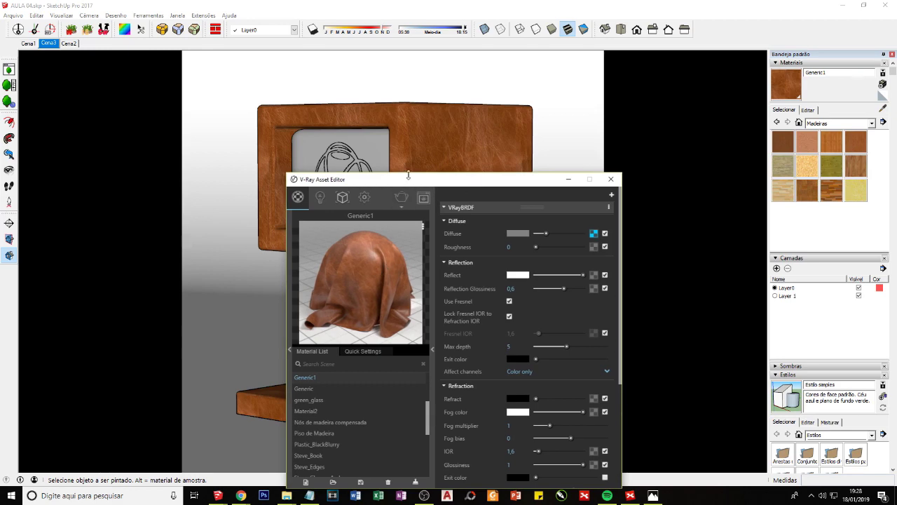
{"action": "mouse_move", "coordinate": [420, 185]}
{"action": "left_mouse_down"}
{"action": "mouse_move", "coordinate": [247, 160]}
{"action": "mouse_move", "coordinate": [272, 145]}
{"action": "mouse_move", "coordinate": [234, 95]}
{"action": "left_mouse_up"}
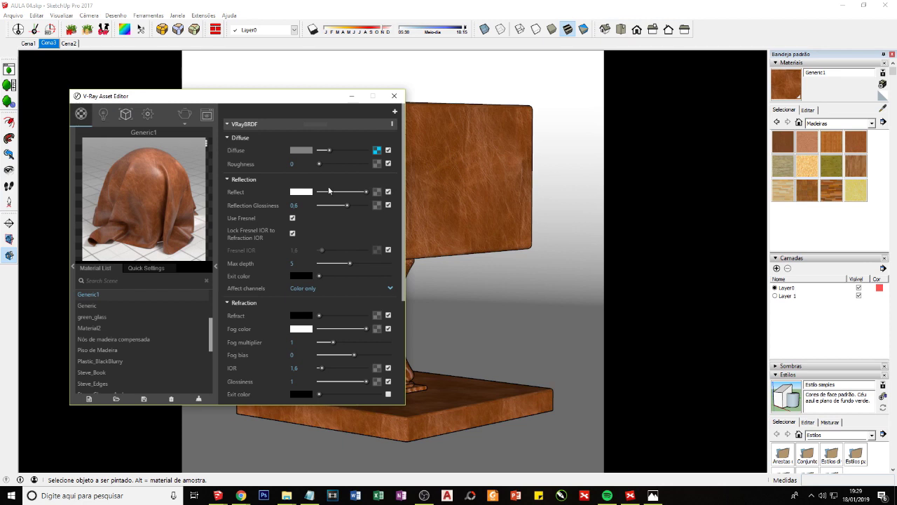
{"action": "left_click", "coordinate": [377, 193]}
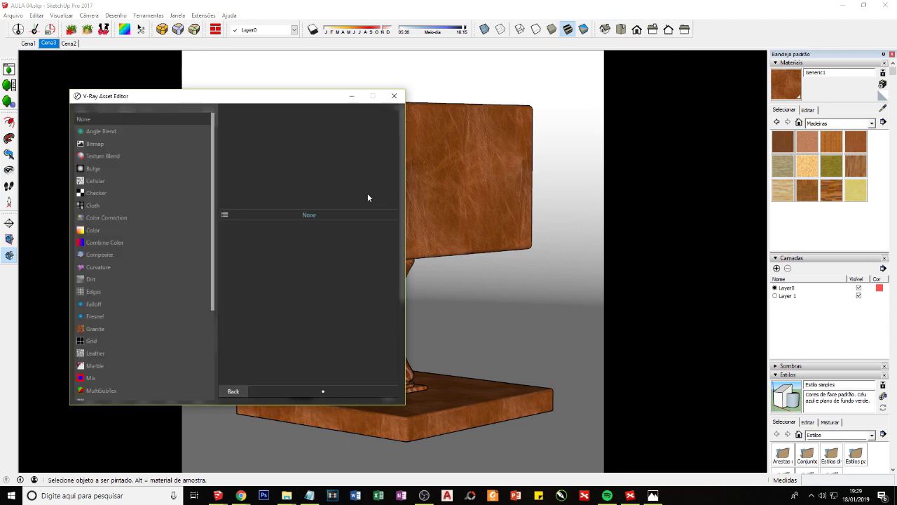
{"action": "left_click", "coordinate": [92, 144]}
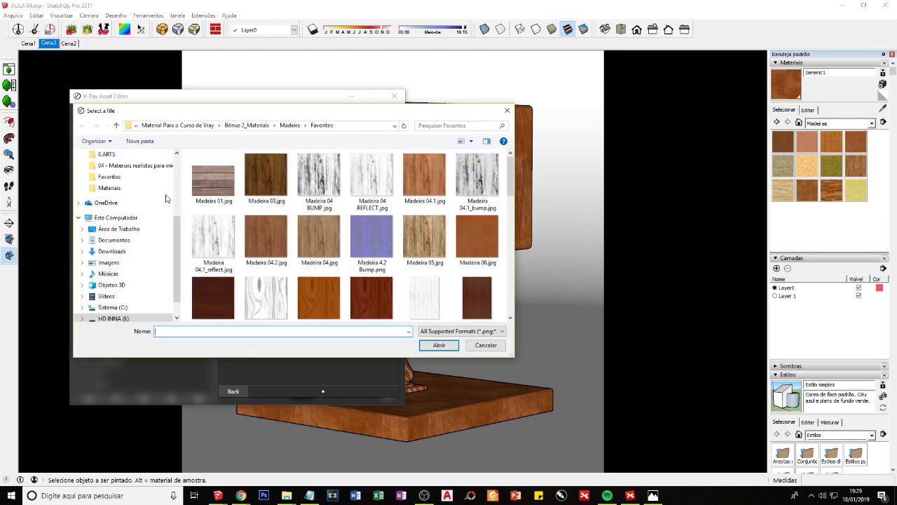
{"action": "scroll", "coordinate": [126, 202], "scroll_direction": "up", "scroll_amount": 1}
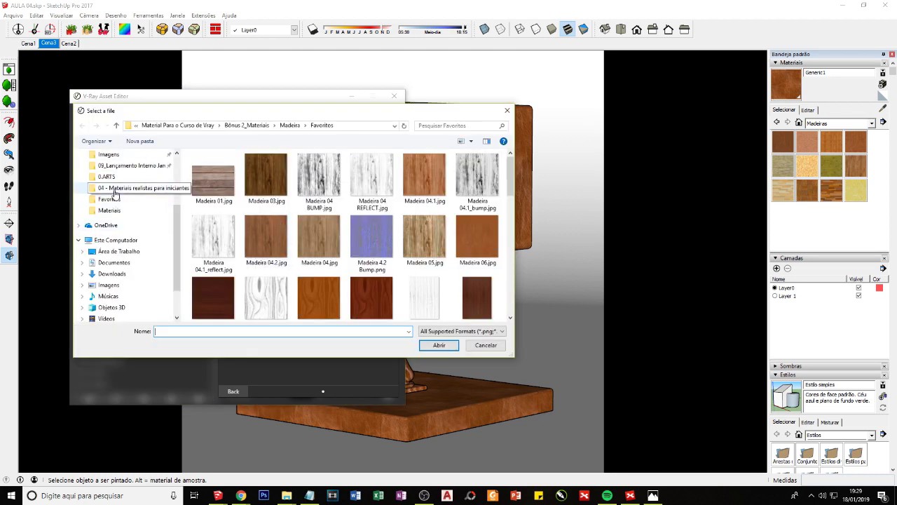
{"action": "left_click", "coordinate": [115, 188]}
{"action": "double_click", "coordinate": [268, 179]}
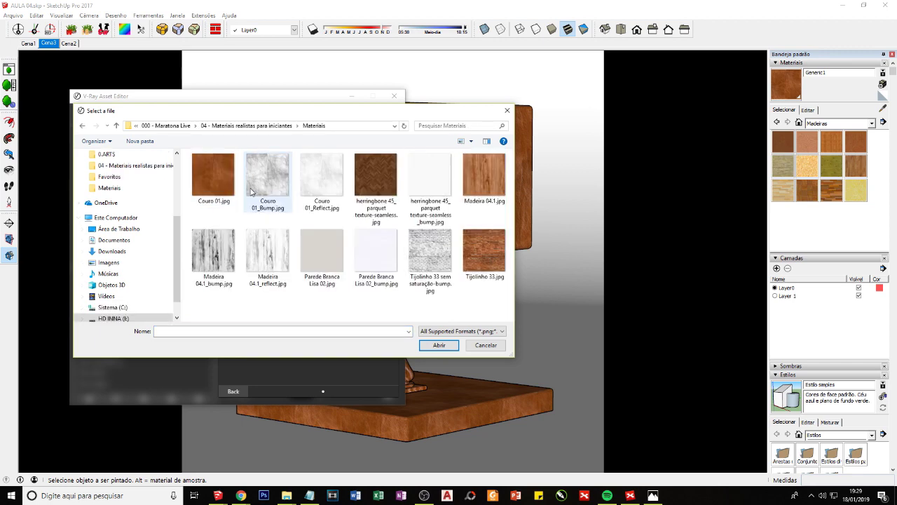
{"action": "left_click", "coordinate": [322, 181]}
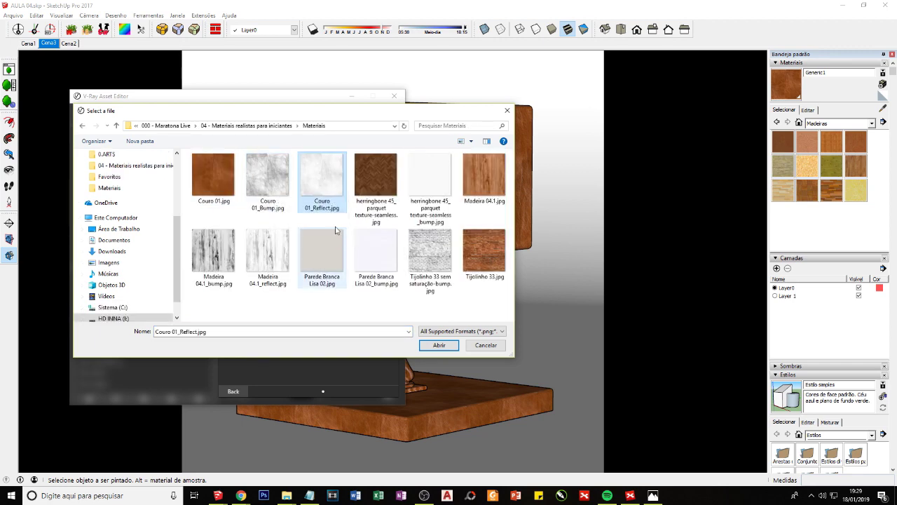
{"action": "left_click", "coordinate": [440, 345]}
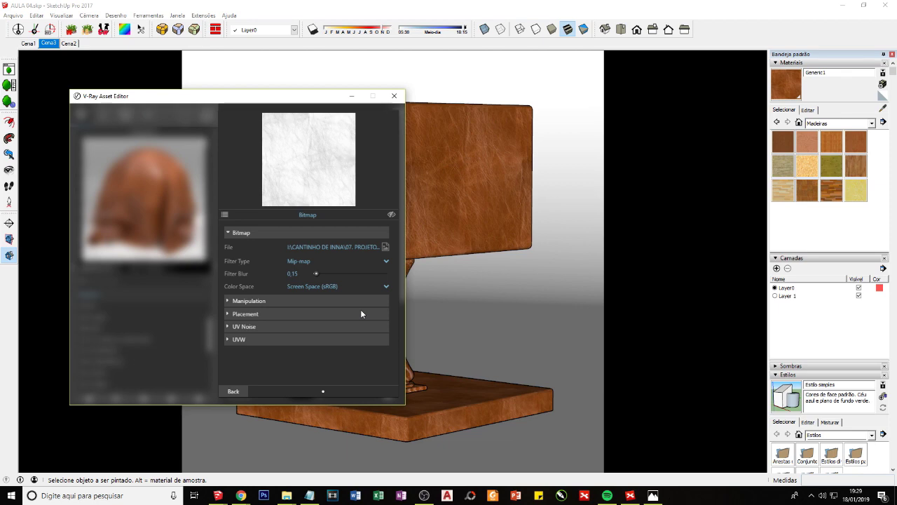
- Lower the Reflect colour value, check the reflect bitmap, and collapse base settings to reach Maps
{"action": "left_click", "coordinate": [231, 391]}
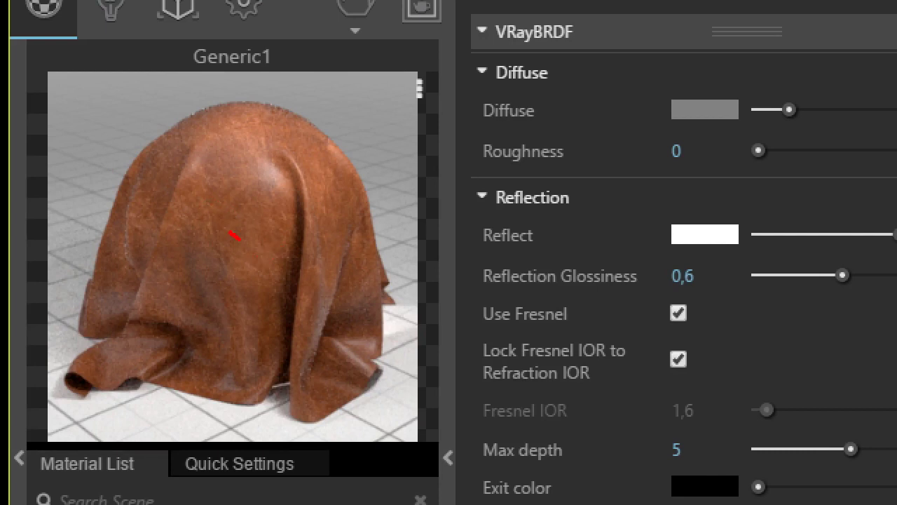
{"action": "left_click_drag", "start_coordinate": [240, 241], "coordinate": [250, 247]}
{"action": "left_click_drag", "start_coordinate": [225, 196], "coordinate": [256, 175]}
{"action": "left_click_drag", "start_coordinate": [174, 216], "coordinate": [184, 226]}
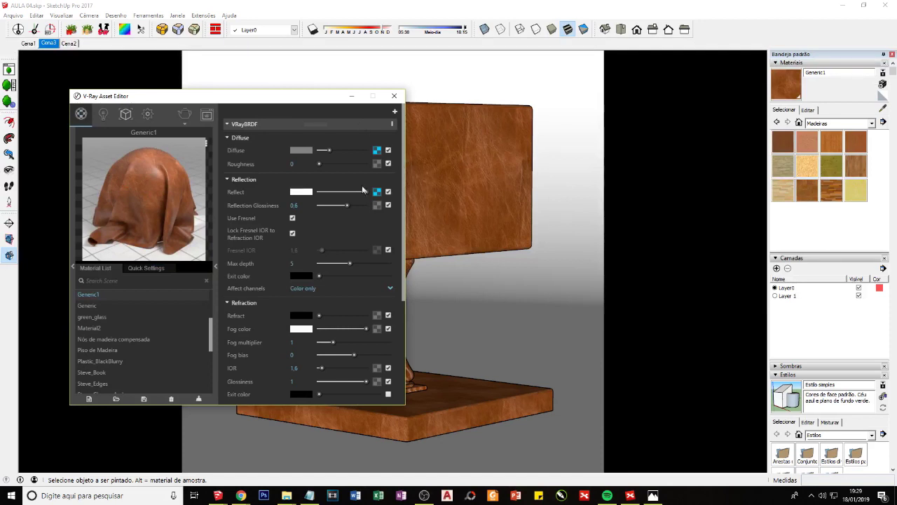
{"action": "mouse_move", "coordinate": [365, 192]}
{"action": "left_mouse_down"}
{"action": "mouse_move", "coordinate": [303, 197]}
{"action": "mouse_move", "coordinate": [357, 192]}
{"action": "left_mouse_up"}
{"action": "left_click", "coordinate": [378, 191]}
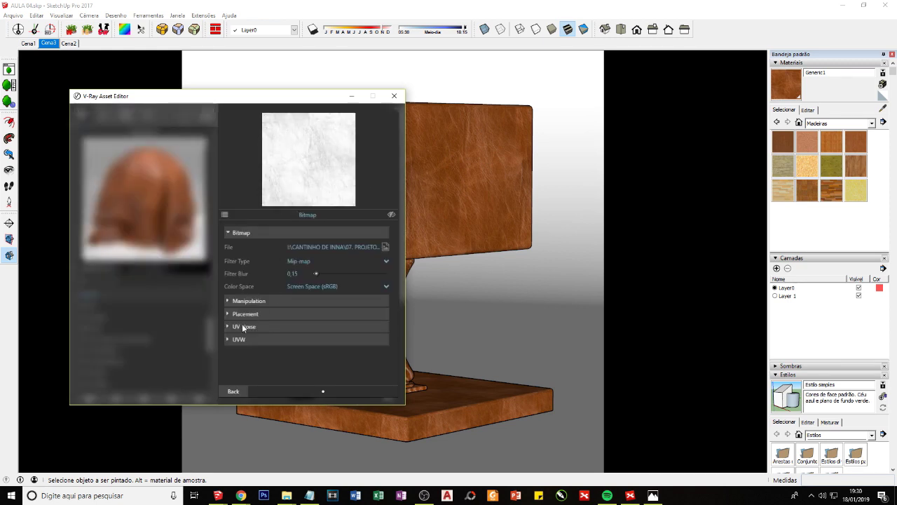
{"action": "left_click", "coordinate": [232, 392]}
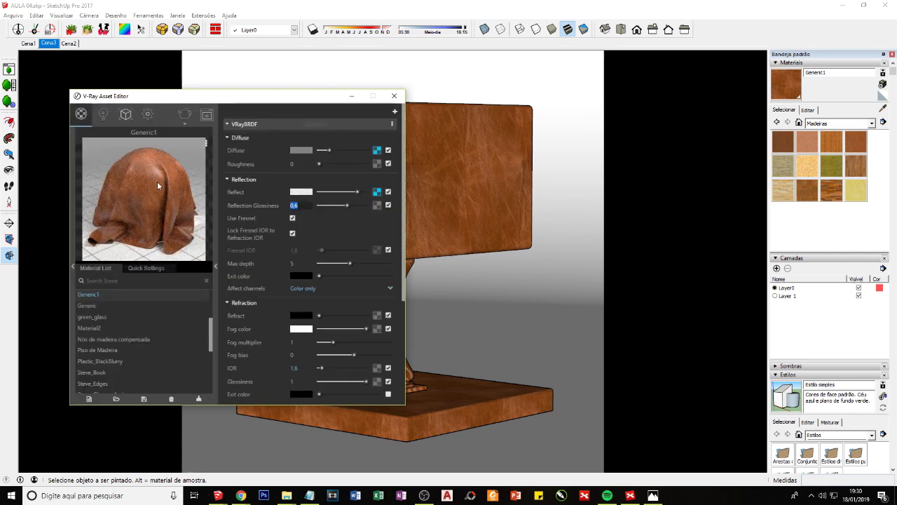
{"action": "left_click", "coordinate": [241, 124]}
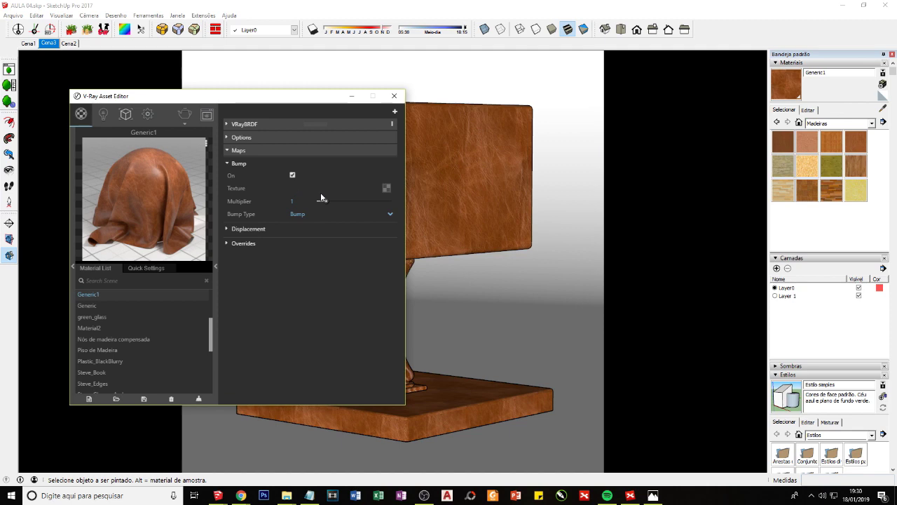
{"action": "left_click", "coordinate": [653, 494]}
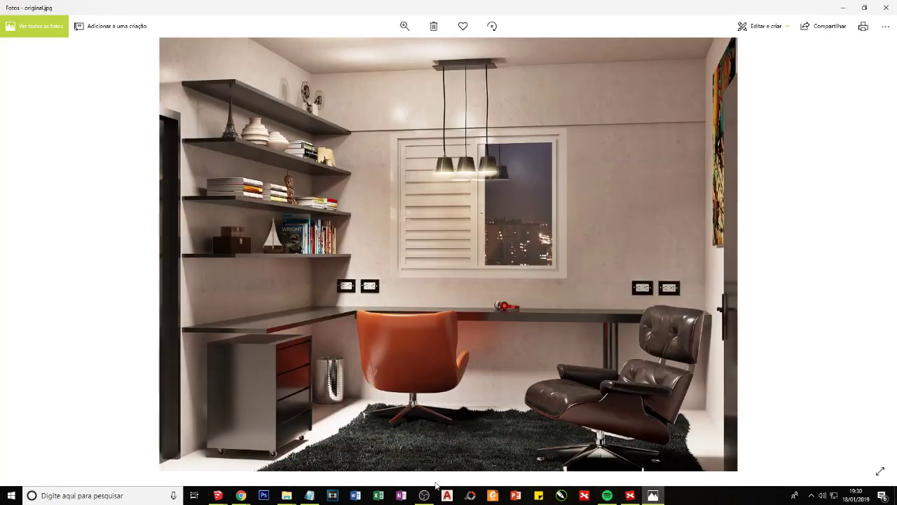
{"action": "left_click", "coordinate": [287, 495]}
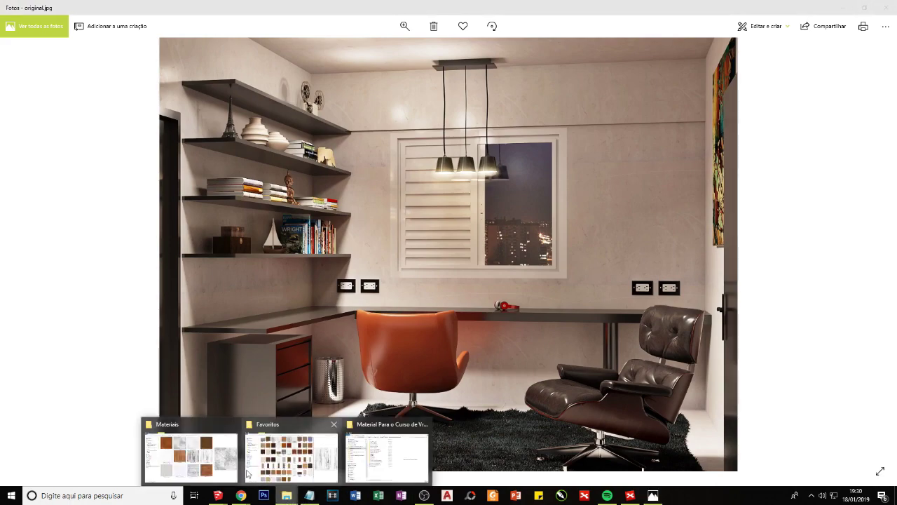
{"action": "left_click", "coordinate": [199, 463]}
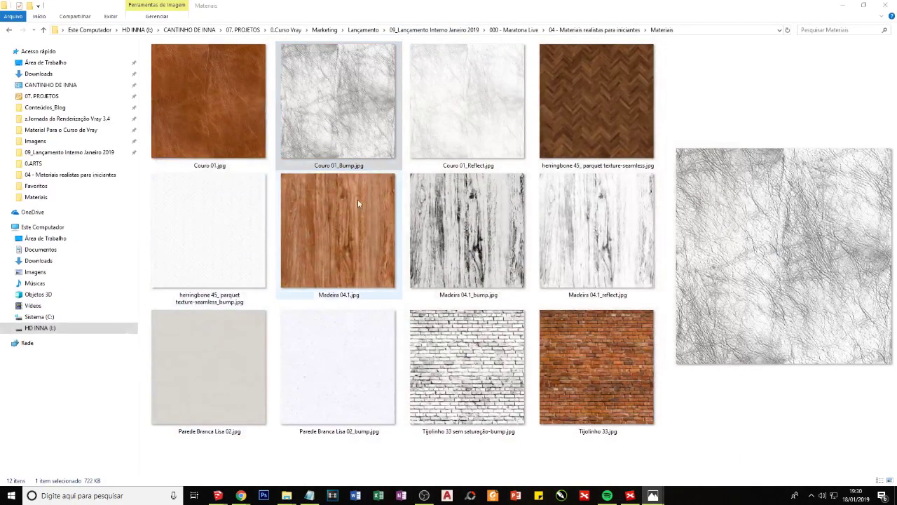
{"action": "key", "text": "Return"}
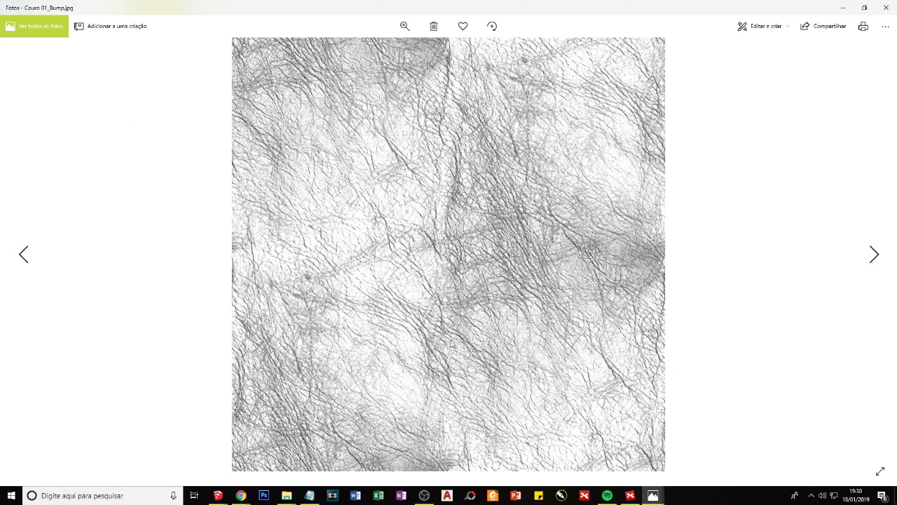
{"action": "key", "text": "Right"}
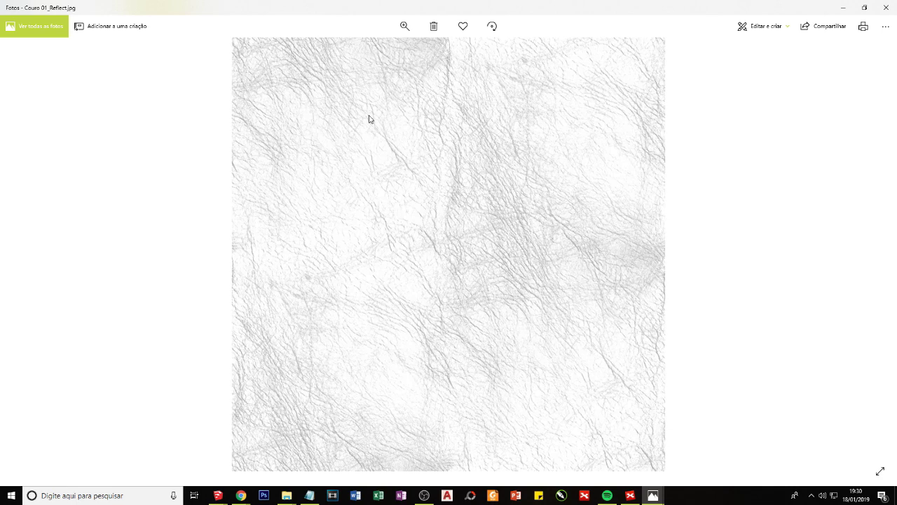
{"action": "key", "text": "Left"}
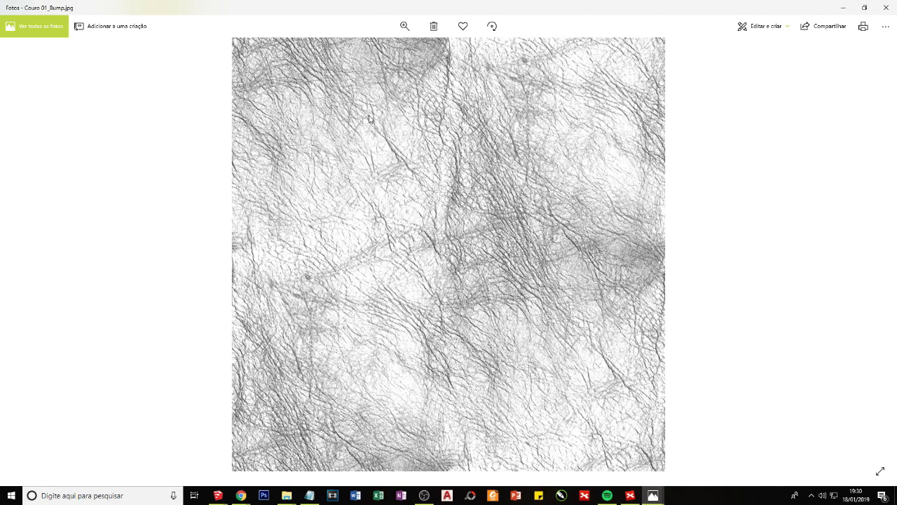
{"action": "left_click", "coordinate": [885, 7]}
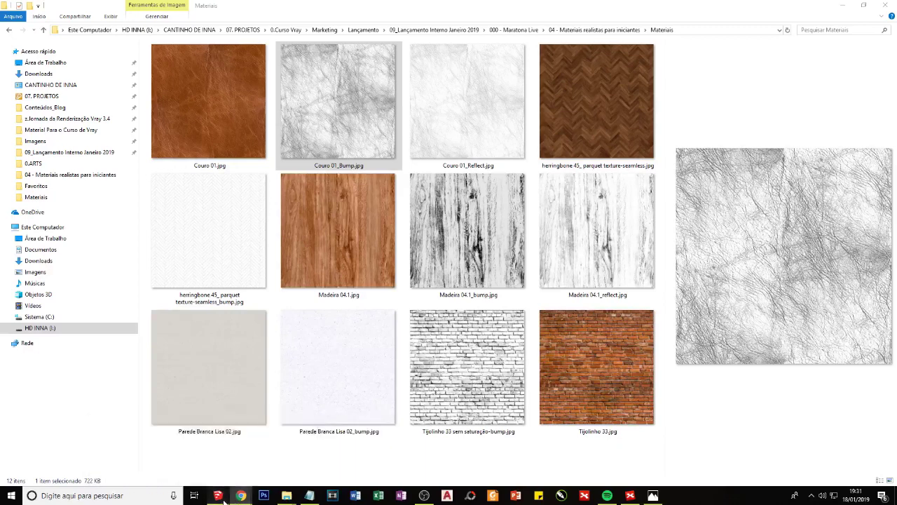
{"action": "mouse_move", "coordinate": [218, 496]}
{"action": "left_click", "coordinate": [273, 449]}
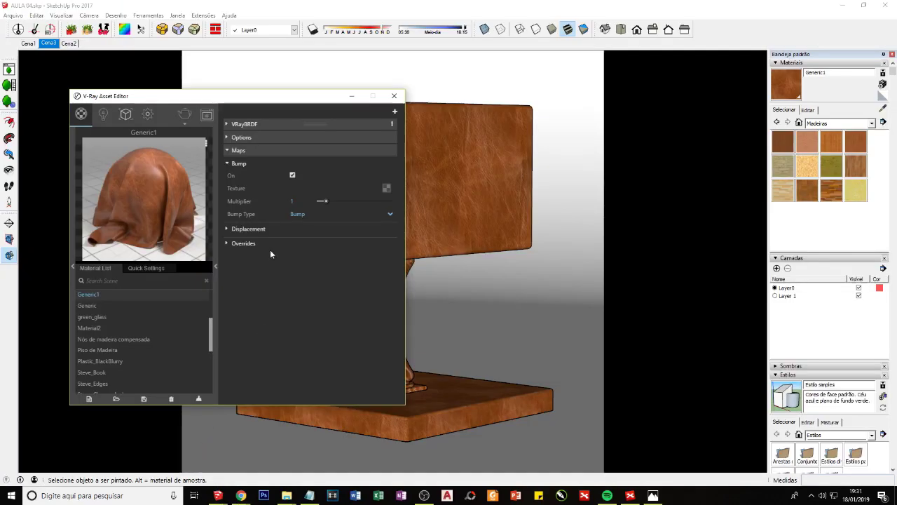
- Load Couro 01_Bump.jpg as the bitmap for the Bump map slot
{"action": "left_click", "coordinate": [385, 189]}
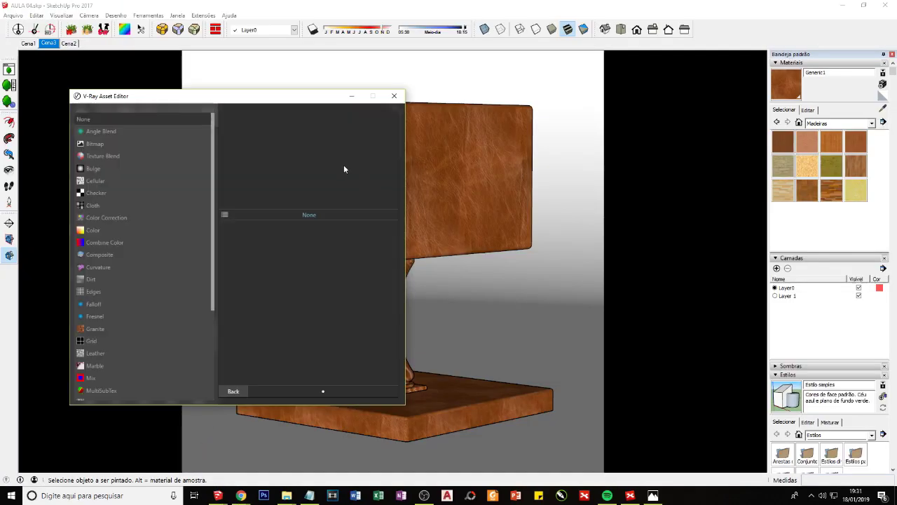
{"action": "left_click", "coordinate": [242, 391]}
{"action": "left_click", "coordinate": [388, 190]}
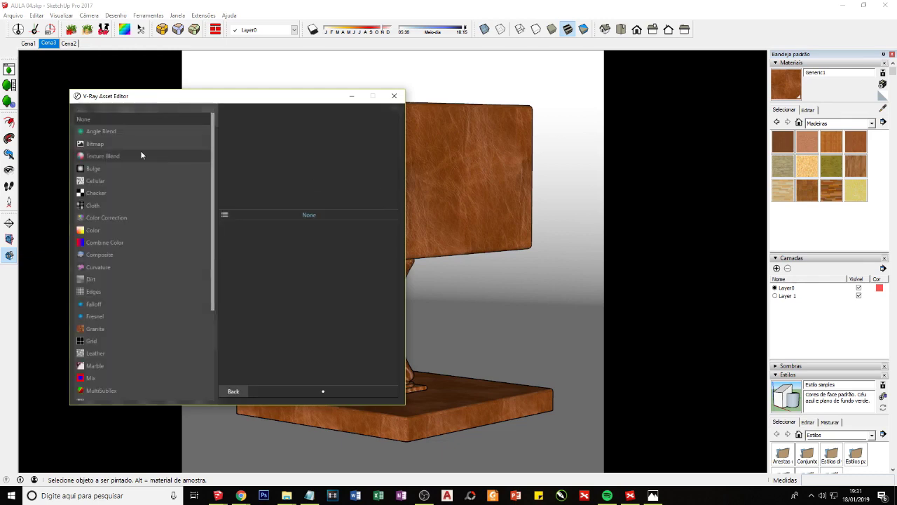
{"action": "left_click", "coordinate": [91, 145]}
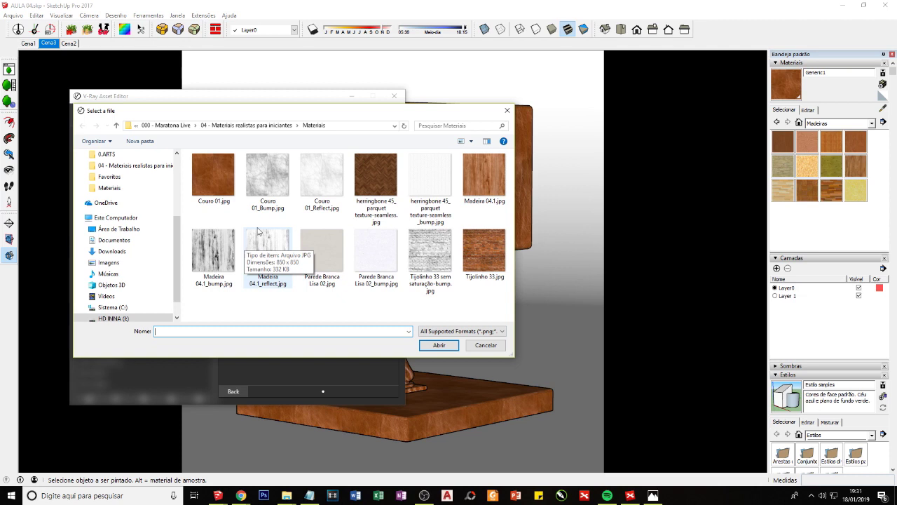
{"action": "left_click", "coordinate": [288, 186]}
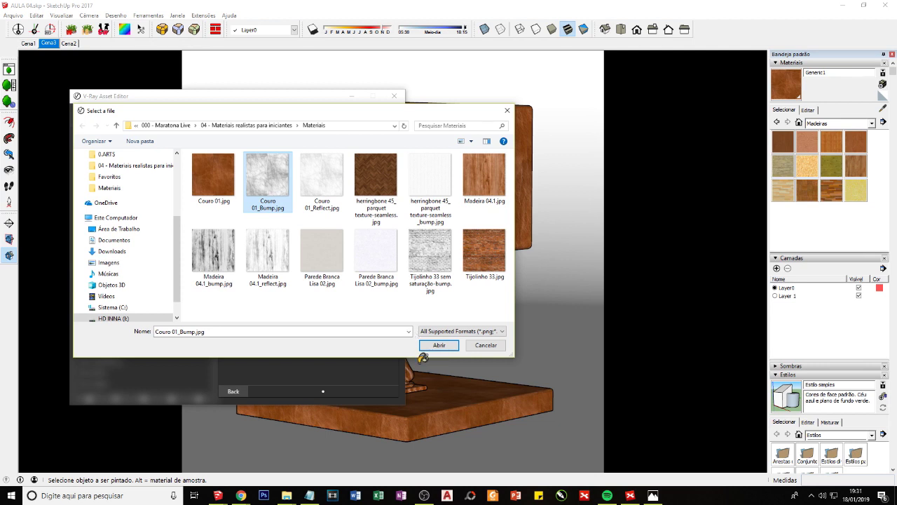
{"action": "left_click", "coordinate": [429, 346]}
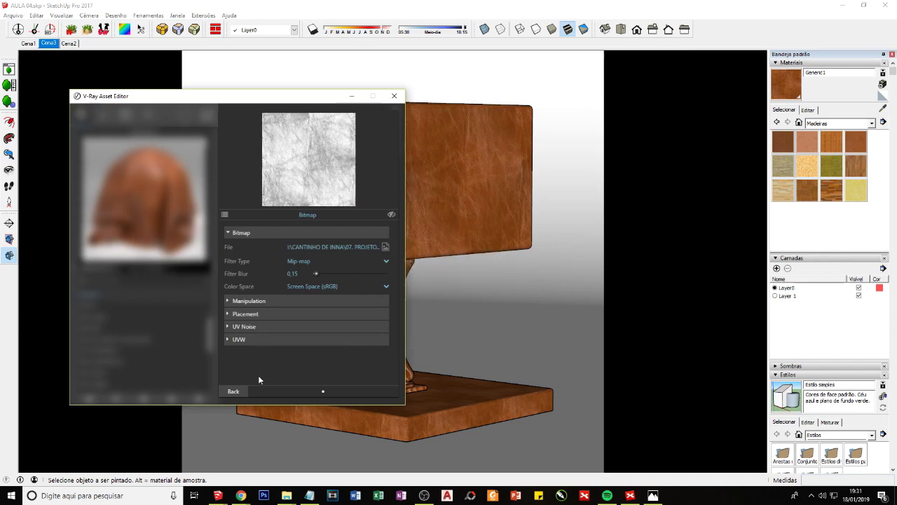
{"action": "left_click", "coordinate": [235, 391]}
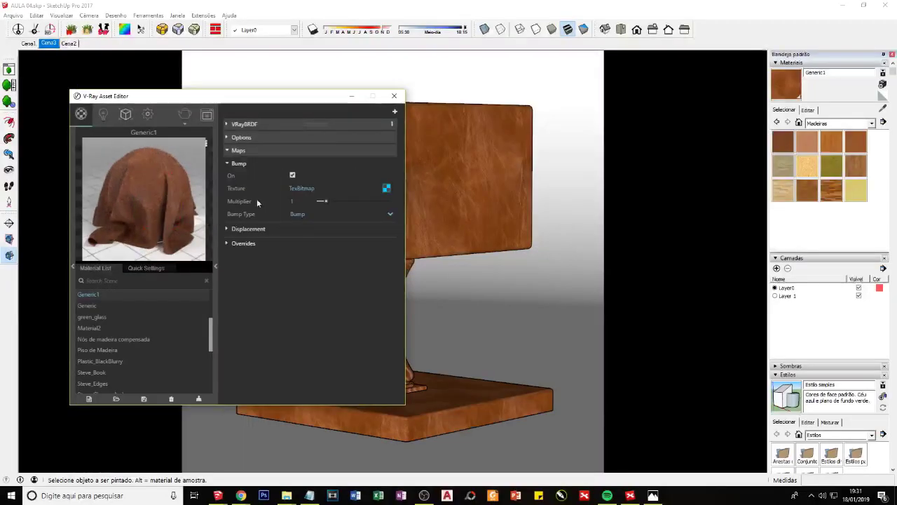
- Set the Bump Multiplier to 0,01
{"action": "left_click", "coordinate": [282, 201]}
{"action": "type", "text": "0,01"}
{"action": "key", "text": "Return"}
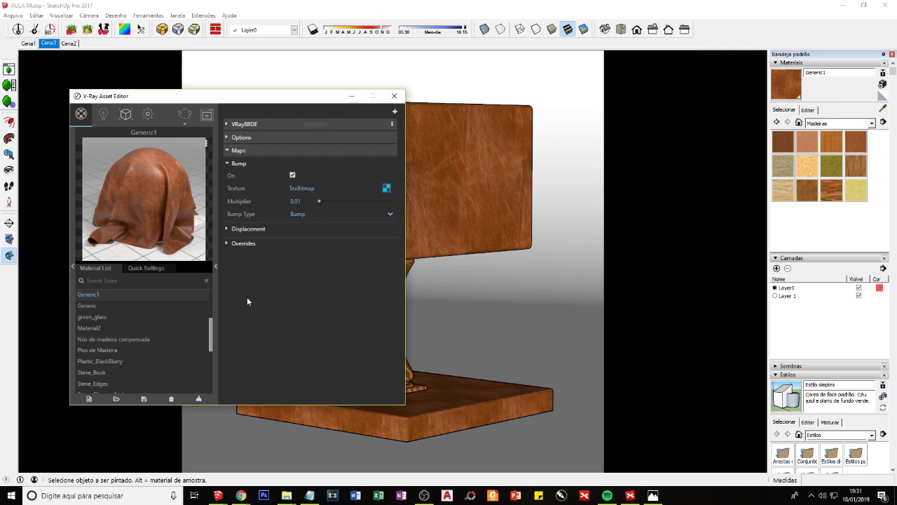
- Confirm the render output size is 800 × 800 in V-Ray settings
{"action": "left_click", "coordinate": [147, 114]}
{"action": "left_click", "coordinate": [137, 211]}
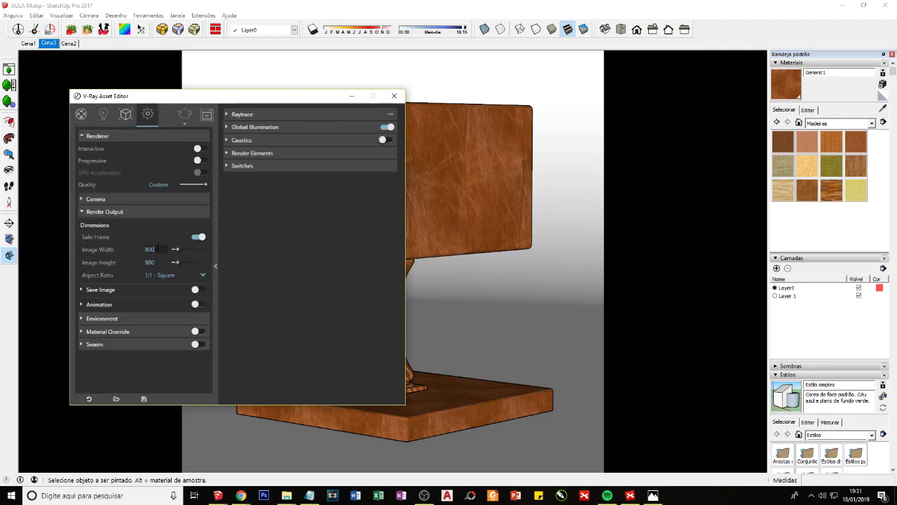
{"action": "left_click", "coordinate": [149, 248]}
{"action": "left_click", "coordinate": [102, 118]}
{"action": "left_click", "coordinate": [81, 114]}
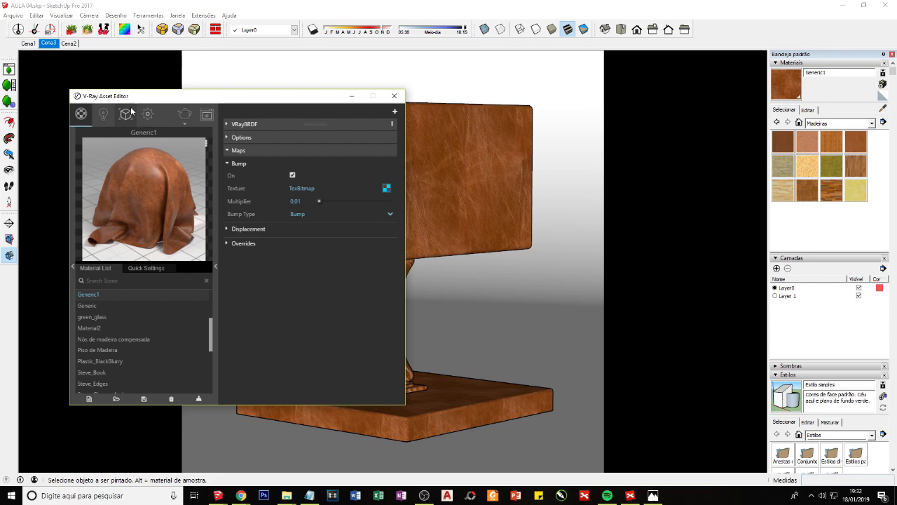
- Render the stand in the V-Ray frame buffer, then minimize it and list the bump types
{"action": "left_click", "coordinate": [207, 114]}
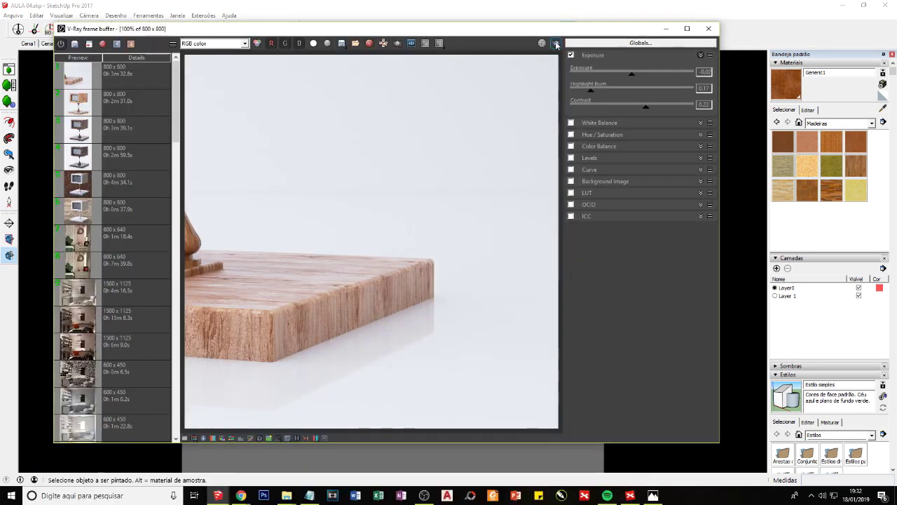
{"action": "left_click", "coordinate": [556, 43]}
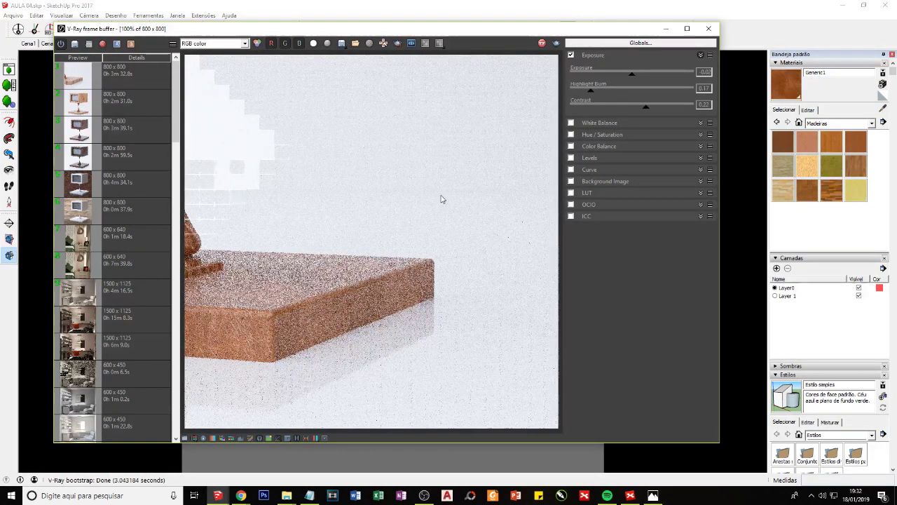
{"action": "left_click", "coordinate": [666, 28]}
{"action": "left_click", "coordinate": [307, 215]}
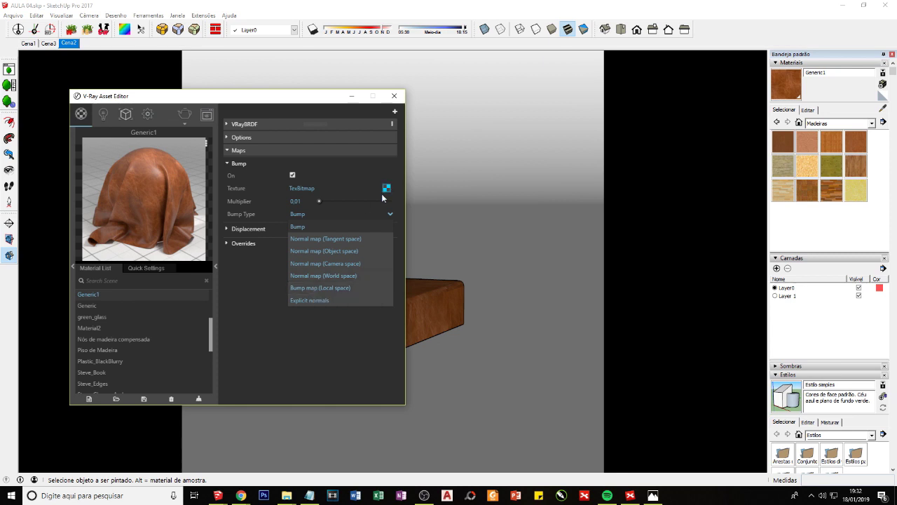
{"action": "left_click", "coordinate": [260, 291]}
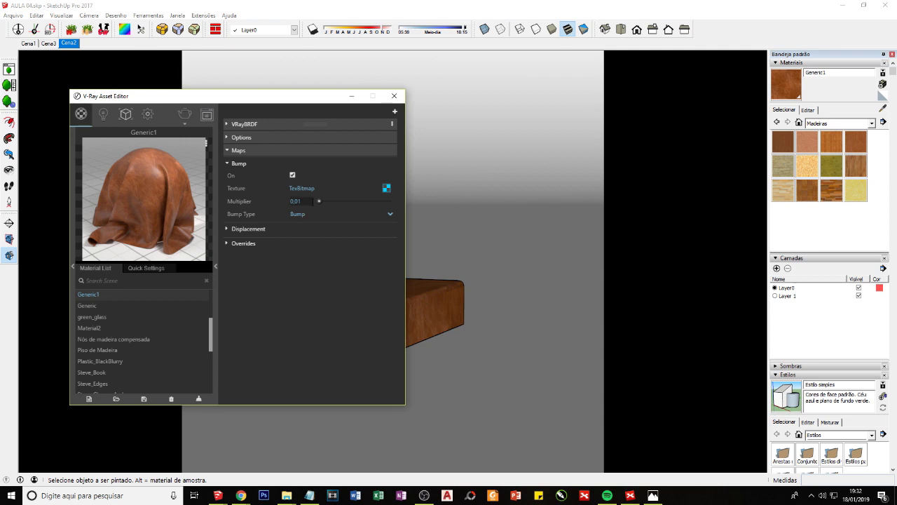
{"action": "left_click", "coordinate": [307, 215]}
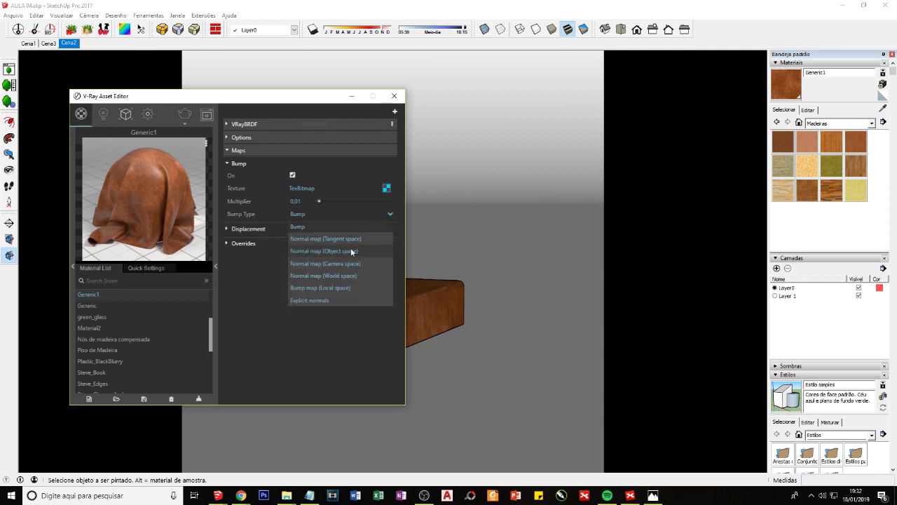
{"action": "left_click", "coordinate": [265, 284]}
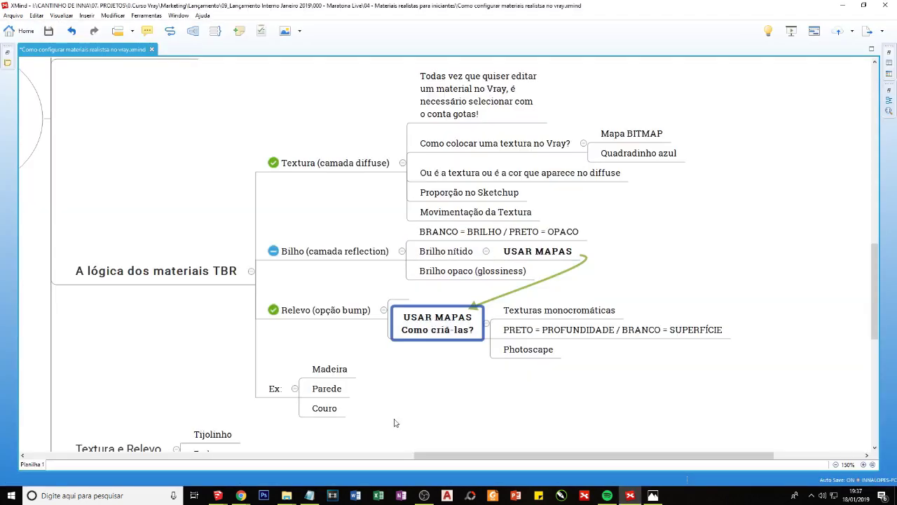
- Review the Madeira, Couro and Parede topics, then bring up the mdf Google Images search
{"action": "left_click", "coordinate": [341, 375]}
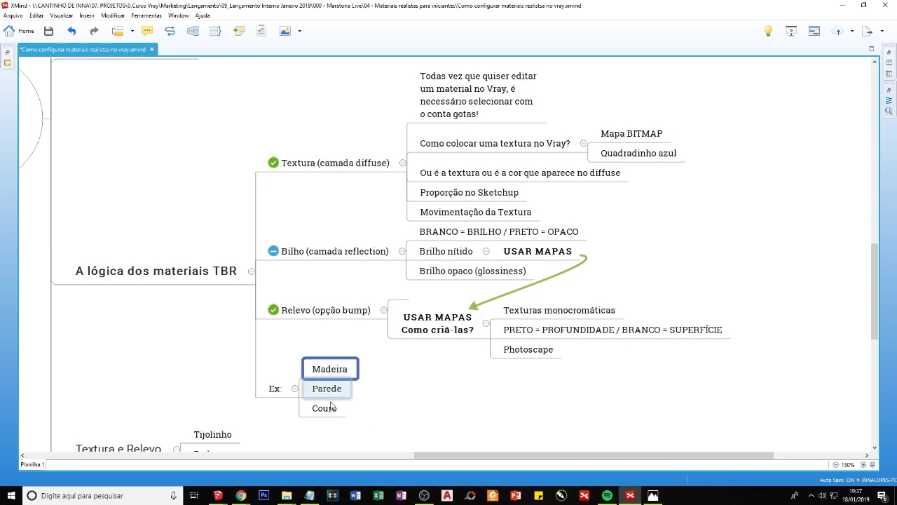
{"action": "left_click", "coordinate": [333, 406]}
{"action": "left_click", "coordinate": [330, 389]}
{"action": "left_click", "coordinate": [241, 494]}
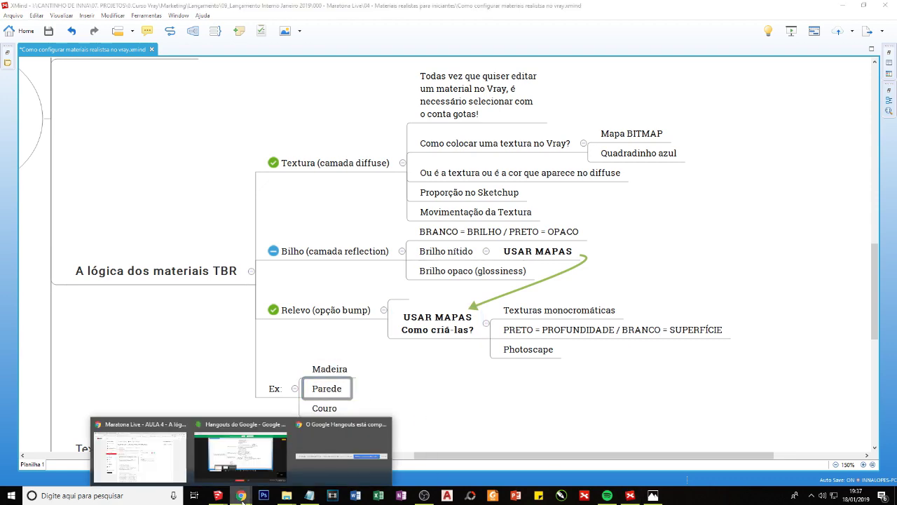
{"action": "left_click", "coordinate": [161, 456]}
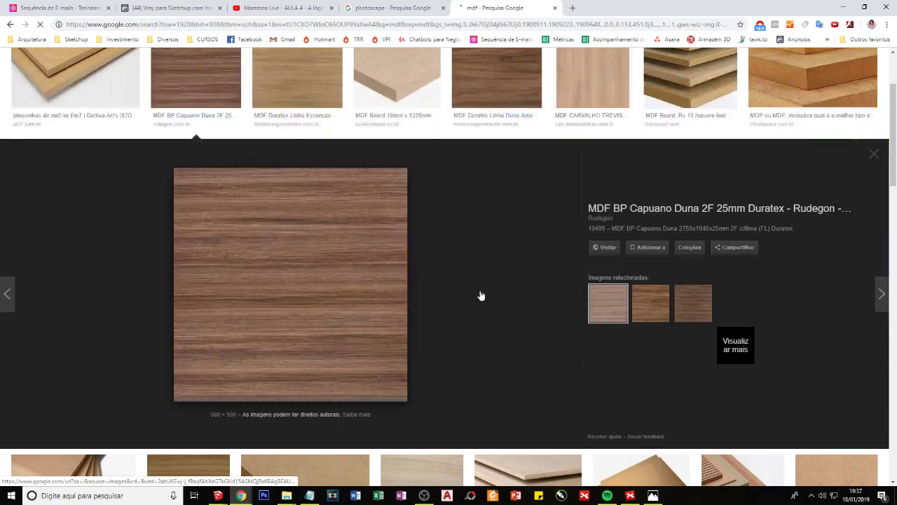
- Start saving the MDF BP Capuano Duna image to Materiais, then cancel the save
{"action": "scroll", "coordinate": [473, 341], "scroll_direction": "down", "scroll_amount": 2}
{"action": "scroll", "coordinate": [473, 340], "scroll_direction": "down", "scroll_amount": 3}
{"action": "scroll", "coordinate": [251, 318], "scroll_direction": "down", "scroll_amount": 3}
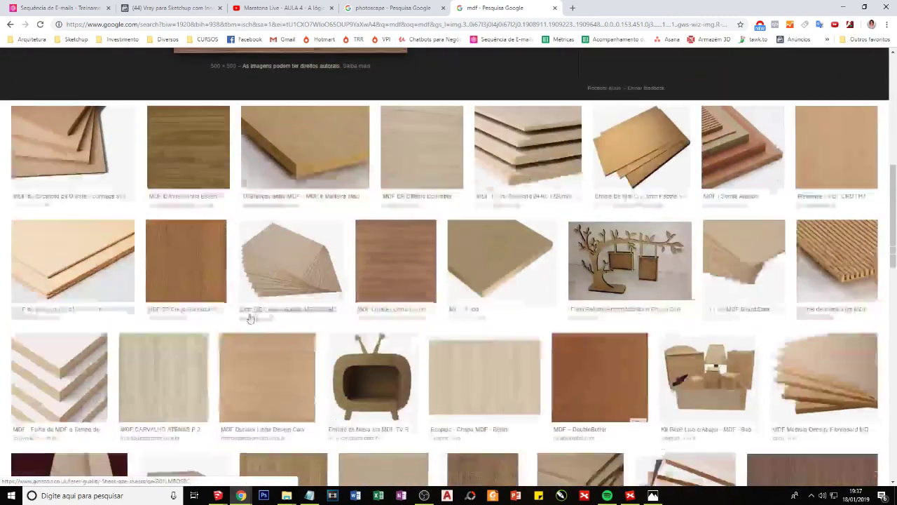
{"action": "scroll", "coordinate": [250, 318], "scroll_direction": "down", "scroll_amount": 2}
{"action": "left_click", "coordinate": [238, 312]}
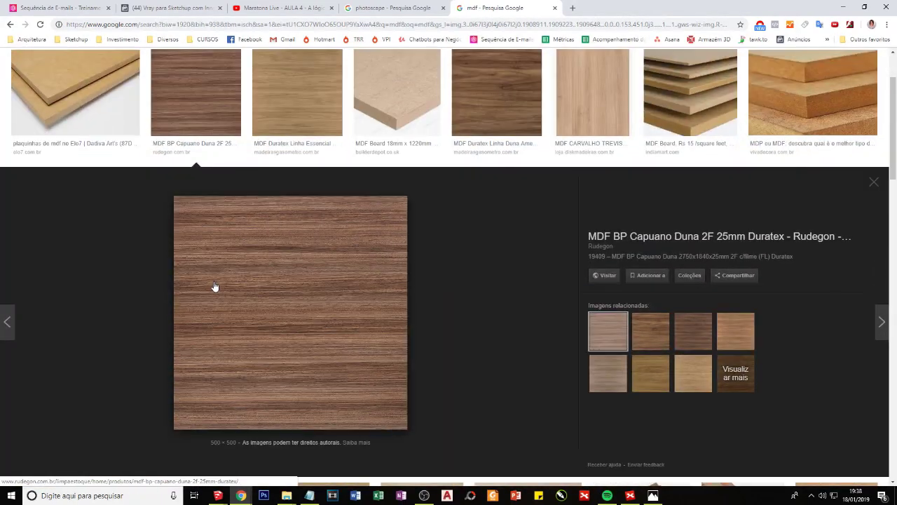
{"action": "right_click", "coordinate": [263, 290]}
{"action": "left_click", "coordinate": [288, 375]}
{"action": "scroll", "coordinate": [323, 262], "scroll_direction": "up", "scroll_amount": 2}
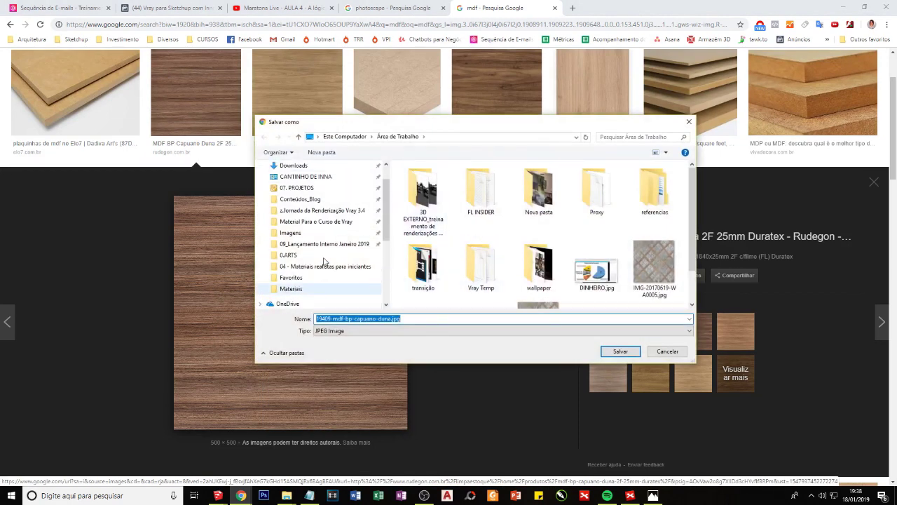
{"action": "scroll", "coordinate": [324, 264], "scroll_direction": "down", "scroll_amount": 1}
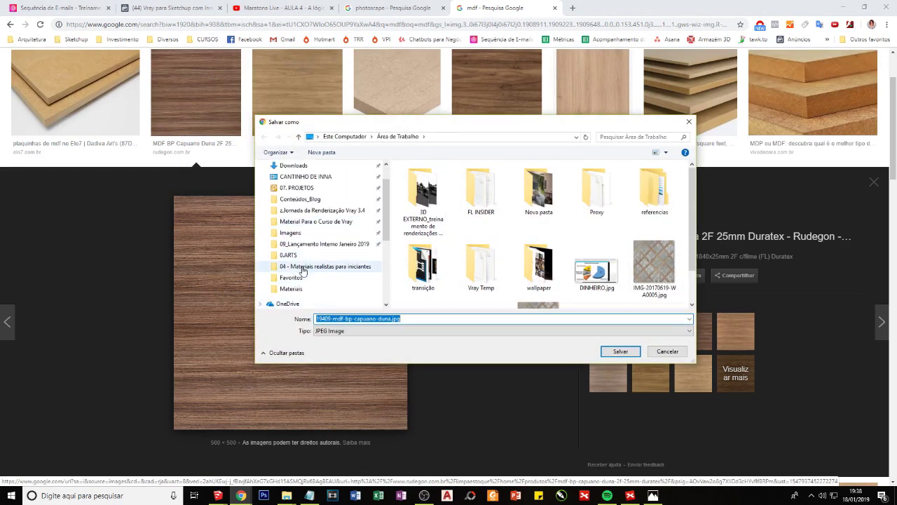
{"action": "left_click", "coordinate": [314, 271]}
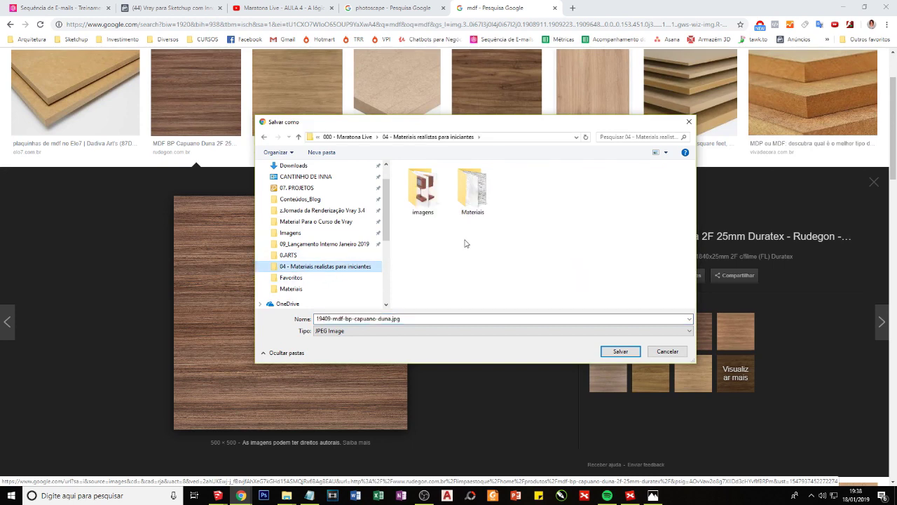
{"action": "double_click", "coordinate": [469, 204]}
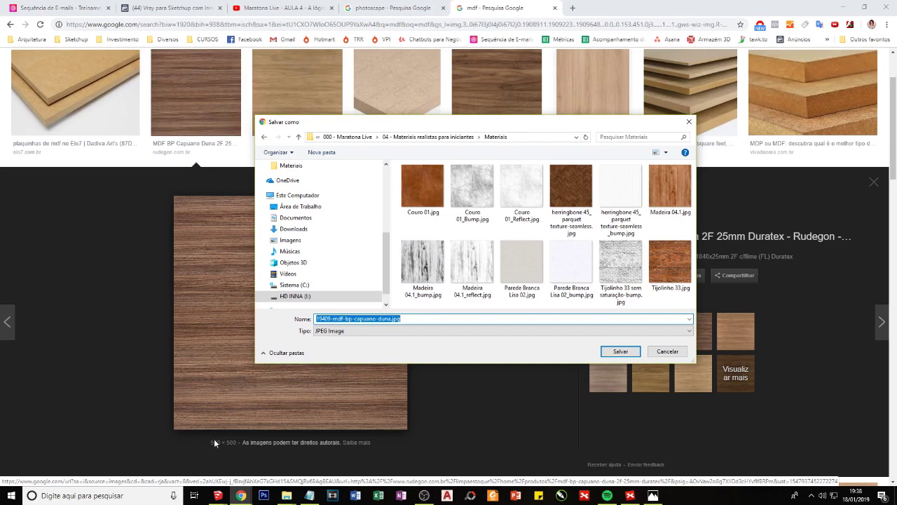
{"action": "left_click", "coordinate": [621, 351]}
- Filter results to large images and open the MDF Carvalho Nice texture
{"action": "scroll", "coordinate": [402, 277], "scroll_direction": "up", "scroll_amount": 2}
{"action": "left_click", "coordinate": [351, 92]}
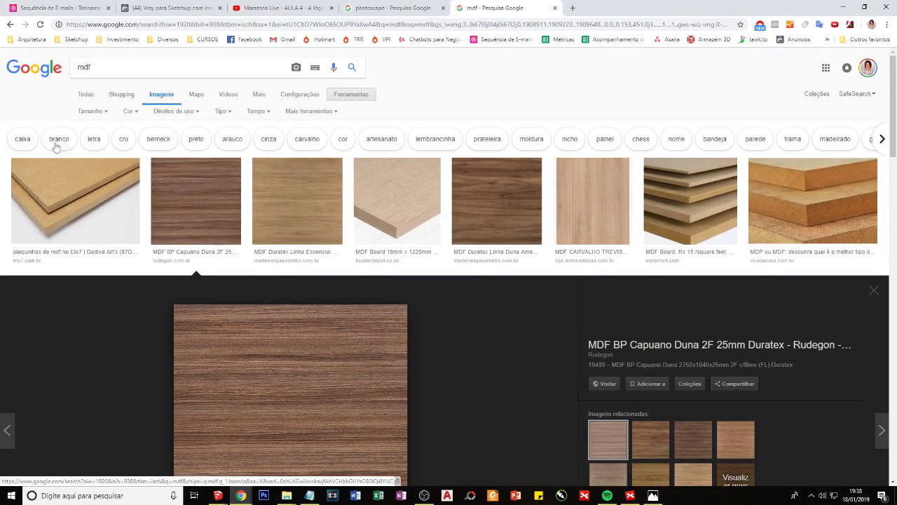
{"action": "left_click", "coordinate": [90, 110]}
{"action": "left_click", "coordinate": [225, 199]}
{"action": "left_click", "coordinate": [259, 380]}
- Save the MDF Carvalho Nice image as MDF.jpg in the Materiais folder
{"action": "right_click", "coordinate": [260, 272]}
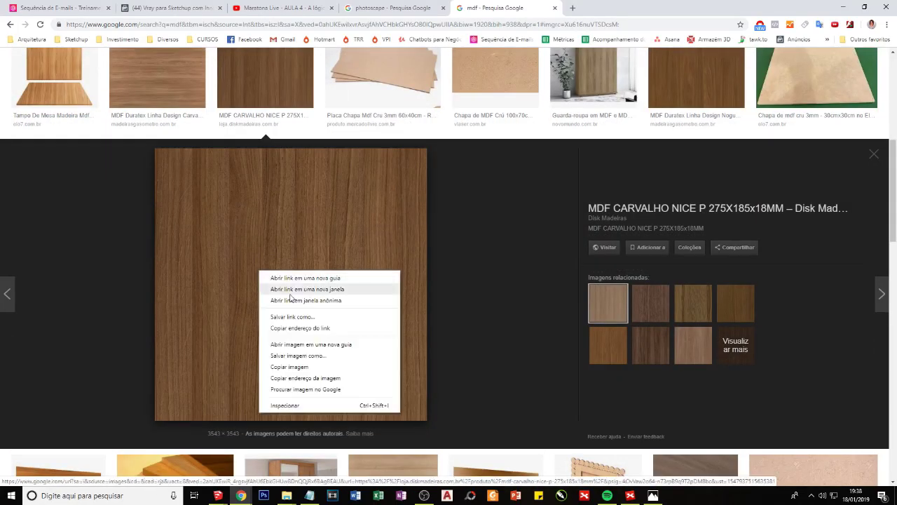
{"action": "left_click", "coordinate": [301, 356]}
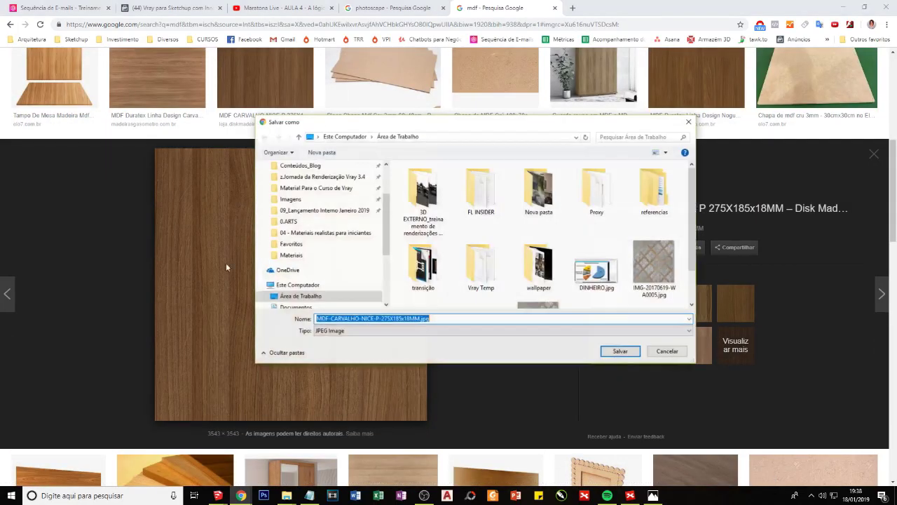
{"action": "left_click", "coordinate": [309, 236]}
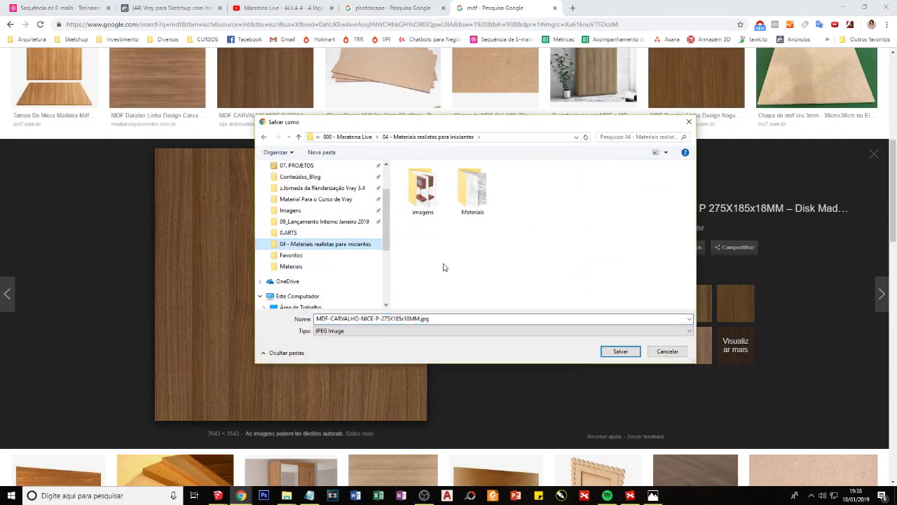
{"action": "double_click", "coordinate": [469, 188]}
{"action": "left_click", "coordinate": [370, 318]}
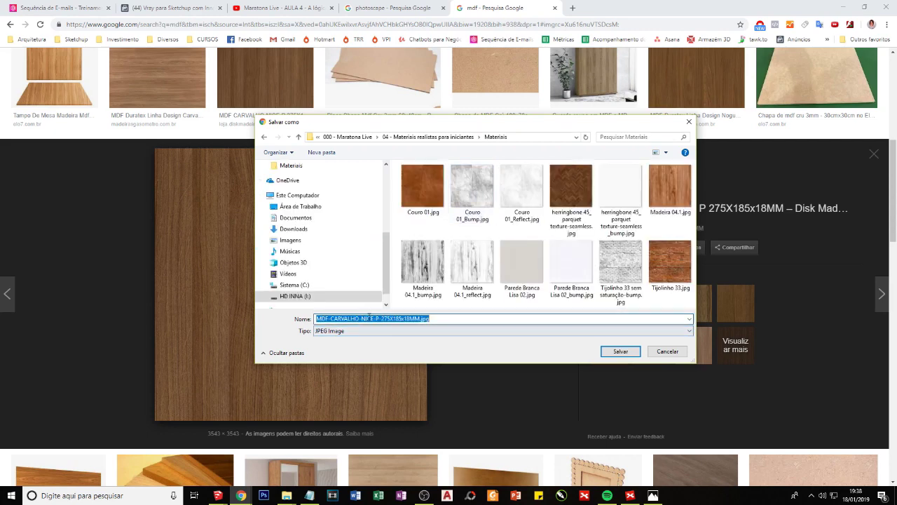
{"action": "type", "text": "MDF"}
{"action": "key", "text": "Return"}
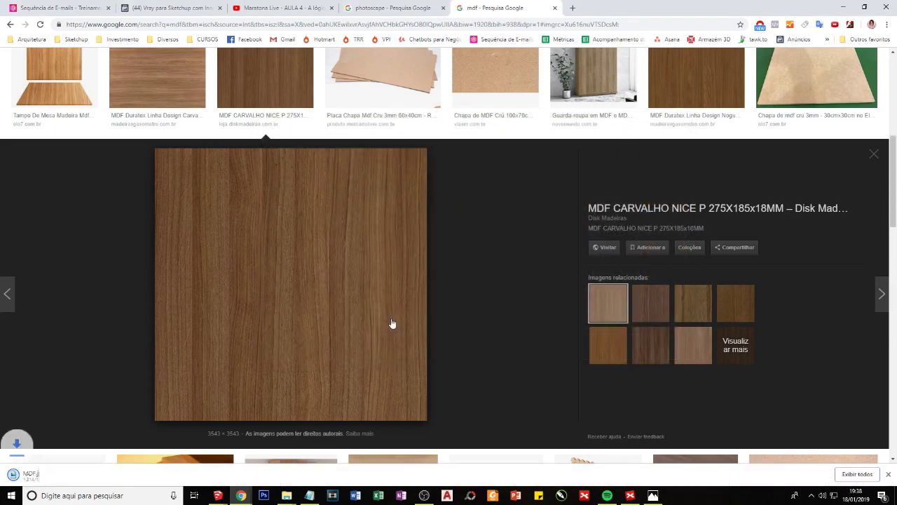
{"action": "mouse_move", "coordinate": [287, 495]}
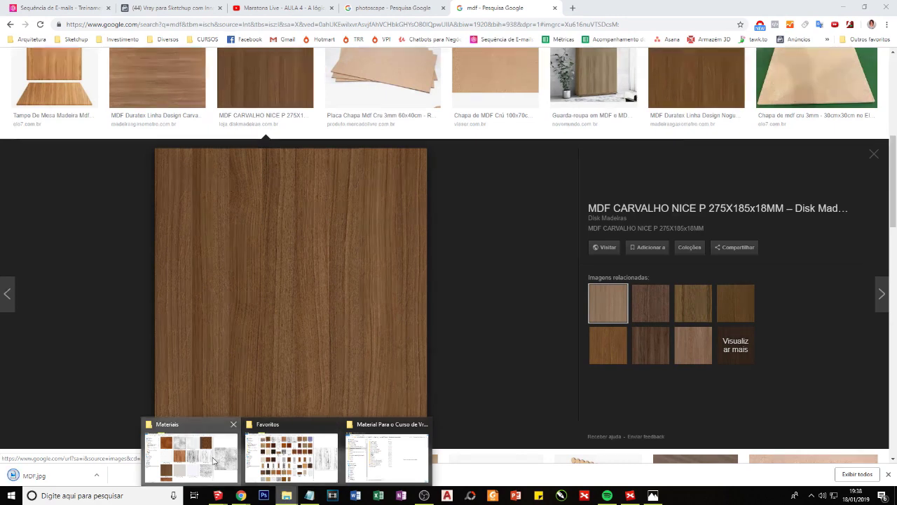
- Confirm MDF.jpg appears in the Materiais folder, then return to SketchUp
{"action": "left_click", "coordinate": [287, 456]}
{"action": "scroll", "coordinate": [287, 389], "scroll_direction": "down", "scroll_amount": 1}
{"action": "left_click", "coordinate": [215, 311]}
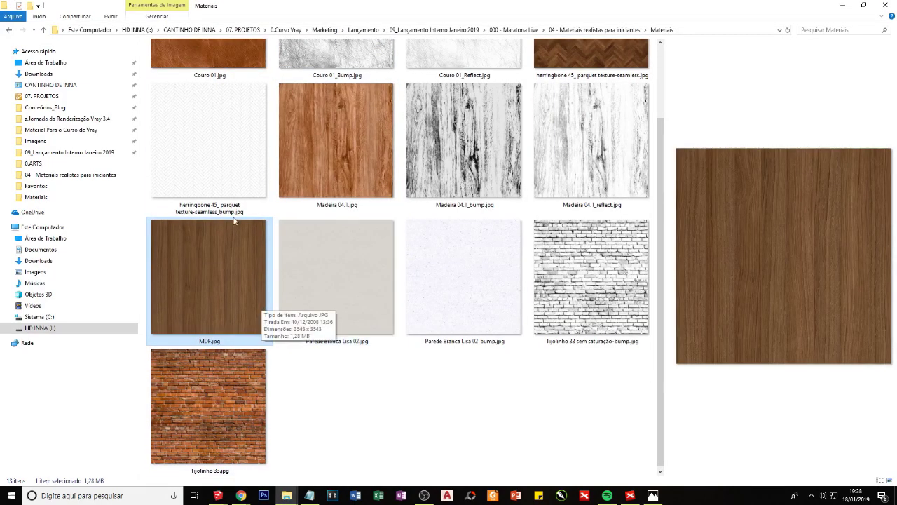
{"action": "left_click", "coordinate": [245, 499]}
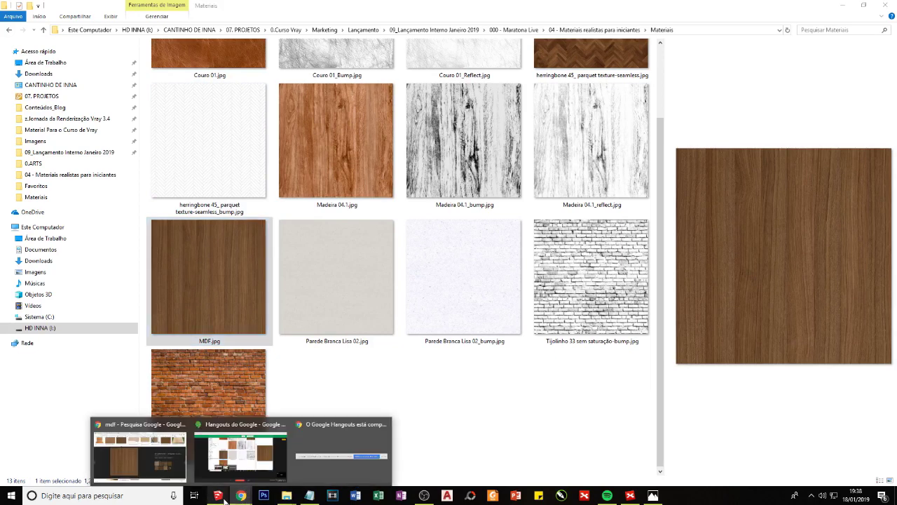
{"action": "mouse_move", "coordinate": [217, 495]}
{"action": "left_click", "coordinate": [192, 467]}
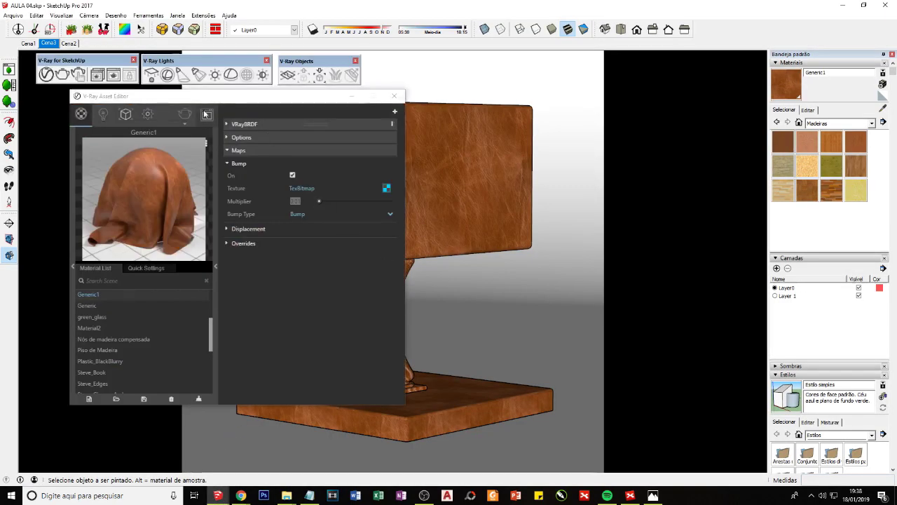
- Bring up the new Generic2 material and the render settings showing 800 × 800 output
{"action": "right_click", "coordinate": [93, 295]}
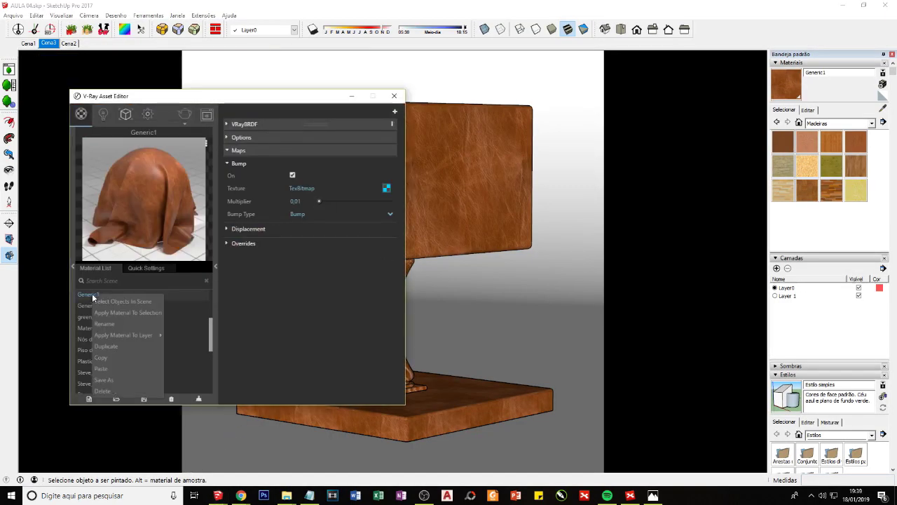
{"action": "left_click", "coordinate": [110, 303]}
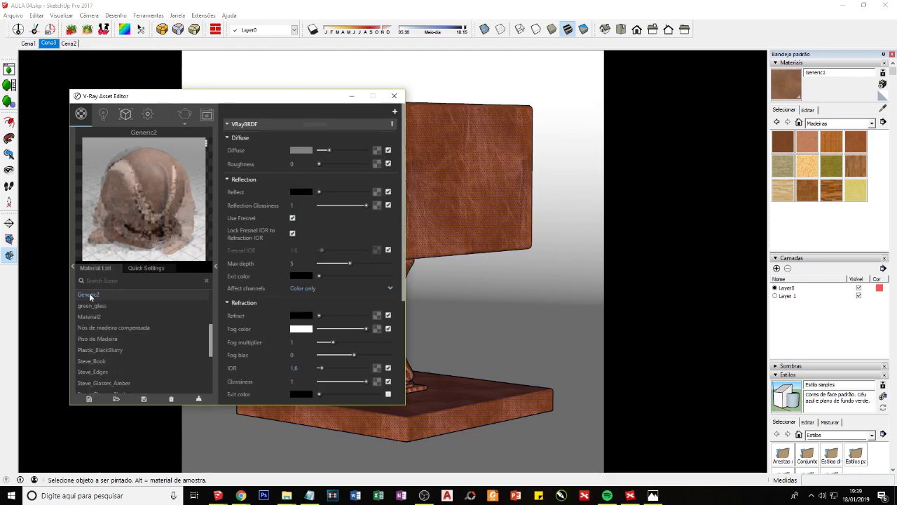
{"action": "left_click", "coordinate": [178, 120]}
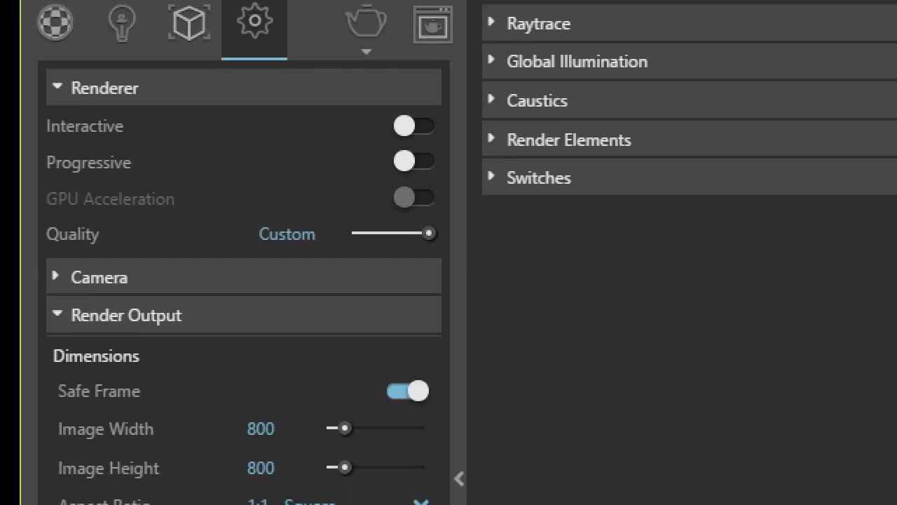
{"action": "mouse_move", "coordinate": [247, 48]}
{"action": "left_mouse_down"}
{"action": "mouse_move", "coordinate": [257, 6]}
{"action": "mouse_move", "coordinate": [242, 41]}
{"action": "mouse_move", "coordinate": [266, 45]}
{"action": "left_mouse_up"}
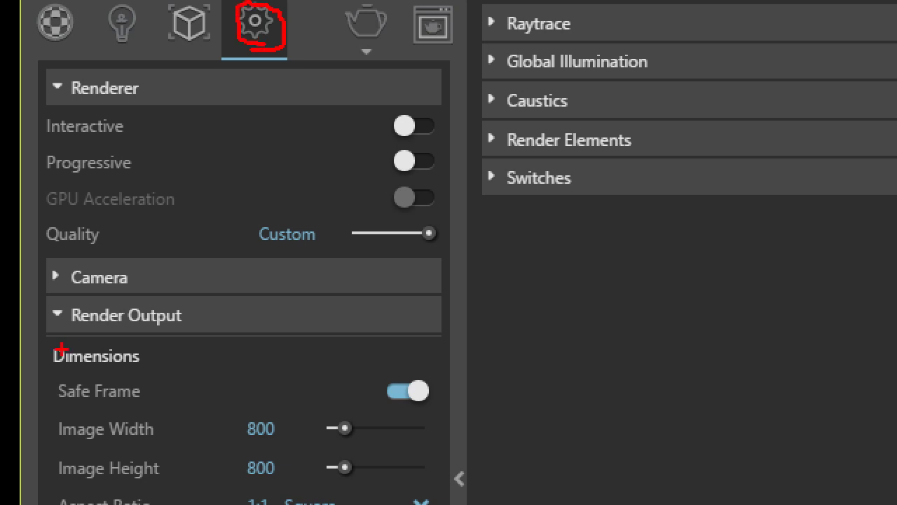
{"action": "left_click_drag", "start_coordinate": [42, 324], "coordinate": [121, 323]}
{"action": "mouse_move", "coordinate": [251, 359]}
{"action": "left_mouse_down"}
{"action": "mouse_move", "coordinate": [250, 415]}
{"action": "mouse_move", "coordinate": [309, 436]}
{"action": "mouse_move", "coordinate": [309, 426]}
{"action": "mouse_move", "coordinate": [239, 454]}
{"action": "mouse_move", "coordinate": [293, 479]}
{"action": "mouse_move", "coordinate": [280, 455]}
{"action": "left_mouse_up"}
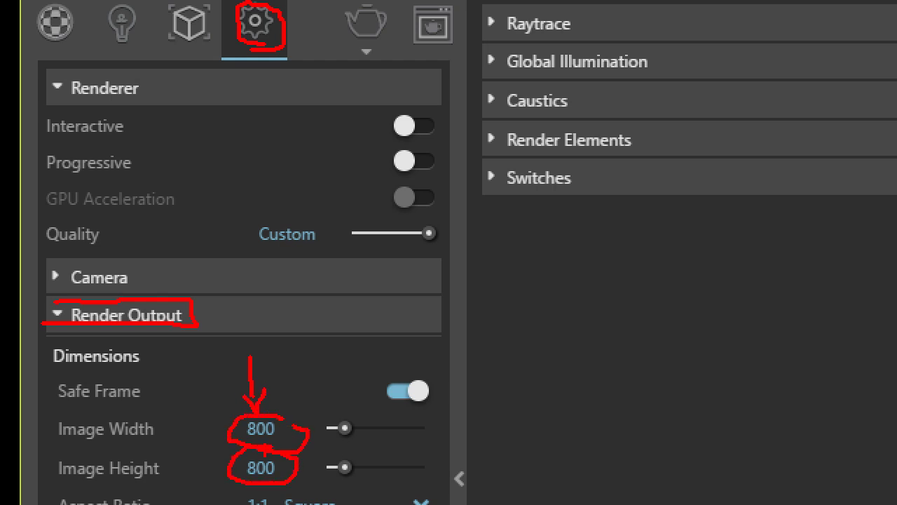
{"action": "mouse_move", "coordinate": [281, 392]}
{"action": "left_mouse_down"}
{"action": "mouse_move", "coordinate": [289, 408]}
{"action": "mouse_move", "coordinate": [307, 385]}
{"action": "left_mouse_up"}
{"action": "left_click_drag", "start_coordinate": [296, 386], "coordinate": [306, 402]}
{"action": "mouse_move", "coordinate": [317, 358]}
{"action": "left_mouse_down"}
{"action": "mouse_move", "coordinate": [314, 387]}
{"action": "mouse_move", "coordinate": [320, 377]}
{"action": "mouse_move", "coordinate": [349, 392]}
{"action": "left_mouse_up"}
{"action": "left_click_drag", "start_coordinate": [282, 401], "coordinate": [277, 412]}
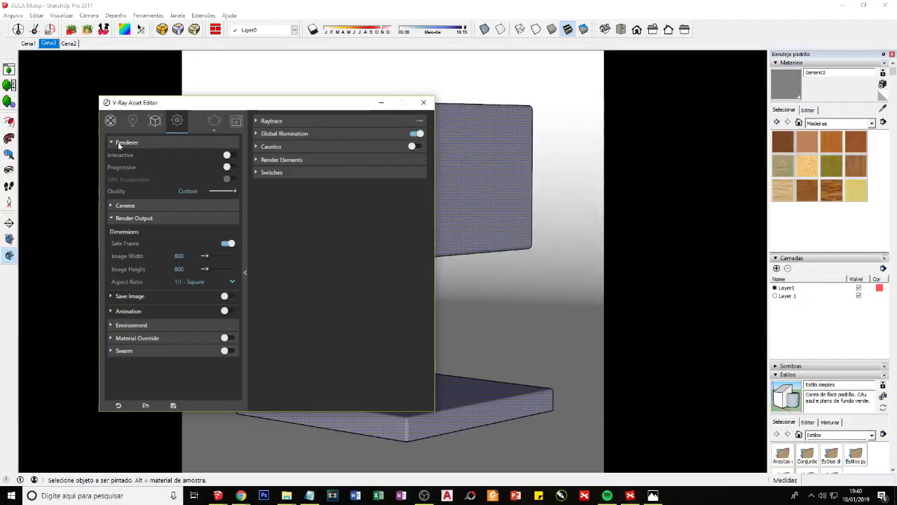
- Bring the V-Ray editor back from Lights to Generic2's VRayBRDF settings, shifting the window left
{"action": "left_click", "coordinate": [129, 128]}
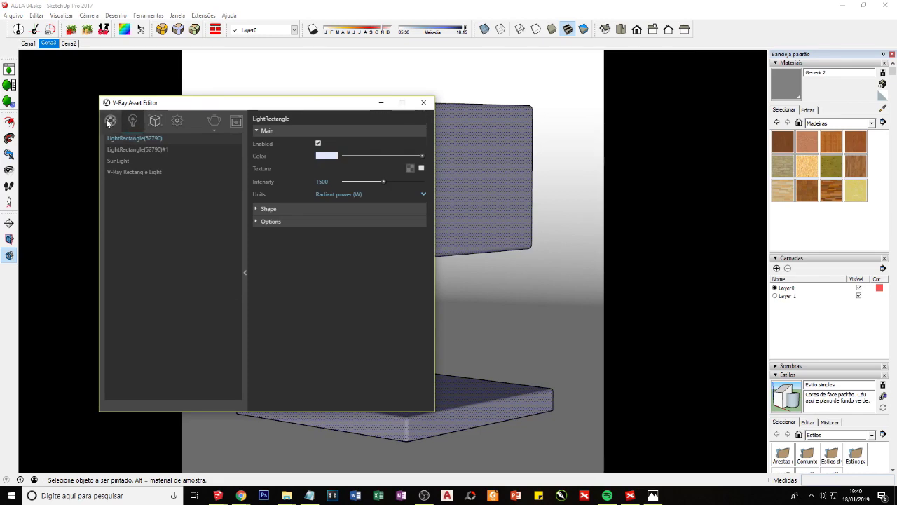
{"action": "left_click", "coordinate": [110, 121]}
{"action": "mouse_move", "coordinate": [241, 104]}
{"action": "left_mouse_down"}
{"action": "mouse_move", "coordinate": [206, 93]}
{"action": "mouse_move", "coordinate": [217, 94]}
{"action": "mouse_move", "coordinate": [216, 86]}
{"action": "left_mouse_up"}
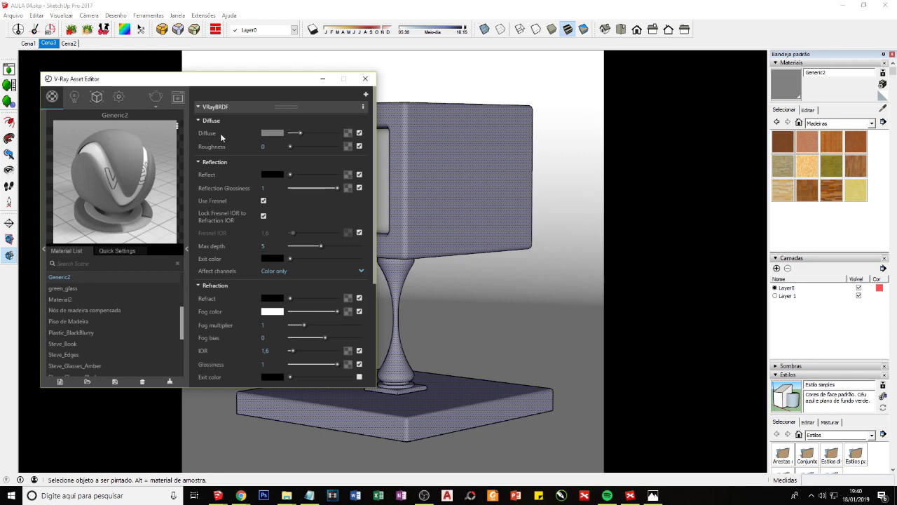
- Load MDF.jpg as a Bitmap texture in Generic2's Diffuse slot
{"action": "left_click", "coordinate": [348, 133]}
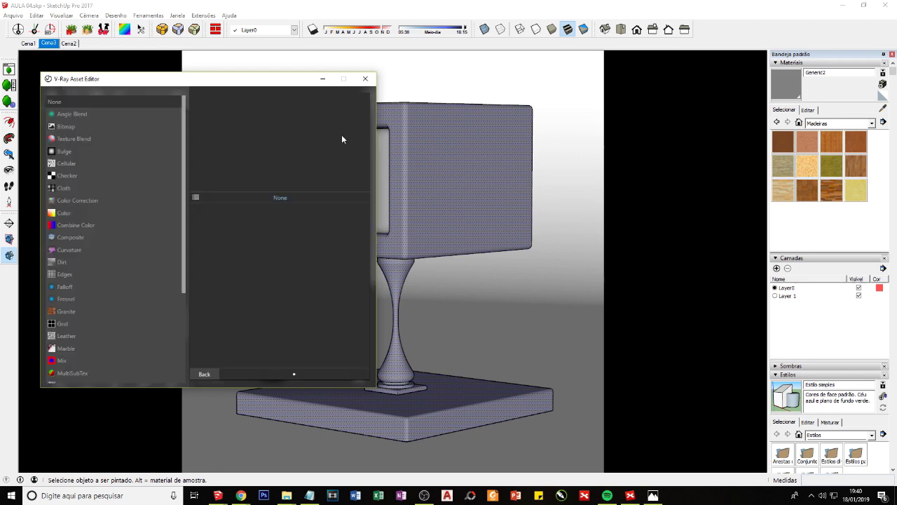
{"action": "left_click", "coordinate": [62, 128]}
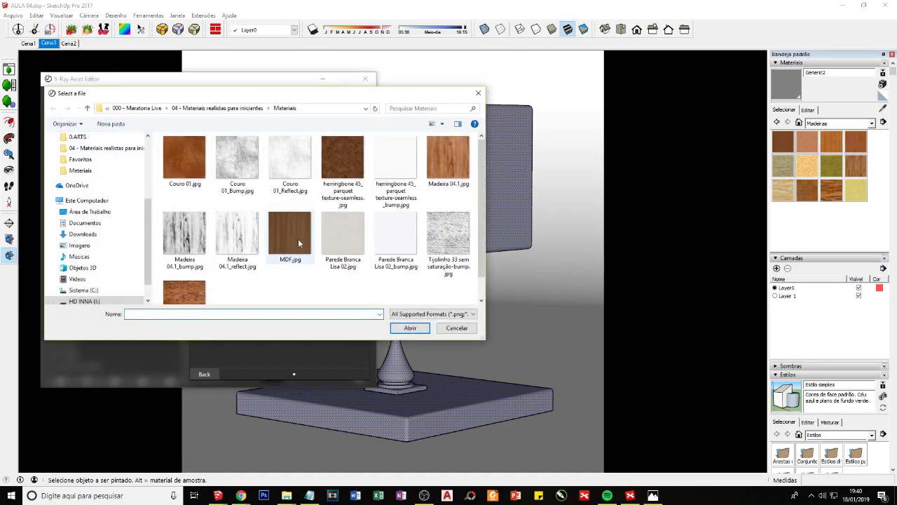
{"action": "left_click", "coordinate": [298, 238]}
{"action": "left_click", "coordinate": [401, 328]}
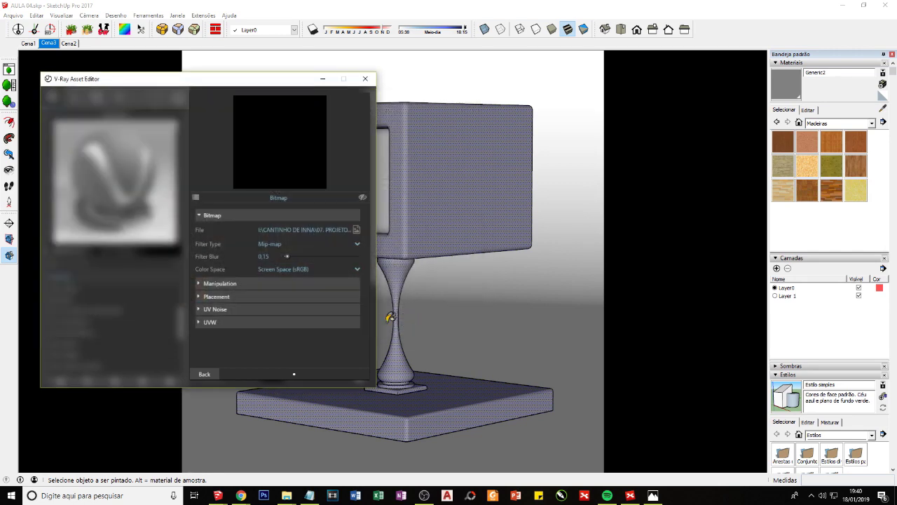
{"action": "left_click", "coordinate": [206, 374]}
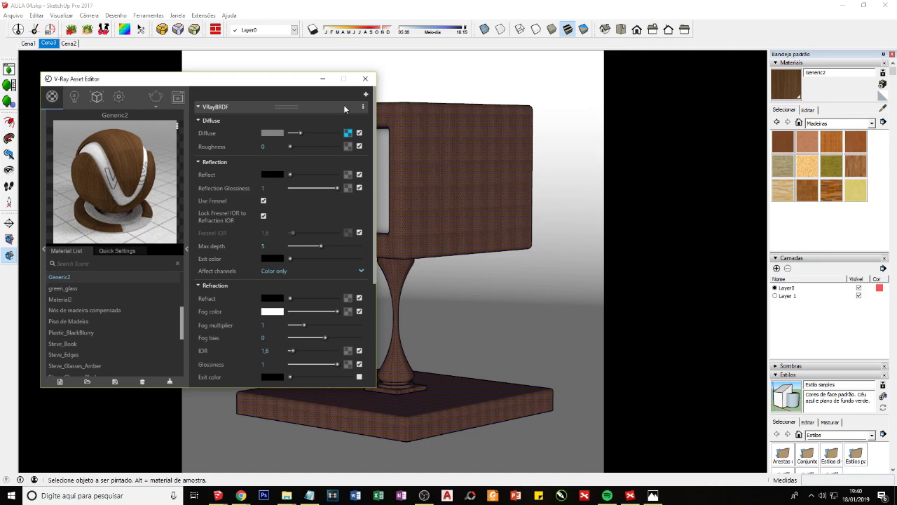
- Set the material's texture size to 5 m in SketchUp's Materials editor
{"action": "left_click", "coordinate": [322, 79]}
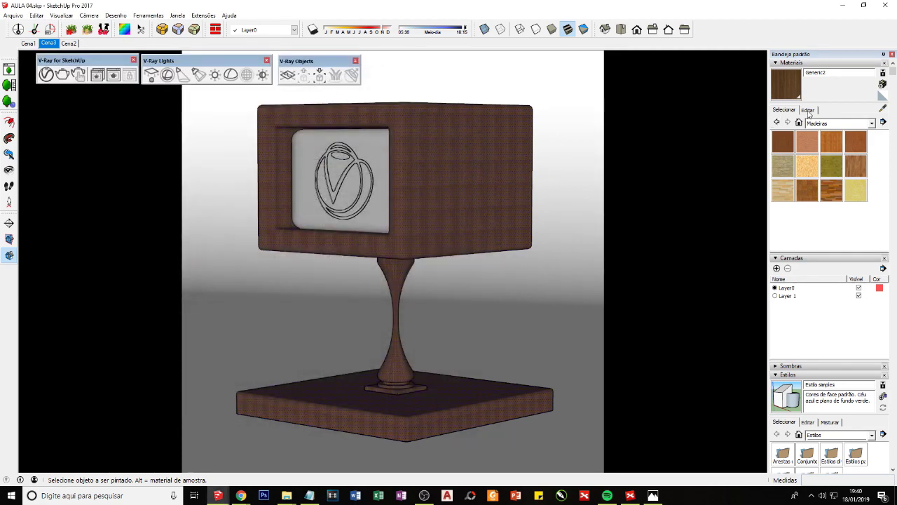
{"action": "left_click", "coordinate": [808, 110]}
{"action": "double_click", "coordinate": [804, 218]}
{"action": "type", "text": "5"}
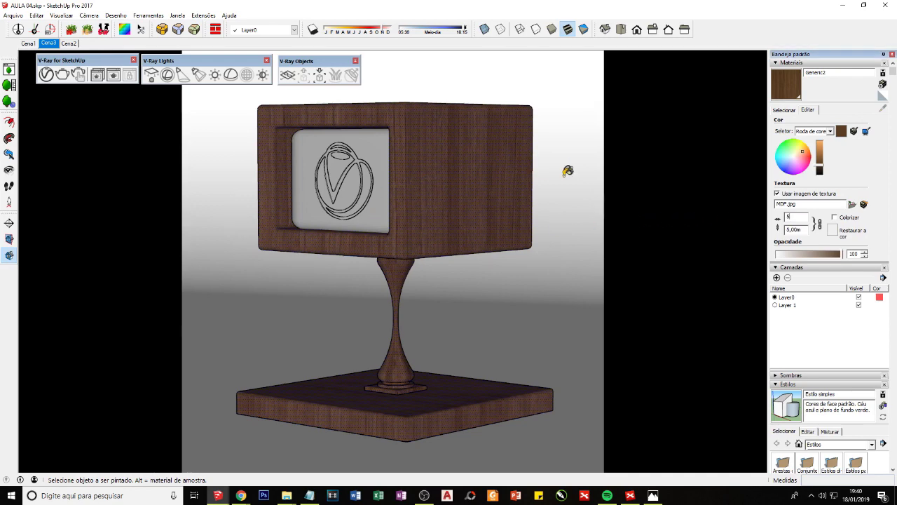
{"action": "left_click", "coordinate": [46, 74]}
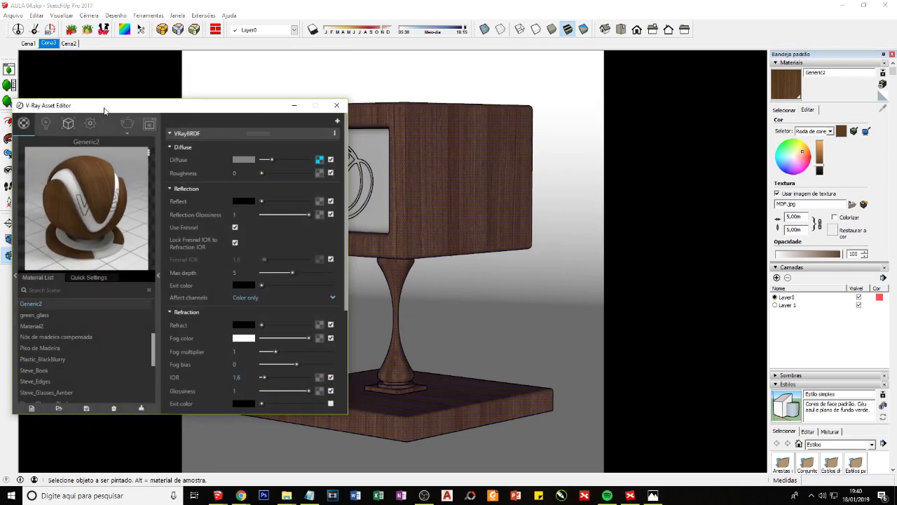
- Raise Generic2's Reflect colour to full white and set Reflection Glossiness to 0,85
{"action": "left_click_drag", "start_coordinate": [108, 112], "coordinate": [198, 93]}
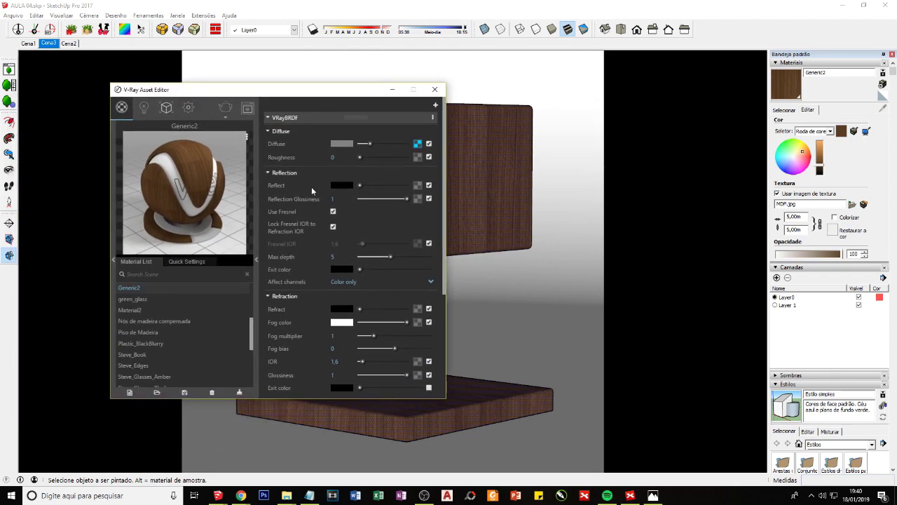
{"action": "left_click_drag", "start_coordinate": [359, 185], "coordinate": [406, 185]}
{"action": "left_click", "coordinate": [336, 199]}
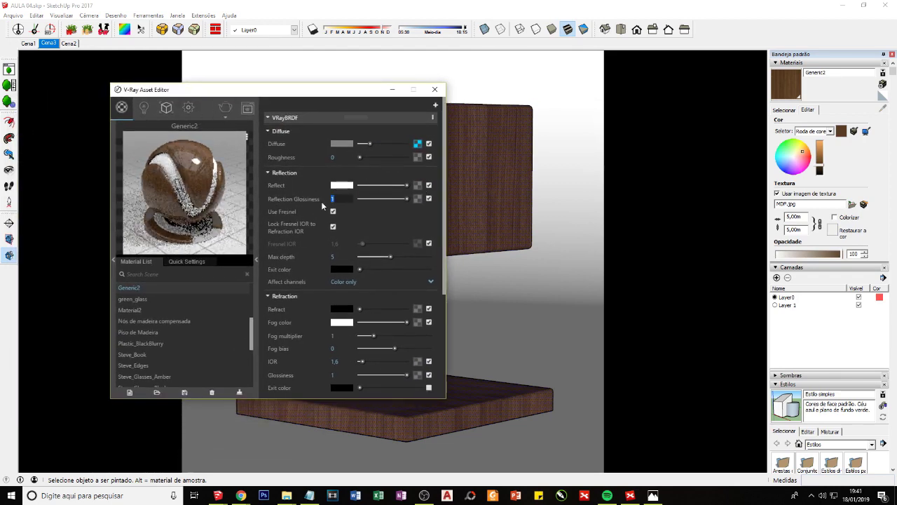
{"action": "key", "text": "BackSpace"}
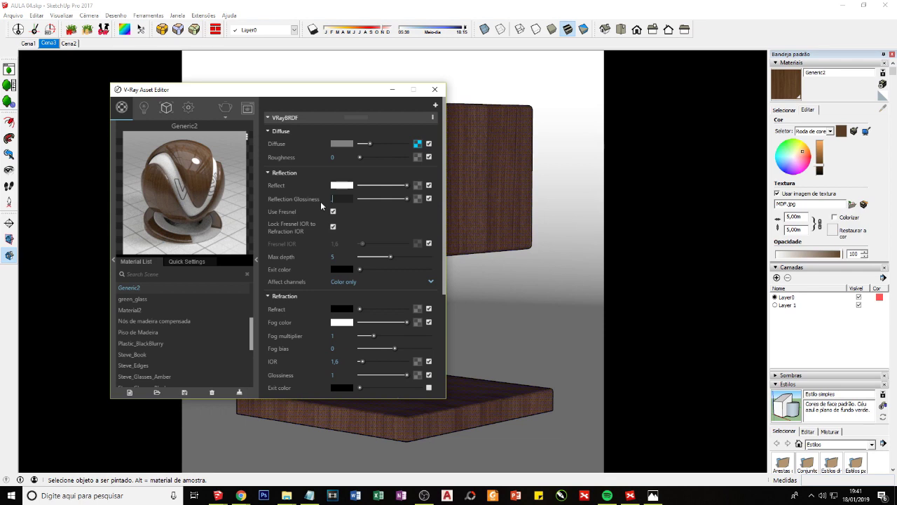
{"action": "type", "text": "0,85"}
{"action": "key", "text": "Return"}
- Switch the material preview to a floor, keep glossiness at 0,85, and launch PhotoScape
{"action": "left_click", "coordinate": [248, 139]}
{"action": "left_click", "coordinate": [202, 177]}
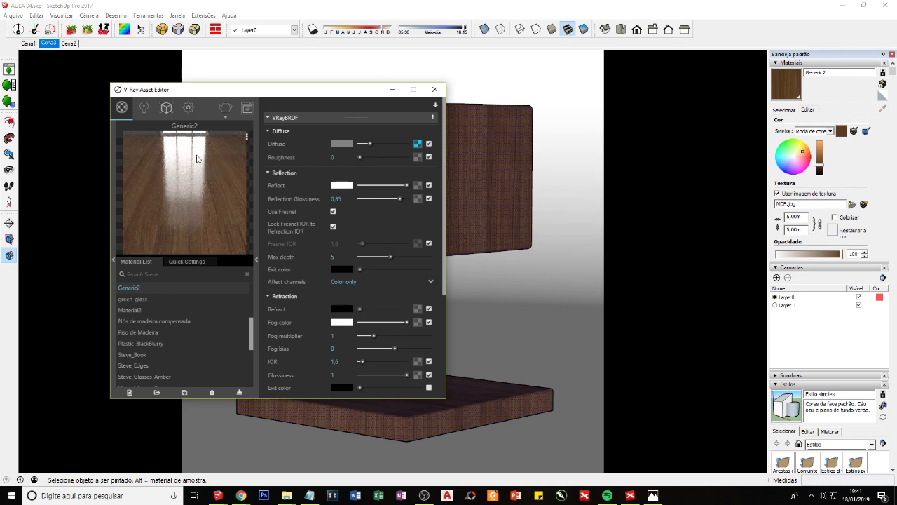
{"action": "double_click", "coordinate": [336, 199]}
{"action": "type", "text": "1"}
{"action": "key", "text": "Return"}
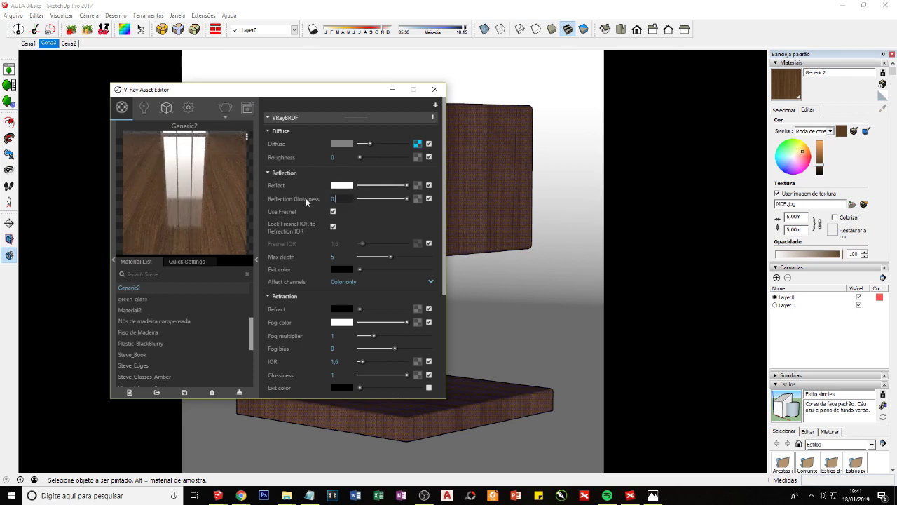
{"action": "type", "text": ",85"}
{"action": "key", "text": "Return"}
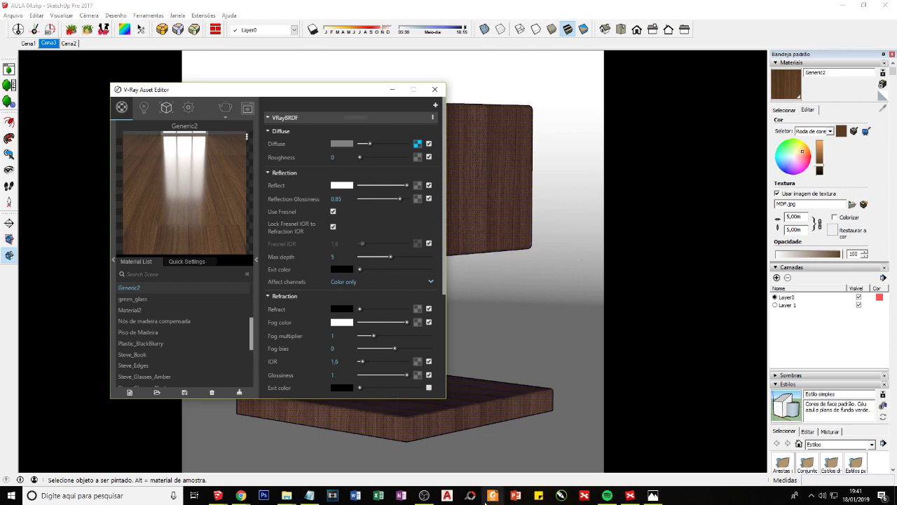
{"action": "left_click", "coordinate": [470, 495]}
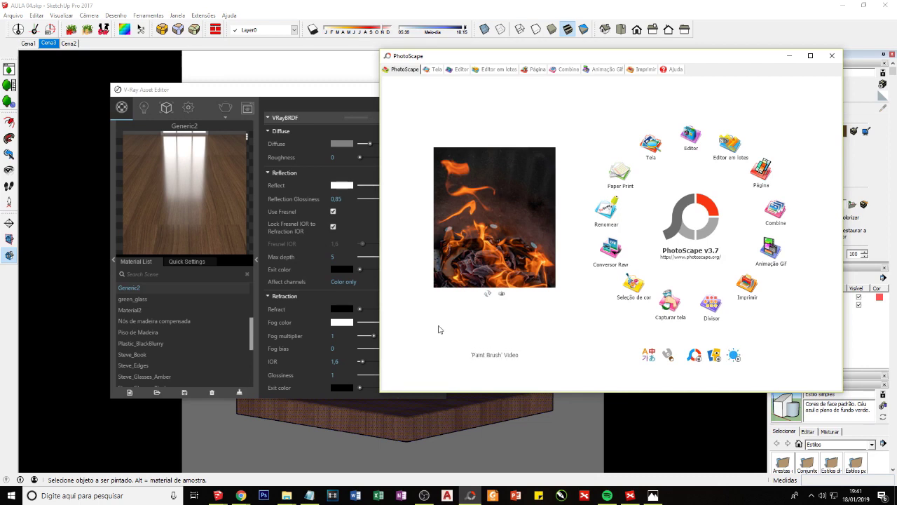
{"action": "mouse_move", "coordinate": [241, 495]}
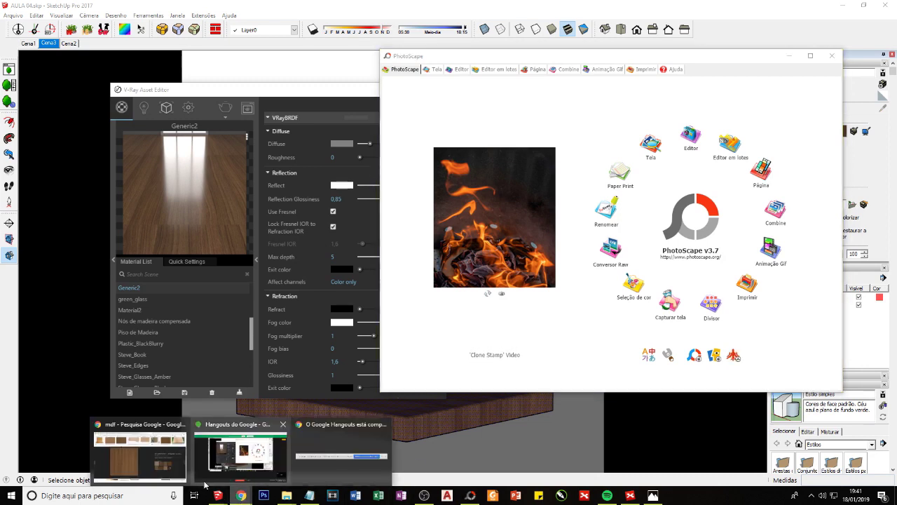
{"action": "left_click", "coordinate": [241, 452]}
{"action": "left_click", "coordinate": [380, 9]}
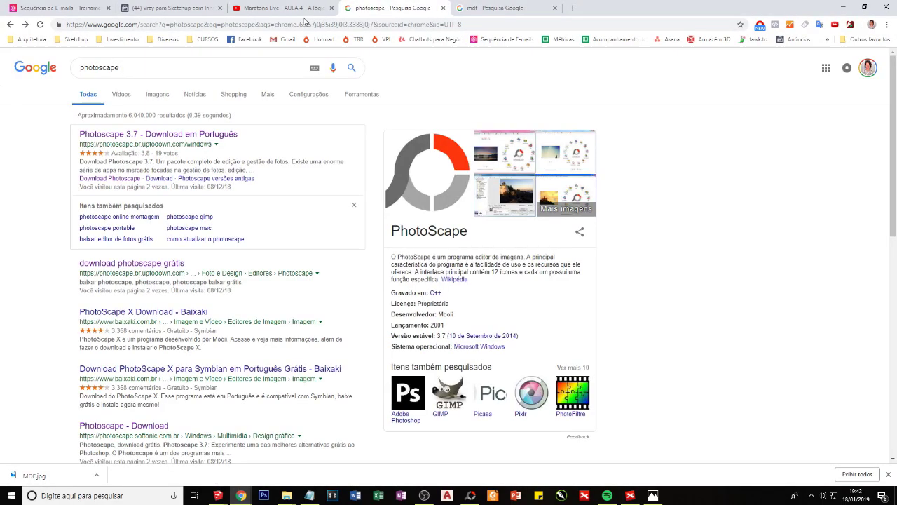
{"action": "scroll", "coordinate": [81, 301], "scroll_direction": "down", "scroll_amount": 3}
{"action": "scroll", "coordinate": [80, 301], "scroll_direction": "down", "scroll_amount": 2}
{"action": "scroll", "coordinate": [61, 362], "scroll_direction": "down", "scroll_amount": 3}
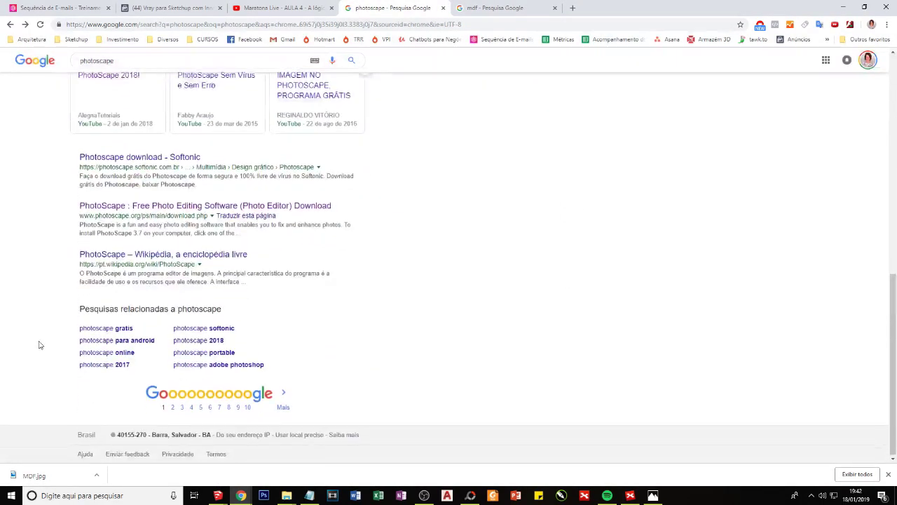
{"action": "scroll", "coordinate": [38, 343], "scroll_direction": "up", "scroll_amount": 3}
{"action": "scroll", "coordinate": [38, 336], "scroll_direction": "up", "scroll_amount": 4}
{"action": "scroll", "coordinate": [35, 330], "scroll_direction": "up", "scroll_amount": 2}
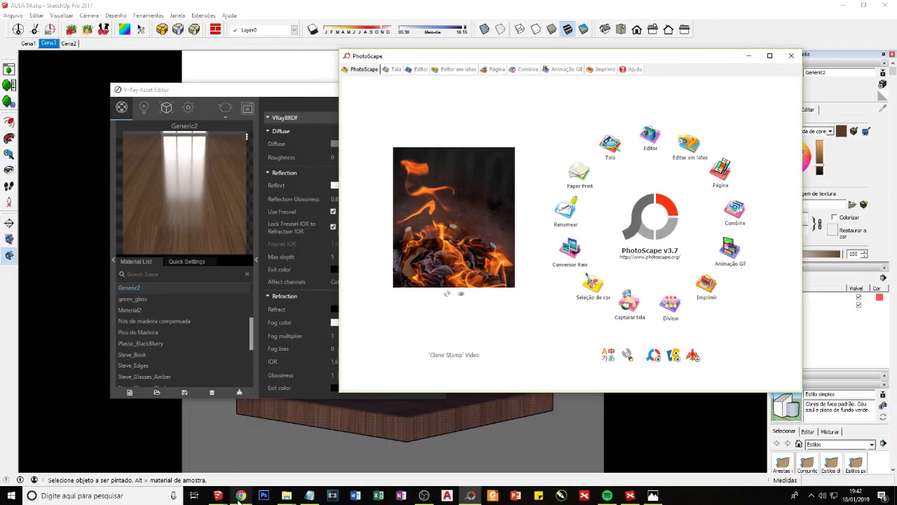
{"action": "mouse_move", "coordinate": [241, 495]}
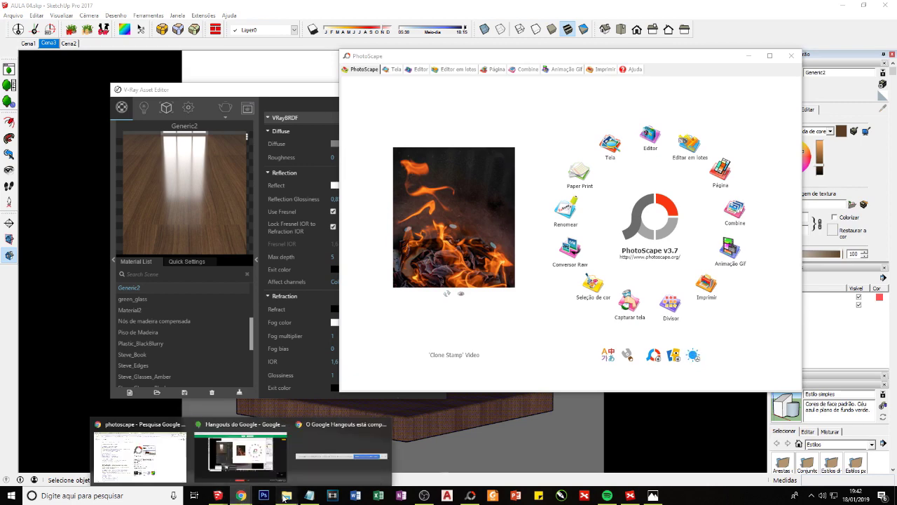
- Open MDF.jpg in the PhotoScape editor and arrange the window over the folder
{"action": "left_click", "coordinate": [190, 456]}
{"action": "mouse_move", "coordinate": [224, 280]}
{"action": "left_mouse_down"}
{"action": "mouse_move", "coordinate": [631, 447]}
{"action": "mouse_move", "coordinate": [443, 275]}
{"action": "left_mouse_up"}
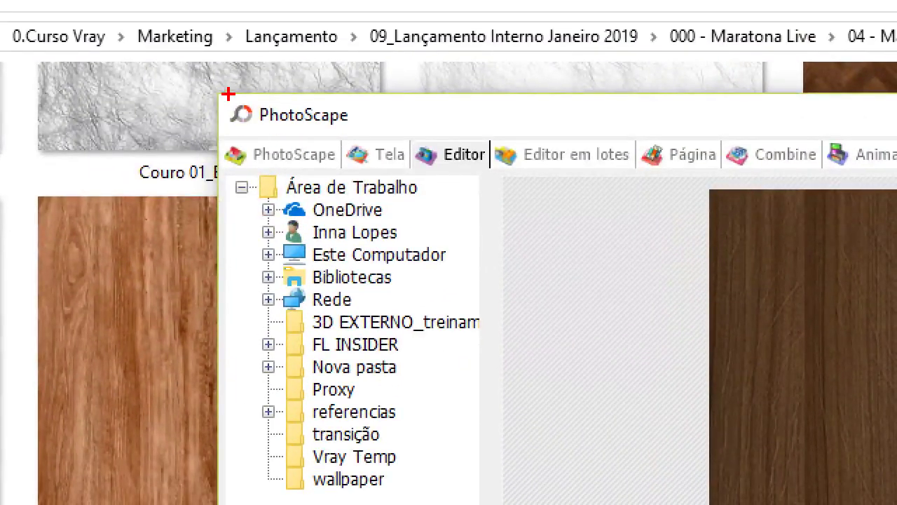
{"action": "mouse_move", "coordinate": [227, 91]}
{"action": "left_mouse_down"}
{"action": "mouse_move", "coordinate": [249, 98]}
{"action": "mouse_move", "coordinate": [220, 94]}
{"action": "left_mouse_up"}
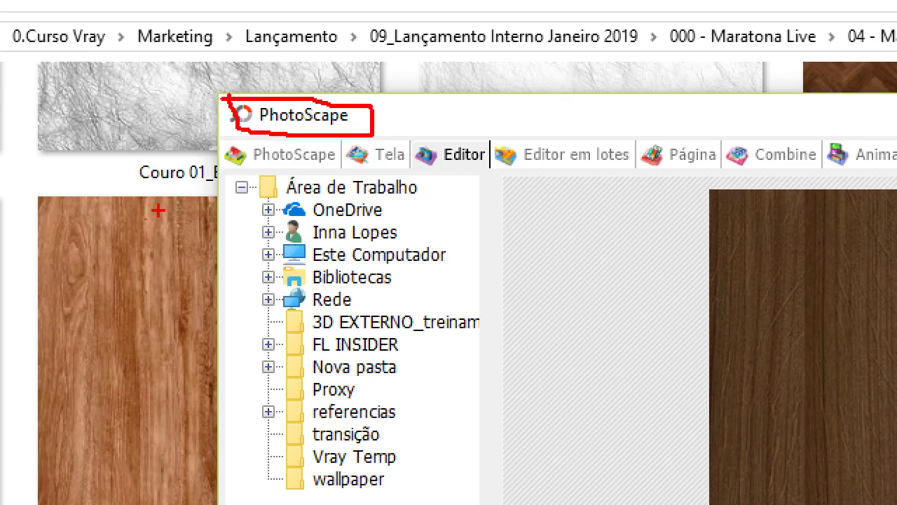
{"action": "key", "text": "Escape"}
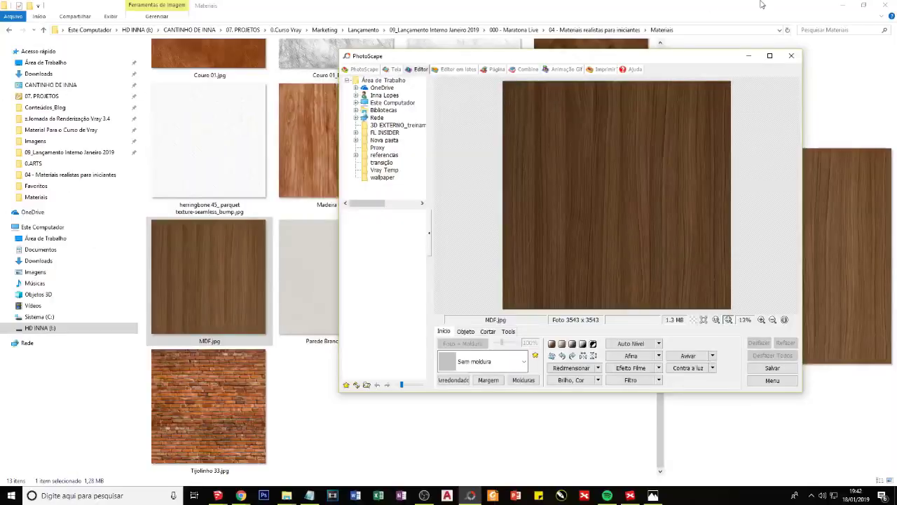
{"action": "left_click_drag", "start_coordinate": [532, 58], "coordinate": [458, 77]}
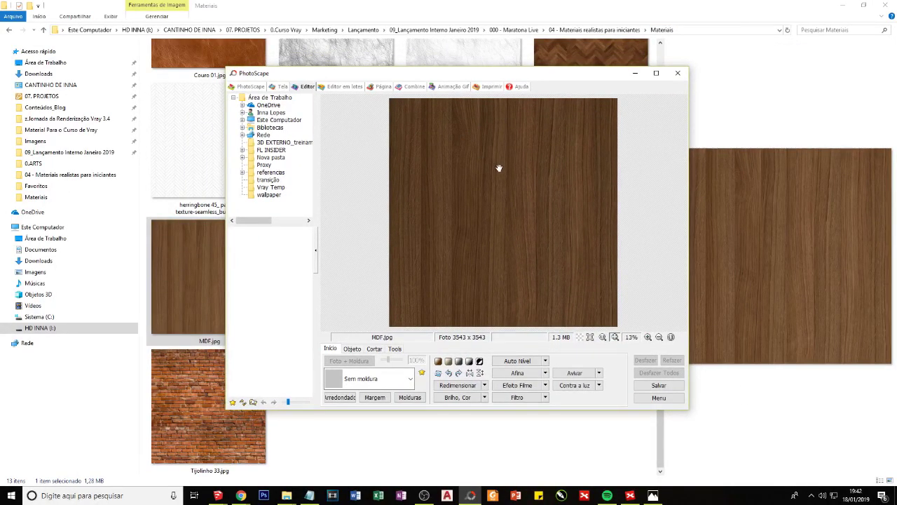
{"action": "key", "text": "ctrl+1"}
{"action": "left_click_drag", "start_coordinate": [430, 355], "coordinate": [465, 370]}
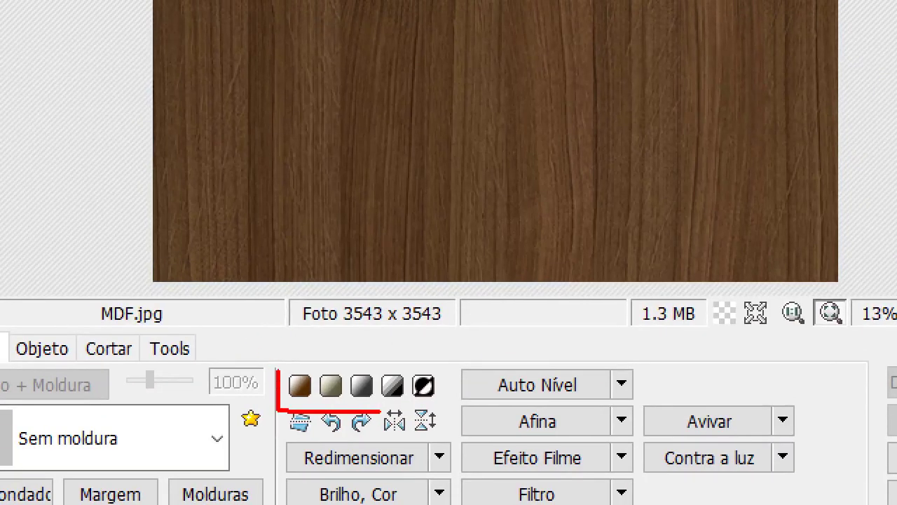
{"action": "left_click_drag", "start_coordinate": [382, 412], "coordinate": [258, 353]}
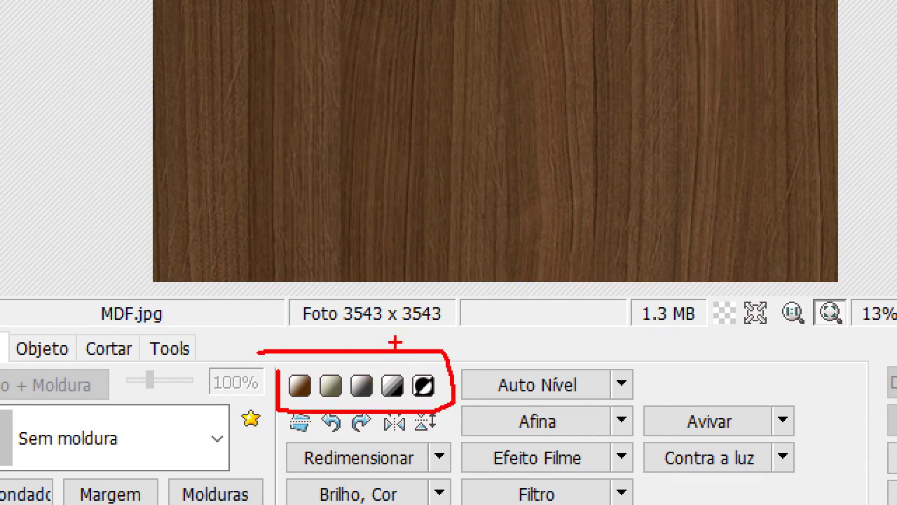
{"action": "mouse_move", "coordinate": [396, 342]}
{"action": "left_mouse_down"}
{"action": "mouse_move", "coordinate": [396, 361]}
{"action": "mouse_move", "coordinate": [443, 405]}
{"action": "mouse_move", "coordinate": [363, 361]}
{"action": "mouse_move", "coordinate": [337, 405]}
{"action": "left_mouse_up"}
{"action": "mouse_move", "coordinate": [421, 402]}
{"action": "left_mouse_down"}
{"action": "mouse_move", "coordinate": [385, 368]}
{"action": "mouse_move", "coordinate": [330, 364]}
{"action": "left_mouse_up"}
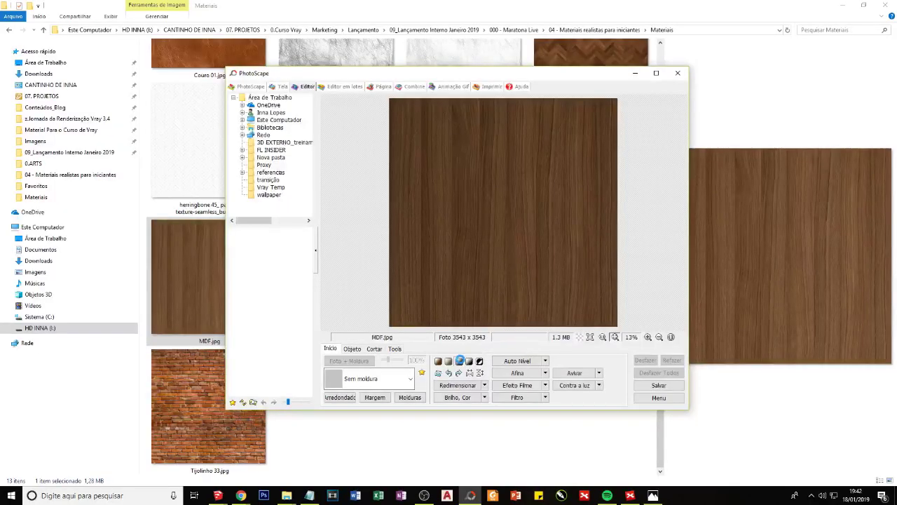
- Apply the greyscale filter to the wood texture, testing undo and redo, and keep it
{"action": "left_click", "coordinate": [459, 361]}
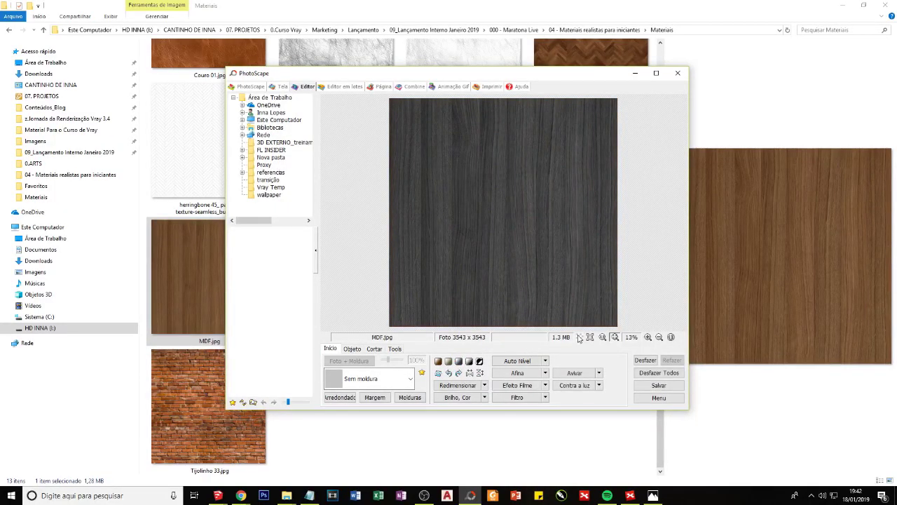
{"action": "left_click", "coordinate": [646, 360]}
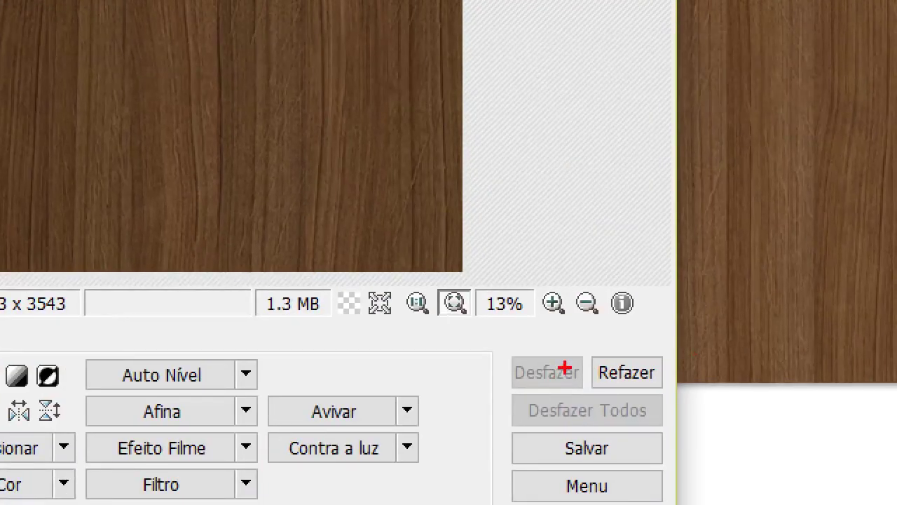
{"action": "left_click_drag", "start_coordinate": [652, 351], "coordinate": [667, 357]}
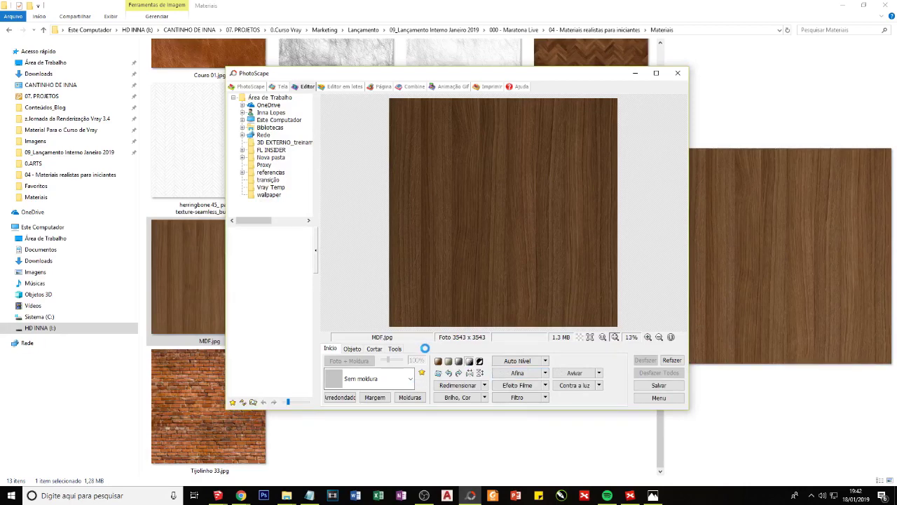
{"action": "key", "text": "ctrl+y"}
{"action": "key", "text": "ctrl+z"}
{"action": "key", "text": "ctrl+y"}
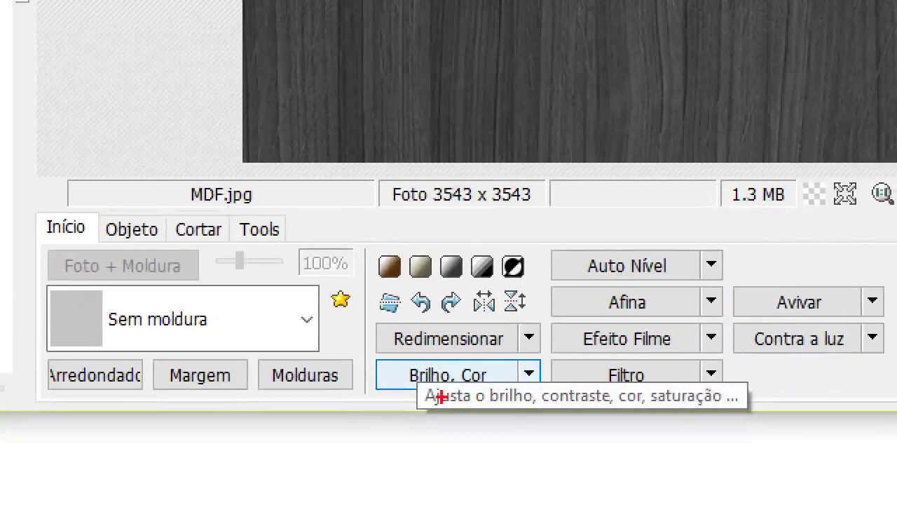
{"action": "left_click_drag", "start_coordinate": [691, 398], "coordinate": [731, 397]}
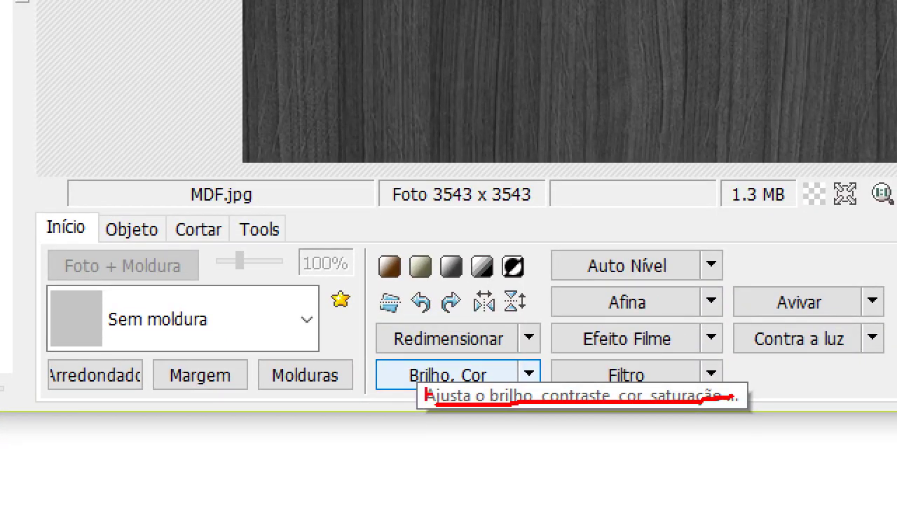
{"action": "mouse_move", "coordinate": [389, 349]}
{"action": "left_mouse_down"}
{"action": "mouse_move", "coordinate": [376, 359]}
{"action": "mouse_move", "coordinate": [379, 386]}
{"action": "mouse_move", "coordinate": [437, 357]}
{"action": "left_mouse_up"}
{"action": "key", "text": "Escape"}
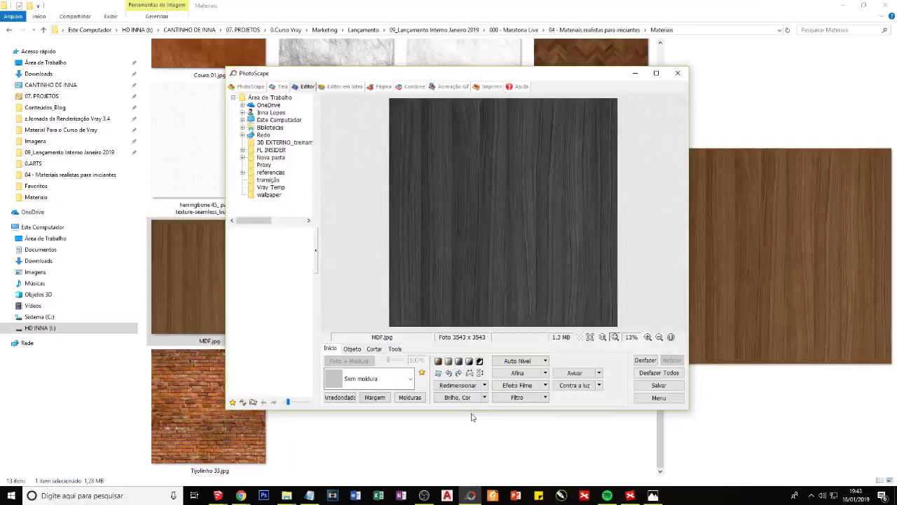
- In Brilho, Cor, set brightness to 100 and contrast to 72, then apply
{"action": "left_click", "coordinate": [461, 400]}
{"action": "left_click_drag", "start_coordinate": [353, 278], "coordinate": [151, 111]}
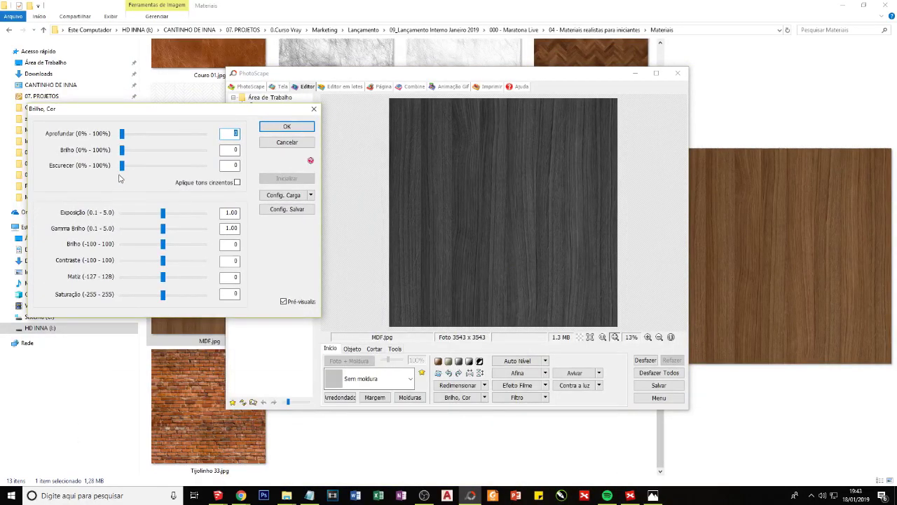
{"action": "left_click_drag", "start_coordinate": [164, 244], "coordinate": [204, 244]}
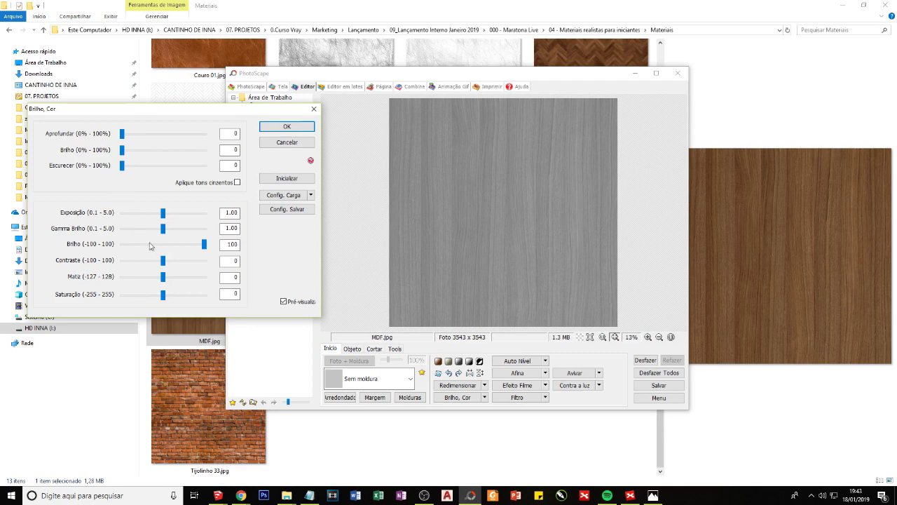
{"action": "left_click_drag", "start_coordinate": [163, 260], "coordinate": [192, 260]}
{"action": "left_click_drag", "start_coordinate": [122, 165], "coordinate": [136, 166]}
{"action": "key", "text": "Return"}
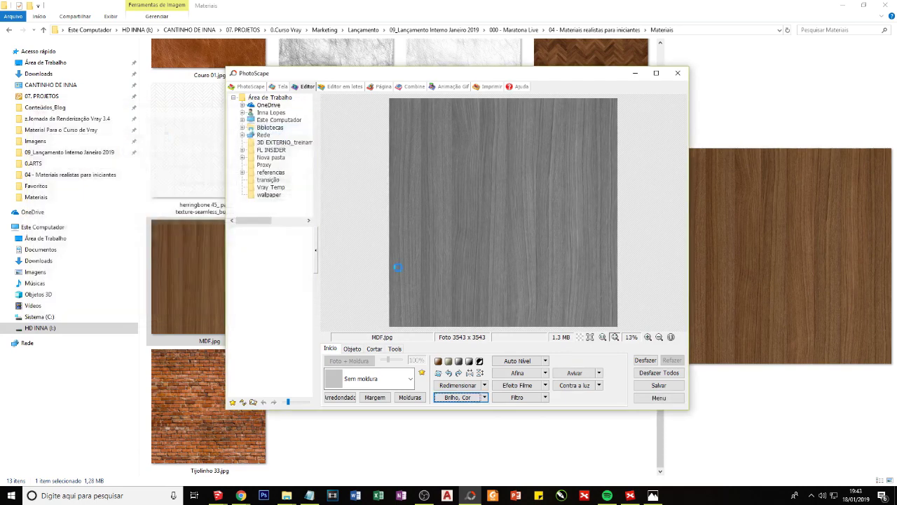
- Apply a second pass: brightness 98, contrast at maximum, deepen 100
{"action": "left_click", "coordinate": [458, 397]}
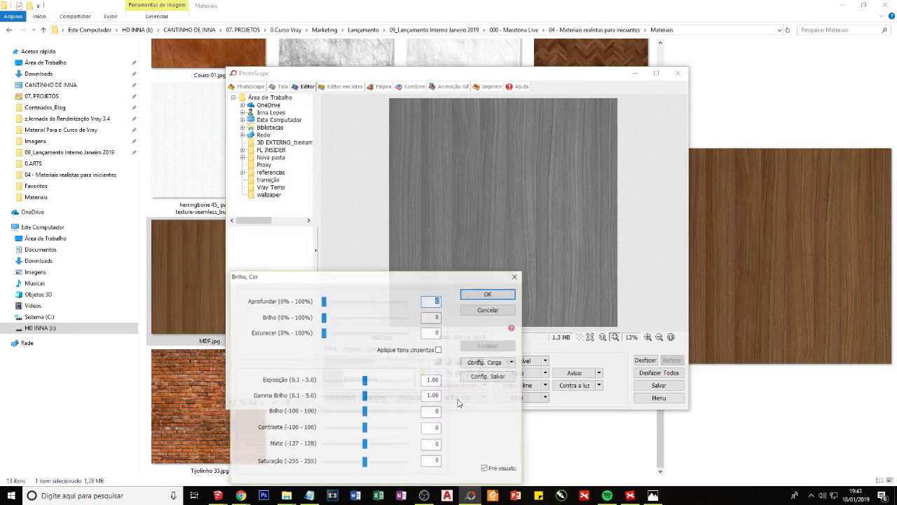
{"action": "left_click_drag", "start_coordinate": [371, 283], "coordinate": [219, 203]}
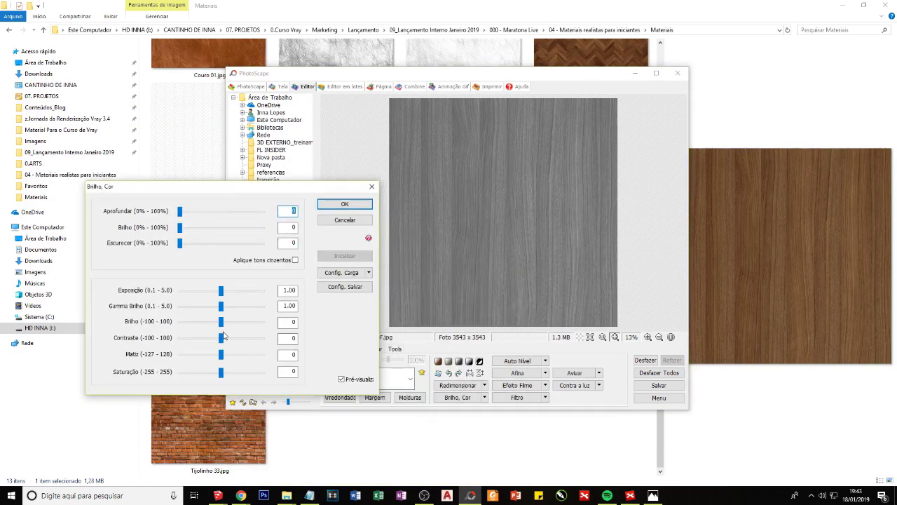
{"action": "left_click_drag", "start_coordinate": [221, 321], "coordinate": [261, 321]}
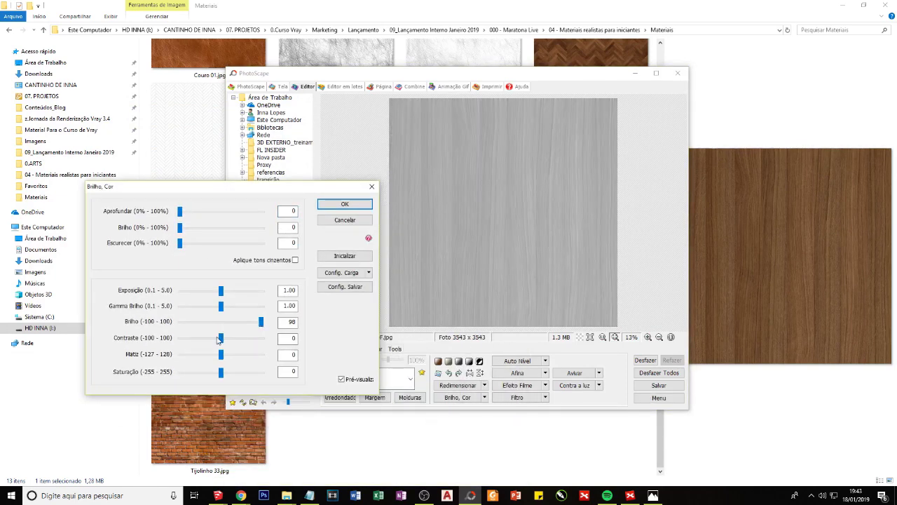
{"action": "mouse_move", "coordinate": [221, 342]}
{"action": "left_mouse_down"}
{"action": "mouse_move", "coordinate": [278, 341]}
{"action": "mouse_move", "coordinate": [251, 323]}
{"action": "left_mouse_up"}
{"action": "mouse_move", "coordinate": [180, 242]}
{"action": "left_mouse_down"}
{"action": "mouse_move", "coordinate": [233, 246]}
{"action": "mouse_move", "coordinate": [177, 244]}
{"action": "left_mouse_up"}
{"action": "left_click_drag", "start_coordinate": [179, 211], "coordinate": [262, 211]}
{"action": "left_click", "coordinate": [344, 203]}
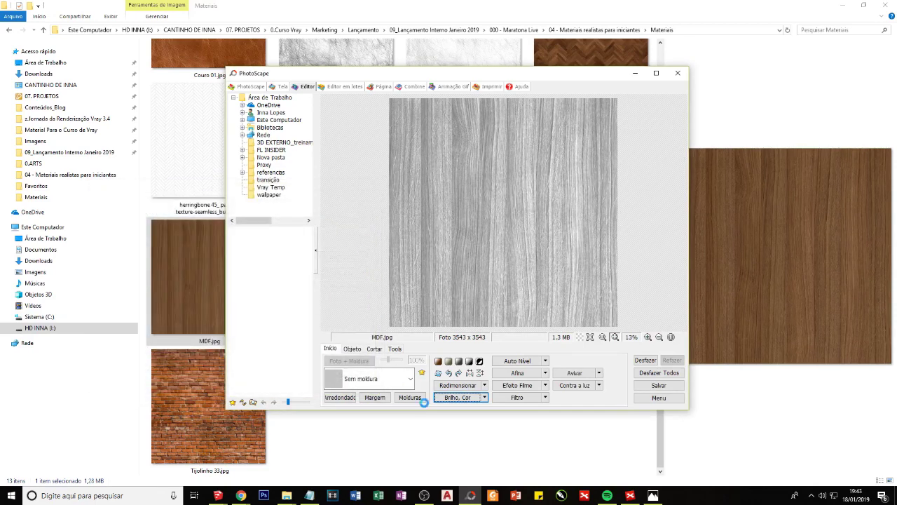
- Apply a third brightening pass at brightness 100 and move the editor right
{"action": "left_click", "coordinate": [457, 397]}
{"action": "left_click_drag", "start_coordinate": [304, 277], "coordinate": [172, 213]}
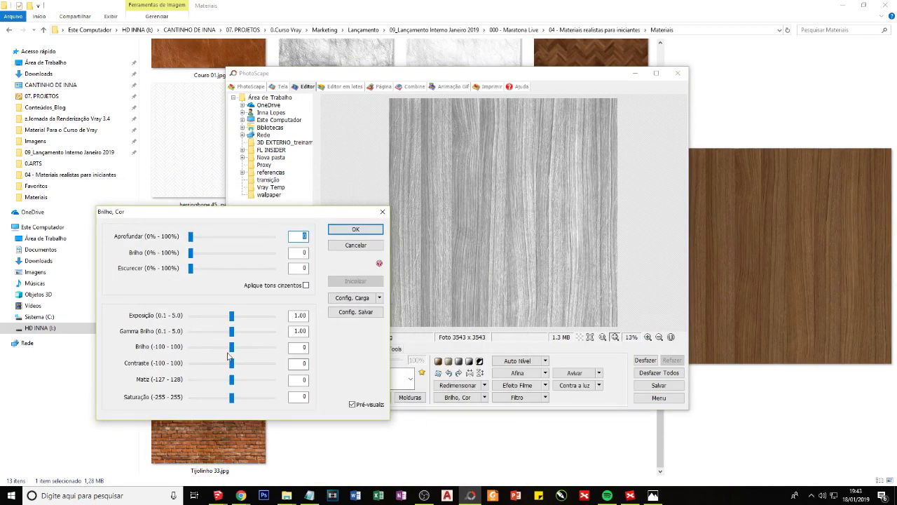
{"action": "mouse_move", "coordinate": [231, 347]}
{"action": "left_mouse_down"}
{"action": "mouse_move", "coordinate": [277, 347]}
{"action": "mouse_move", "coordinate": [249, 362]}
{"action": "left_mouse_up"}
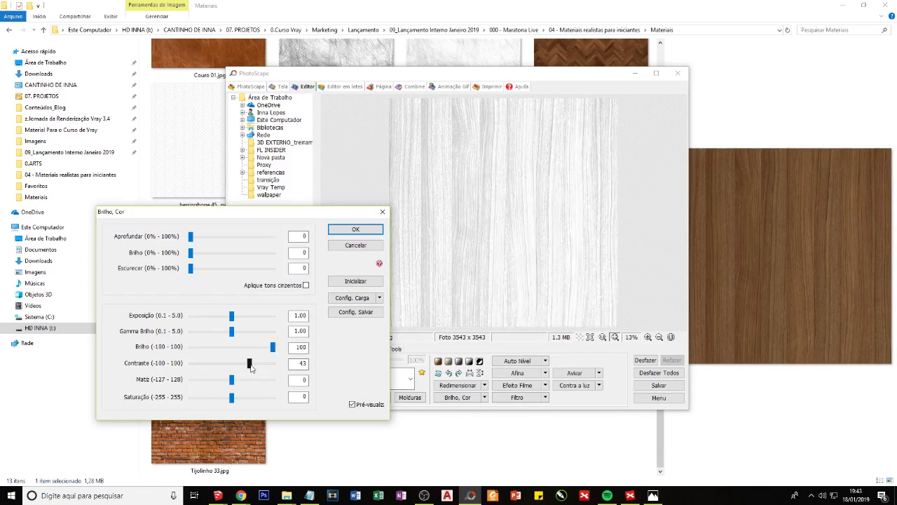
{"action": "left_click", "coordinate": [356, 230]}
{"action": "mouse_move", "coordinate": [412, 78]}
{"action": "left_mouse_down"}
{"action": "mouse_move", "coordinate": [639, 84]}
{"action": "mouse_move", "coordinate": [623, 139]}
{"action": "mouse_move", "coordinate": [602, 119]}
{"action": "left_mouse_up"}
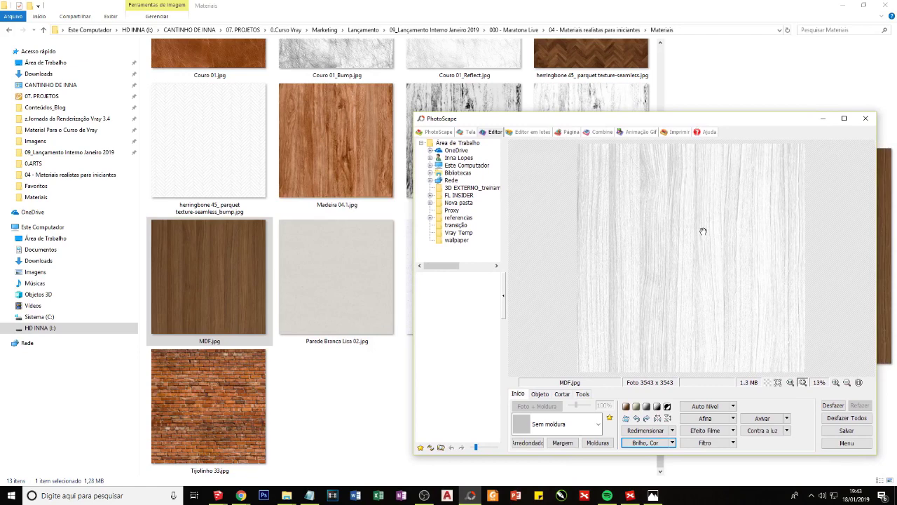
- Save the pale grey texture as MDF_REFLECT.jpg in Materiais, then undo the last adjustment
{"action": "scroll", "coordinate": [295, 258], "scroll_direction": "up", "scroll_amount": 2}
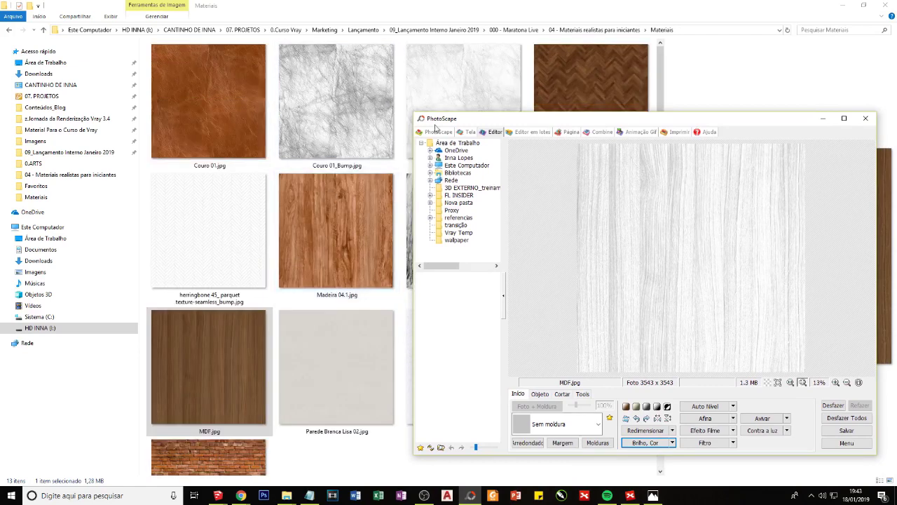
{"action": "left_click_drag", "start_coordinate": [439, 124], "coordinate": [146, 220]}
{"action": "mouse_move", "coordinate": [445, 229]}
{"action": "left_mouse_down"}
{"action": "mouse_move", "coordinate": [491, 254]}
{"action": "mouse_move", "coordinate": [403, 195]}
{"action": "left_mouse_up"}
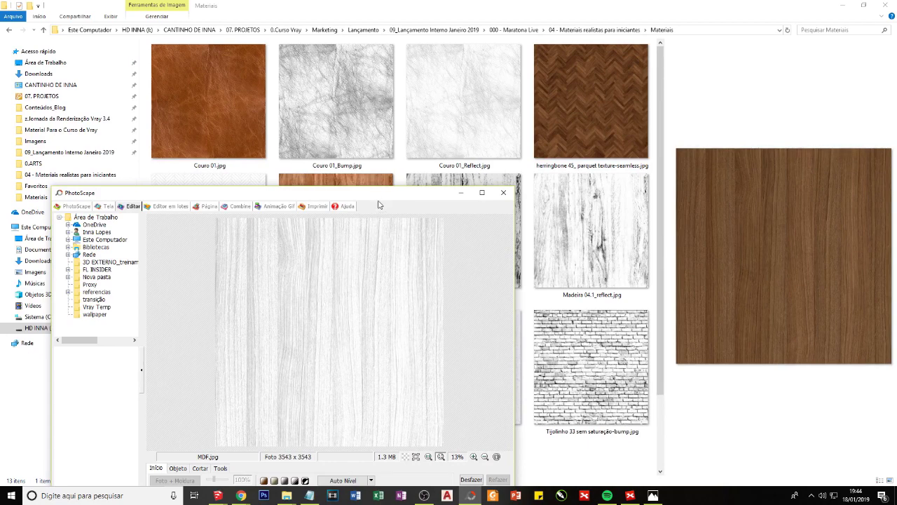
{"action": "left_click_drag", "start_coordinate": [378, 204], "coordinate": [376, 87]}
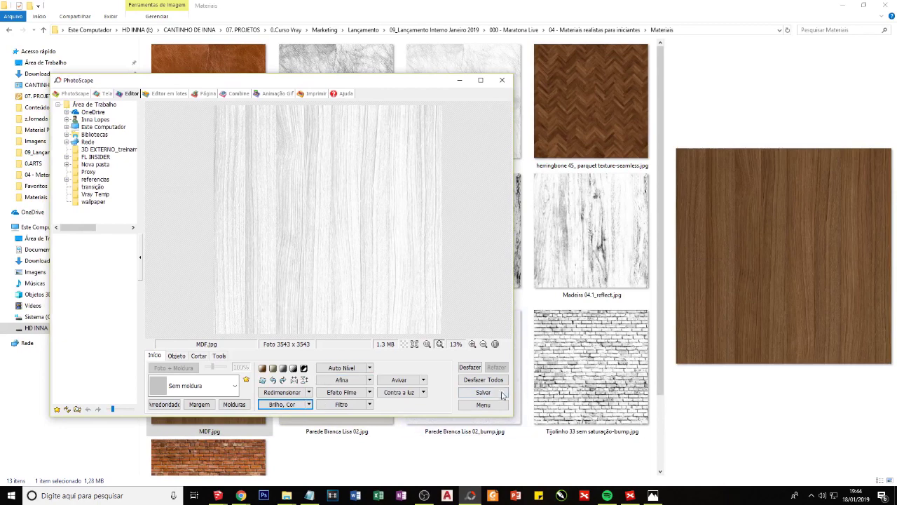
{"action": "left_click", "coordinate": [501, 396]}
{"action": "left_click", "coordinate": [191, 250]}
{"action": "type", "text": "MDF_REFLE"}
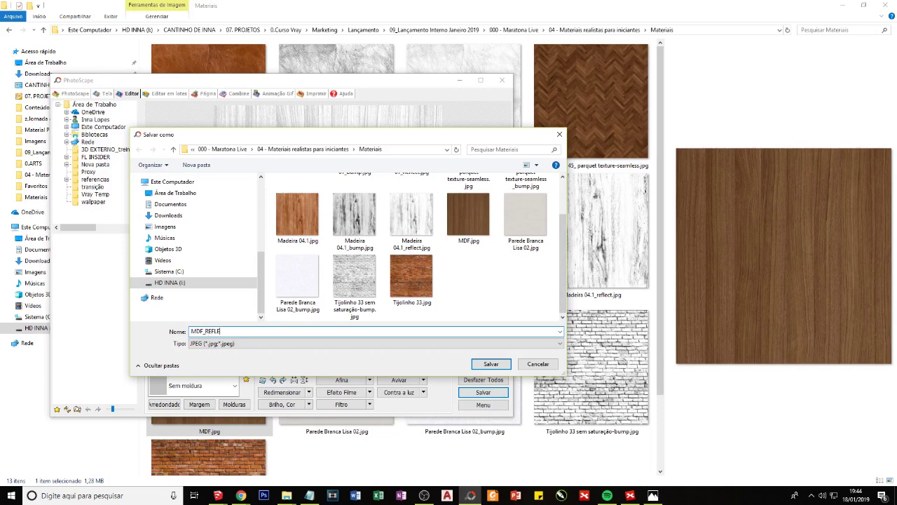
{"action": "type", "text": "CT"}
{"action": "key", "text": "Return"}
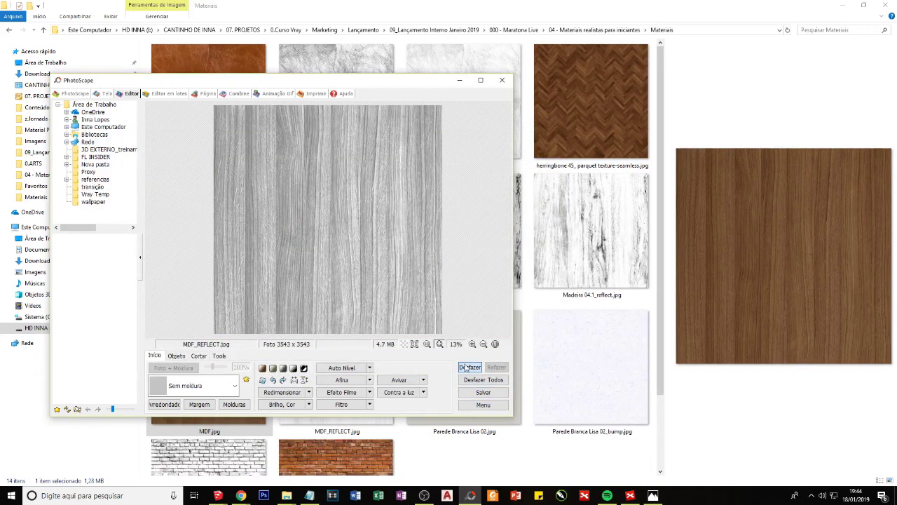
{"action": "left_click", "coordinate": [468, 367]}
- Brighten the MDF_REFLECT texture to 80 with contrast 39 and apply
{"action": "left_click", "coordinate": [282, 404]}
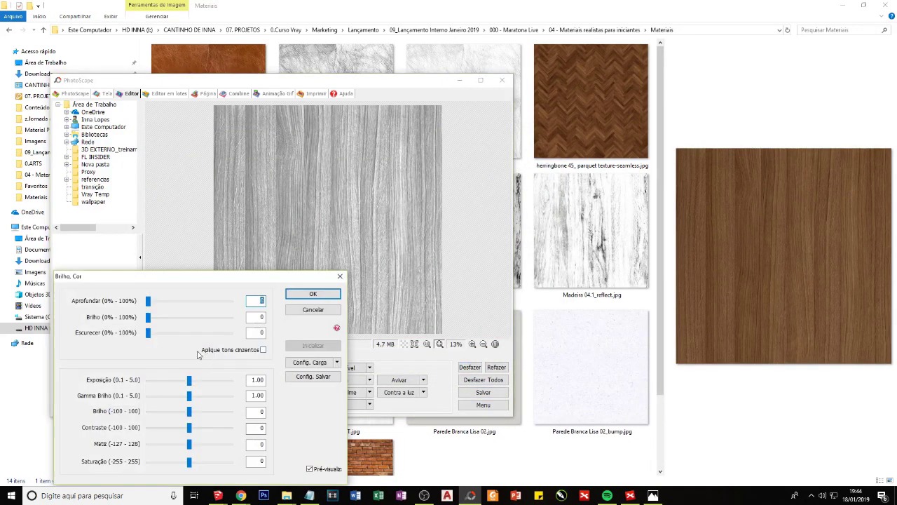
{"action": "left_click_drag", "start_coordinate": [188, 414], "coordinate": [231, 412]}
{"action": "mouse_move", "coordinate": [189, 427]}
{"action": "left_mouse_down"}
{"action": "mouse_move", "coordinate": [210, 428]}
{"action": "mouse_move", "coordinate": [215, 411]}
{"action": "mouse_move", "coordinate": [222, 428]}
{"action": "left_mouse_up"}
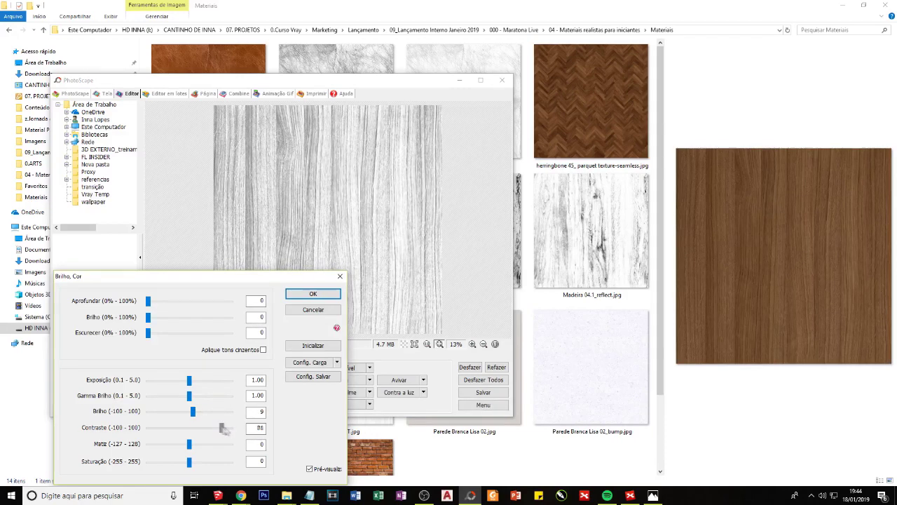
{"action": "key", "text": "Return"}
- Try brightness 100, cancel it, and minimize the PhotoScape editor
{"action": "left_click", "coordinate": [188, 393]}
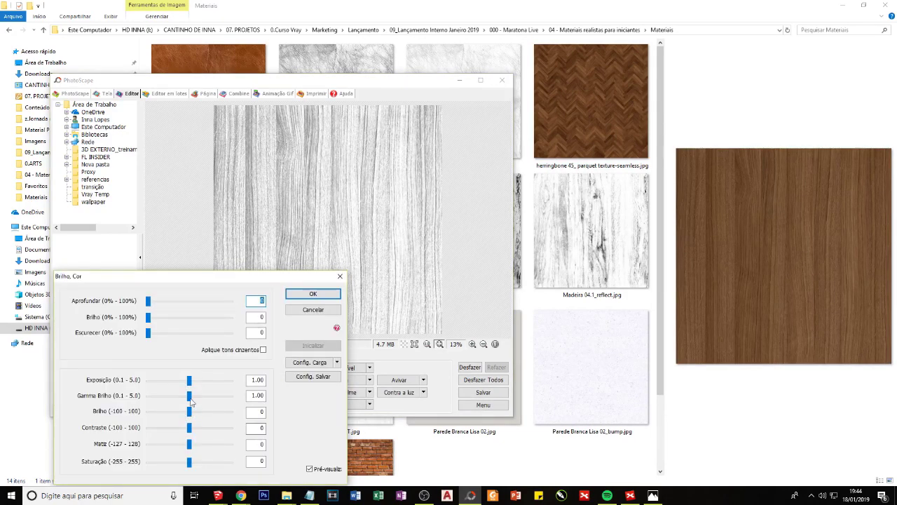
{"action": "left_click_drag", "start_coordinate": [190, 416], "coordinate": [235, 414]}
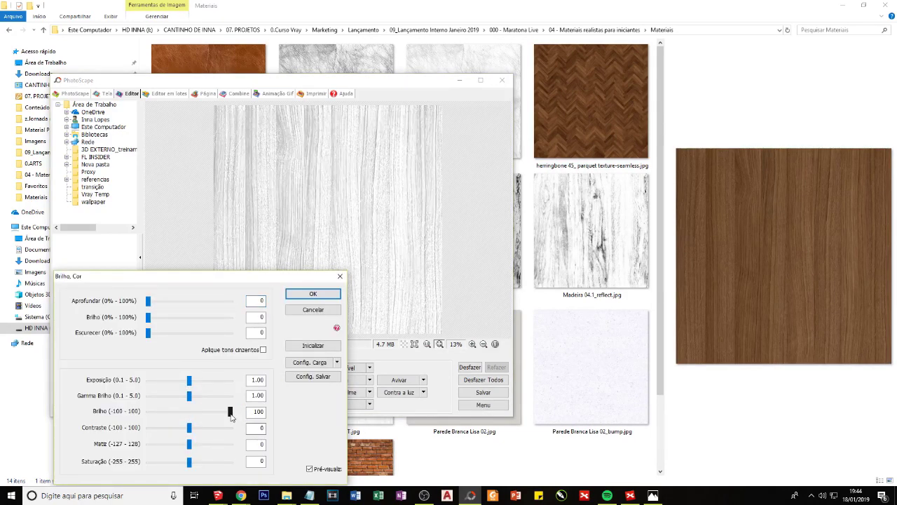
{"action": "left_click", "coordinate": [317, 313]}
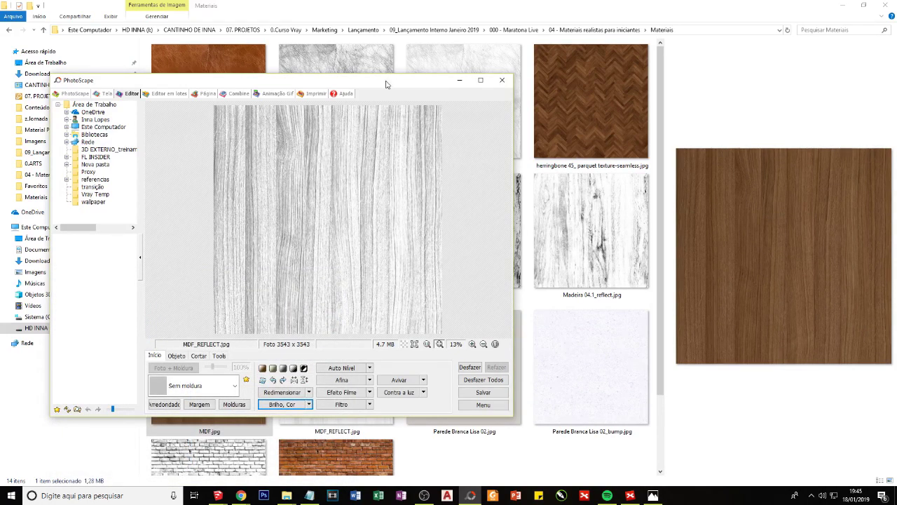
{"action": "left_click_drag", "start_coordinate": [386, 84], "coordinate": [589, 105]}
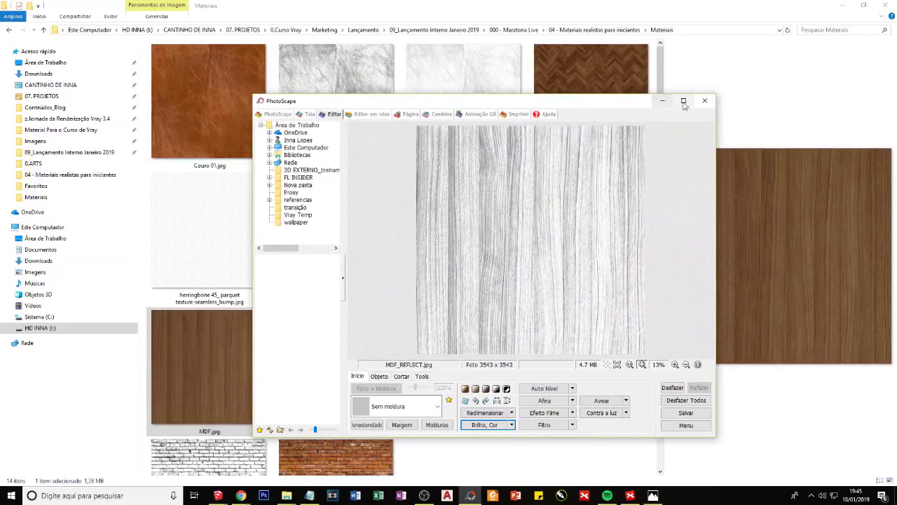
{"action": "left_click", "coordinate": [663, 101]}
- Preview MDF_REFLECT.jpg in File Explorer's preview pane beside MDF.jpg
{"action": "left_click", "coordinate": [342, 367]}
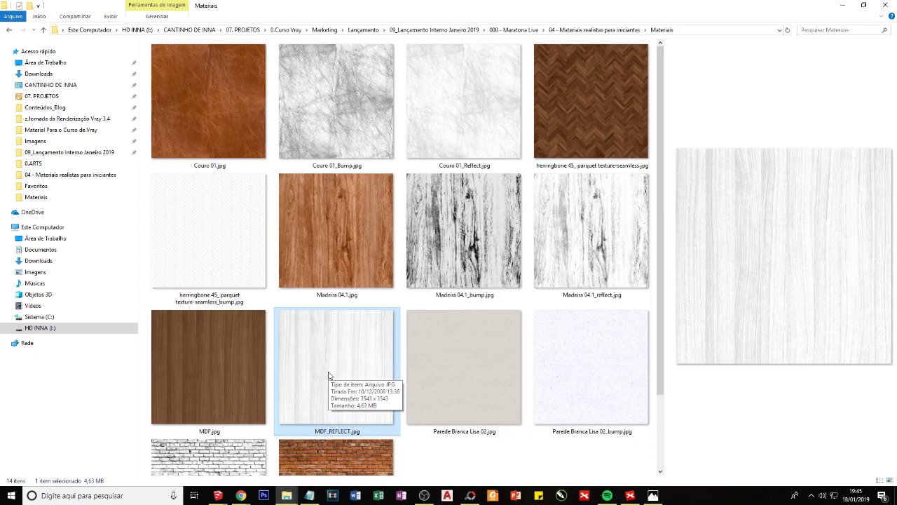
{"action": "left_click", "coordinate": [226, 500]}
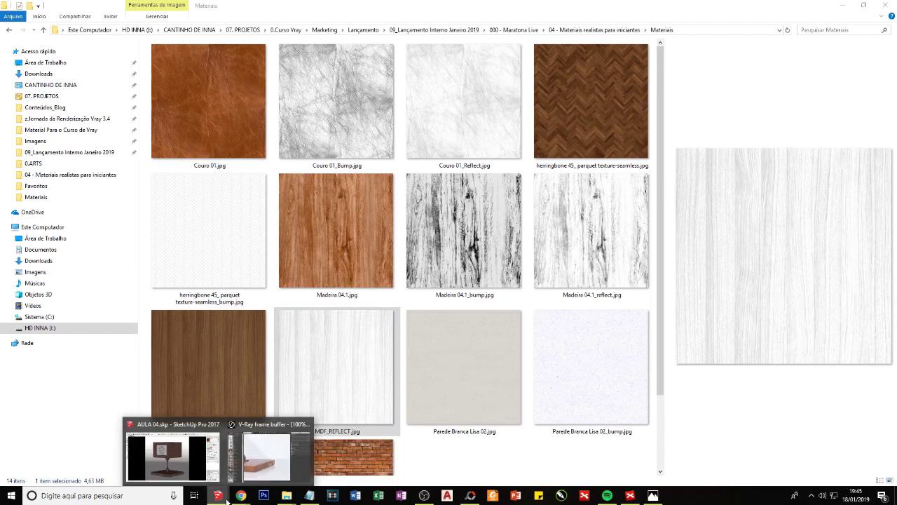
{"action": "left_click", "coordinate": [488, 446]}
{"action": "left_click", "coordinate": [365, 361]}
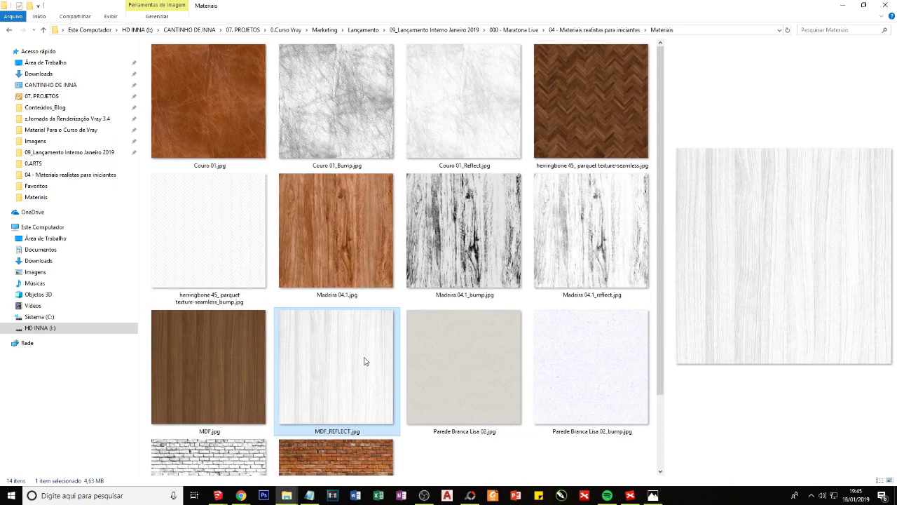
- Step through three sample renders in Windows Photos, then minimize the viewer
{"action": "left_click", "coordinate": [652, 495]}
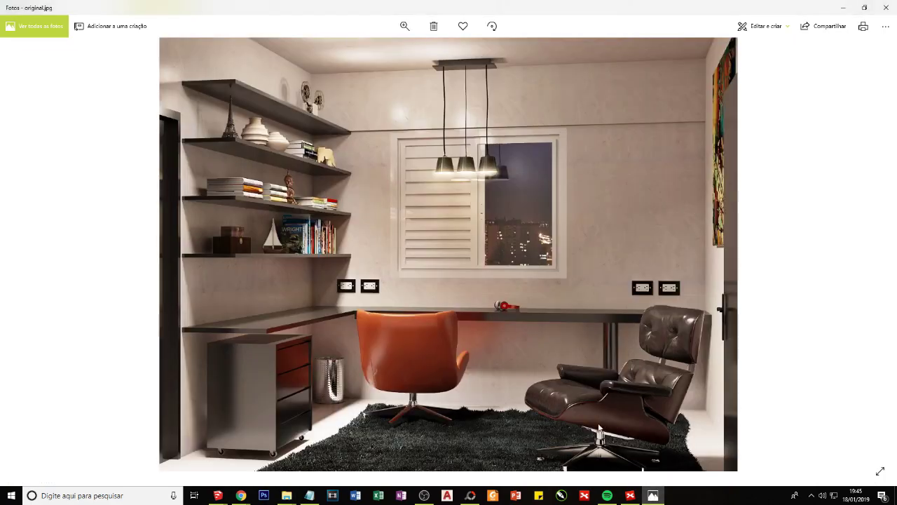
{"action": "key", "text": "Right"}
{"action": "key", "text": "Right"}
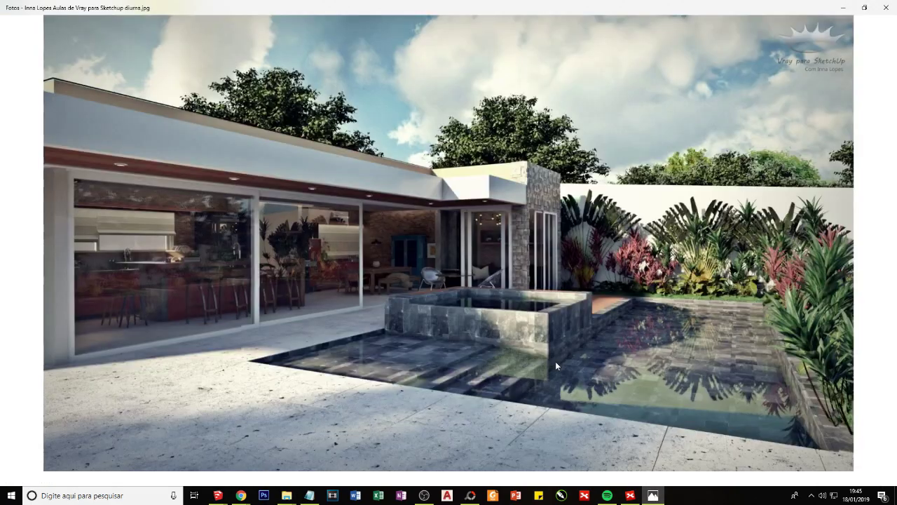
{"action": "key", "text": "Right"}
{"action": "key", "text": "Right"}
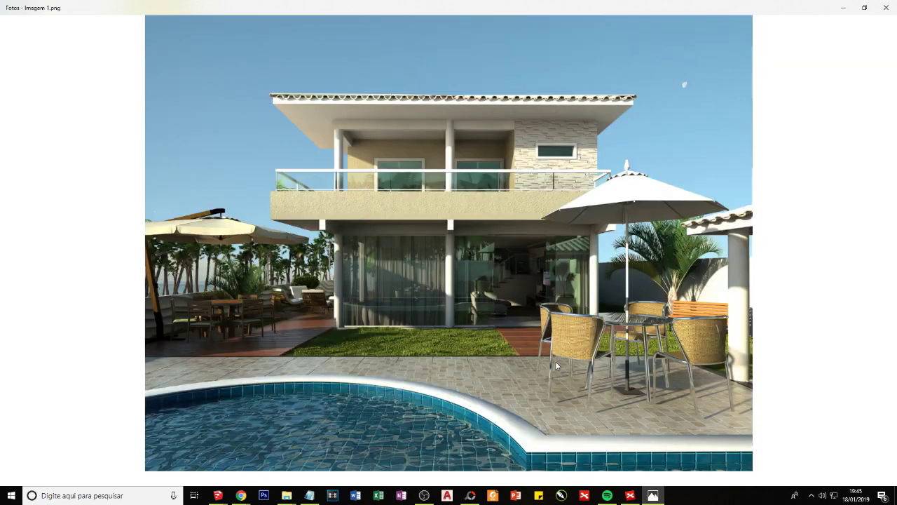
{"action": "key", "text": "Right"}
{"action": "key", "text": "Right"}
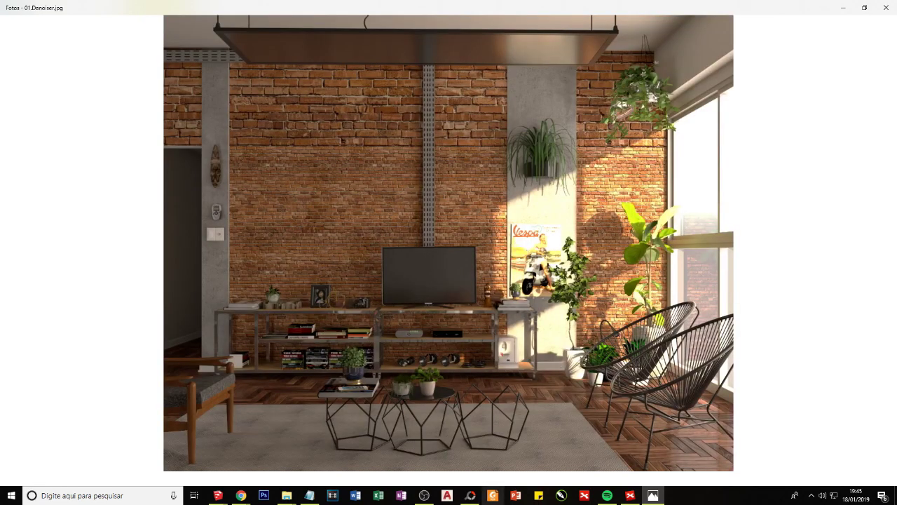
{"action": "left_click", "coordinate": [653, 494]}
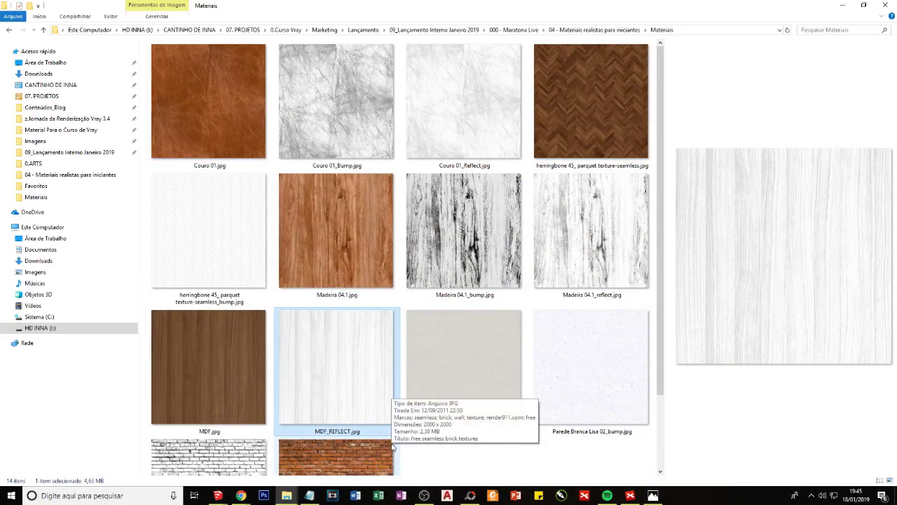
{"action": "mouse_move", "coordinate": [217, 495]}
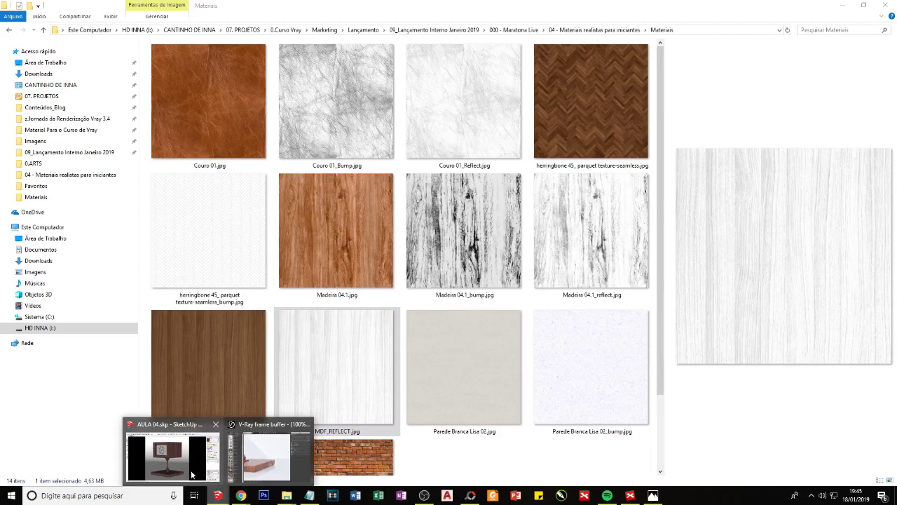
- Map MDF_REFLECT.jpg as a Bitmap into Generic2's Reflect channel and return to its parameters
{"action": "left_click", "coordinate": [195, 462]}
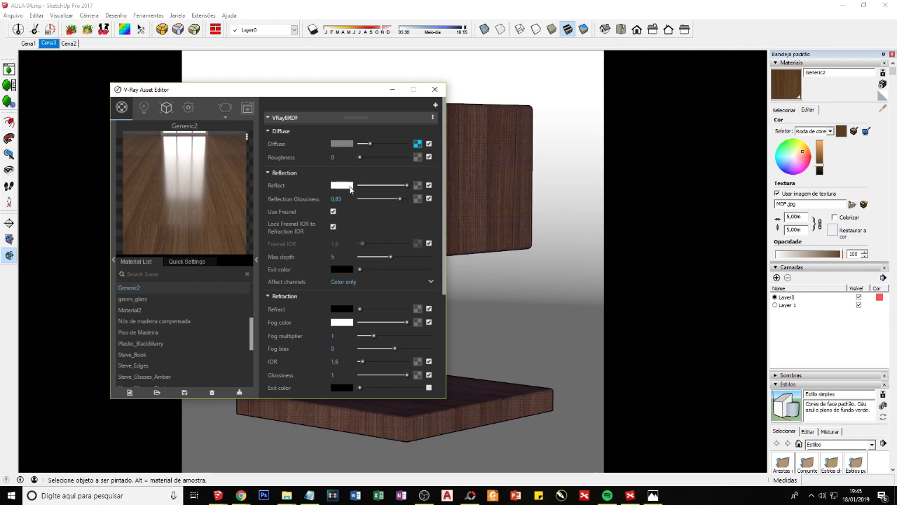
{"action": "left_click", "coordinate": [418, 185]}
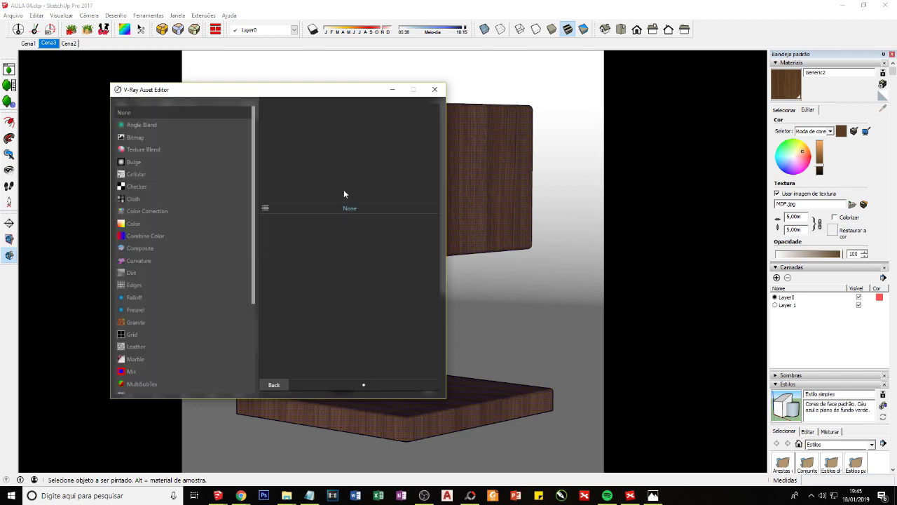
{"action": "left_click", "coordinate": [133, 138]}
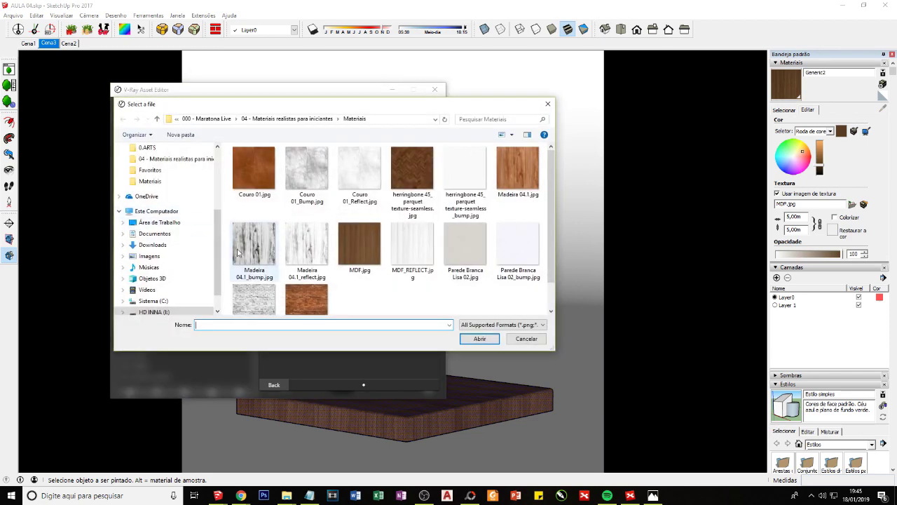
{"action": "scroll", "coordinate": [337, 247], "scroll_direction": "down", "scroll_amount": 1}
{"action": "left_click", "coordinate": [412, 210]}
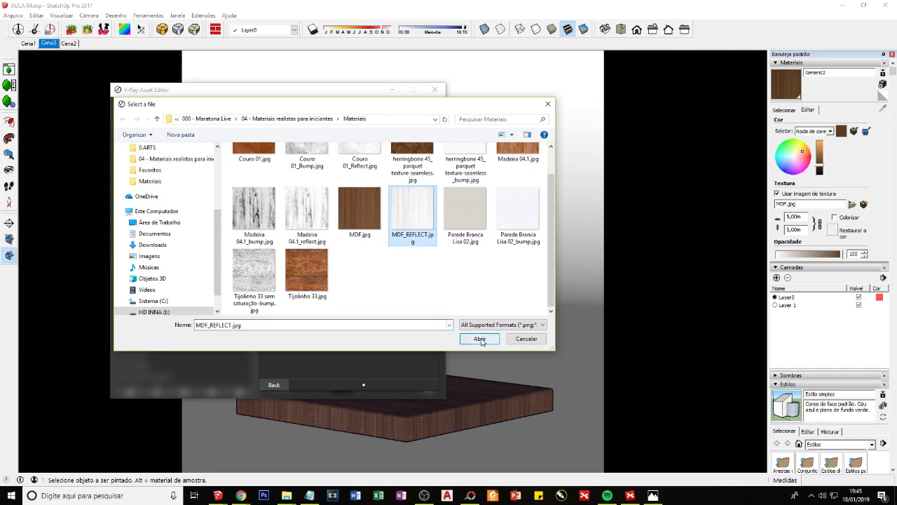
{"action": "left_click", "coordinate": [480, 338]}
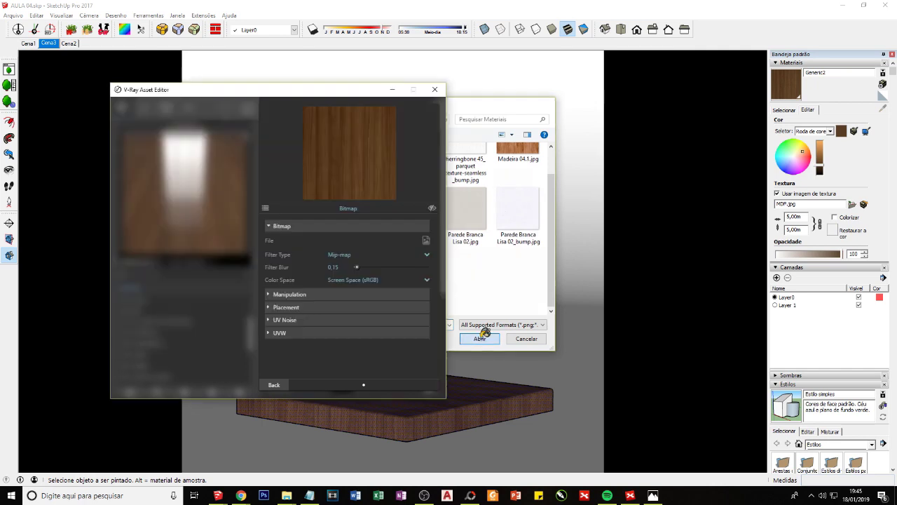
{"action": "left_click", "coordinate": [273, 385]}
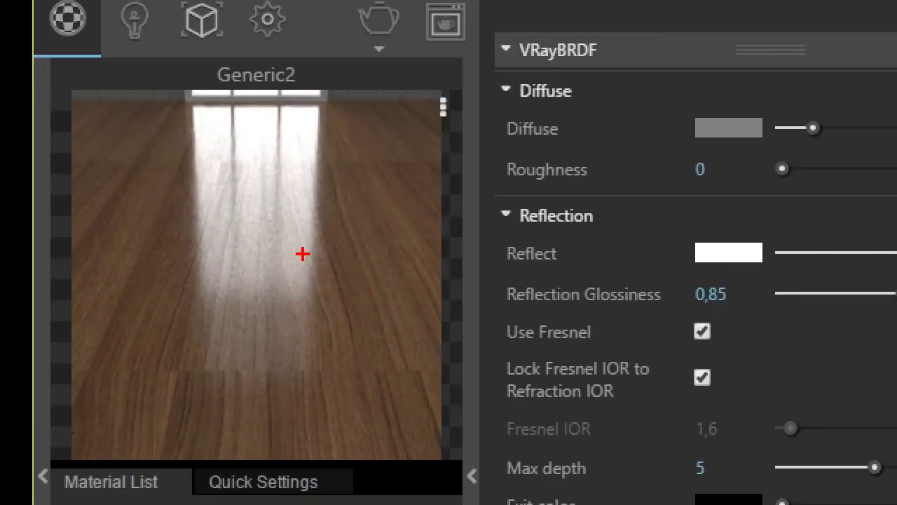
- Save a copy of the texture in PhotoScape as MDF_BUMP.jpg and close PhotoScape
{"action": "left_click_drag", "start_coordinate": [304, 253], "coordinate": [247, 149]}
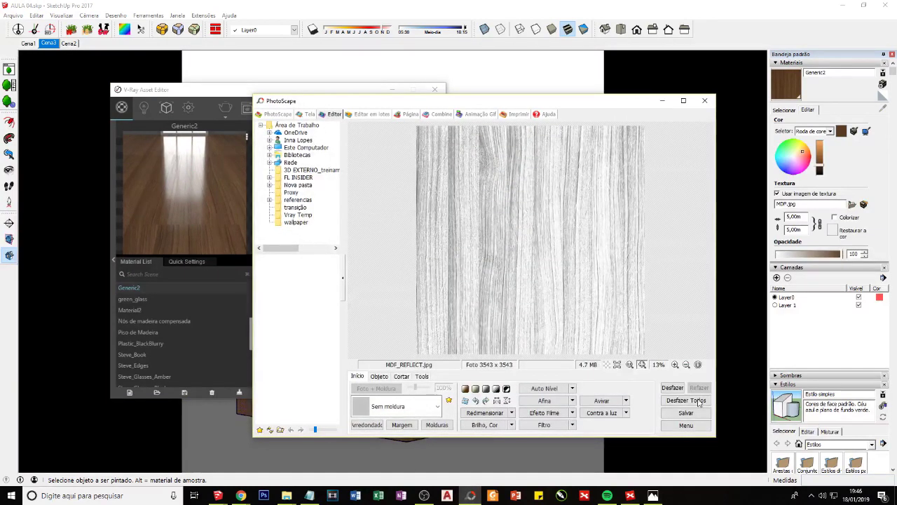
{"action": "left_click", "coordinate": [686, 413]}
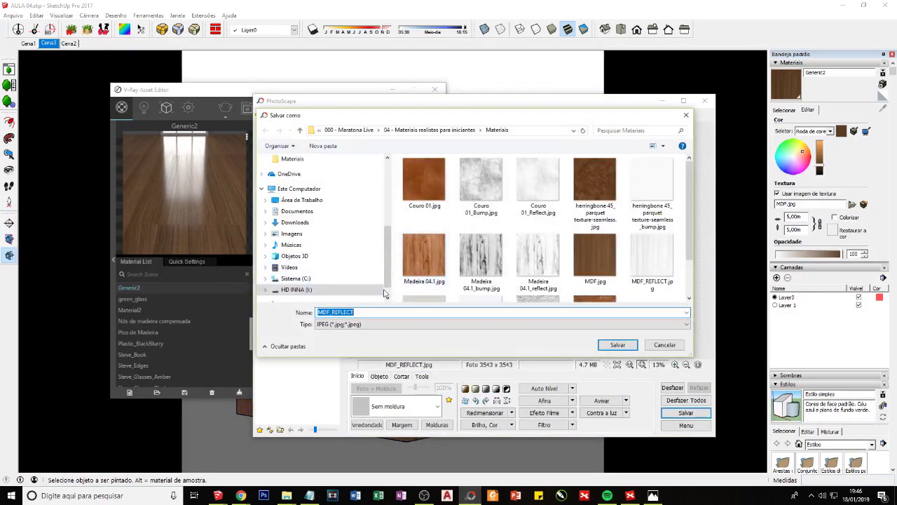
{"action": "scroll", "coordinate": [401, 292], "scroll_direction": "down", "scroll_amount": 1}
{"action": "left_click", "coordinate": [340, 312]}
{"action": "left_click_drag", "start_coordinate": [329, 312], "coordinate": [355, 312]}
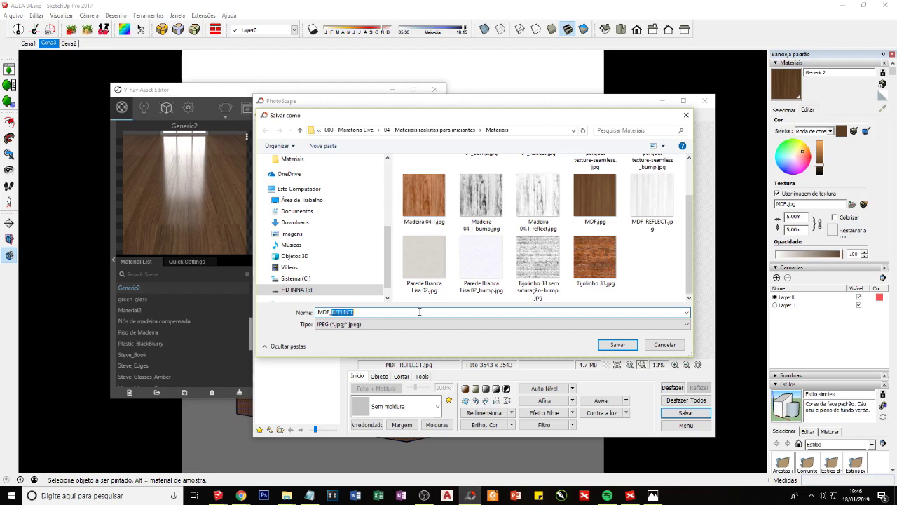
{"action": "type", "text": "BUMP"}
{"action": "key", "text": "Return"}
{"action": "left_click", "coordinate": [704, 100]}
- Load MDF_BUMP.jpg into the Reflect bitmap and return to the main material parameters
{"action": "left_click", "coordinate": [417, 185]}
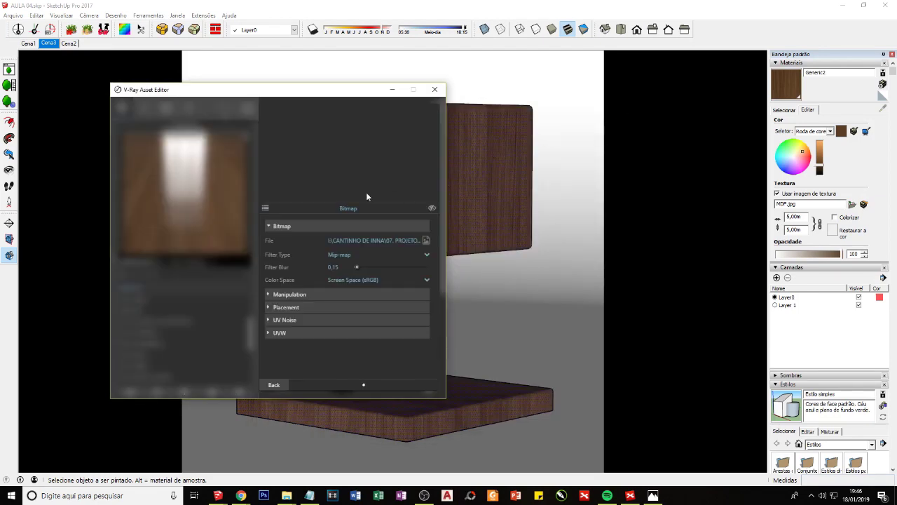
{"action": "left_click", "coordinate": [426, 240]}
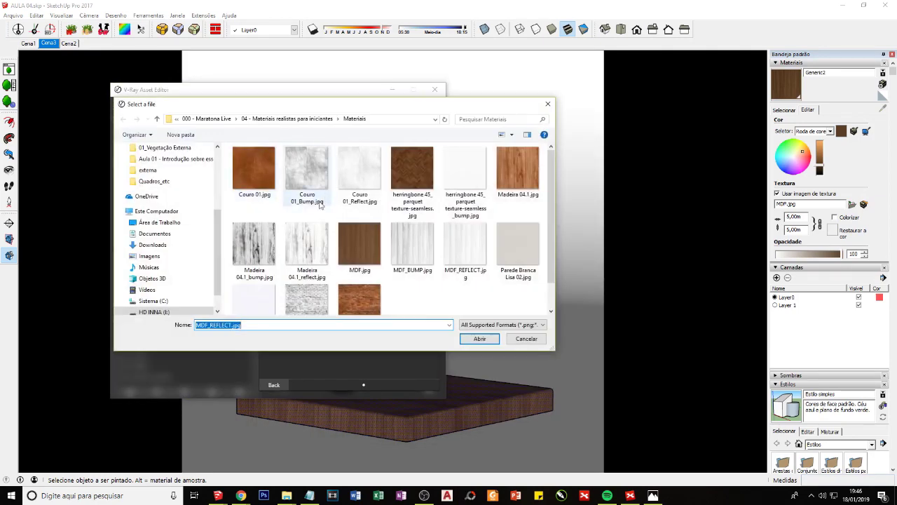
{"action": "scroll", "coordinate": [311, 263], "scroll_direction": "down", "scroll_amount": 1}
{"action": "left_click", "coordinate": [412, 209]}
{"action": "left_click", "coordinate": [480, 338]}
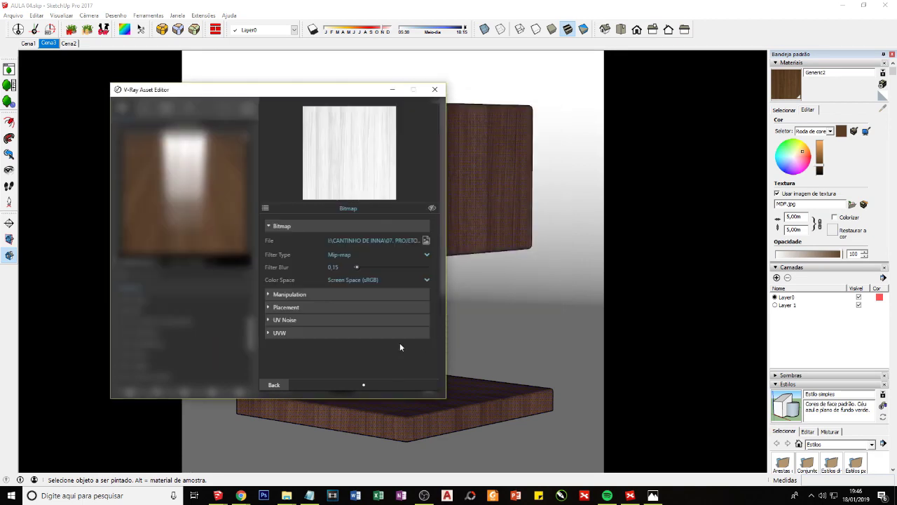
{"action": "left_click", "coordinate": [274, 385]}
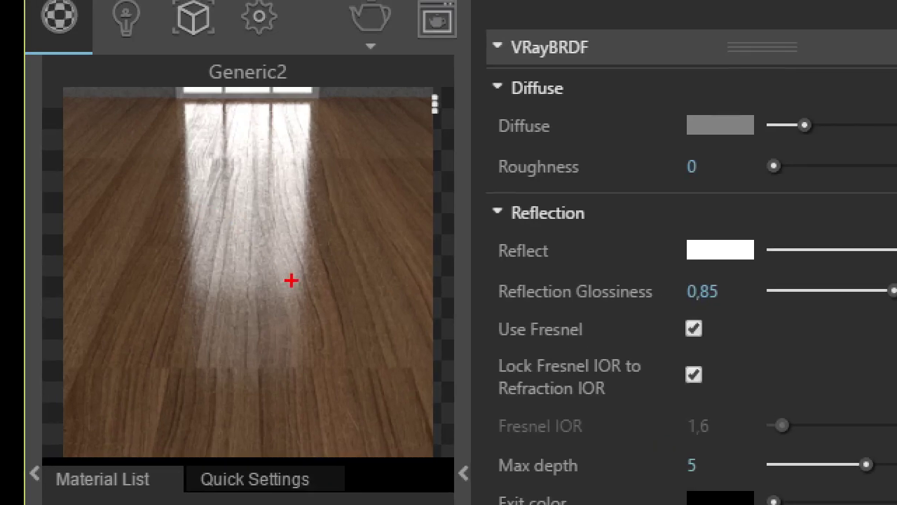
- Reload MDF_REFLECT.jpg as the Reflect bitmap and go back to the main parameters
{"action": "left_click_drag", "start_coordinate": [190, 201], "coordinate": [202, 209]}
{"action": "mouse_move", "coordinate": [264, 289]}
{"action": "left_mouse_down"}
{"action": "mouse_move", "coordinate": [259, 151]}
{"action": "mouse_move", "coordinate": [219, 118]}
{"action": "left_mouse_up"}
{"action": "key", "text": "Escape"}
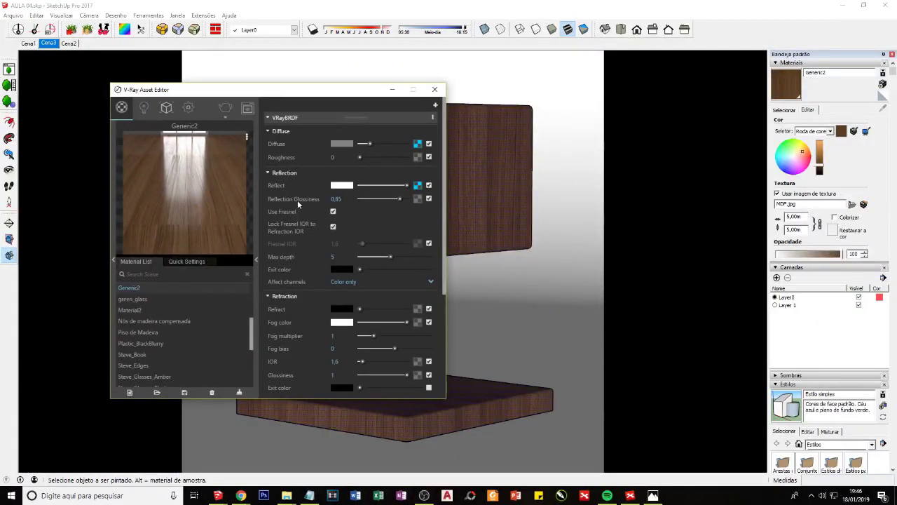
{"action": "left_click", "coordinate": [418, 185]}
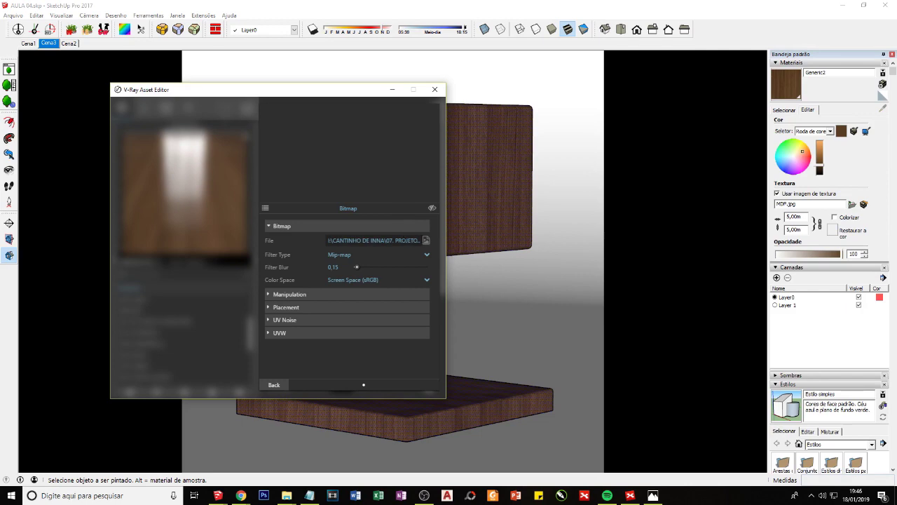
{"action": "left_click", "coordinate": [398, 242]}
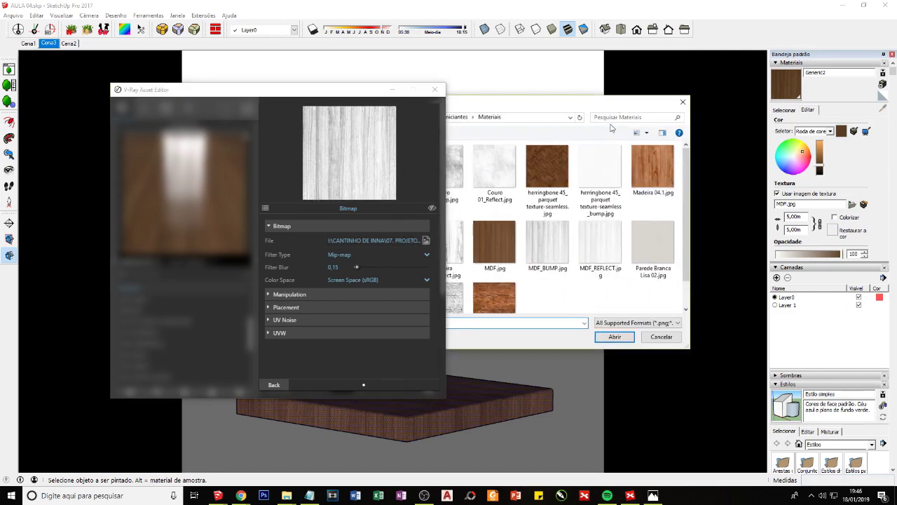
{"action": "left_click", "coordinate": [614, 336]}
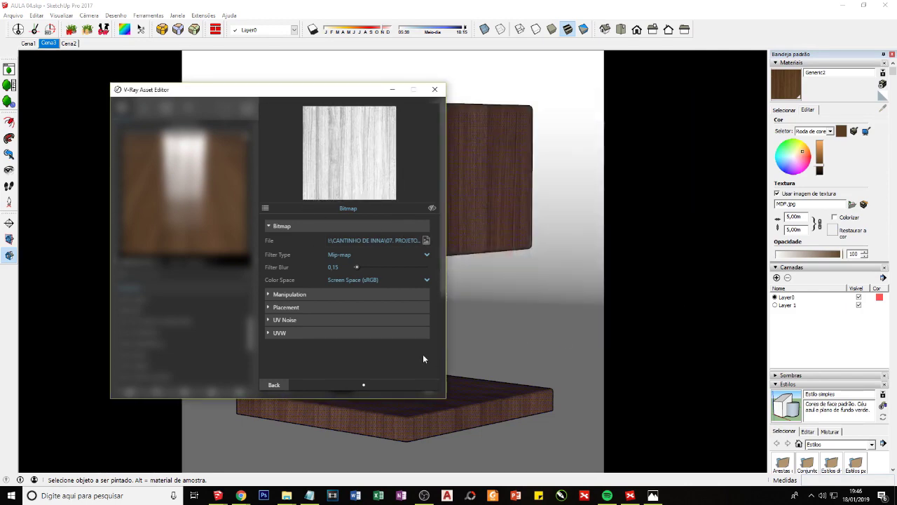
{"action": "left_click", "coordinate": [275, 384]}
- Collapse the main BRDF settings and expand Maps to reveal the Bump section
{"action": "left_click", "coordinate": [282, 118]}
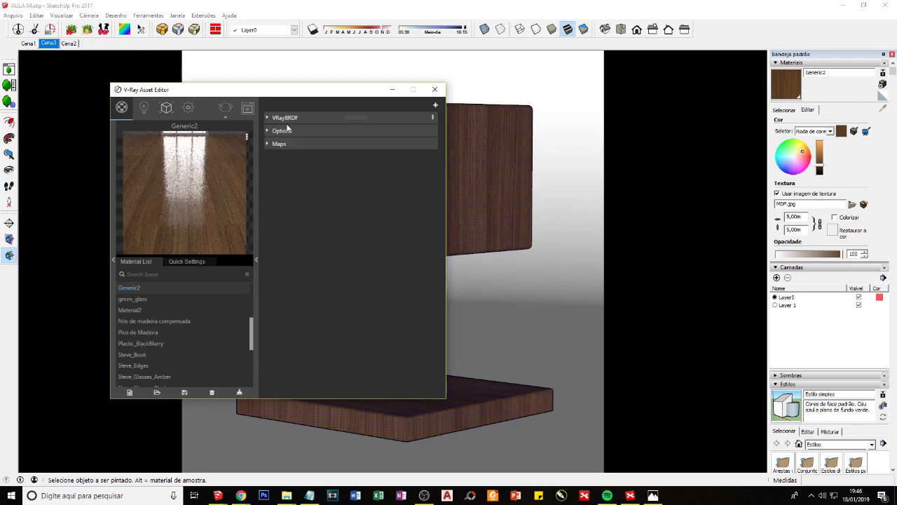
{"action": "left_click", "coordinate": [279, 144]}
{"action": "left_click", "coordinate": [281, 157]}
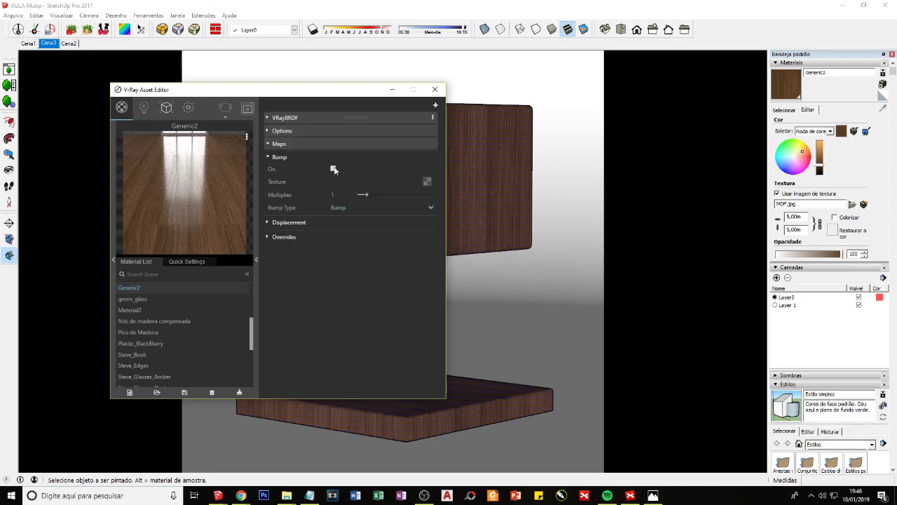
{"action": "left_click", "coordinate": [292, 117]}
{"action": "left_click", "coordinate": [290, 119]}
{"action": "left_click", "coordinate": [284, 143]}
{"action": "left_click", "coordinate": [284, 145]}
{"action": "left_click", "coordinate": [288, 117]}
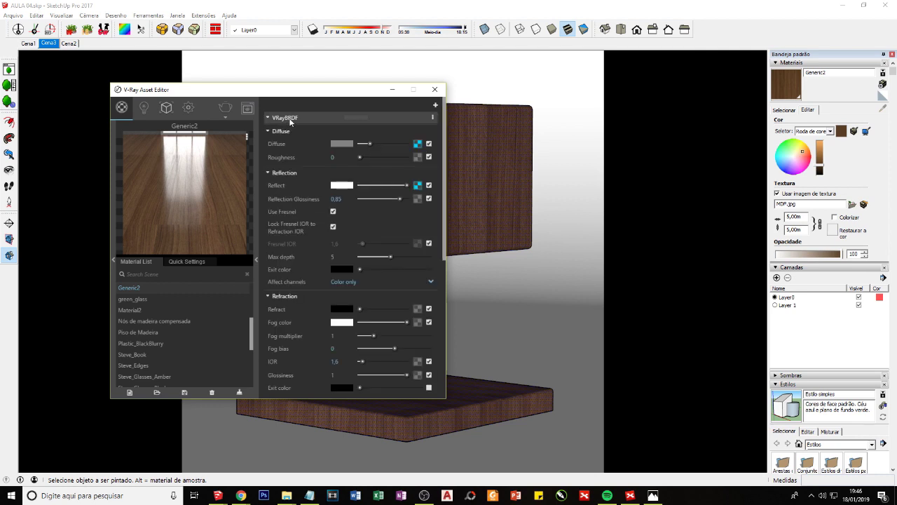
{"action": "left_click", "coordinate": [295, 118]}
{"action": "left_click", "coordinate": [295, 118]}
{"action": "left_click", "coordinate": [303, 116]}
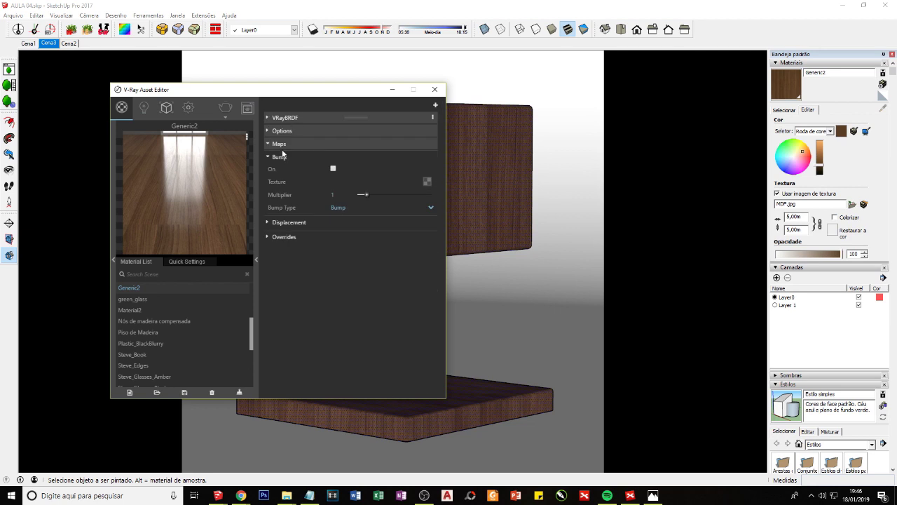
{"action": "left_click", "coordinate": [281, 146]}
{"action": "left_click", "coordinate": [281, 146]}
- Assign MDF_REFLECT.jpg as a bitmap texture in the Bump slot
{"action": "left_click", "coordinate": [426, 181]}
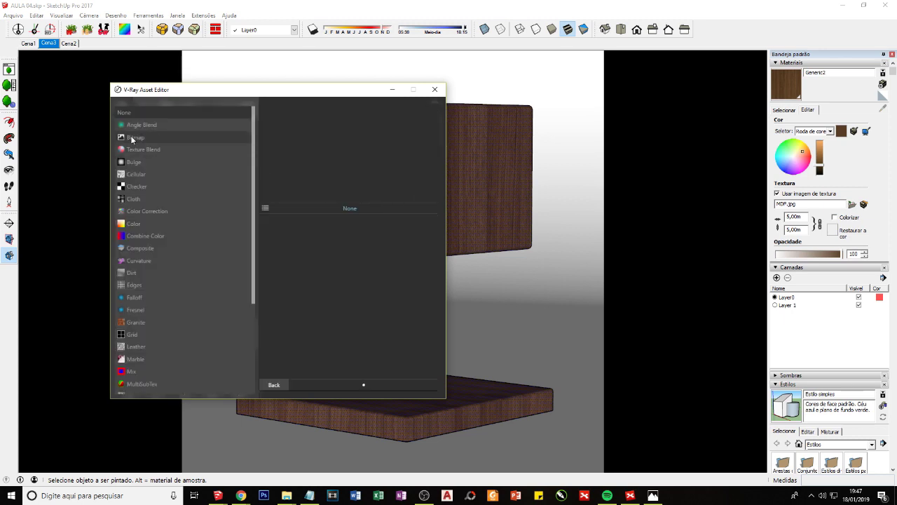
{"action": "left_click", "coordinate": [132, 138]}
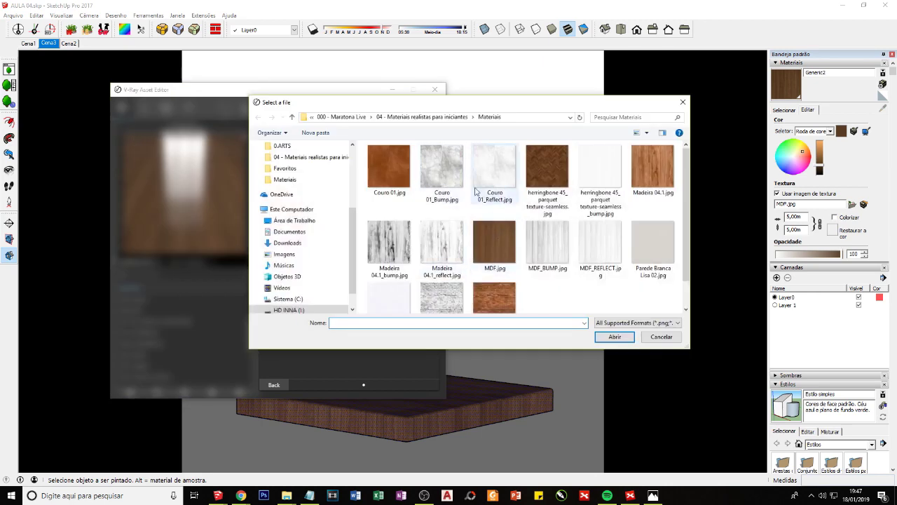
{"action": "left_click", "coordinate": [547, 242]}
{"action": "left_click", "coordinate": [601, 242]}
{"action": "left_click", "coordinate": [615, 337]}
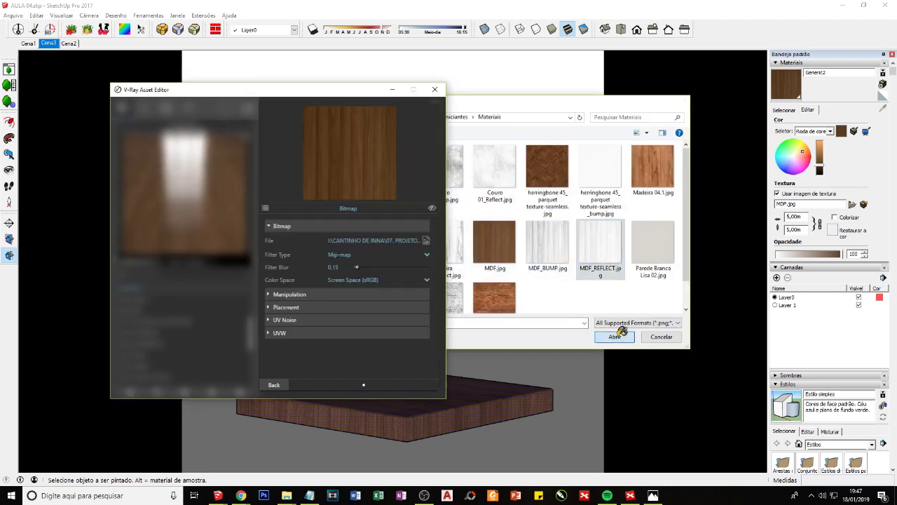
{"action": "left_click", "coordinate": [280, 383]}
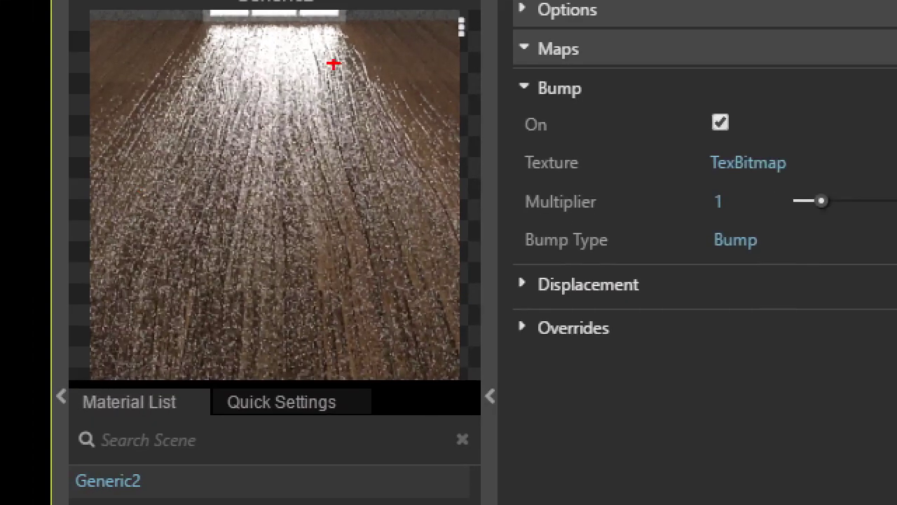
- Enter 0,01 as the Bump Multiplier, then refine it to 0,011
{"action": "mouse_move", "coordinate": [333, 64]}
{"action": "left_mouse_down"}
{"action": "mouse_move", "coordinate": [250, 365]}
{"action": "mouse_move", "coordinate": [211, 88]}
{"action": "left_mouse_up"}
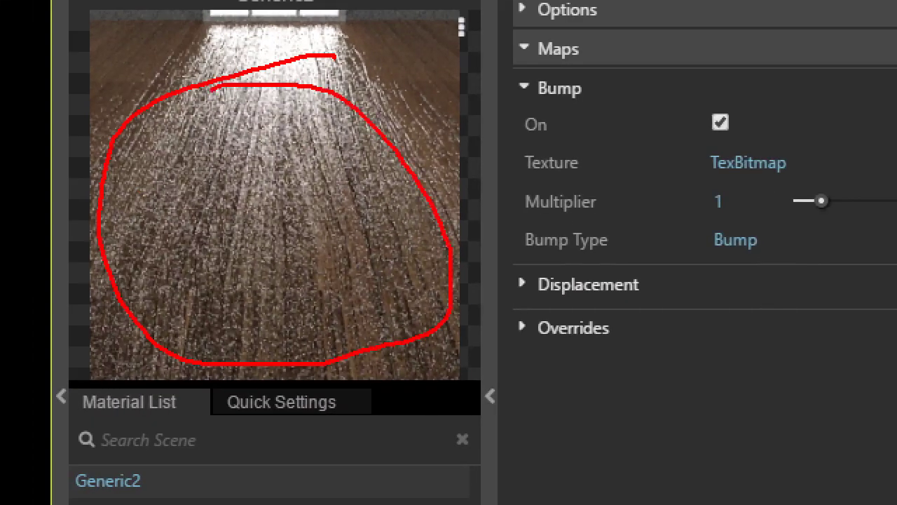
{"action": "left_click_drag", "start_coordinate": [720, 180], "coordinate": [729, 184]}
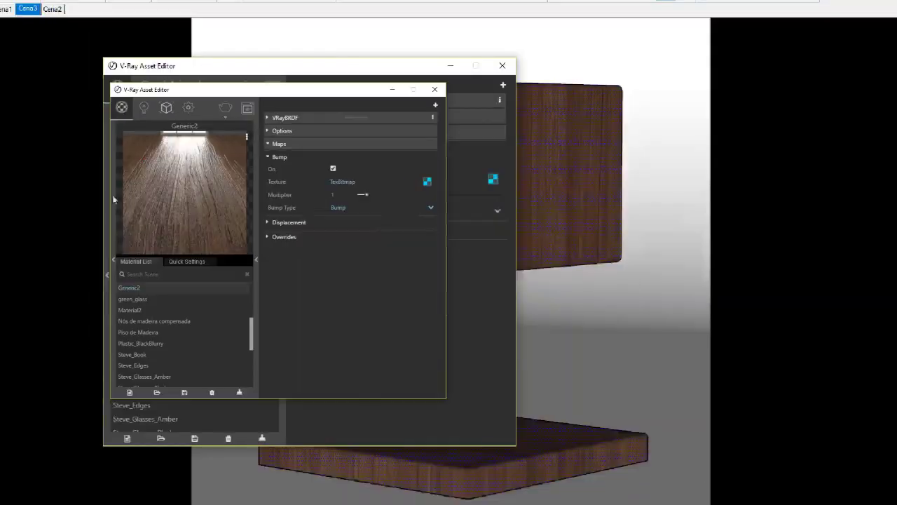
{"action": "type", "text": "0"}
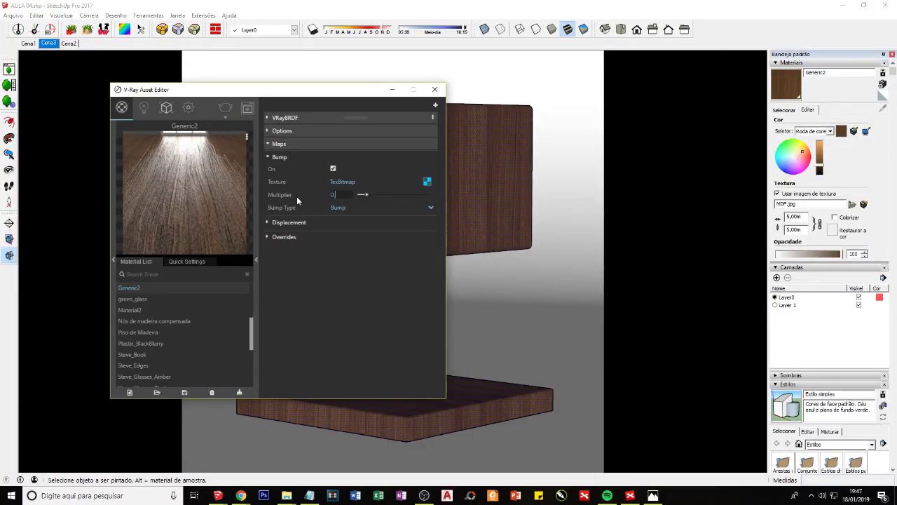
{"action": "type", "text": ",01"}
{"action": "key", "text": "Return"}
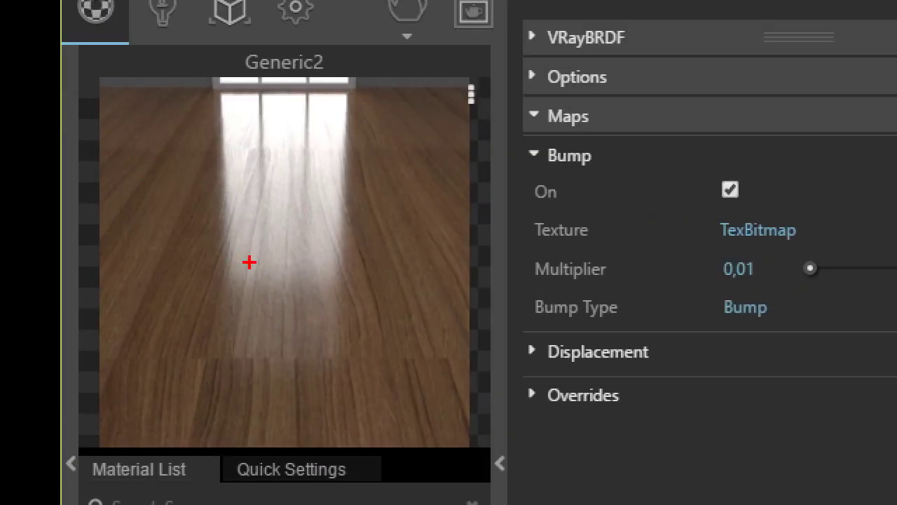
{"action": "left_click_drag", "start_coordinate": [200, 154], "coordinate": [329, 294]}
{"action": "key", "text": "Escape"}
{"action": "type", "text": "0,02"}
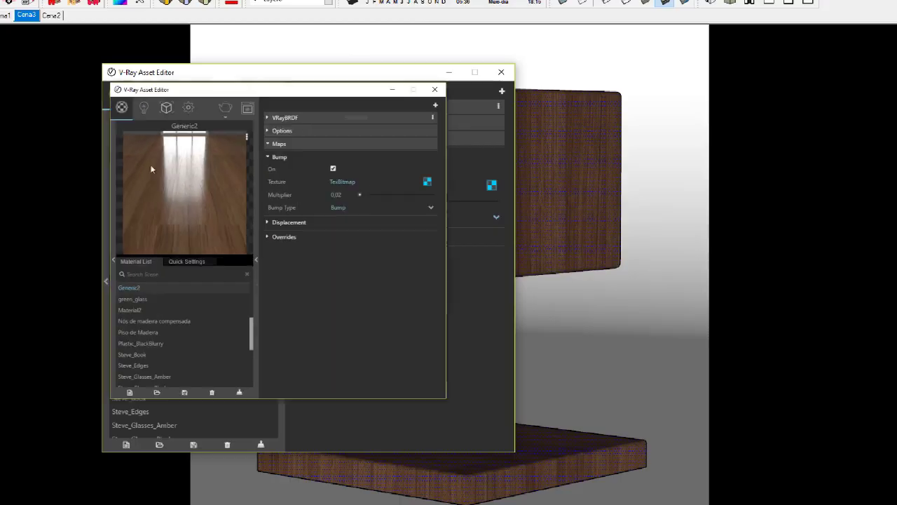
{"action": "type", "text": "1"}
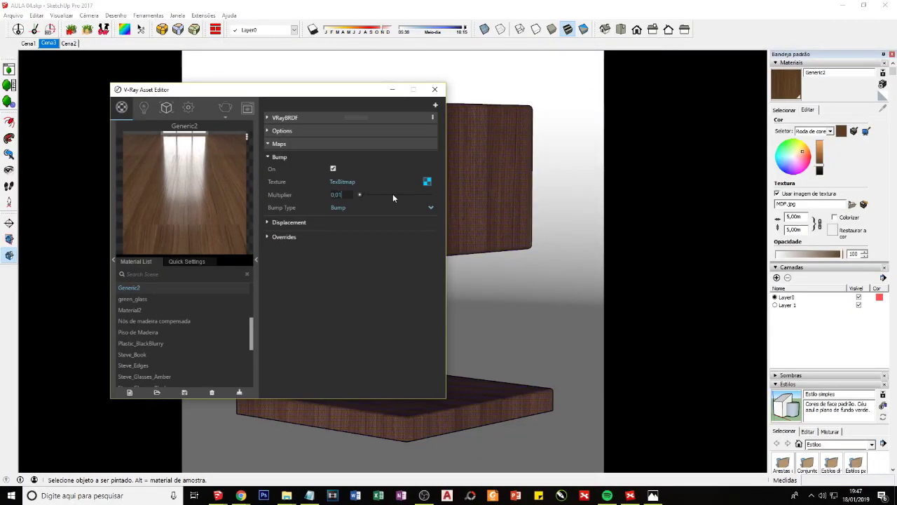
{"action": "type", "text": "1"}
{"action": "key", "text": "Return"}
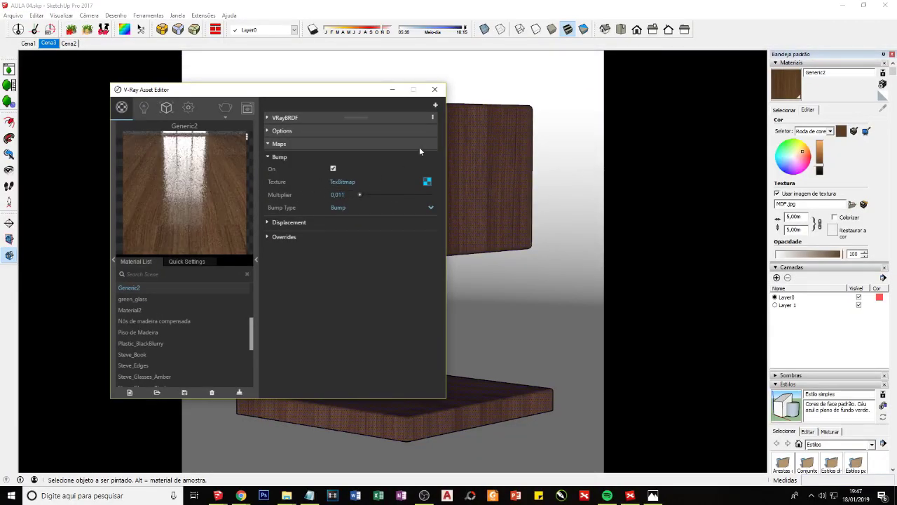
- Close the Asset Editor, render the stand in V-Ray and zoom into the frame buffer image
{"action": "left_click", "coordinate": [434, 89]}
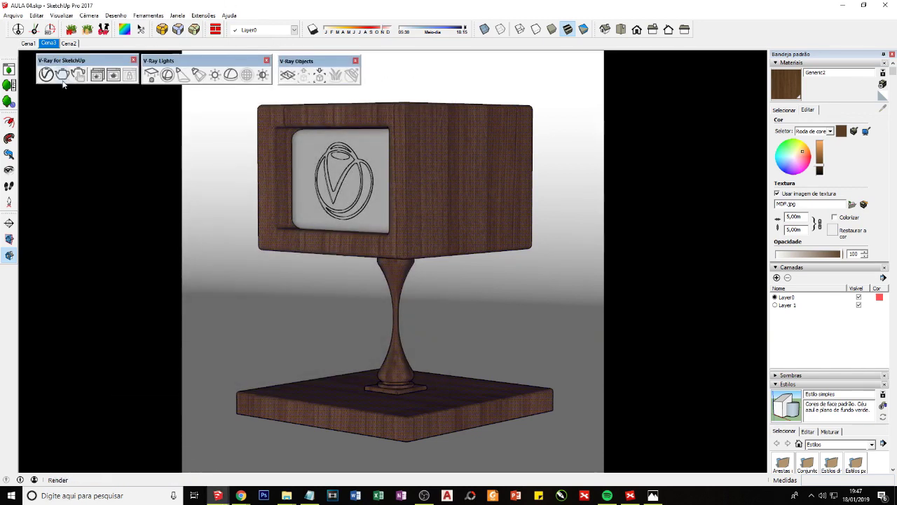
{"action": "left_click", "coordinate": [62, 75]}
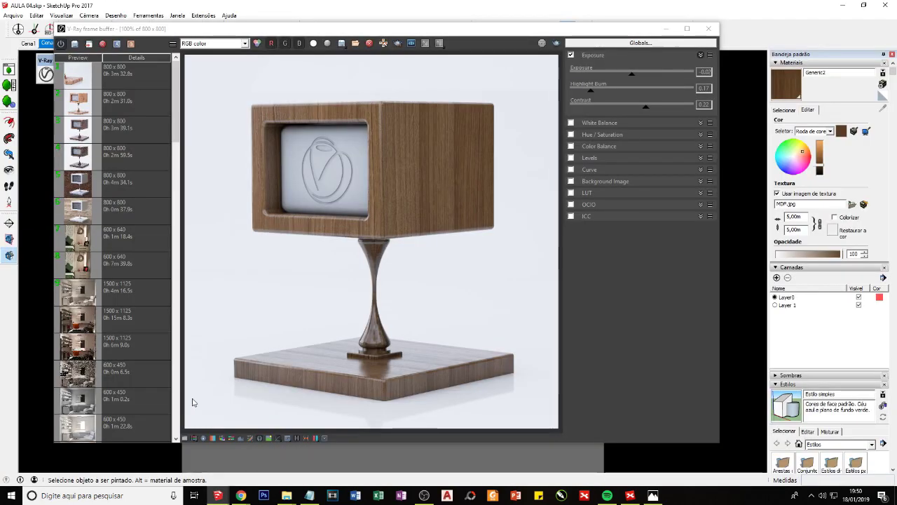
{"action": "scroll", "coordinate": [362, 382], "scroll_direction": "up", "scroll_amount": 2}
{"action": "left_click", "coordinate": [394, 429]}
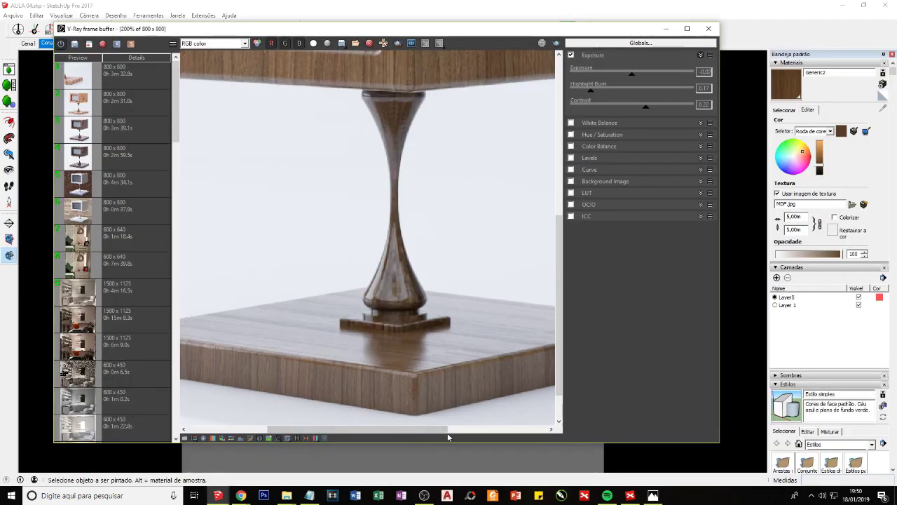
{"action": "left_click_drag", "start_coordinate": [436, 433], "coordinate": [490, 429]}
{"action": "scroll", "coordinate": [423, 356], "scroll_direction": "down", "scroll_amount": 1}
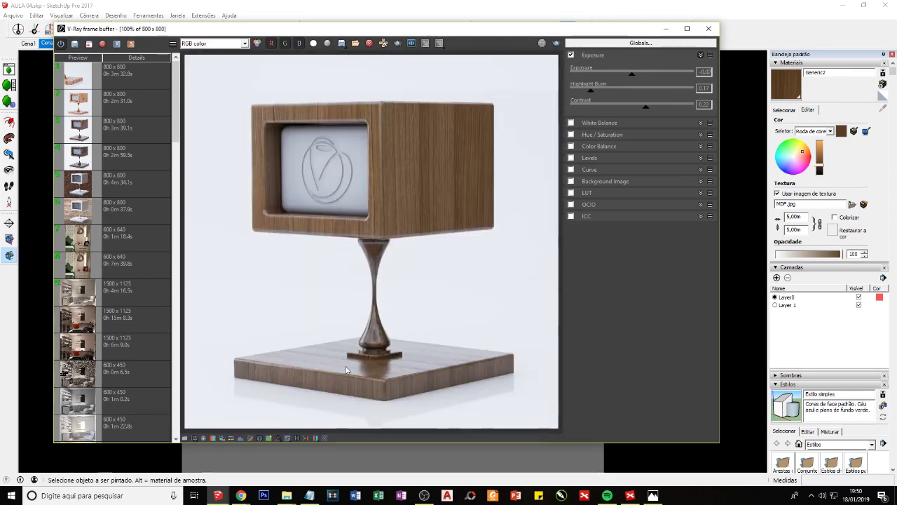
{"action": "scroll", "coordinate": [375, 369], "scroll_direction": "up", "scroll_amount": 1}
{"action": "scroll", "coordinate": [392, 363], "scroll_direction": "down", "scroll_amount": 1}
{"action": "scroll", "coordinate": [371, 370], "scroll_direction": "up", "scroll_amount": 1}
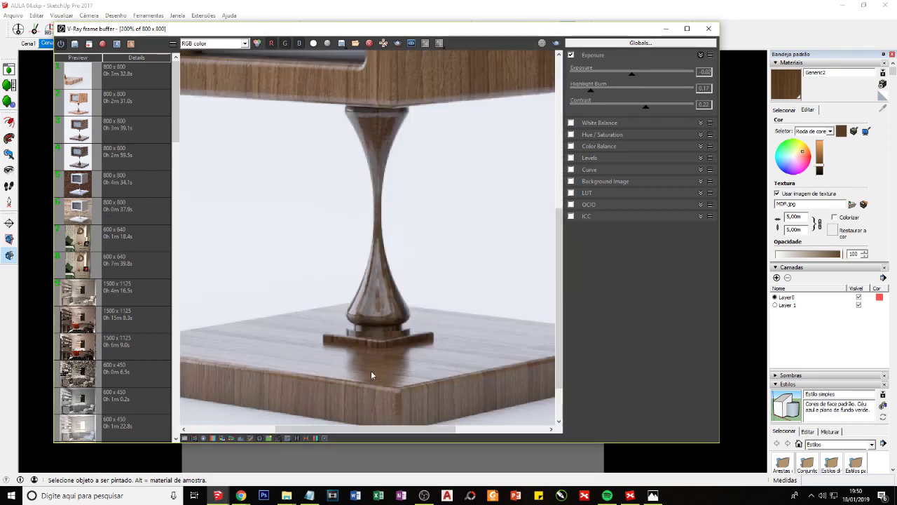
{"action": "scroll", "coordinate": [371, 369], "scroll_direction": "down", "scroll_amount": 1}
- Close the frame buffer, reopen Generic2 in the Asset Editor and open its Reflect bitmap
{"action": "left_click", "coordinate": [666, 28]}
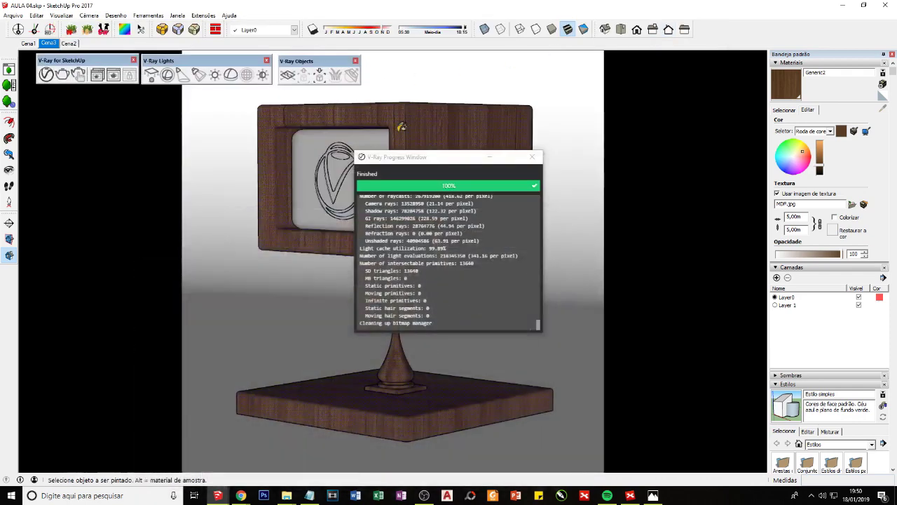
{"action": "left_click", "coordinate": [489, 158]}
{"action": "left_click", "coordinate": [45, 74]}
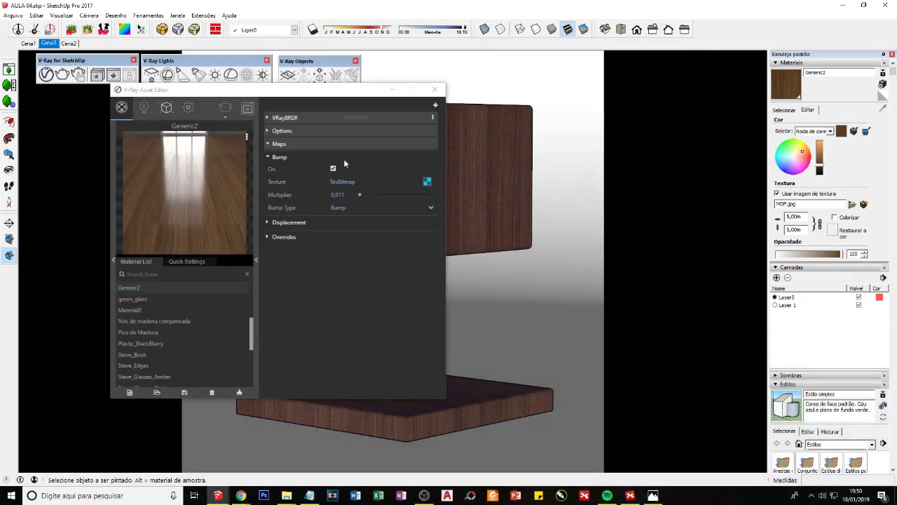
{"action": "left_click", "coordinate": [291, 119]}
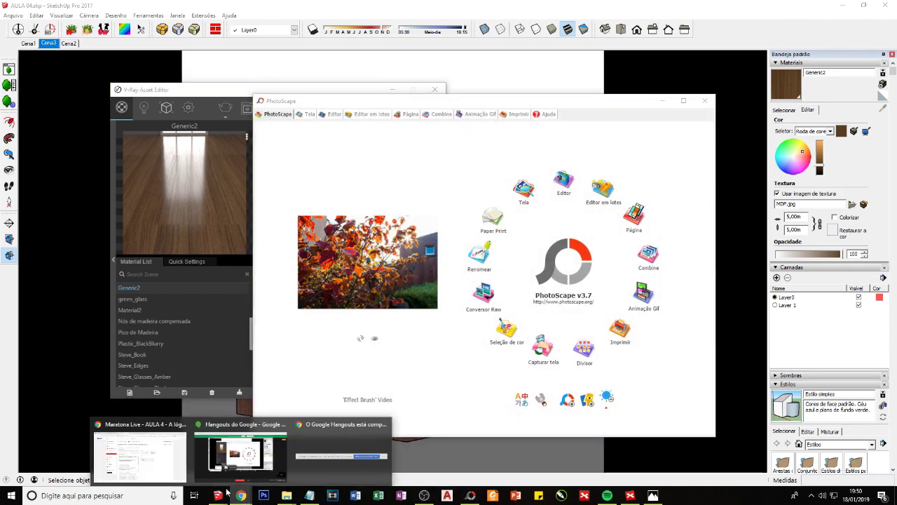
{"action": "left_click", "coordinate": [347, 150]}
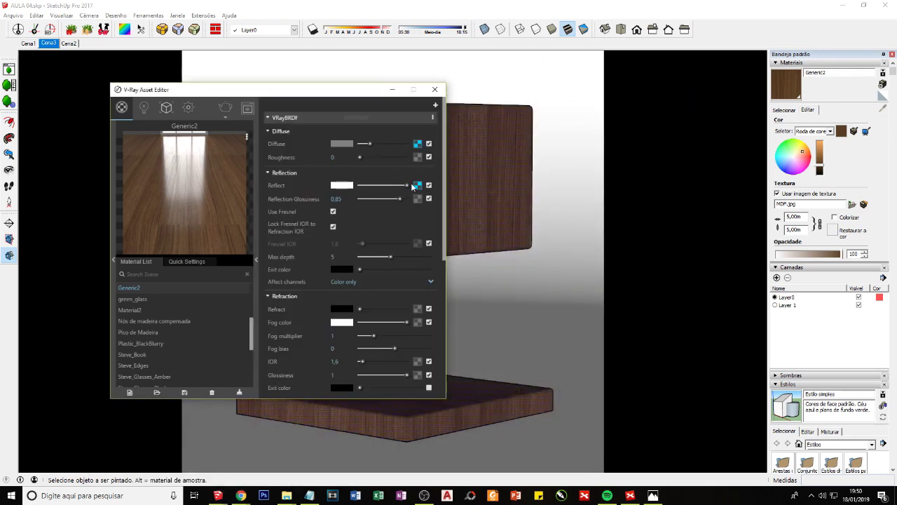
{"action": "left_click", "coordinate": [417, 185]}
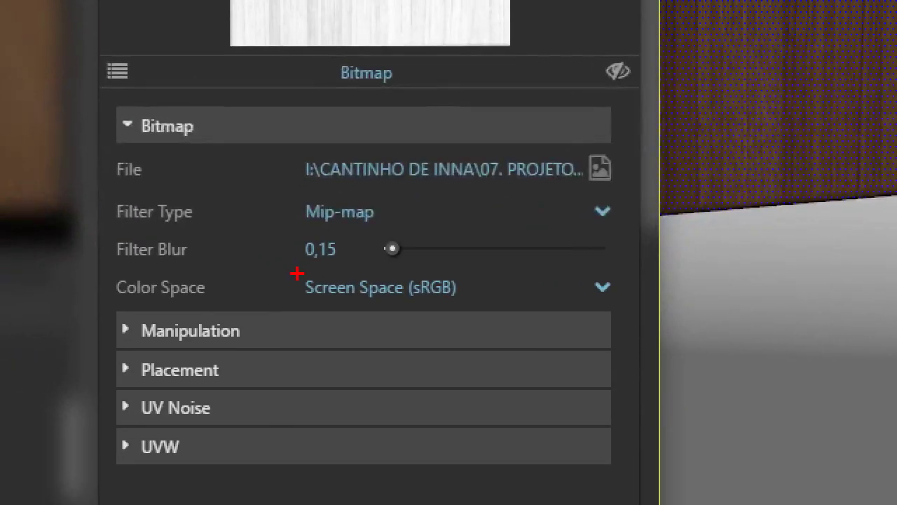
- Look over the Reflect bitmap's colour space options and return to the main settings
{"action": "mouse_move", "coordinate": [298, 273]}
{"action": "left_mouse_down"}
{"action": "mouse_move", "coordinate": [285, 297]}
{"action": "mouse_move", "coordinate": [481, 298]}
{"action": "mouse_move", "coordinate": [471, 260]}
{"action": "mouse_move", "coordinate": [284, 269]}
{"action": "left_mouse_up"}
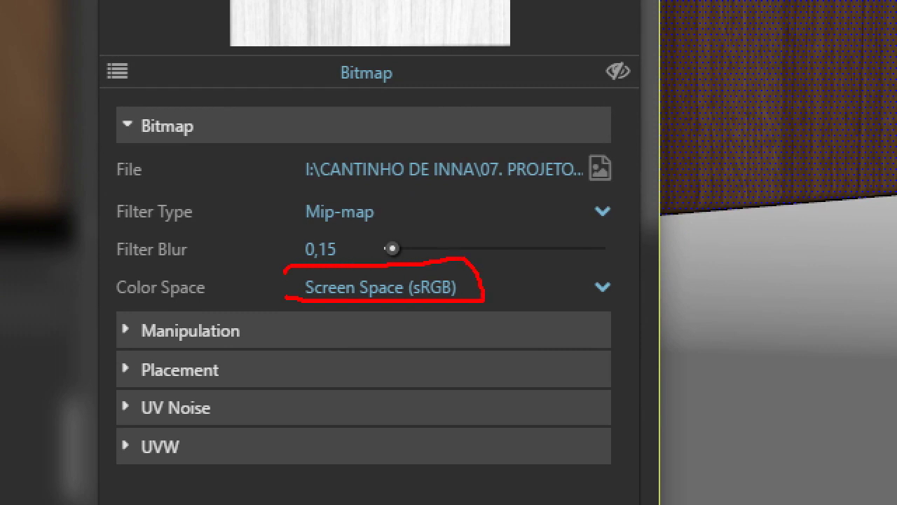
{"action": "left_click_drag", "start_coordinate": [111, 304], "coordinate": [324, 306]}
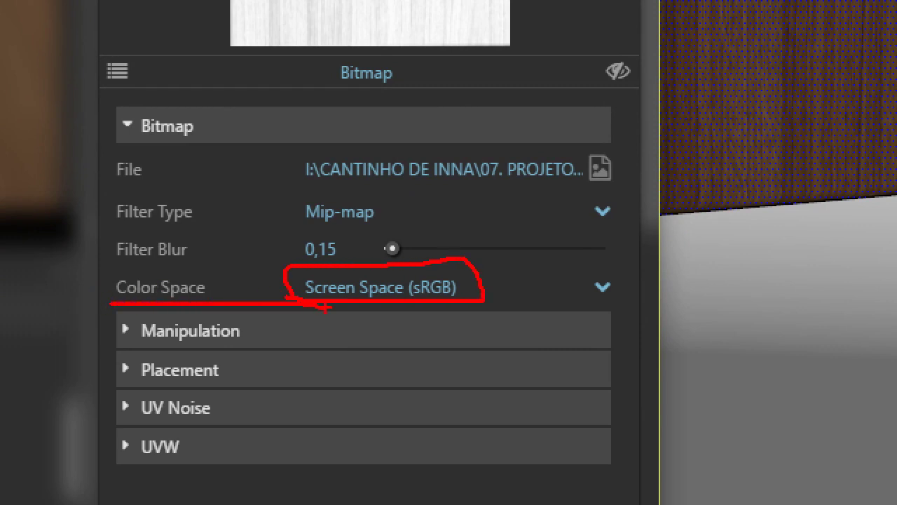
{"action": "mouse_move", "coordinate": [369, 53]}
{"action": "left_mouse_down"}
{"action": "mouse_move", "coordinate": [336, 54]}
{"action": "mouse_move", "coordinate": [401, 79]}
{"action": "mouse_move", "coordinate": [348, 57]}
{"action": "left_mouse_up"}
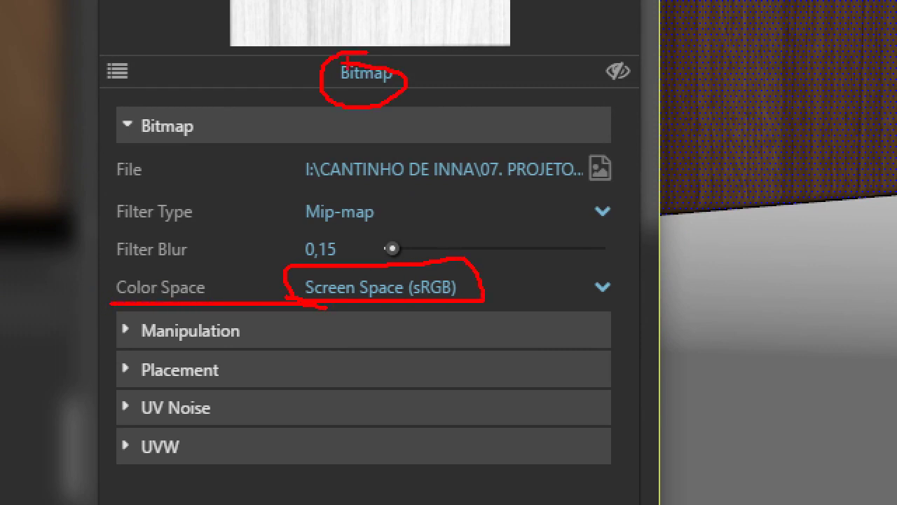
{"action": "key", "text": "Escape"}
{"action": "left_click", "coordinate": [341, 280]}
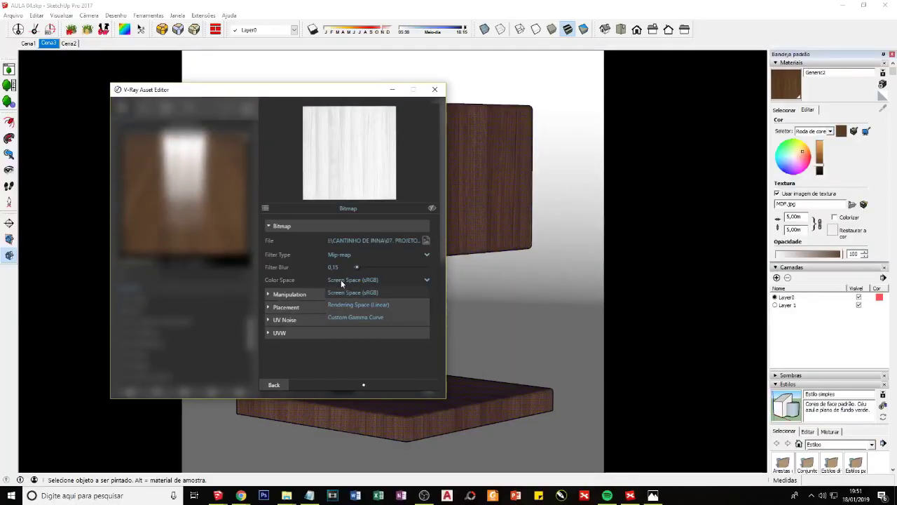
{"action": "left_click", "coordinate": [275, 383]}
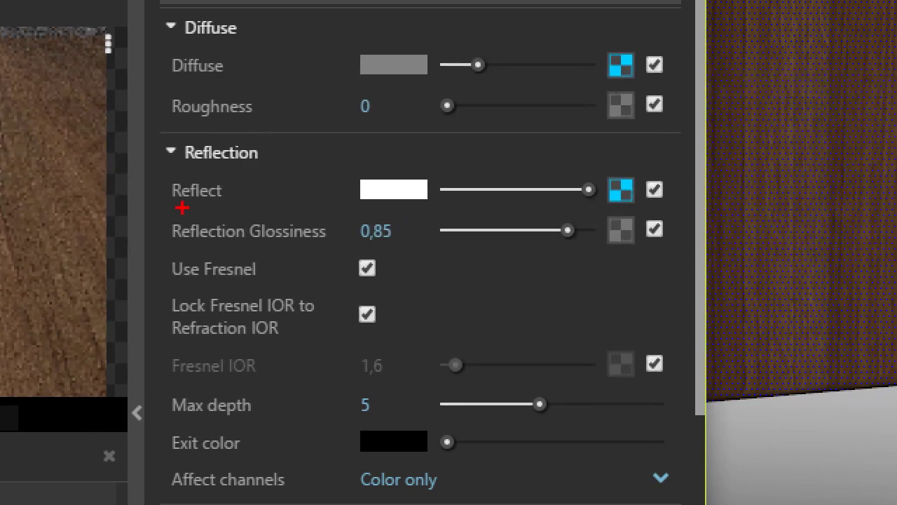
{"action": "mouse_move", "coordinate": [200, 187]}
{"action": "left_mouse_down"}
{"action": "mouse_move", "coordinate": [557, 187]}
{"action": "mouse_move", "coordinate": [620, 159]}
{"action": "left_mouse_up"}
{"action": "left_click_drag", "start_coordinate": [665, 175], "coordinate": [168, 208]}
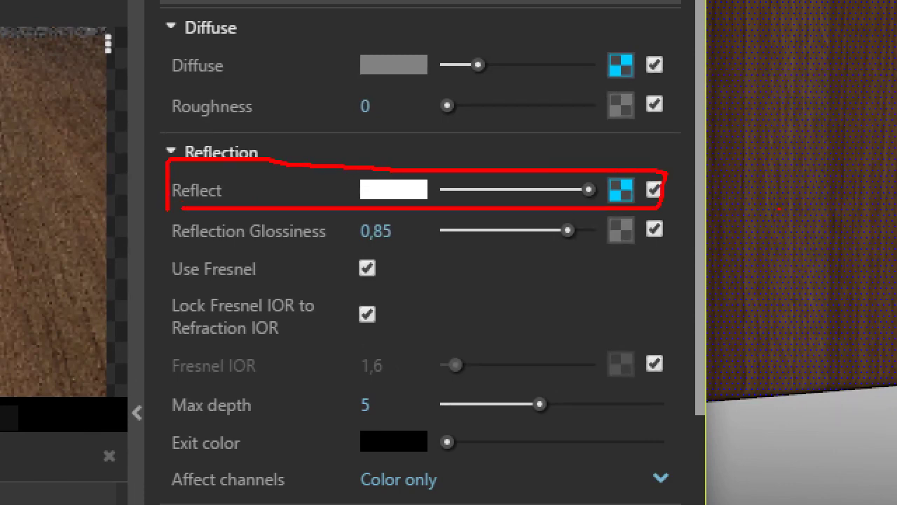
{"action": "left_click_drag", "start_coordinate": [651, 141], "coordinate": [611, 172]}
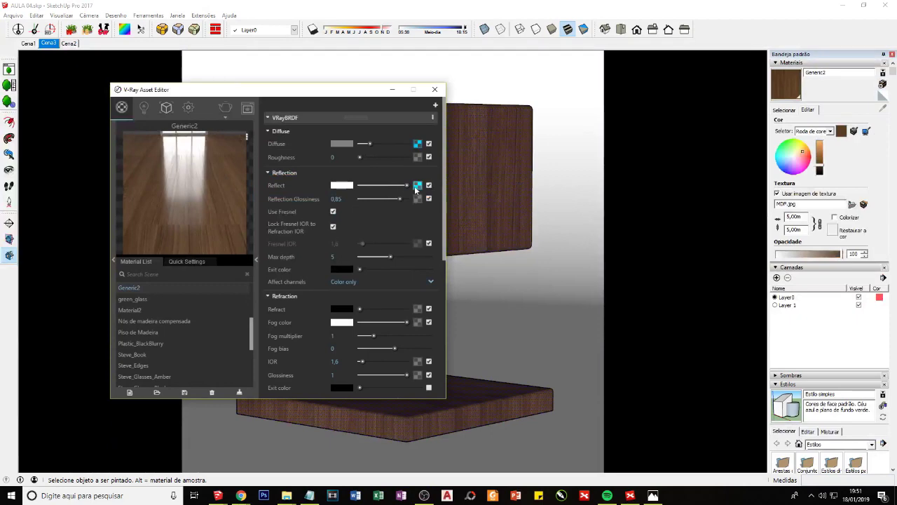
- Set the Reflect bitmap to Custom Gamma Curve with gamma 0,1, after first trying 0,345
{"action": "left_click", "coordinate": [417, 185]}
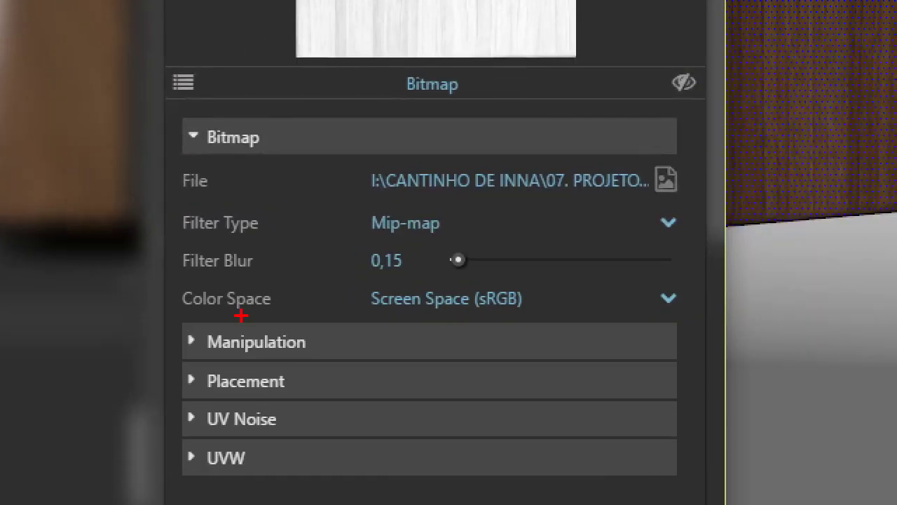
{"action": "left_click_drag", "start_coordinate": [262, 285], "coordinate": [372, 284]}
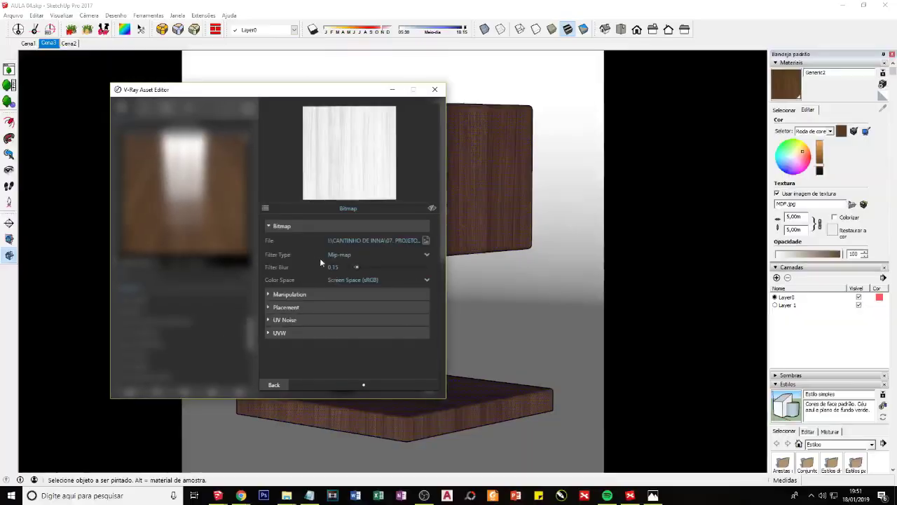
{"action": "left_click", "coordinate": [342, 279]}
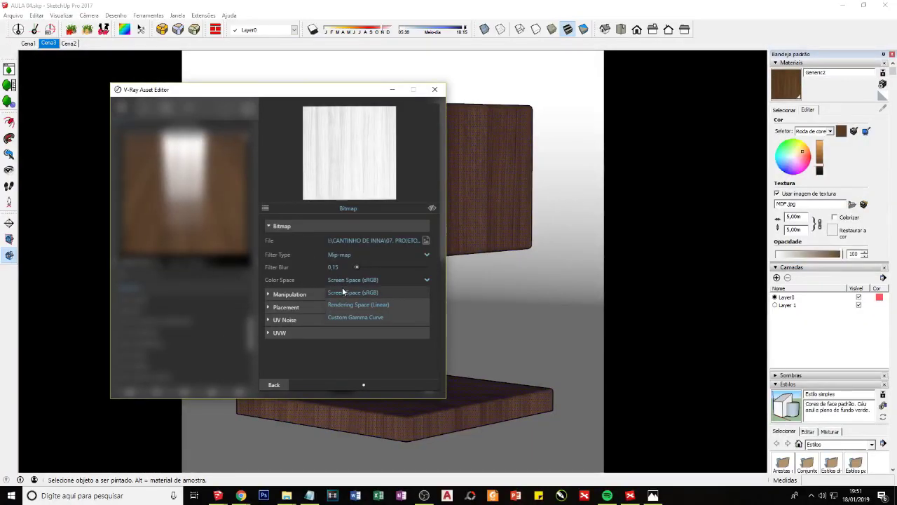
{"action": "left_click", "coordinate": [347, 316]}
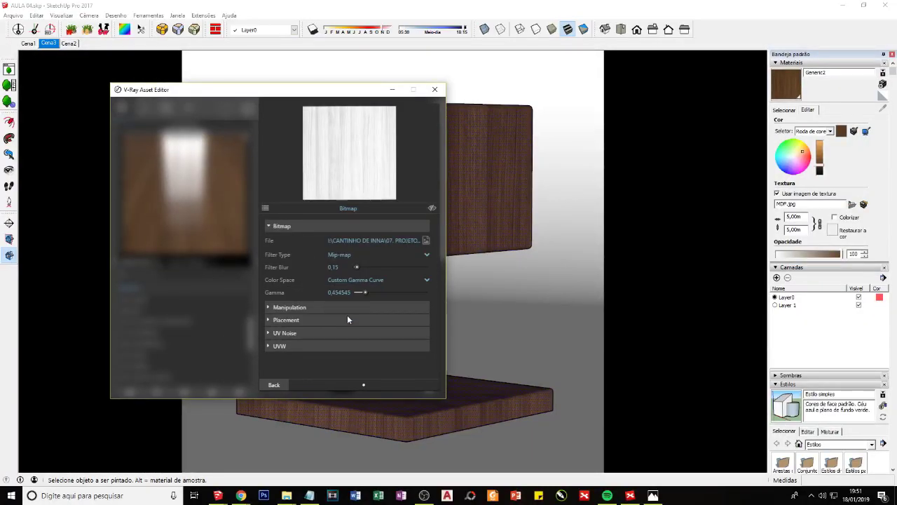
{"action": "left_click_drag", "start_coordinate": [351, 291], "coordinate": [265, 294]}
{"action": "type", "text": "0,345"}
{"action": "key", "text": "Return"}
{"action": "left_click_drag", "start_coordinate": [351, 294], "coordinate": [277, 292]}
{"action": "type", "text": "0,1"}
{"action": "key", "text": "Return"}
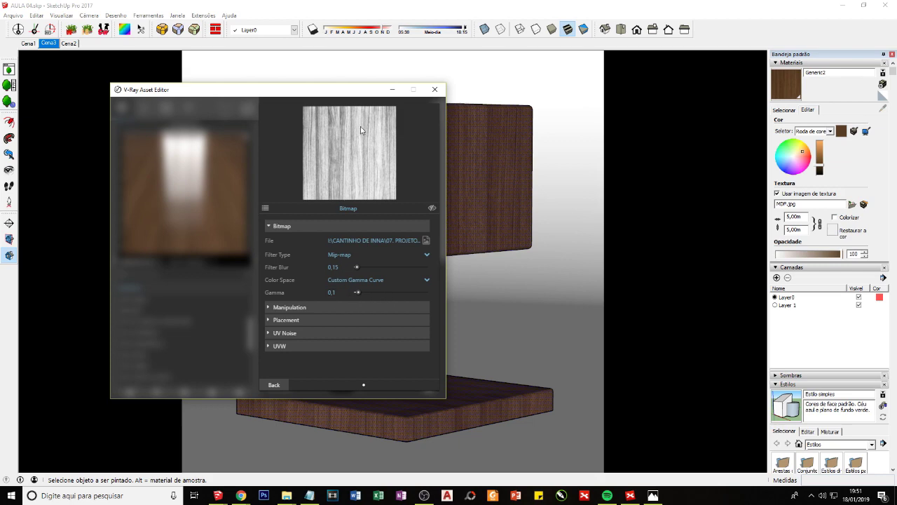
{"action": "left_click", "coordinate": [274, 385]}
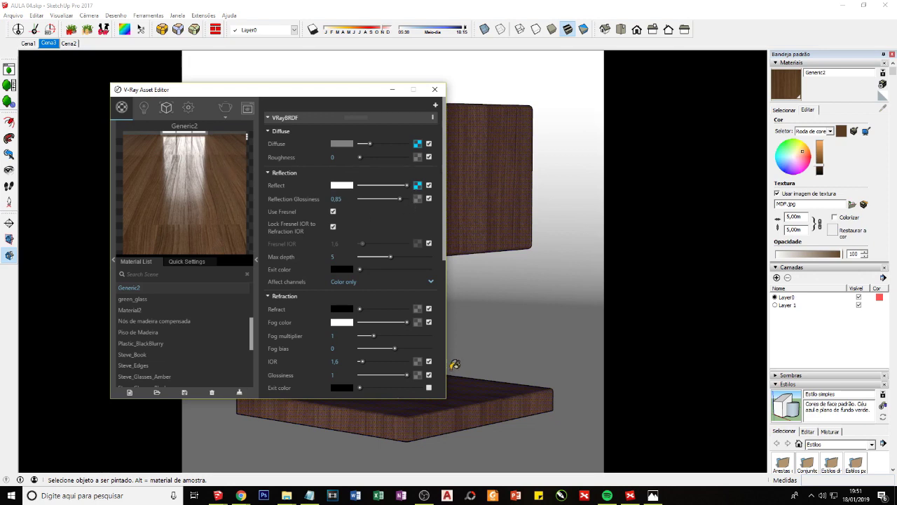
- Close PhotoScape and change the Reflect texture type from Bitmap to Mix
{"action": "left_click", "coordinate": [469, 495]}
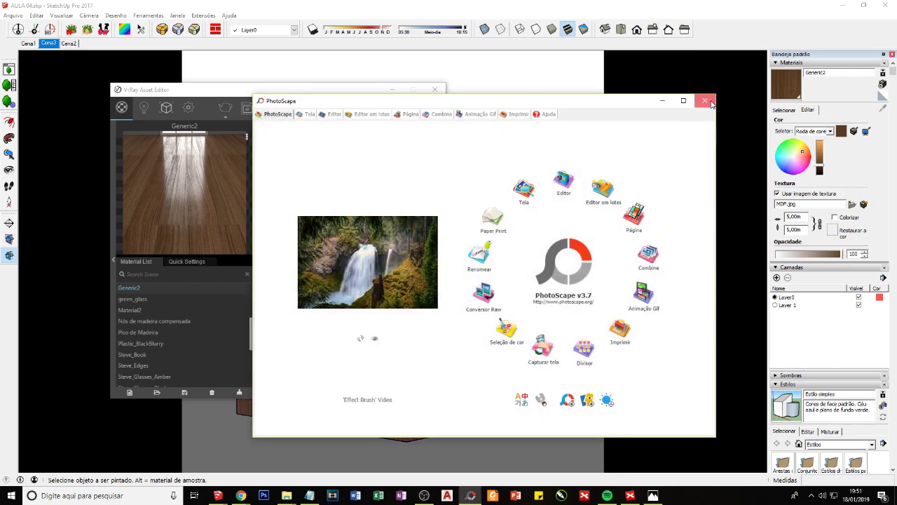
{"action": "left_click", "coordinate": [705, 100]}
{"action": "left_click", "coordinate": [424, 186]}
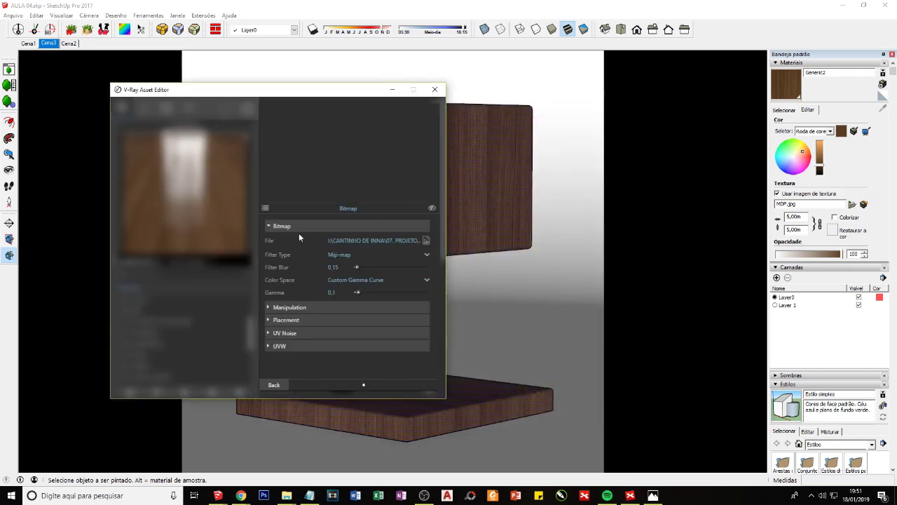
{"action": "left_click", "coordinate": [265, 207]}
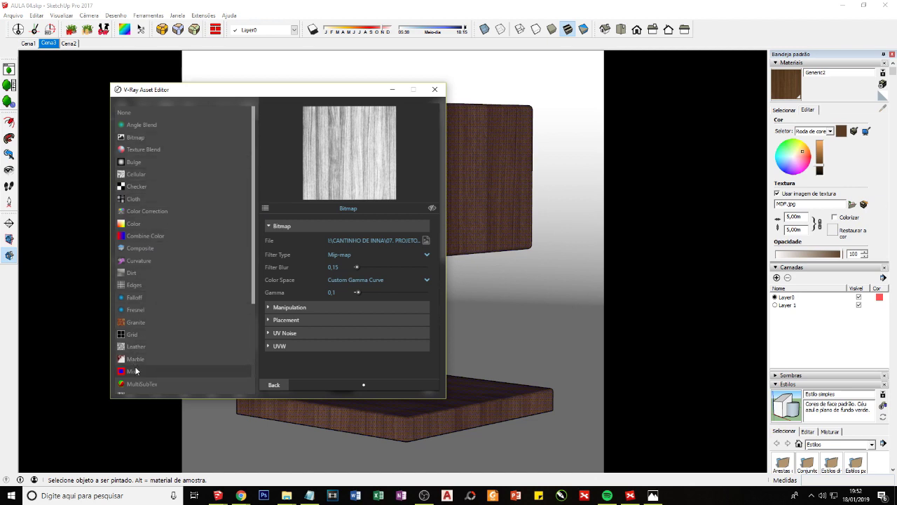
{"action": "left_click", "coordinate": [136, 371]}
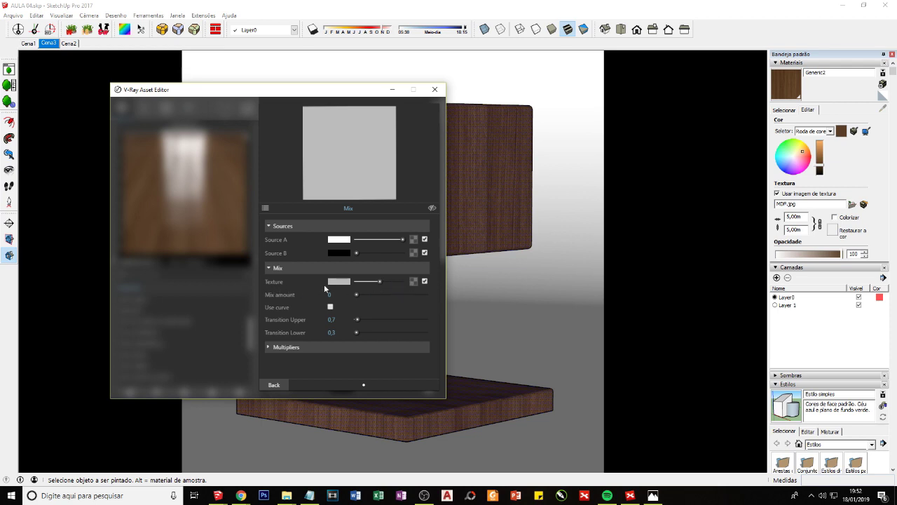
- Load MDF_BUMP.jpg as a bitmap in the Mix texture's blend slot
{"action": "left_click", "coordinate": [412, 281]}
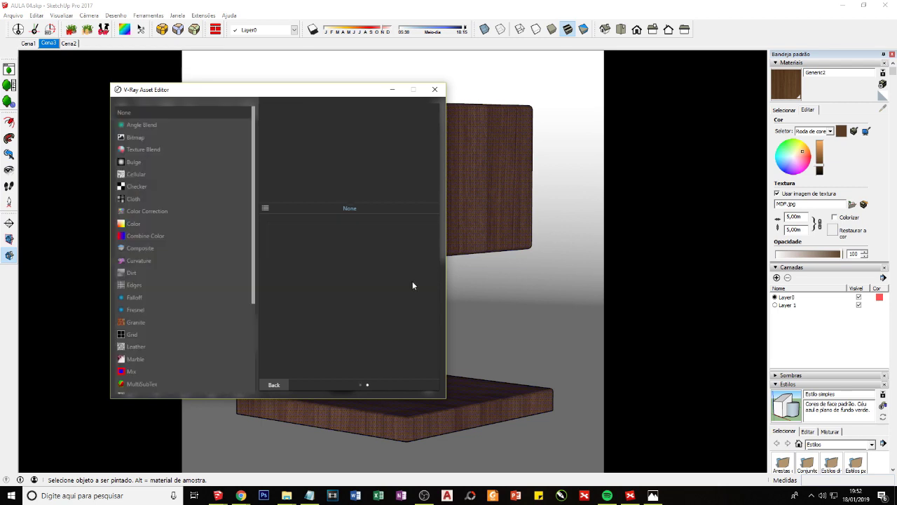
{"action": "left_click", "coordinate": [141, 139]}
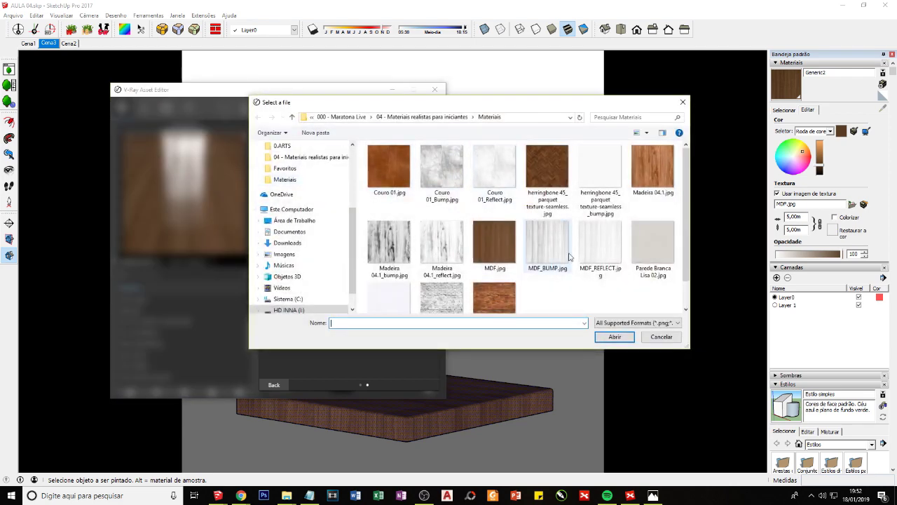
{"action": "scroll", "coordinate": [539, 270], "scroll_direction": "down", "scroll_amount": 1}
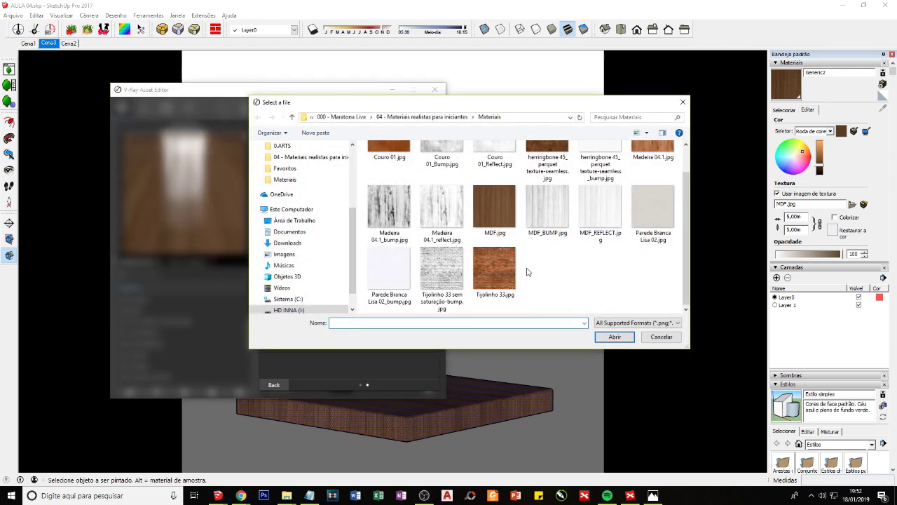
{"action": "left_click", "coordinate": [548, 210]}
{"action": "left_click", "coordinate": [615, 337]}
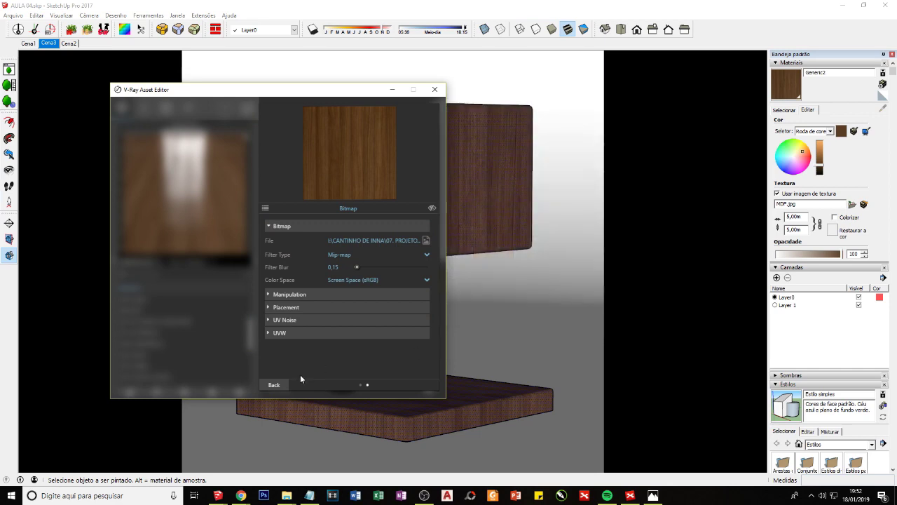
{"action": "left_click", "coordinate": [279, 384]}
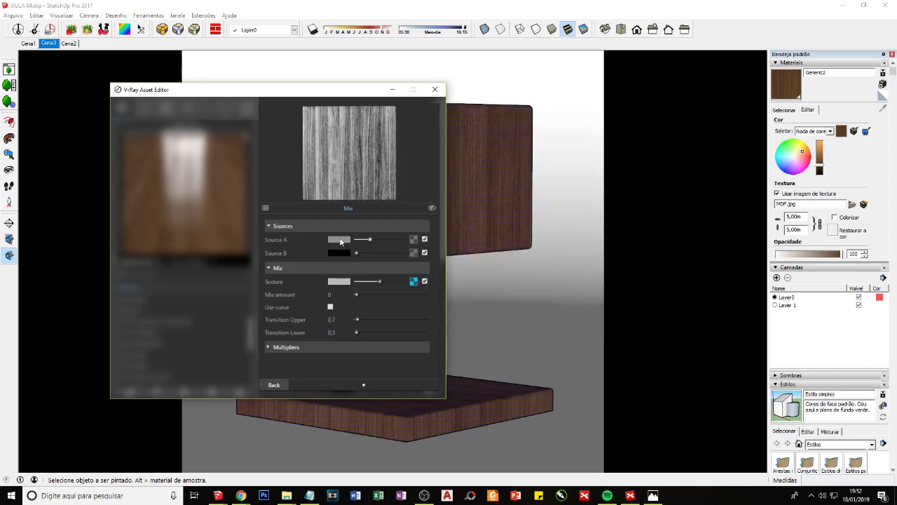
- Make Source A black and Source B light grey, then return to the material settings
{"action": "mouse_move", "coordinate": [369, 240]}
{"action": "left_mouse_down"}
{"action": "mouse_move", "coordinate": [356, 240]}
{"action": "mouse_move", "coordinate": [401, 253]}
{"action": "left_mouse_up"}
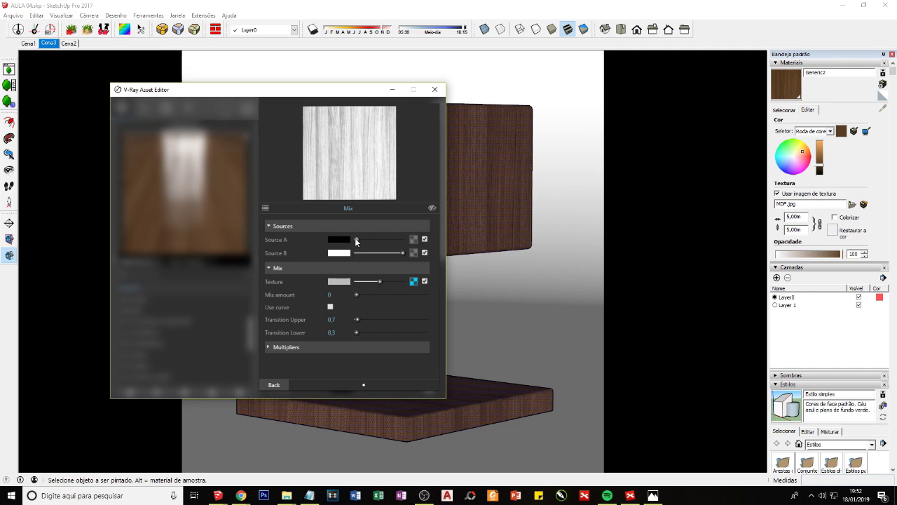
{"action": "left_click_drag", "start_coordinate": [395, 253], "coordinate": [382, 253]}
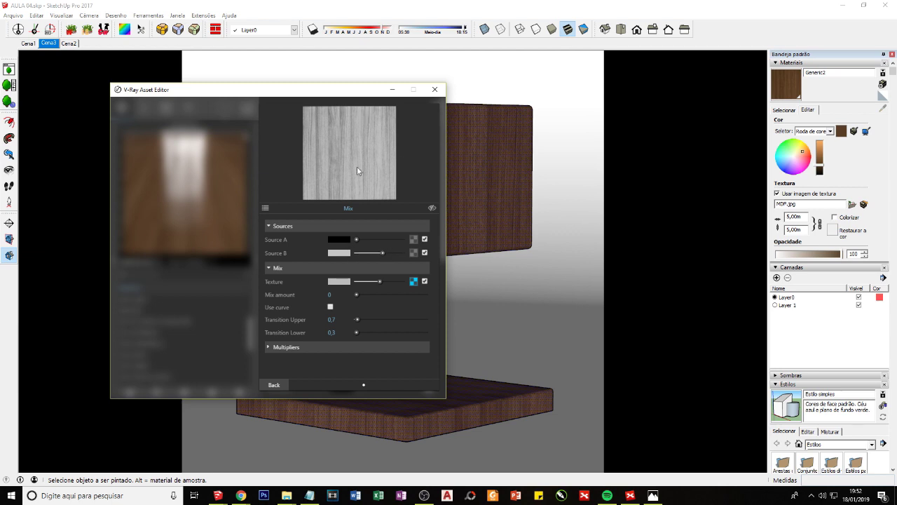
{"action": "left_click", "coordinate": [274, 385]}
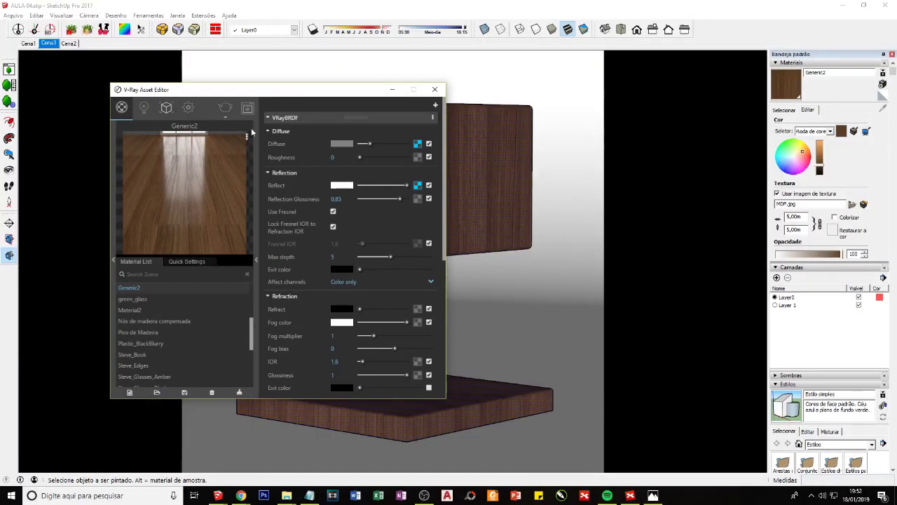
{"action": "left_click", "coordinate": [247, 107]}
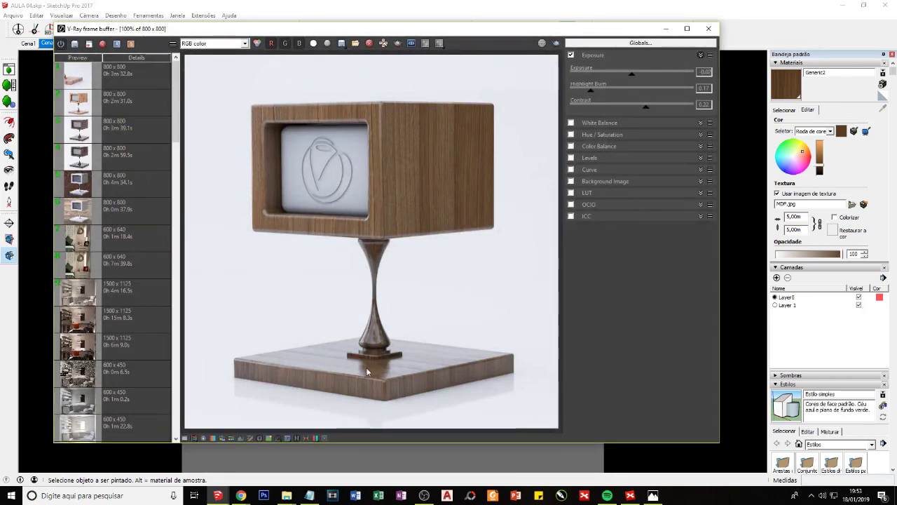
{"action": "left_click", "coordinate": [666, 29]}
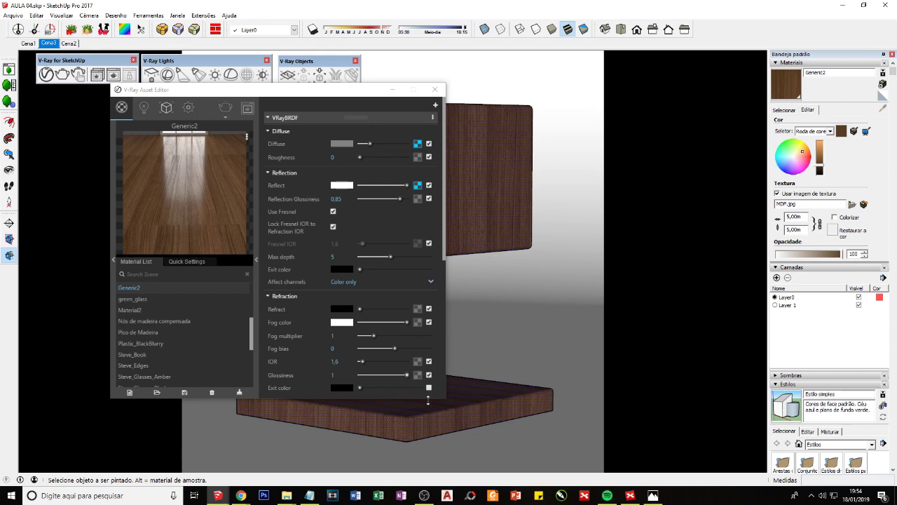
- Bring Chrome forward and go to vrayparasketchupblog.com, highlighting its address
{"action": "left_click", "coordinate": [240, 497]}
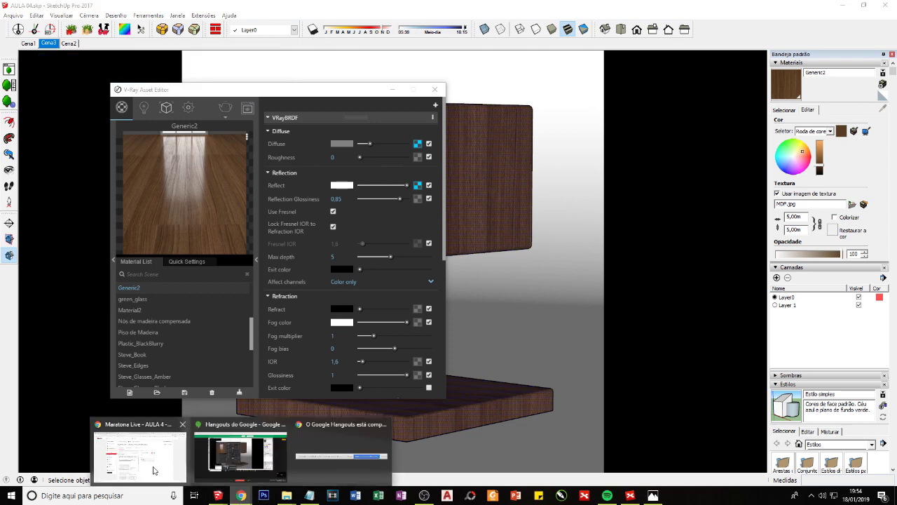
{"action": "left_click", "coordinate": [154, 466]}
{"action": "left_click", "coordinate": [393, 8]}
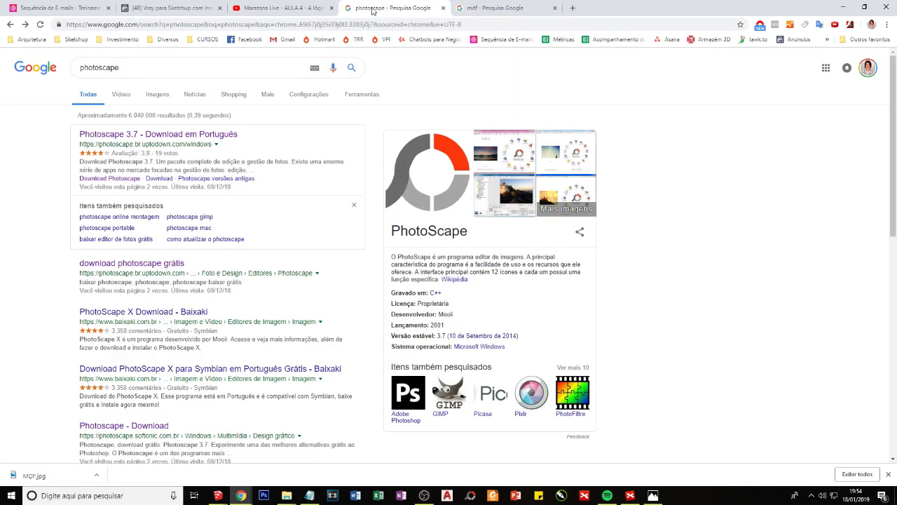
{"action": "left_click", "coordinate": [338, 24]}
{"action": "type", "text": "VRAyparasketchupblog.com"}
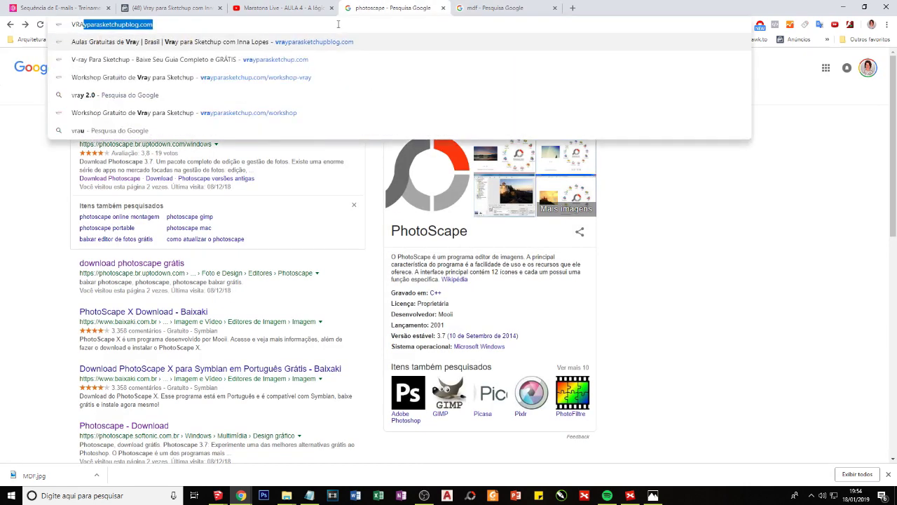
{"action": "key", "text": "Return"}
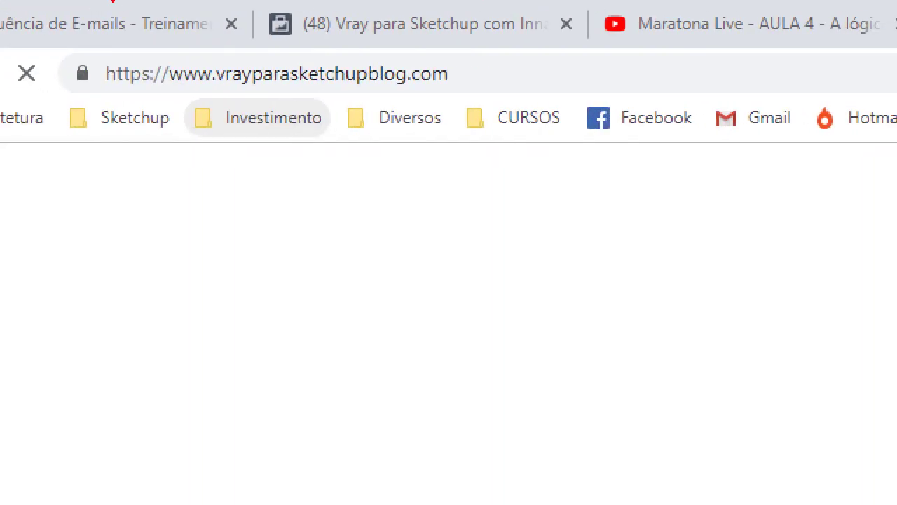
{"action": "mouse_move", "coordinate": [68, 49]}
{"action": "left_mouse_down"}
{"action": "mouse_move", "coordinate": [147, 52]}
{"action": "mouse_move", "coordinate": [52, 70]}
{"action": "mouse_move", "coordinate": [486, 81]}
{"action": "mouse_move", "coordinate": [421, 54]}
{"action": "mouse_move", "coordinate": [71, 50]}
{"action": "left_mouse_up"}
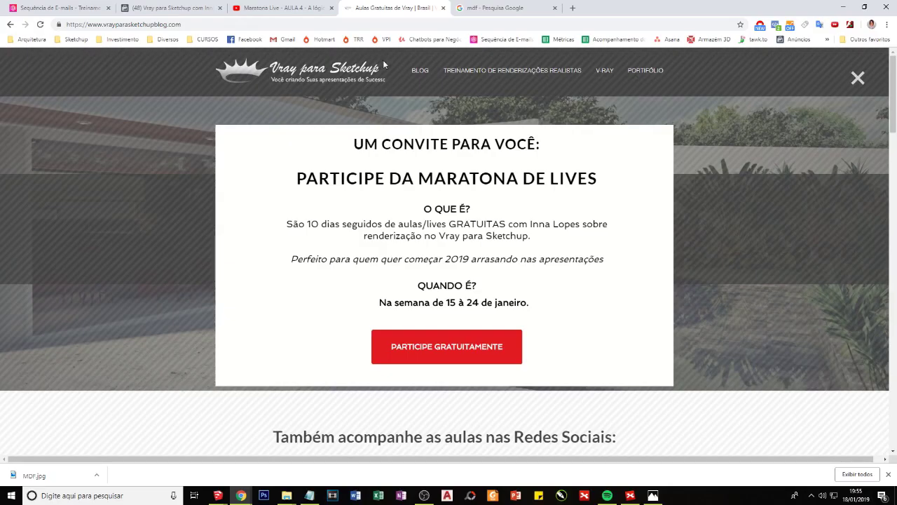
- Dismiss the Maratona de Lives popup and circle the CURSO GRATUITO banner
{"action": "left_click", "coordinate": [857, 78]}
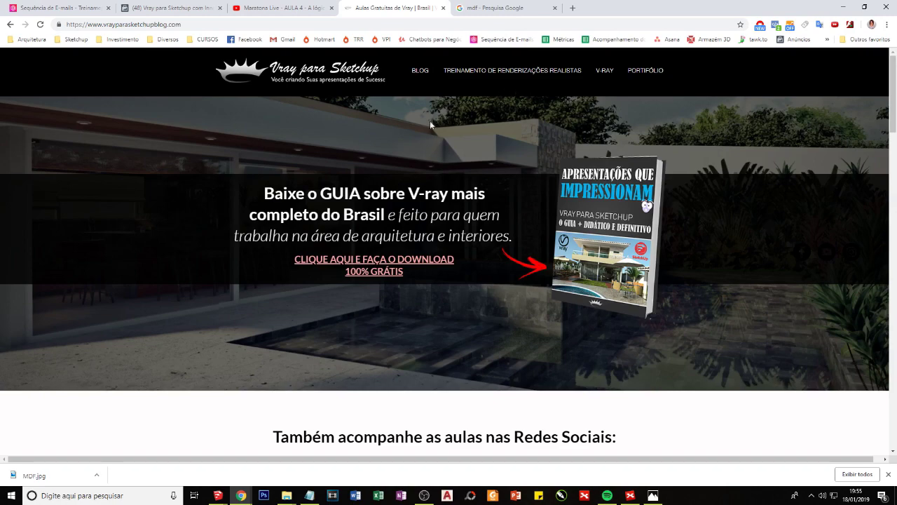
{"action": "scroll", "coordinate": [421, 140], "scroll_direction": "down", "scroll_amount": 2}
{"action": "scroll", "coordinate": [365, 196], "scroll_direction": "down", "scroll_amount": 3}
{"action": "scroll", "coordinate": [337, 189], "scroll_direction": "down", "scroll_amount": 2}
{"action": "scroll", "coordinate": [300, 184], "scroll_direction": "up", "scroll_amount": 1}
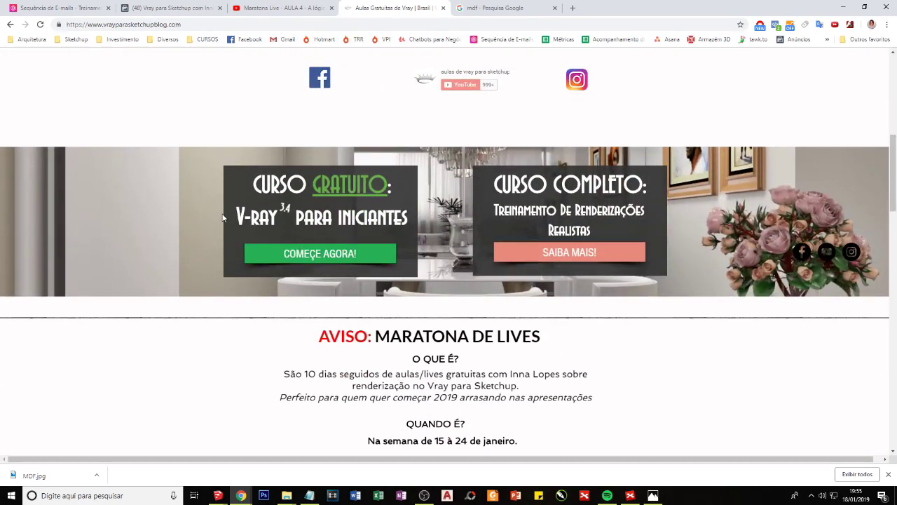
{"action": "key", "text": "ctrl+1"}
{"action": "left_click_drag", "start_coordinate": [270, 34], "coordinate": [671, 128]}
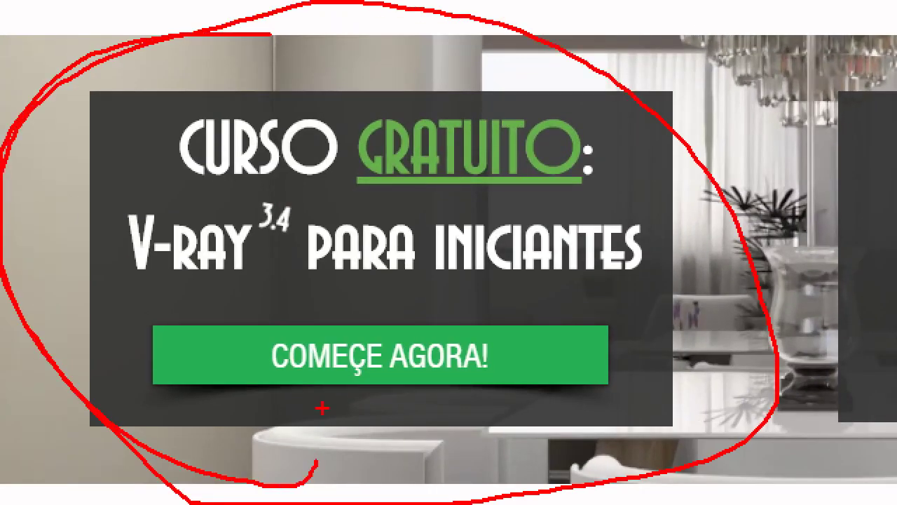
{"action": "key", "text": "Escape"}
- Annotate the free V-ray guide ebook cover and scroll through the blog page
{"action": "scroll", "coordinate": [440, 161], "scroll_direction": "up", "scroll_amount": 5}
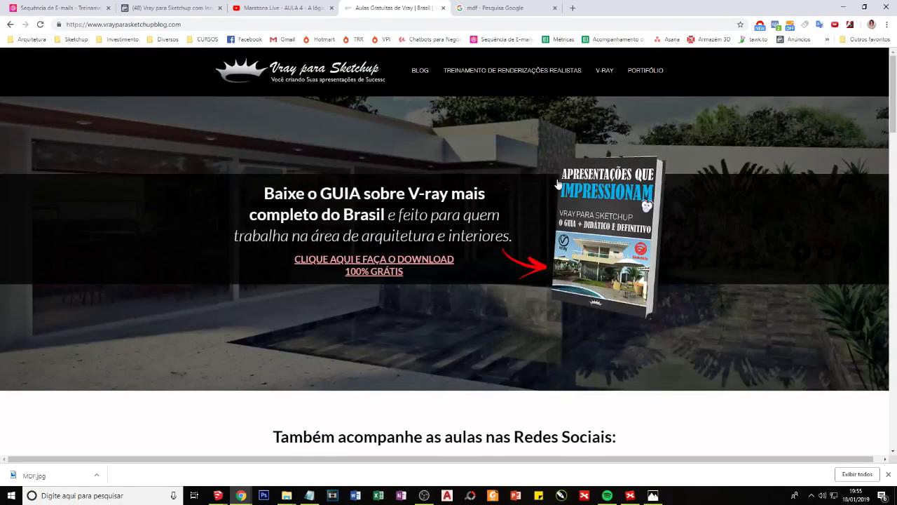
{"action": "key", "text": "ctrl+1"}
{"action": "left_click_drag", "start_coordinate": [694, 2], "coordinate": [136, 375]}
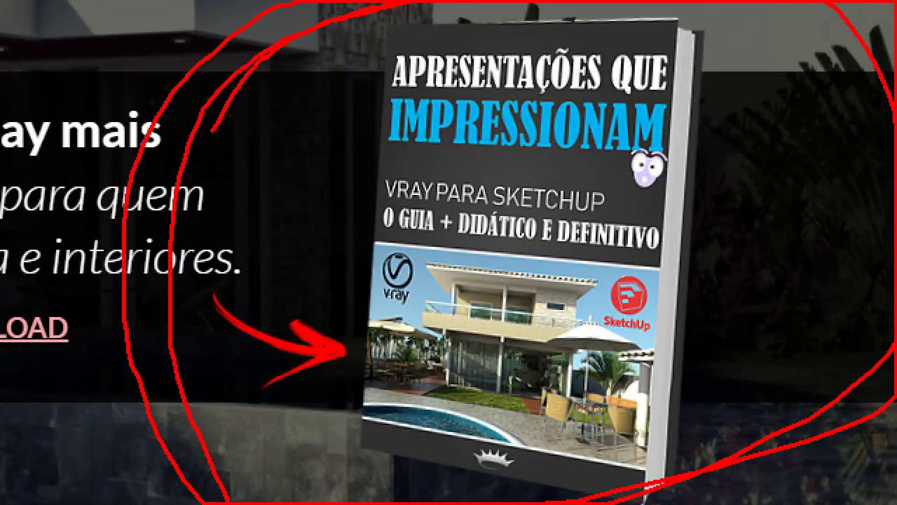
{"action": "left_click_drag", "start_coordinate": [701, 2], "coordinate": [638, 454]}
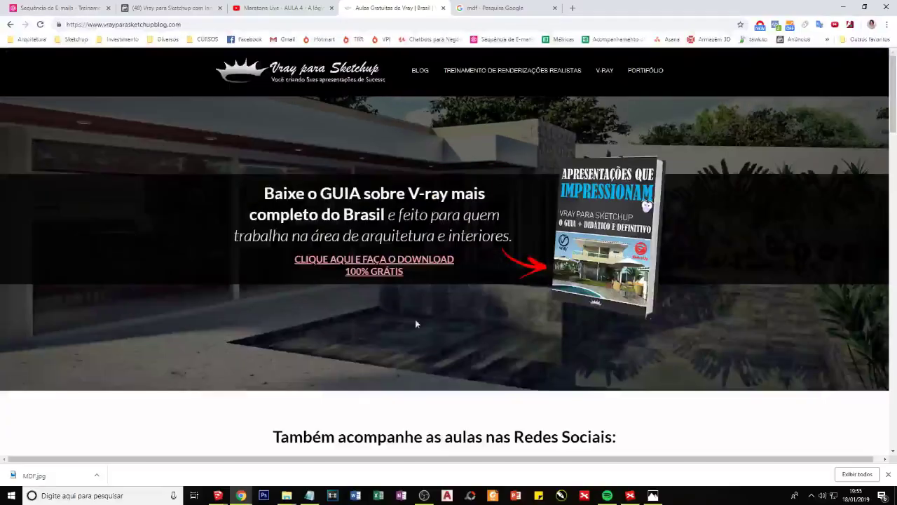
{"action": "scroll", "coordinate": [415, 319], "scroll_direction": "down", "scroll_amount": 1}
{"action": "scroll", "coordinate": [375, 315], "scroll_direction": "down", "scroll_amount": 2}
{"action": "scroll", "coordinate": [294, 306], "scroll_direction": "up", "scroll_amount": 1}
{"action": "scroll", "coordinate": [294, 306], "scroll_direction": "down", "scroll_amount": 2}
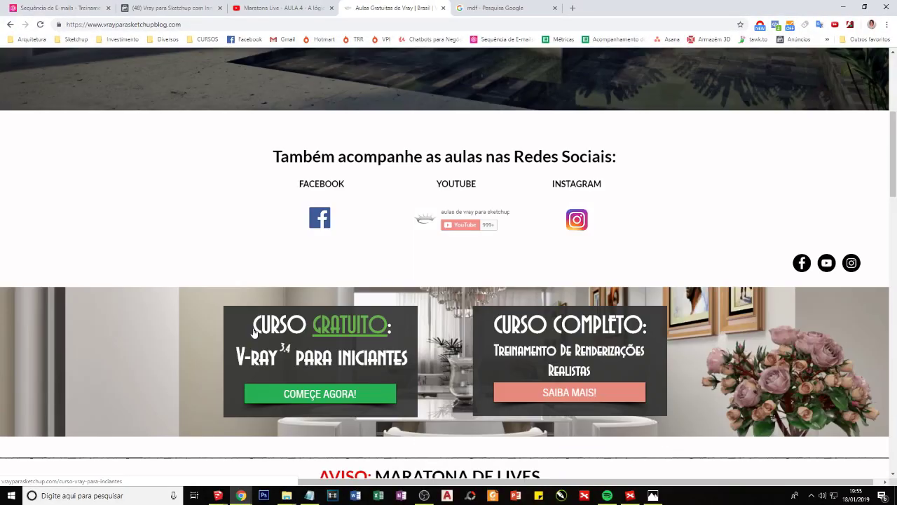
{"action": "left_click", "coordinate": [192, 23]}
{"action": "type", "text": "SK"}
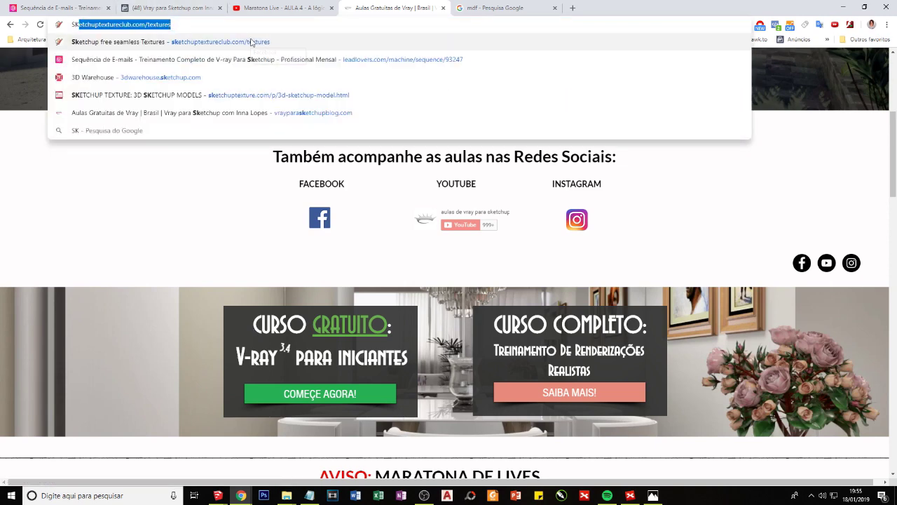
{"action": "type", "text": "ETCH"}
{"action": "key", "text": "Return"}
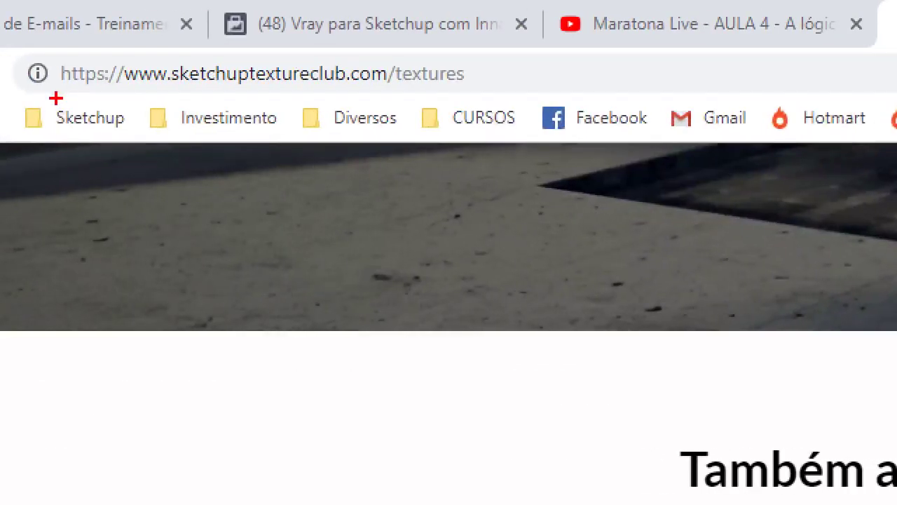
{"action": "left_click_drag", "start_coordinate": [49, 94], "coordinate": [480, 93]}
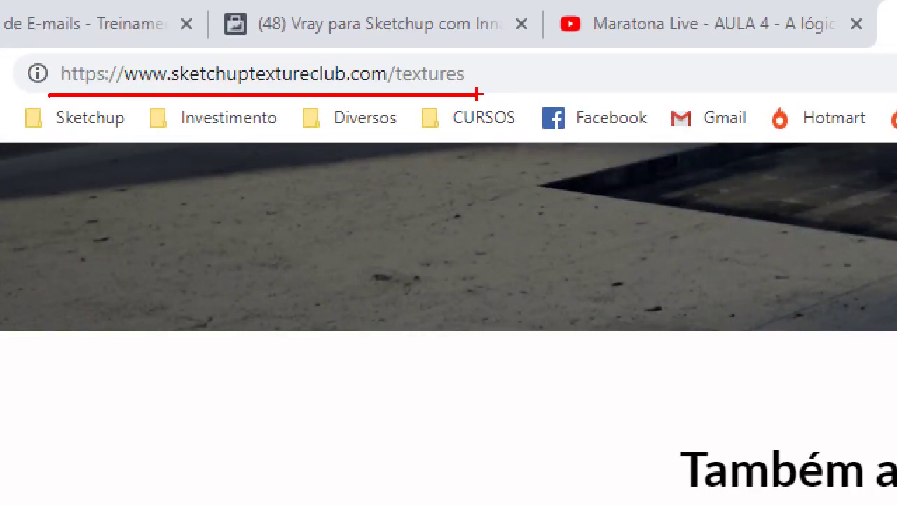